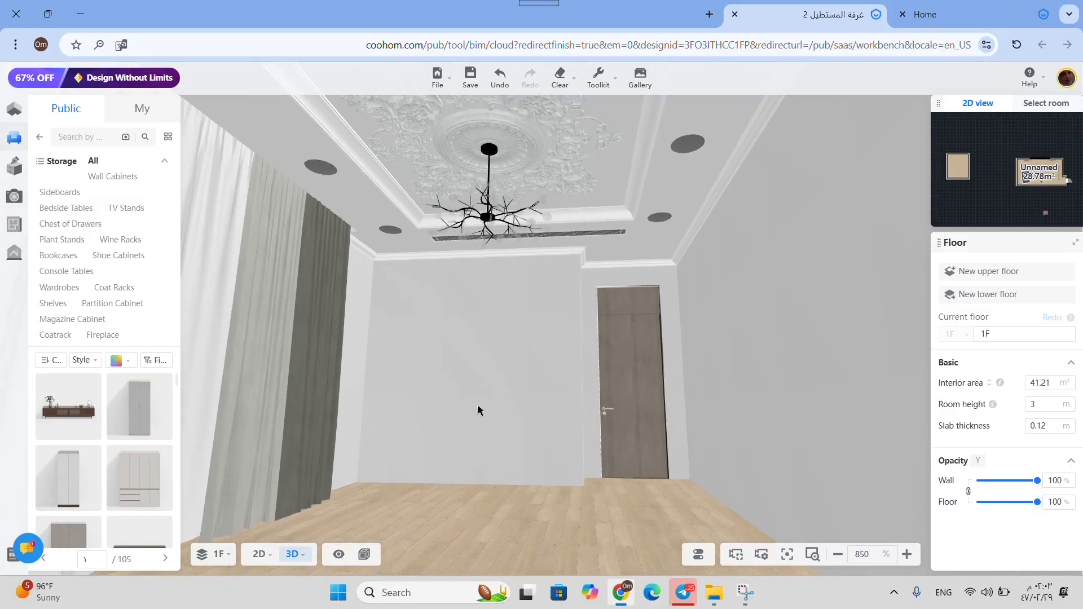
Apply the plain off-white texture from the uploaded materials to all walls of the room.
scroll(510, 375, "up", 2)
scroll(489, 365, "down", 3)
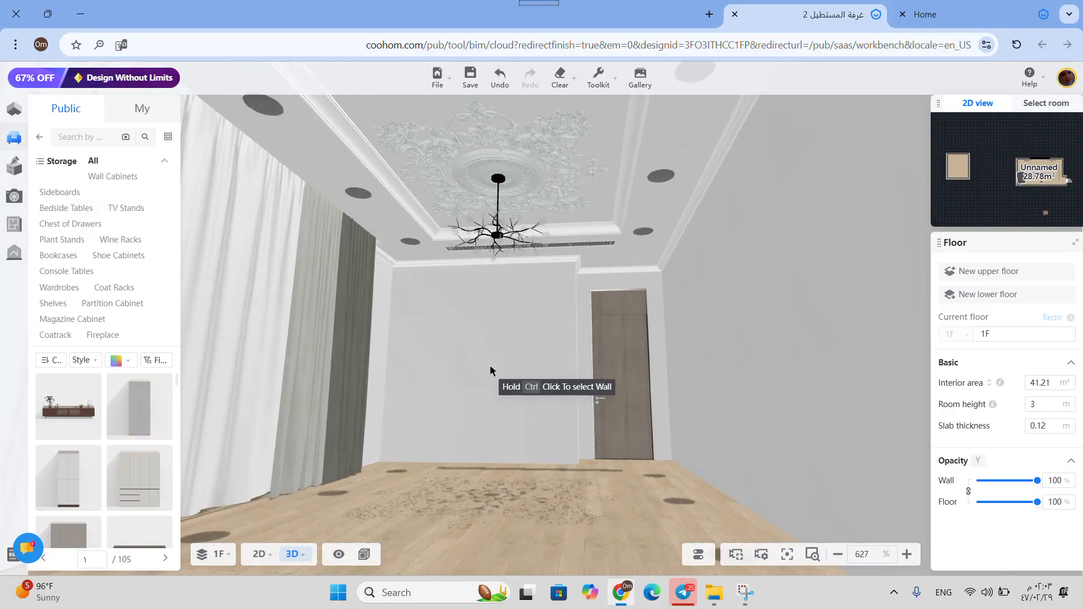
left_click_drag(556, 374, 970, 378)
left_click_drag(671, 392, 699, 442)
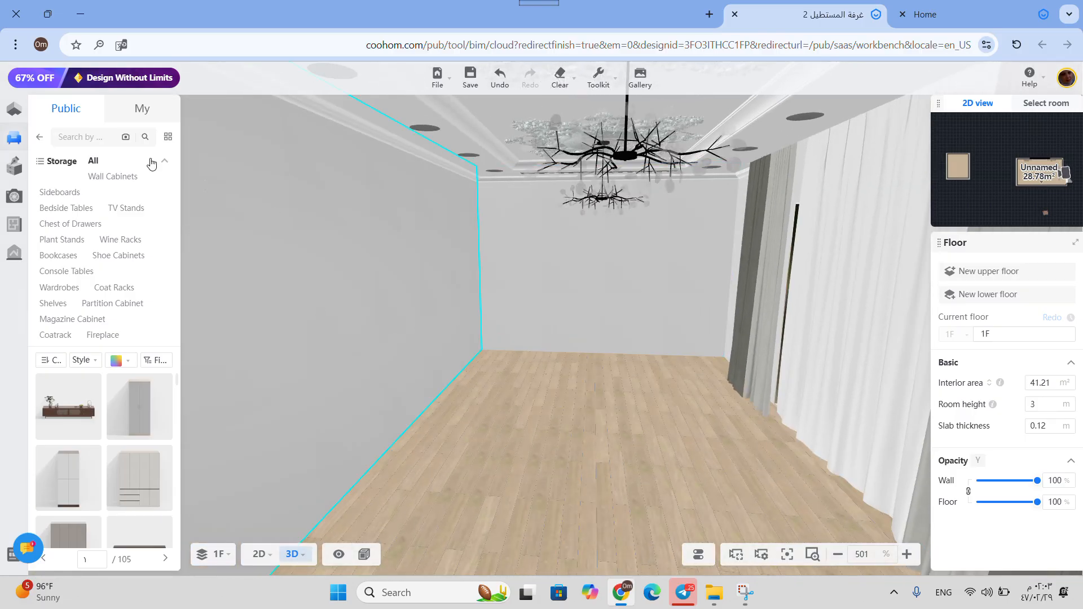
left_click(143, 118)
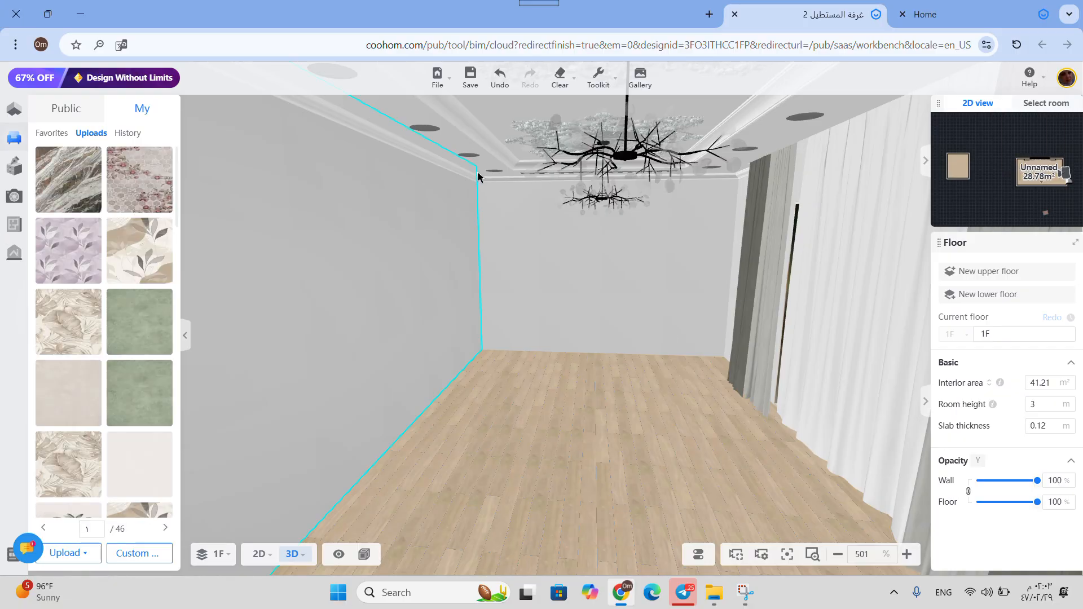
scroll(112, 434, "down", 10)
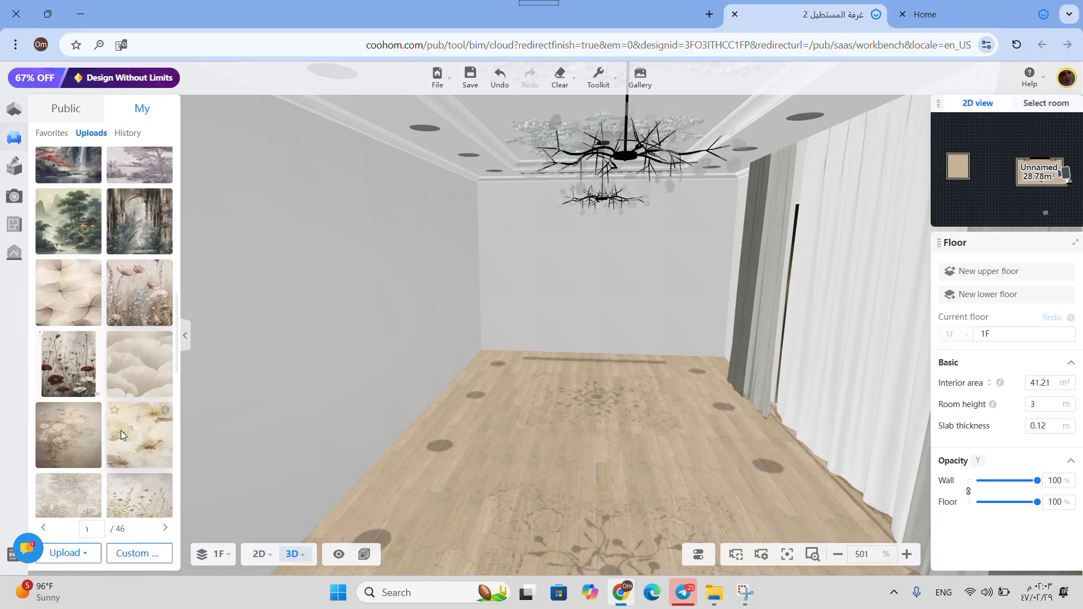
scroll(123, 431, "down", 5)
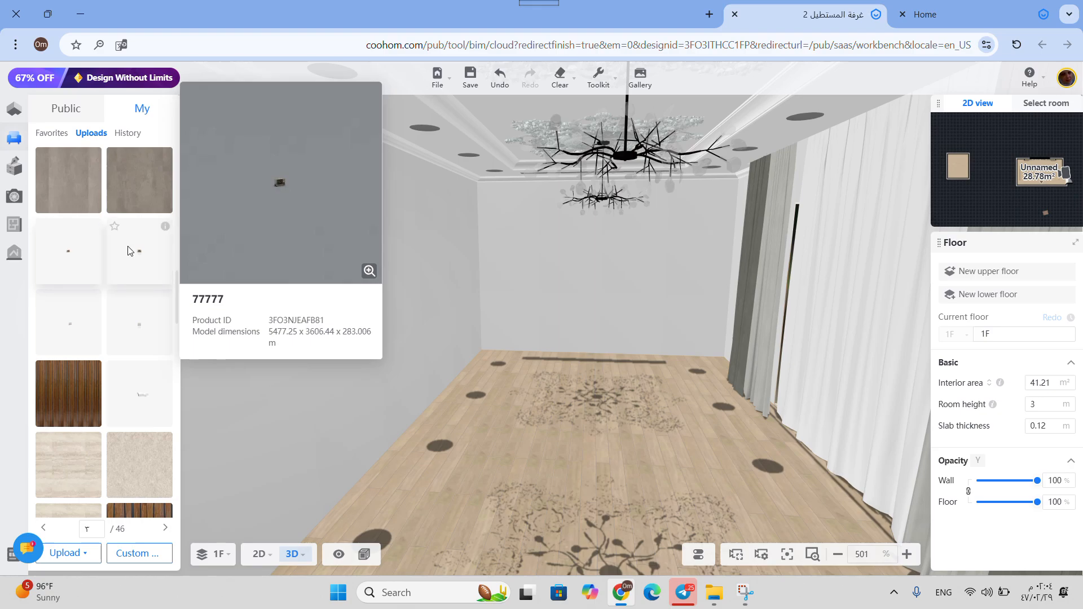
scroll(144, 307, "down", 5)
scroll(144, 306, "down", 10)
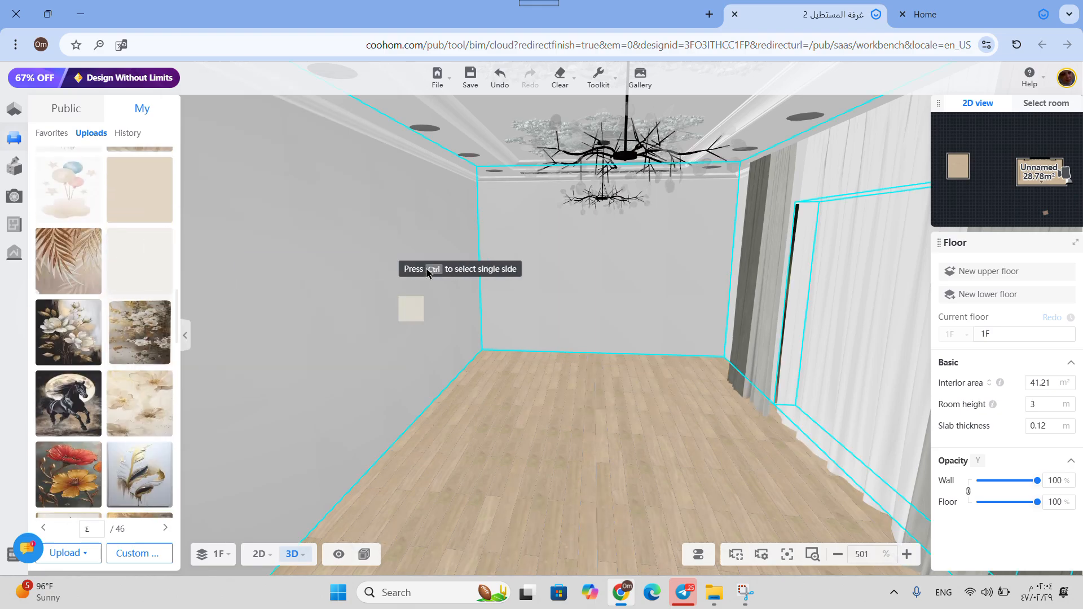
left_click_drag(588, 293, 822, 380)
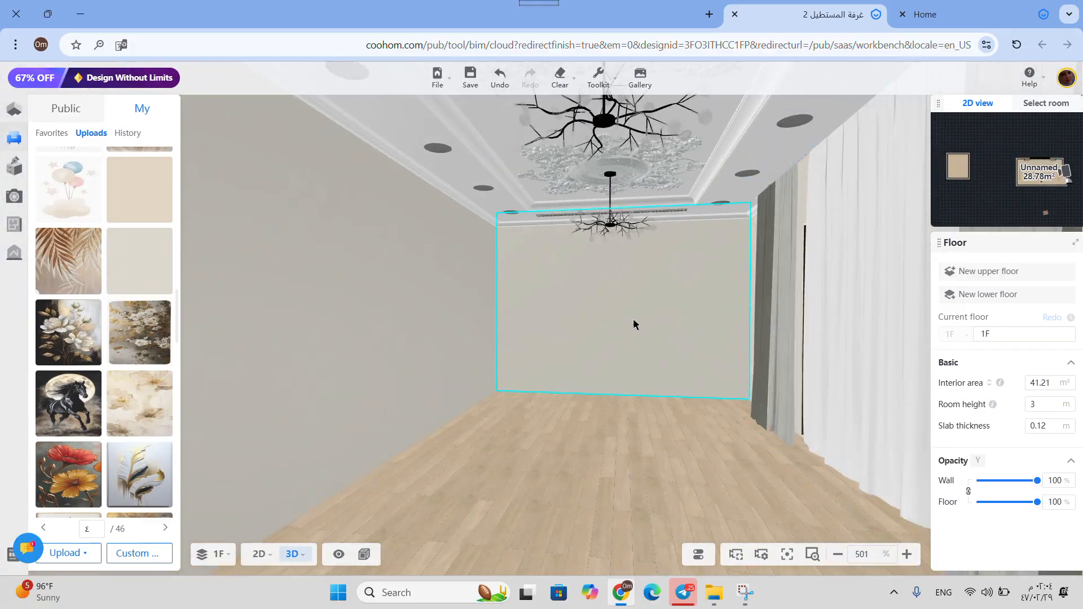
Examine the textured walls from several directions, including the end walls, curtain side and door corner.
scroll(637, 319, "up", 2)
left_click_drag(641, 316, 705, 319)
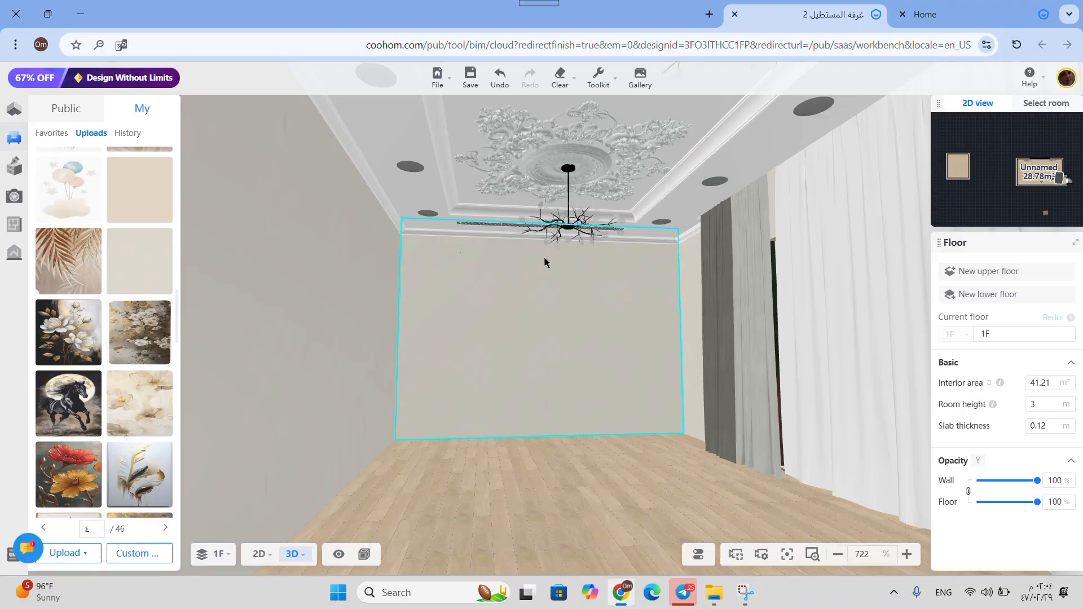
left_click_drag(477, 294, 264, 337)
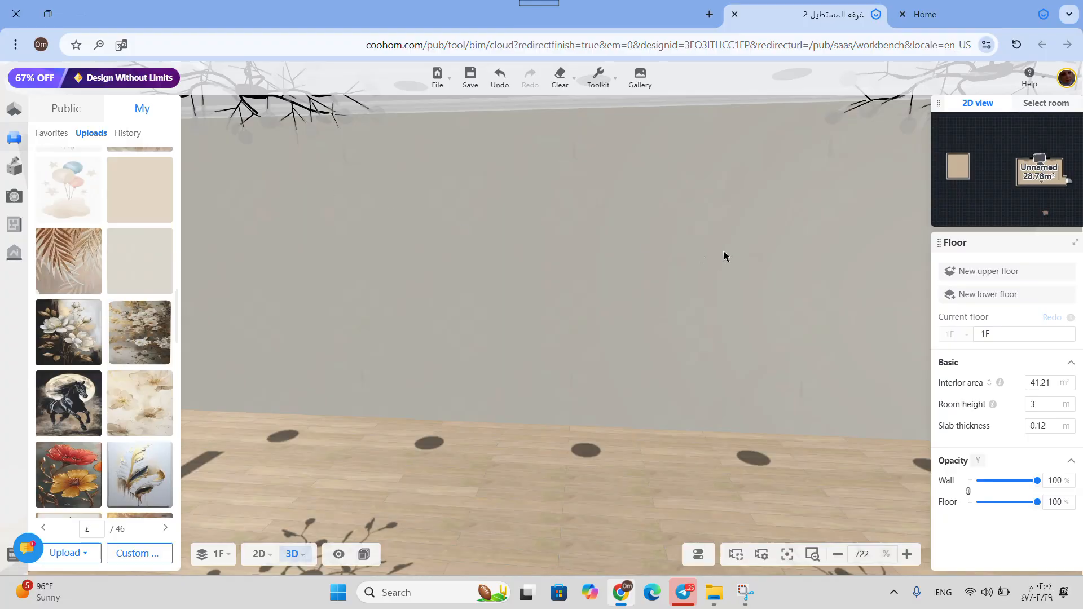
left_click_drag(472, 249, 742, 266)
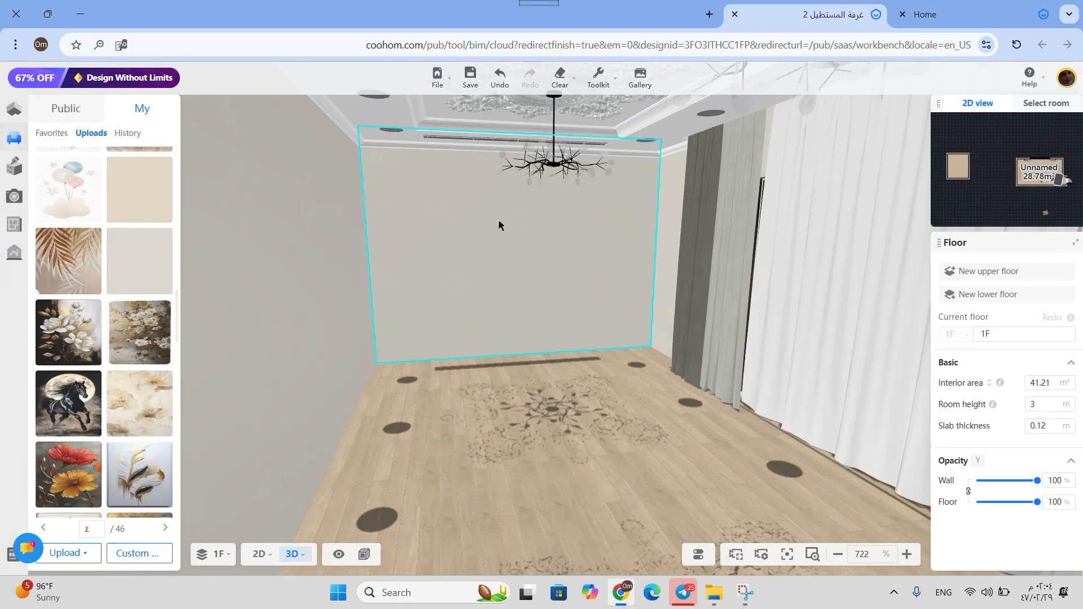
left_click_drag(537, 245, 768, 273)
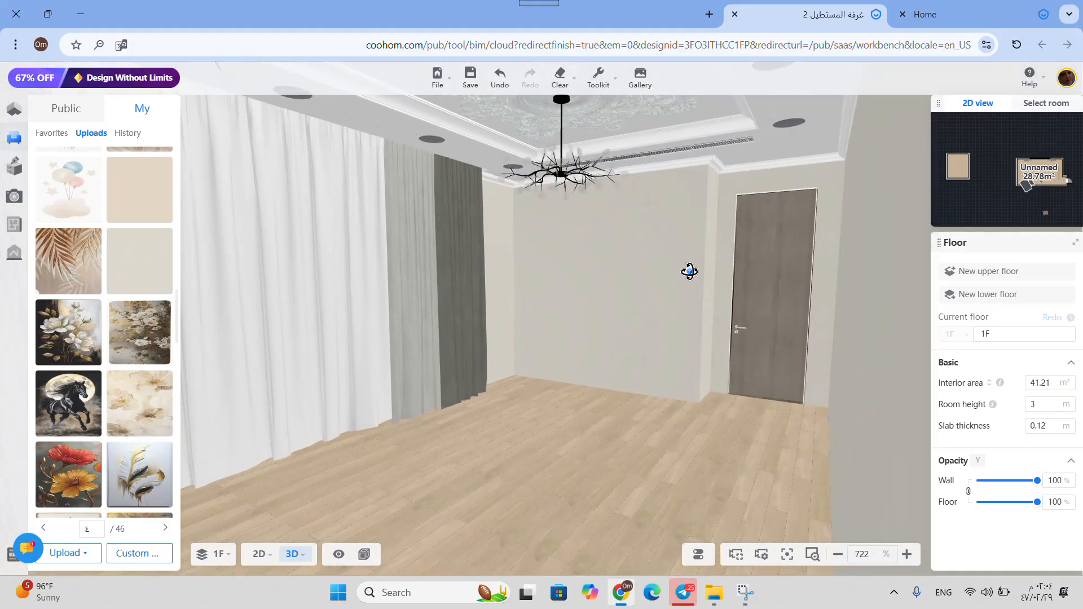
left_click_drag(671, 265, 278, 273)
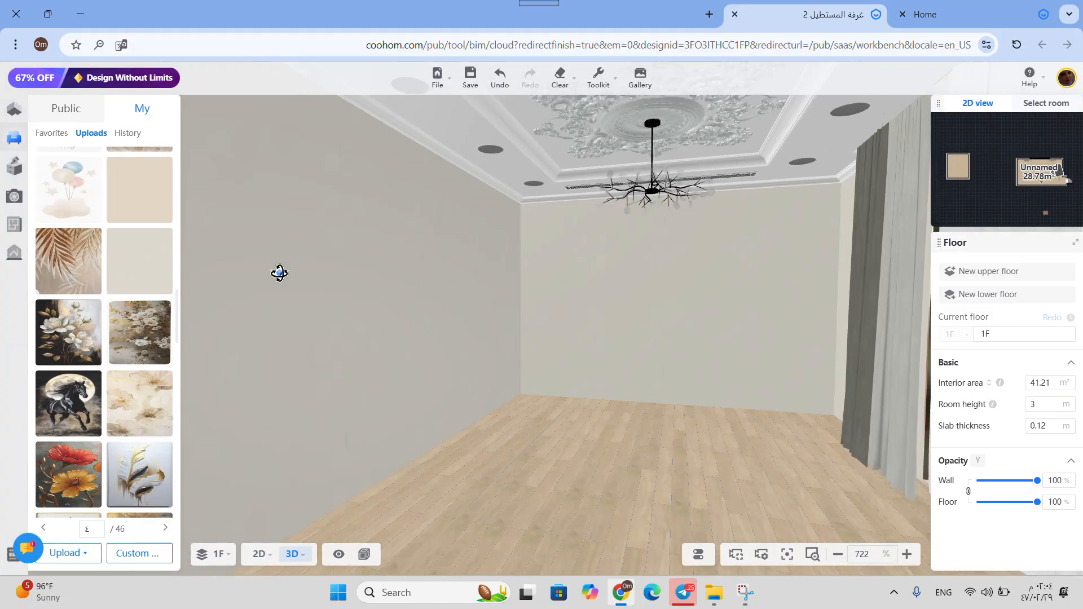
left_click_drag(637, 299, 639, 218)
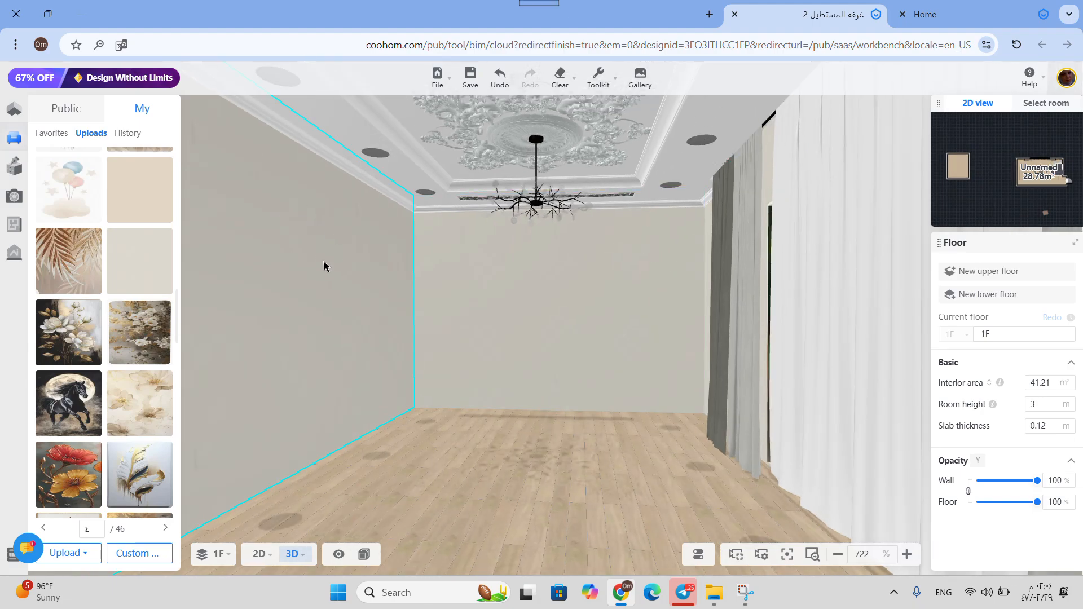
left_click_drag(367, 261, 426, 235)
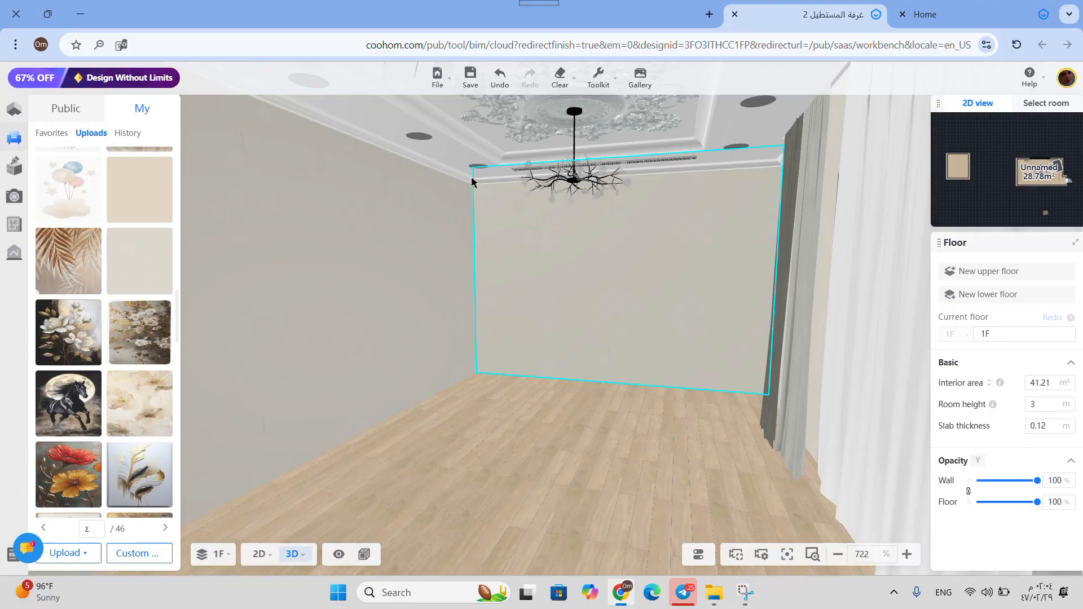
left_click_drag(703, 221, 635, 229)
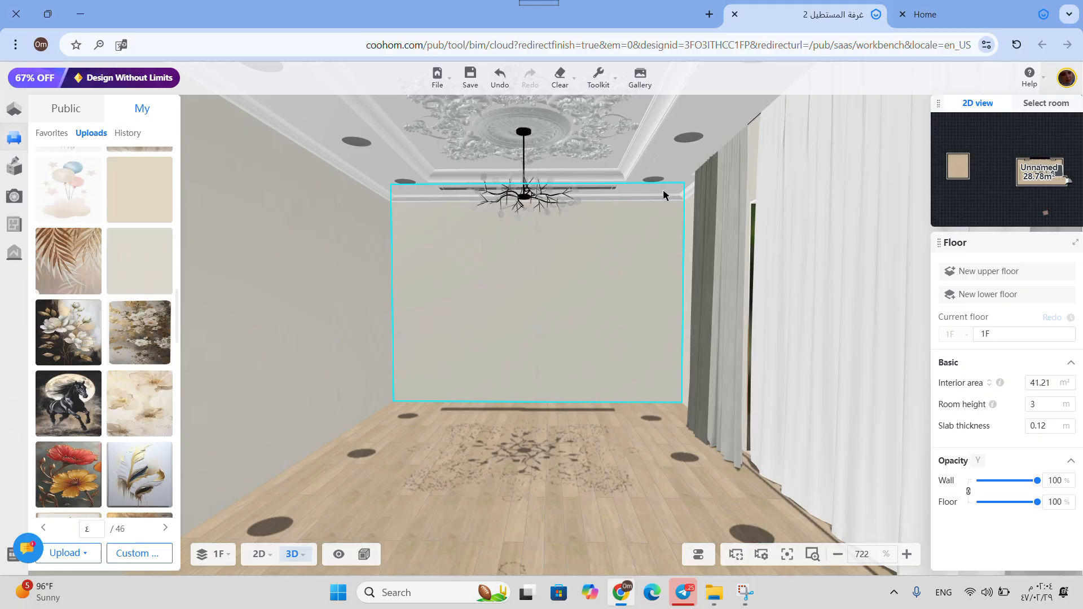
Select the room's ceiling and open it in the Ceiling Editor.
left_click(680, 154)
left_click_drag(608, 293, 648, 256)
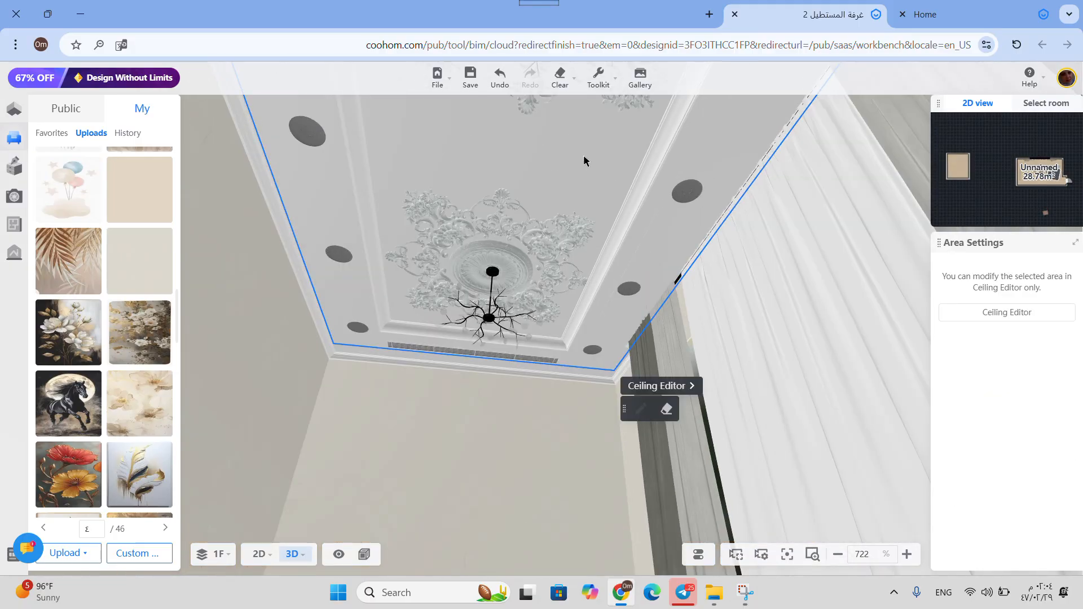
left_click(390, 453)
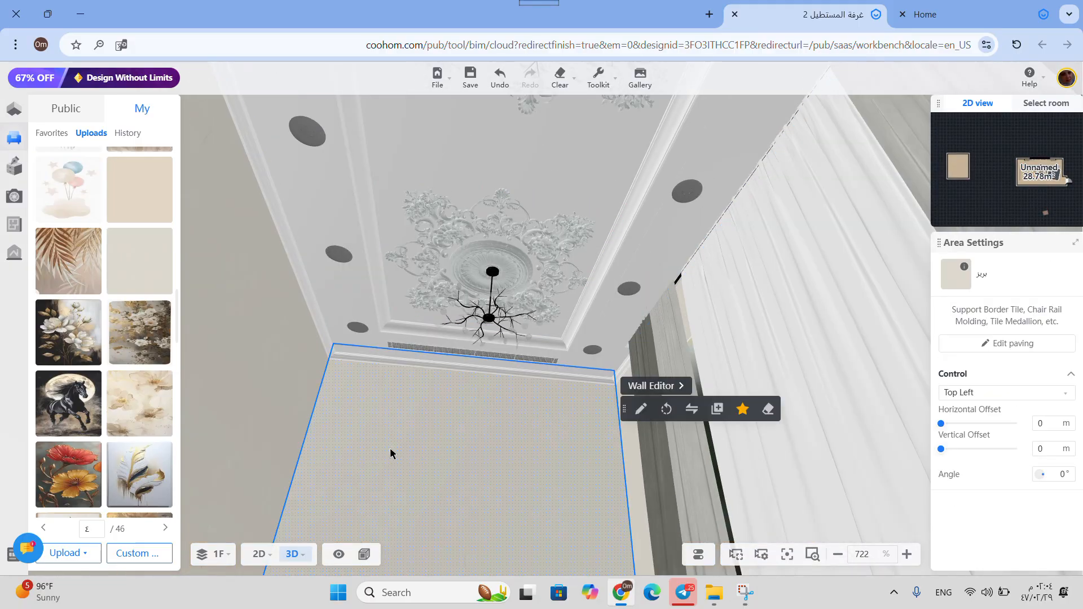
left_click(453, 144)
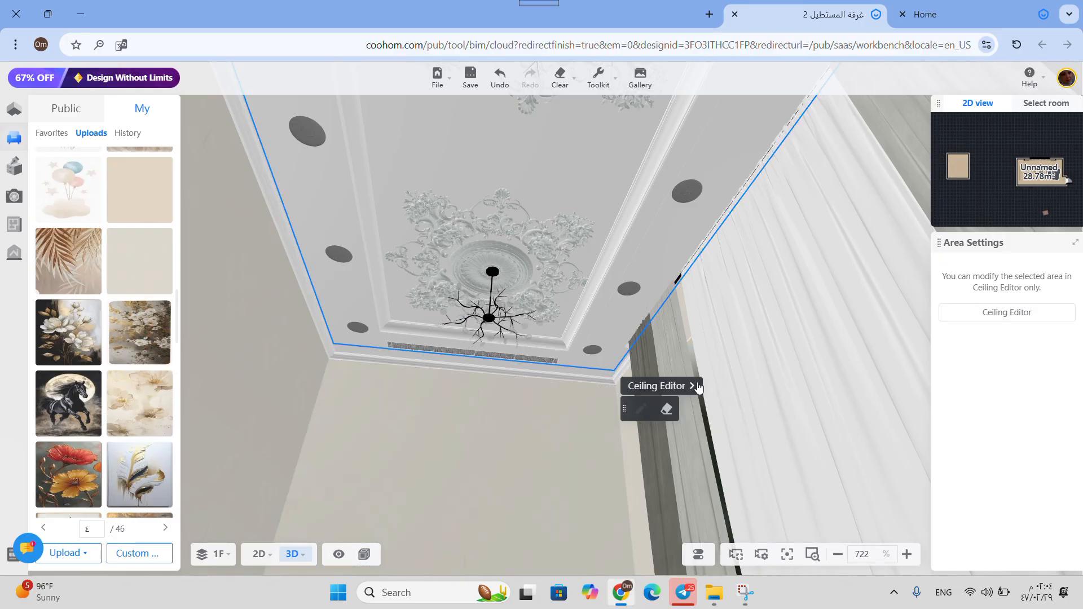
left_click(673, 388)
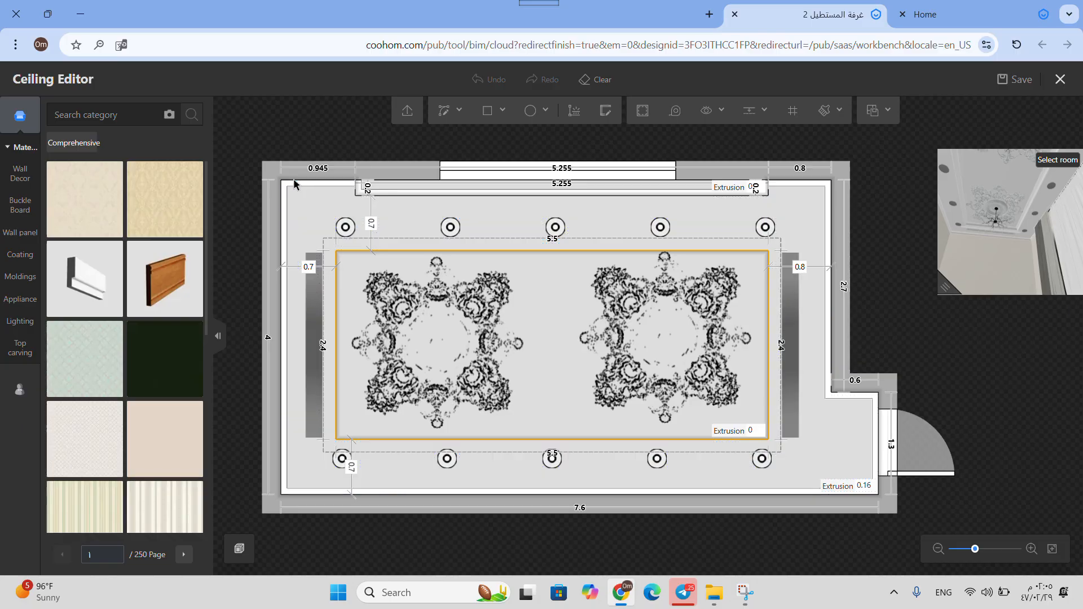
Draw a rectangular ceiling strip about 0.31 m wide and 4 m long along the short wall opposite the door.
scroll(272, 336, "up", 4)
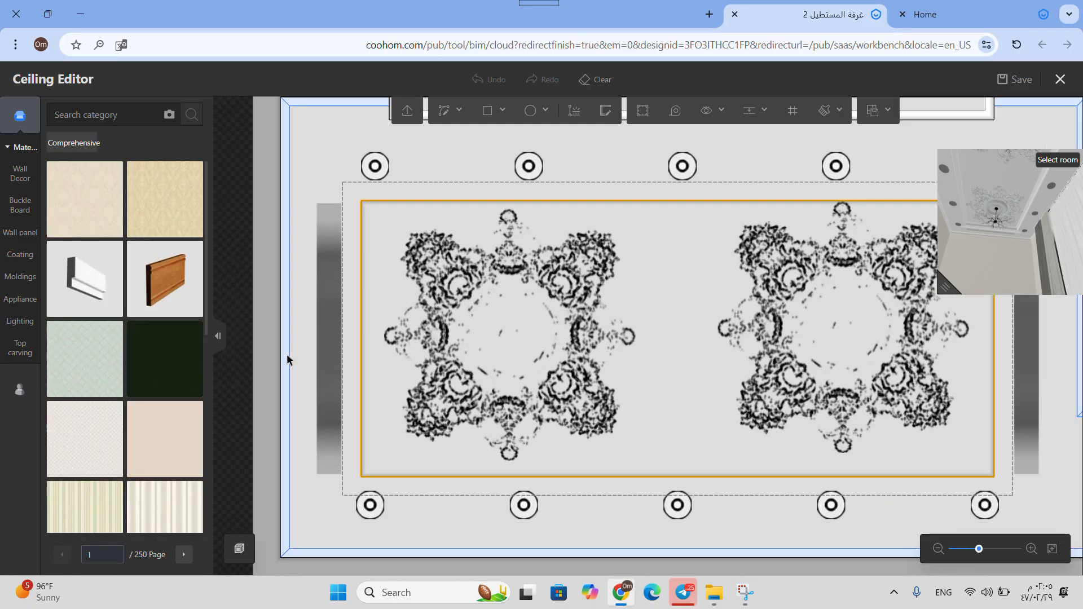
scroll(305, 322, "down", 4)
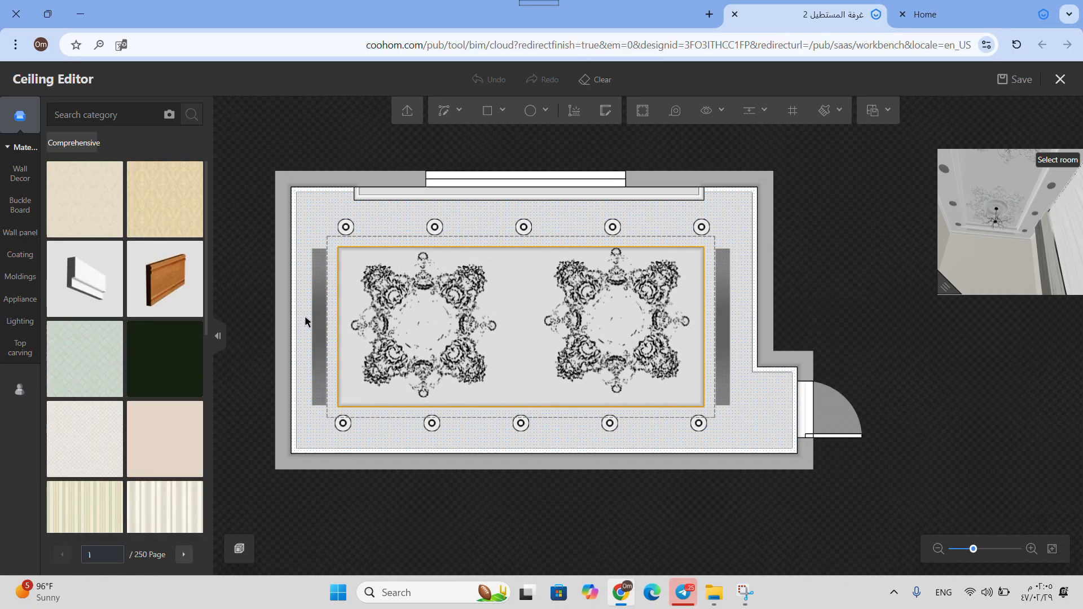
left_click(491, 110)
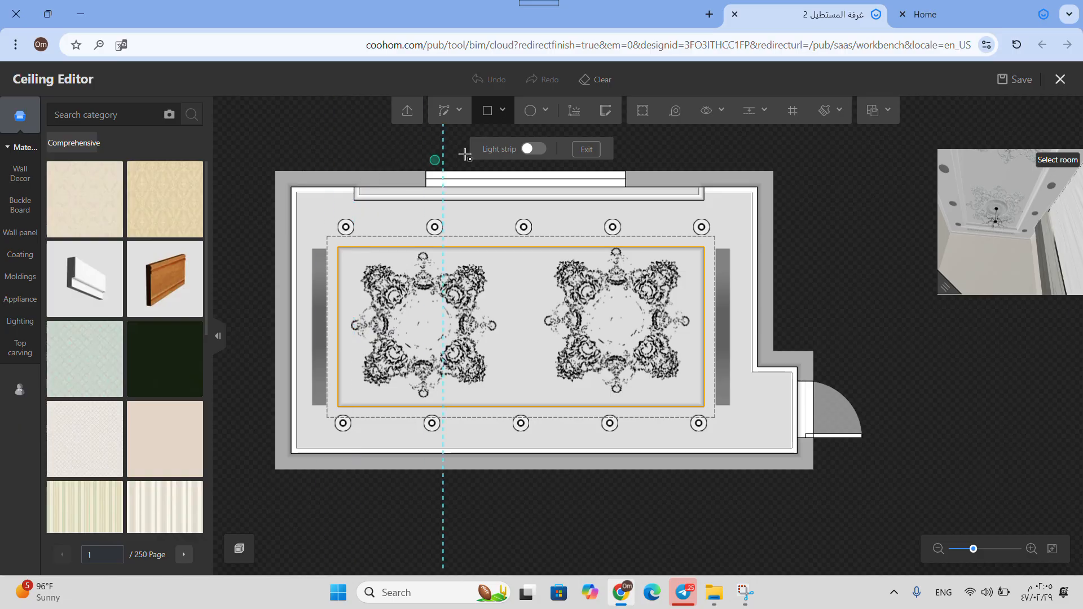
left_click(490, 116)
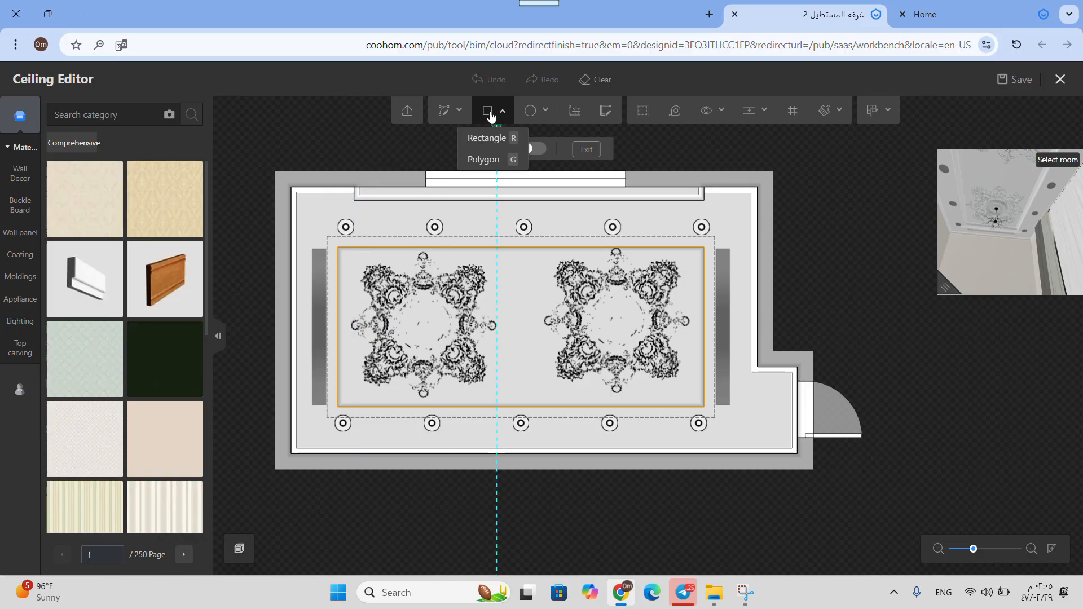
left_click(312, 186)
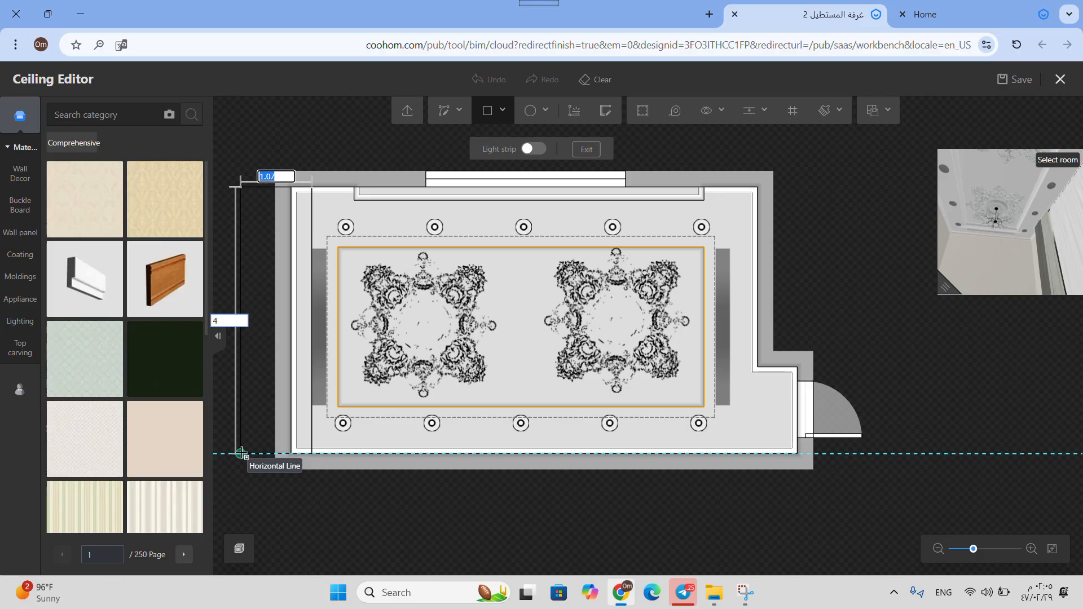
left_click(279, 453)
Narrow the rectangular strip to about 0.19 m by moving its inner edge toward the wall.
scroll(333, 420, "up", 3)
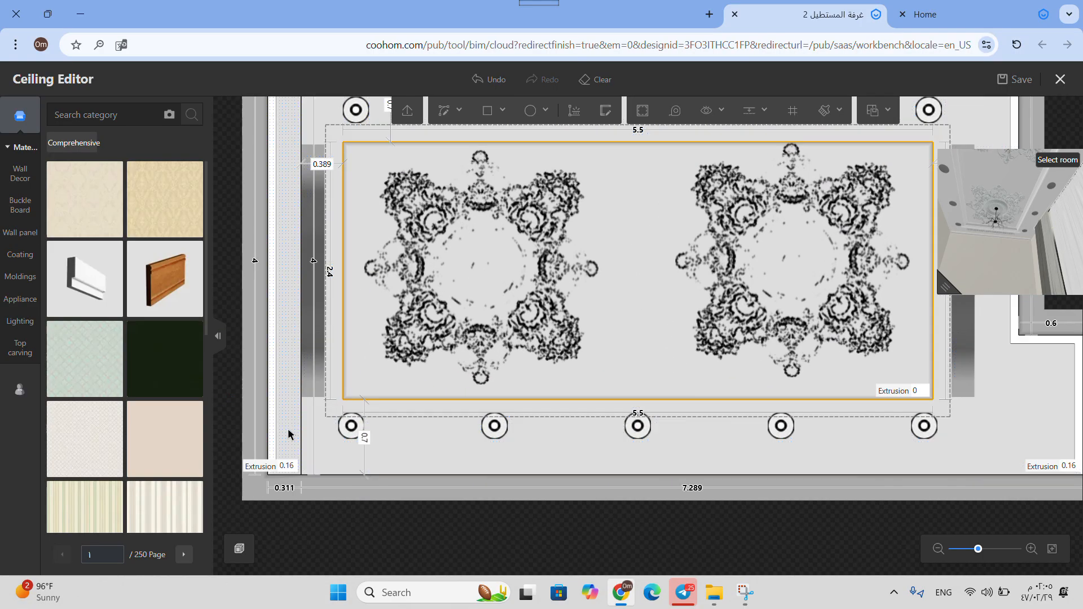
left_click(292, 429)
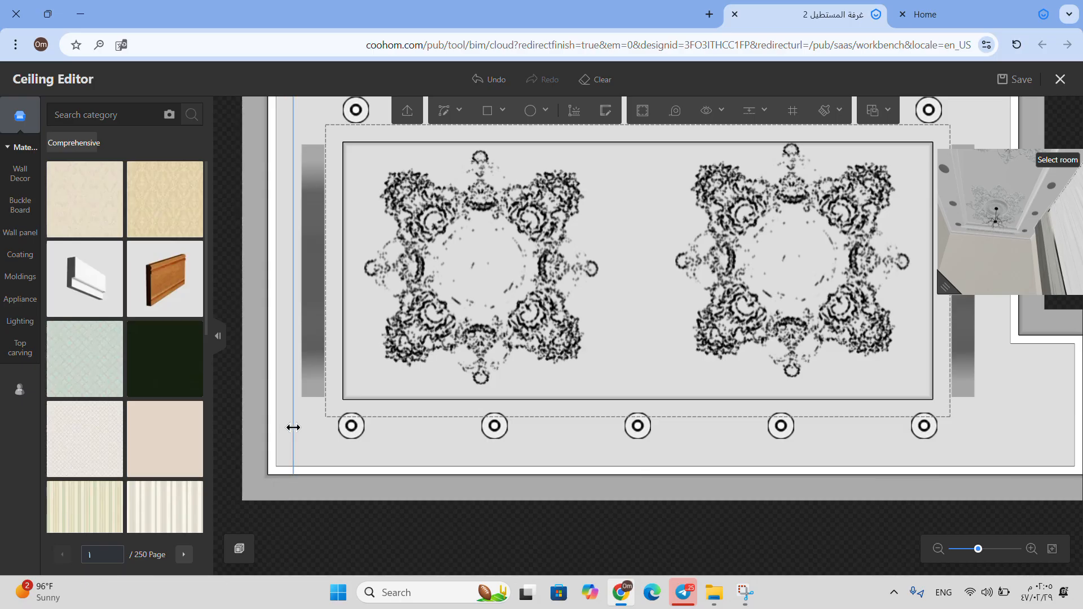
left_click_drag(291, 427, 291, 423)
scroll(291, 379, "up", 3)
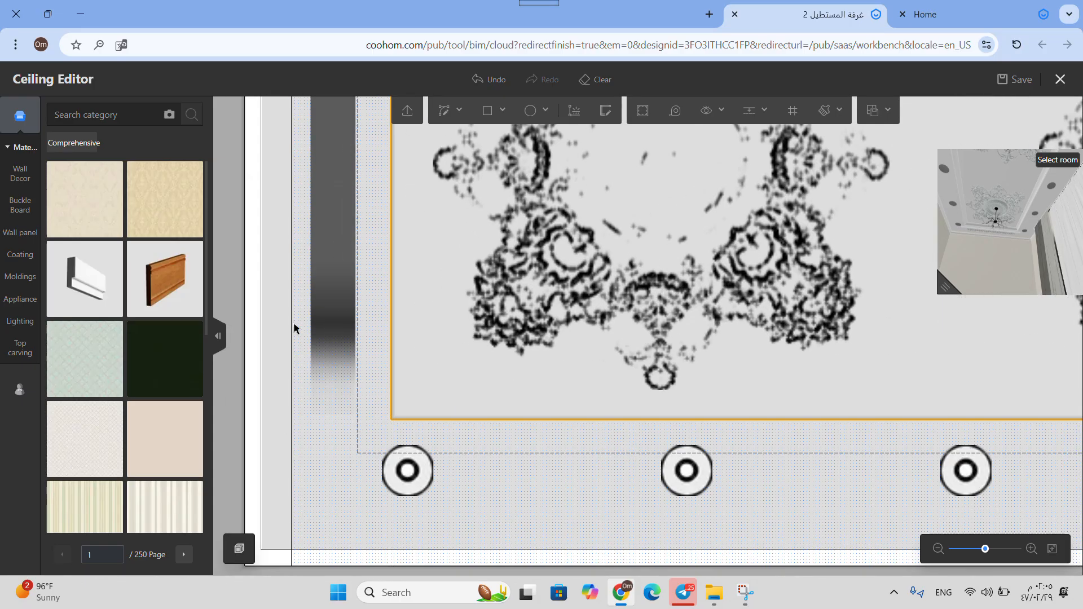
scroll(284, 315, "down", 3)
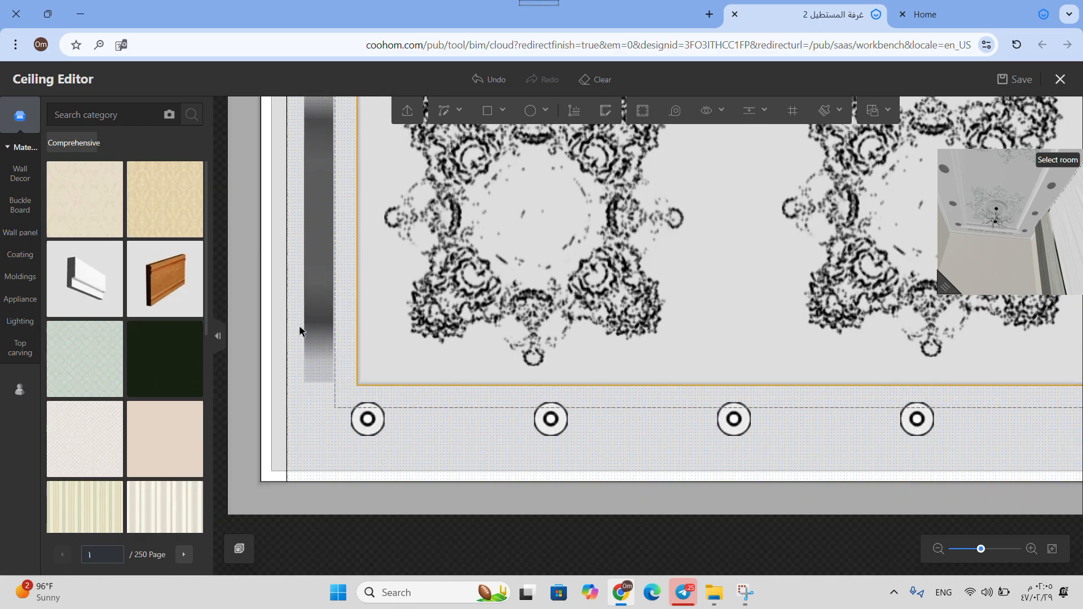
scroll(286, 223, "down", 2)
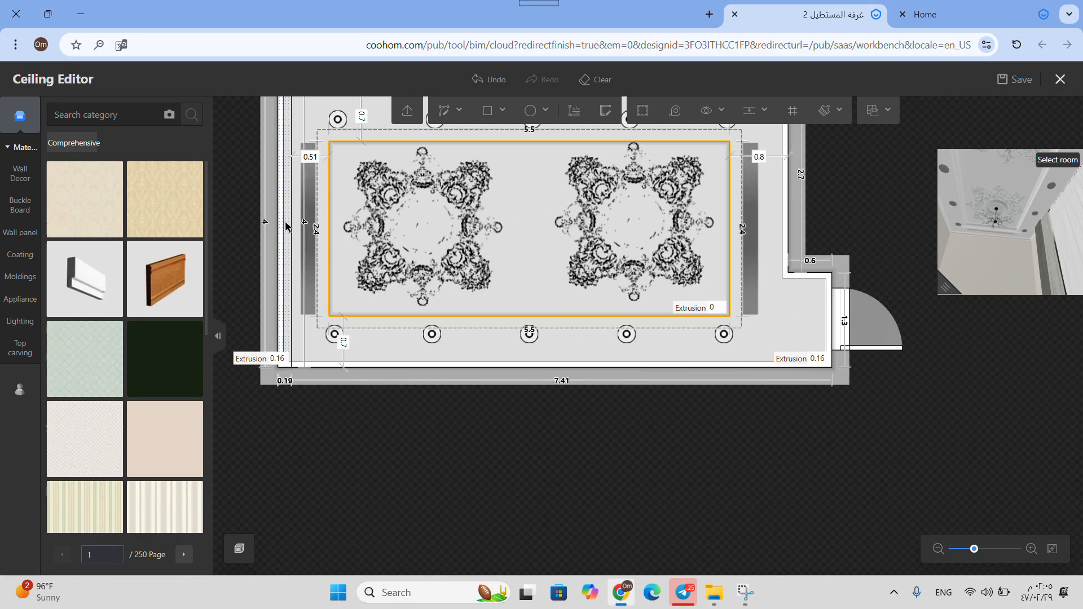
Select the crown molding around the ceiling's perimeter and remove it from the favorites.
scroll(270, 308, "up", 3)
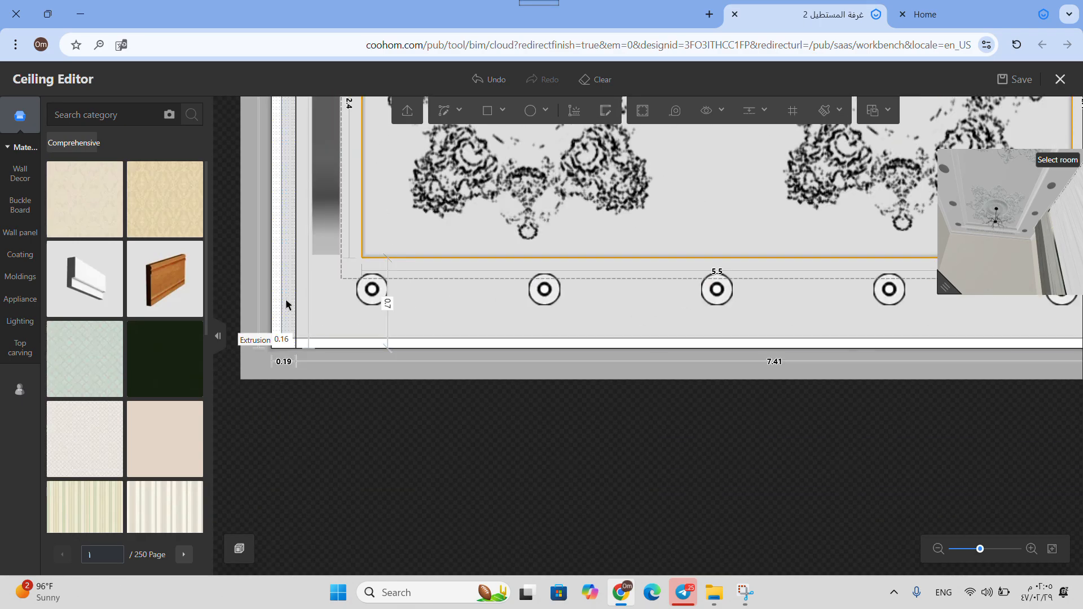
left_click(279, 295)
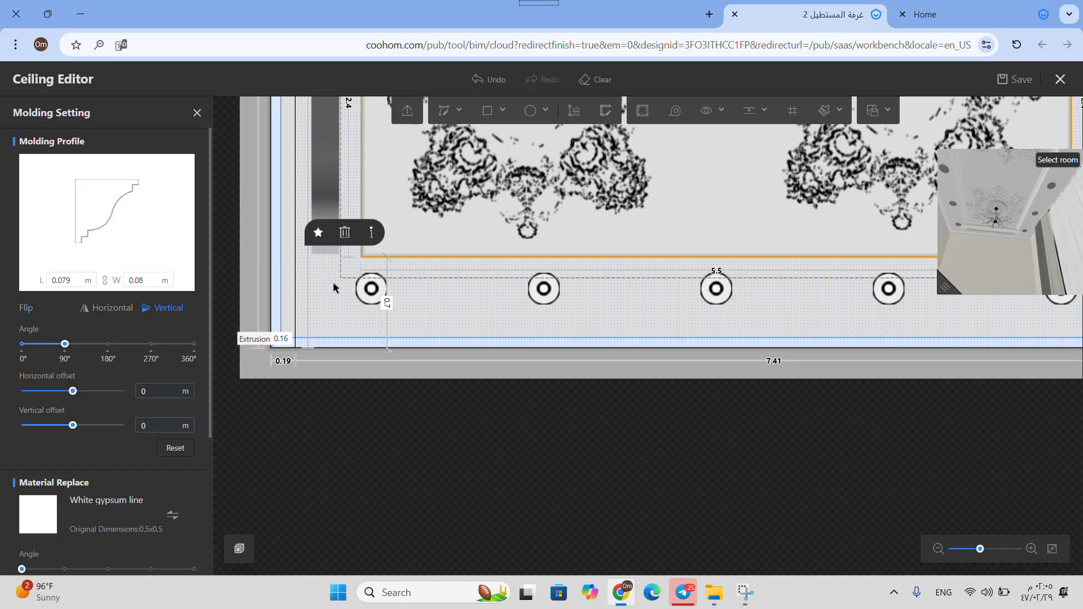
scroll(333, 288, "down", 3)
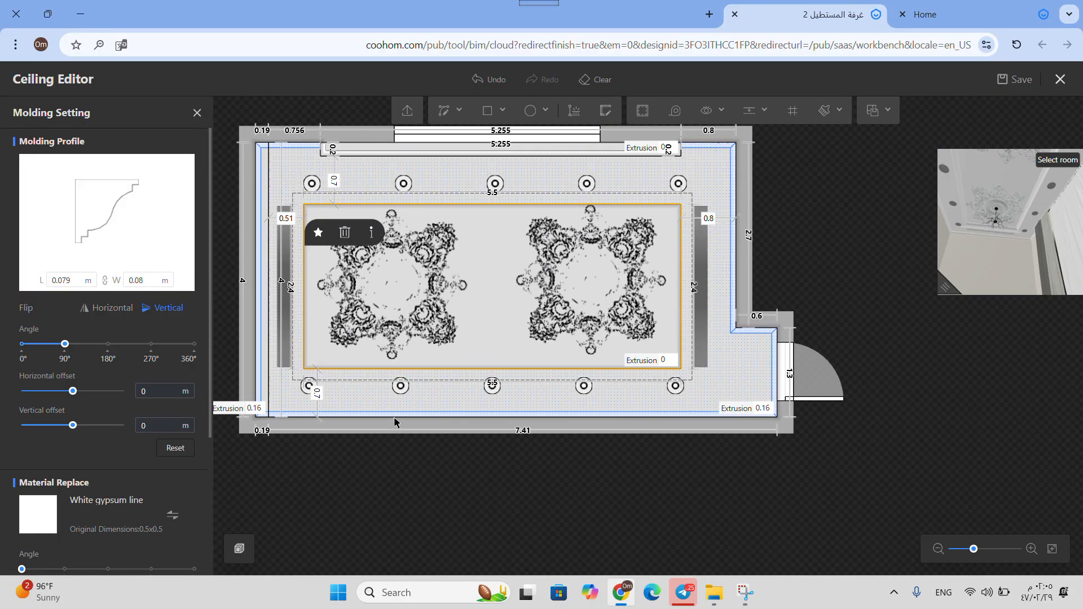
scroll(394, 422, "up", 1)
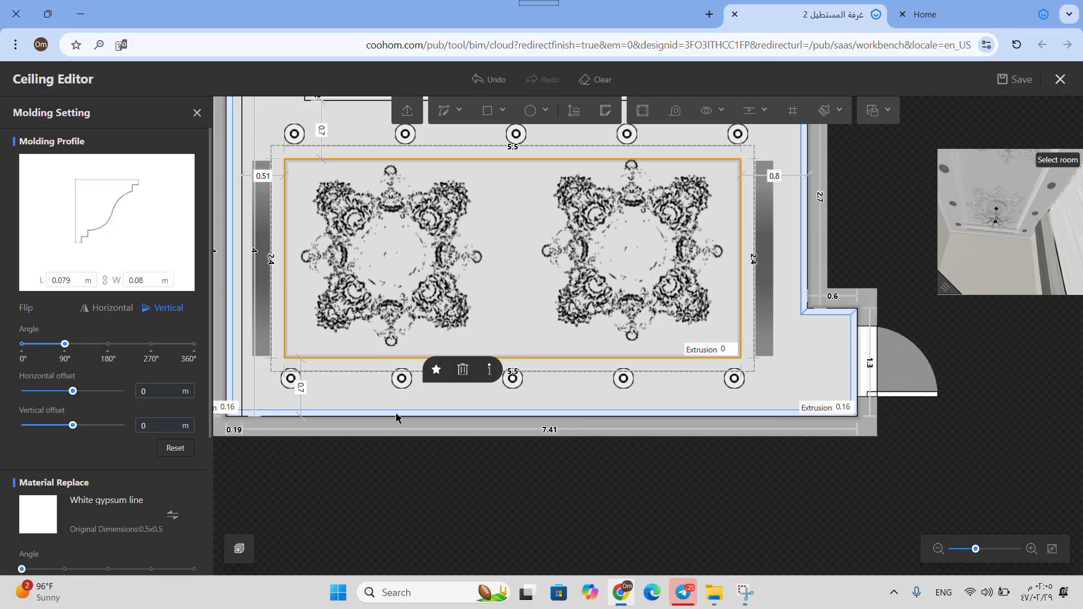
left_click(438, 374)
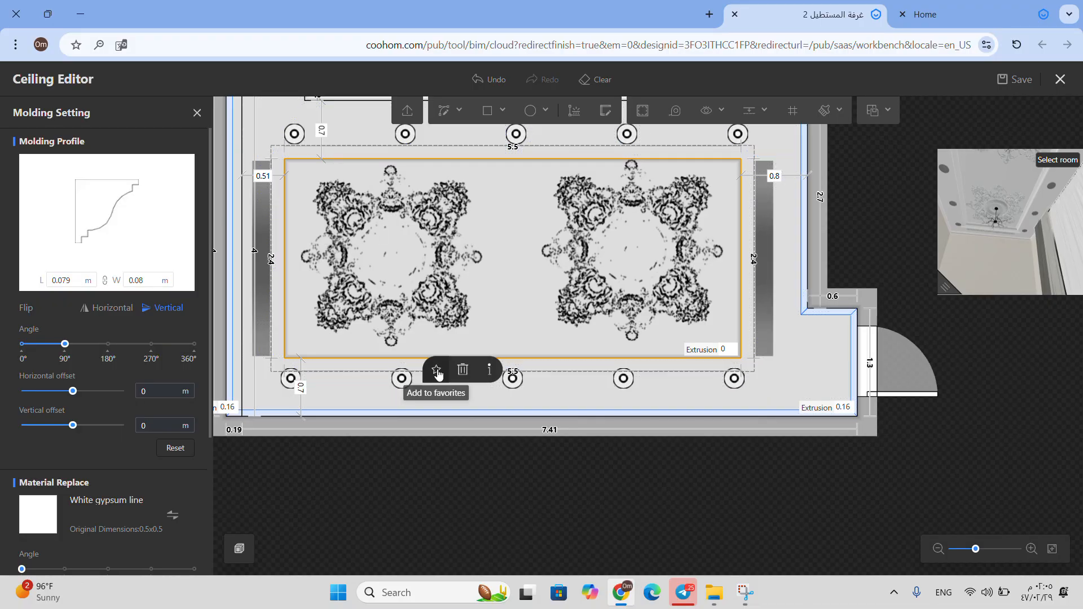
scroll(273, 380, "down", 2)
scroll(313, 388, "up", 4)
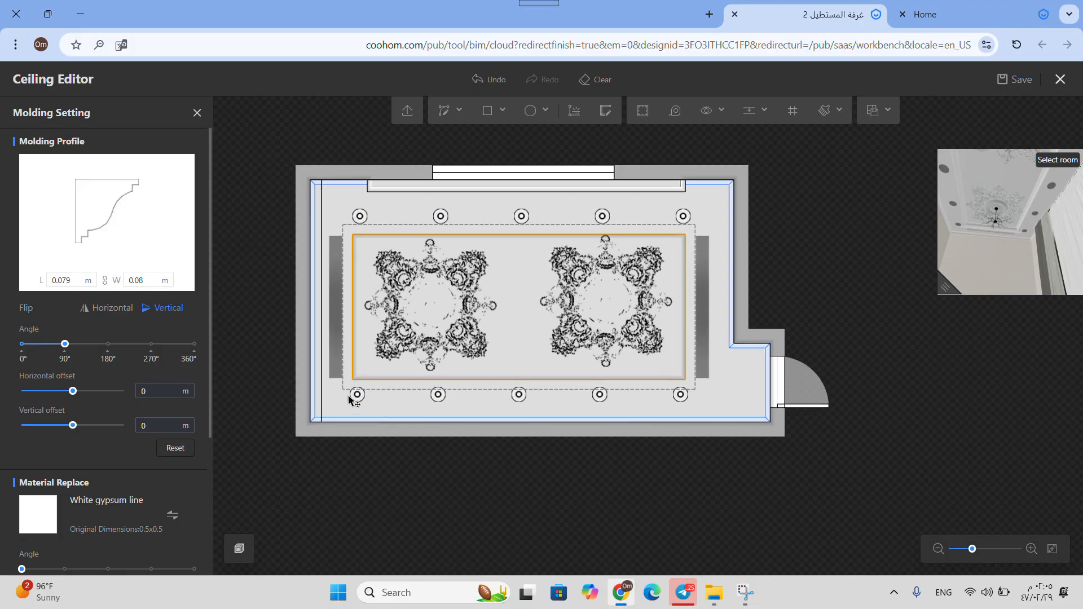
Delete the existing crown molding around the ceiling's perimeter.
scroll(339, 441, "up", 3)
left_click(346, 426)
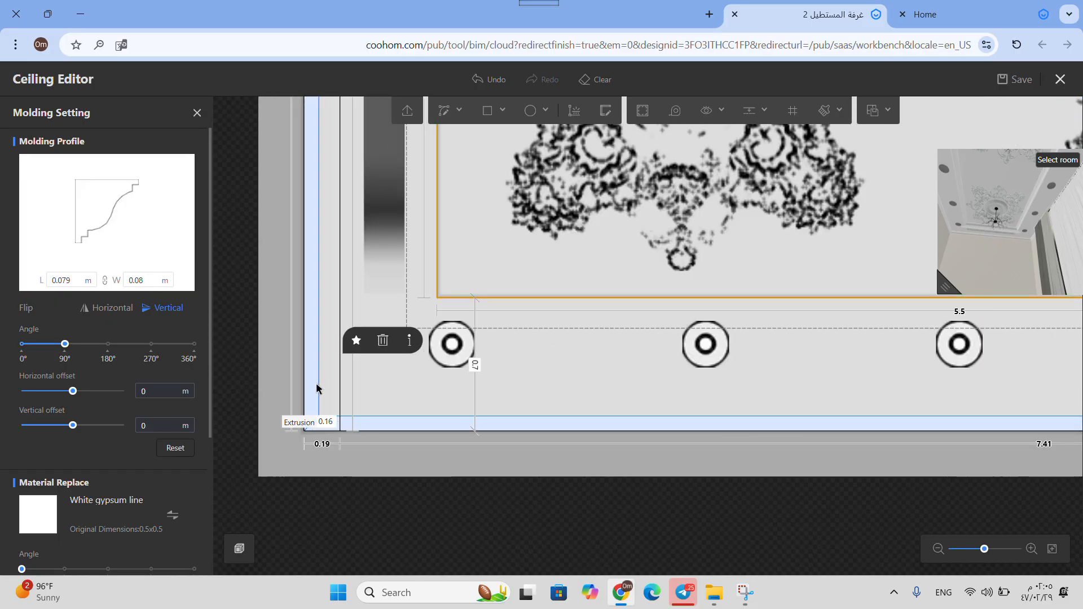
left_click(382, 342)
scroll(379, 345, "down", 5)
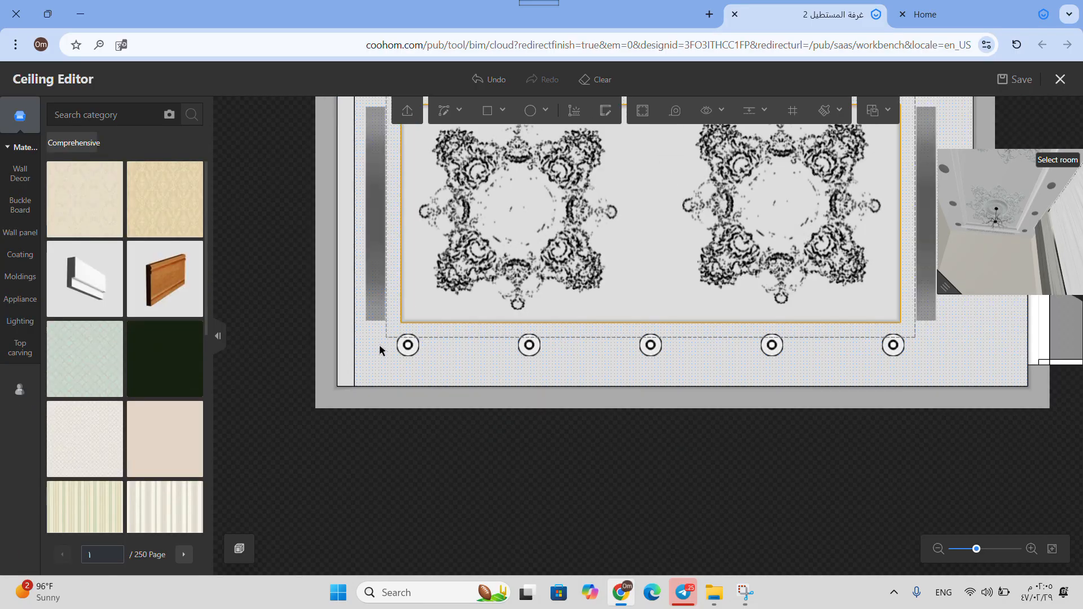
scroll(393, 369, "up", 4)
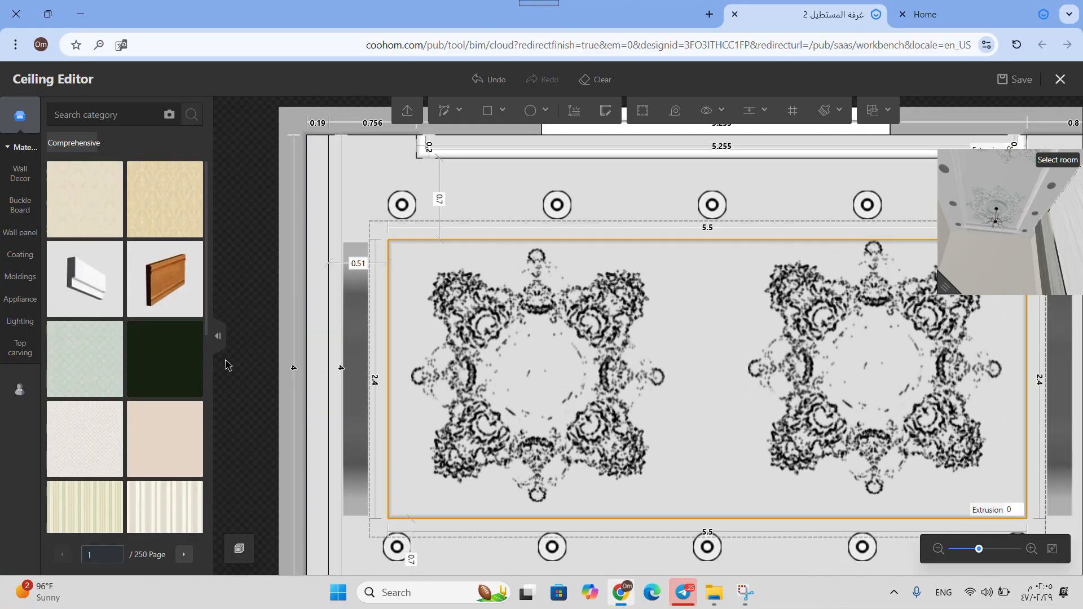
Apply the white crown molding from the favorites around the main ceiling area beside the narrow strip.
left_click(34, 388)
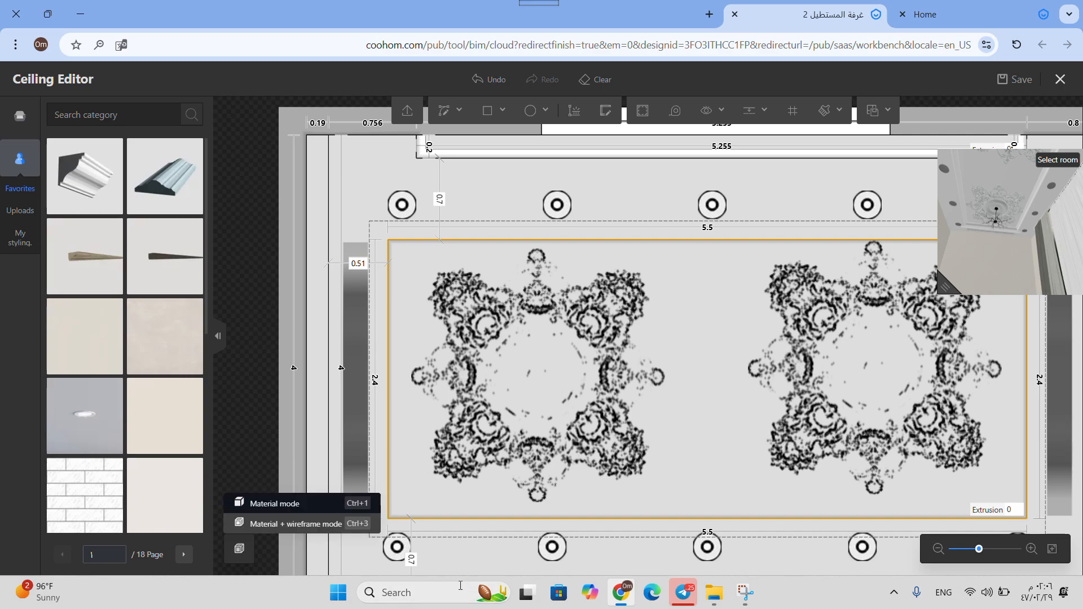
scroll(966, 350, "down", 2)
left_click_drag(856, 394, 656, 379)
left_click_drag(839, 421, 585, 400)
left_click_drag(423, 378, 610, 394)
left_click(77, 151)
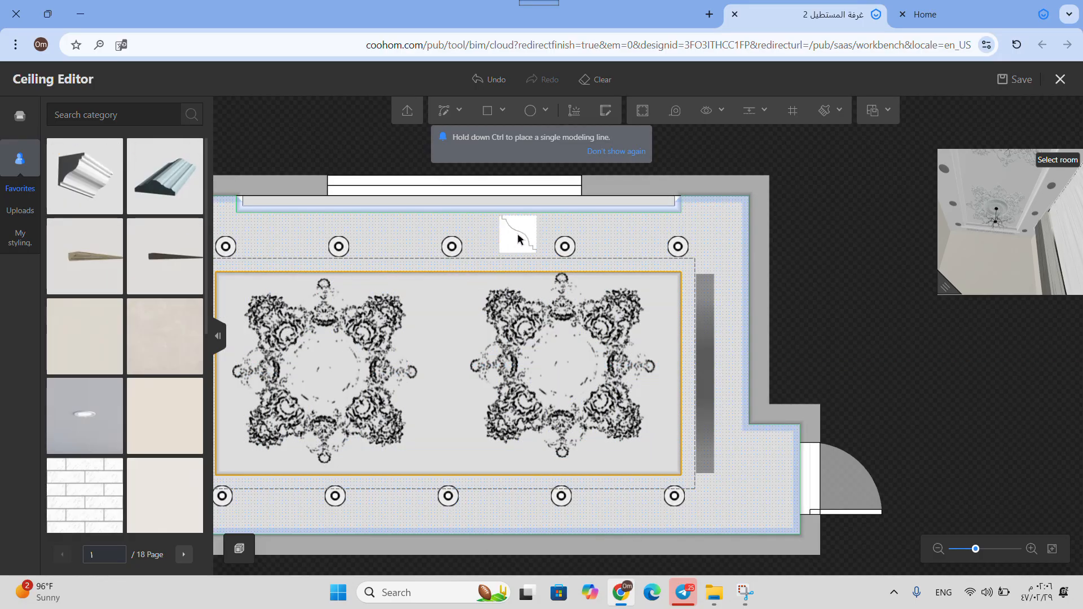
left_click(518, 239)
Examine the new crown molding and the strip area in an enlarged 3D preview and on the ceiling plan.
left_click_drag(948, 288, 240, 506)
left_click_drag(658, 414, 580, 451)
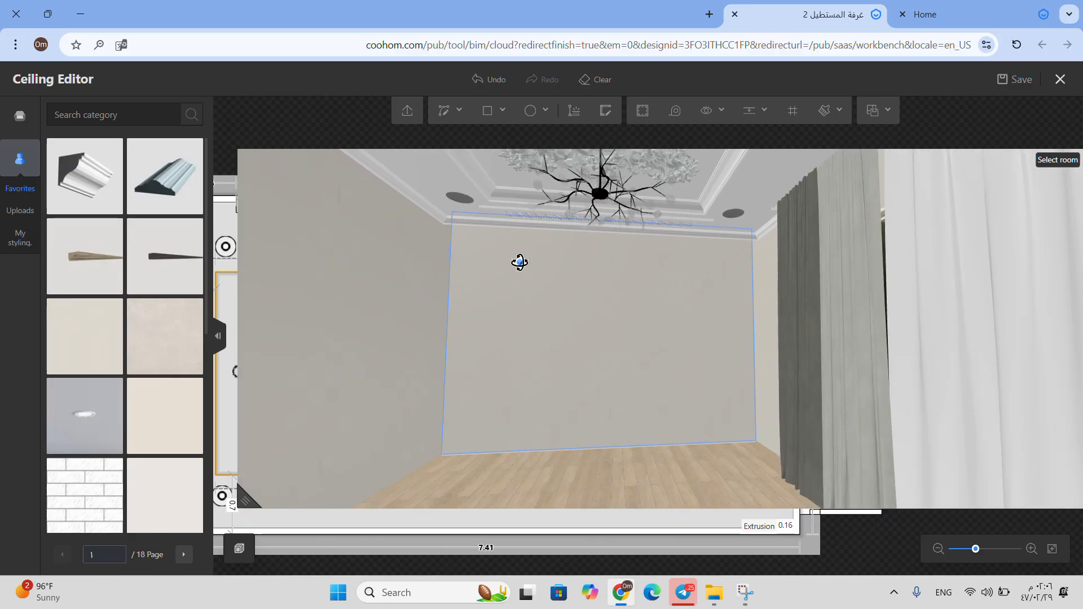
left_click_drag(520, 262, 516, 286)
scroll(539, 295, "down", 3)
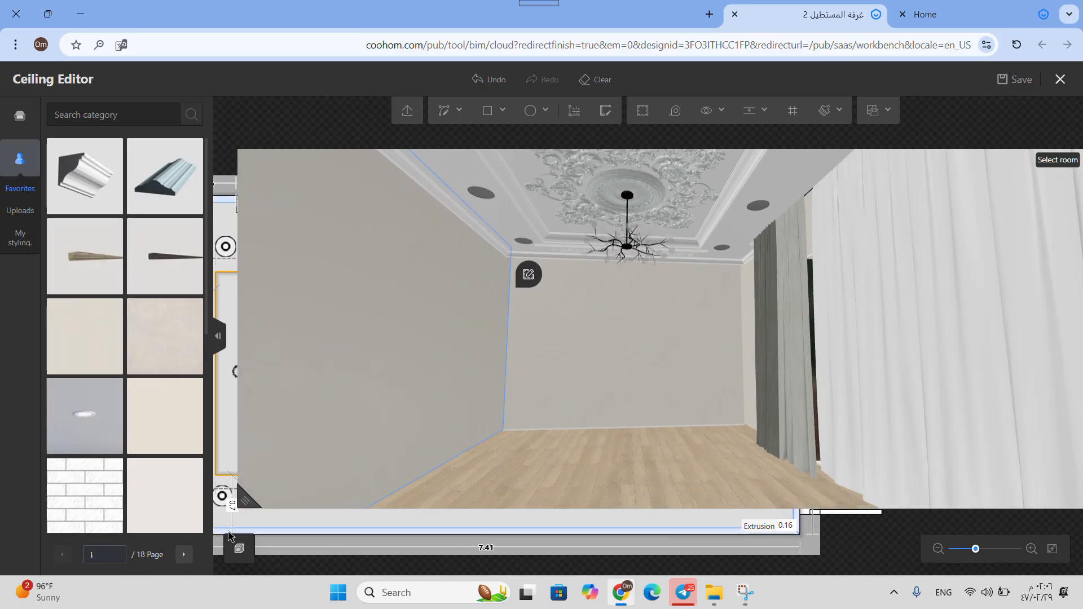
left_click_drag(247, 501, 693, 396)
scroll(542, 427, "down", 3)
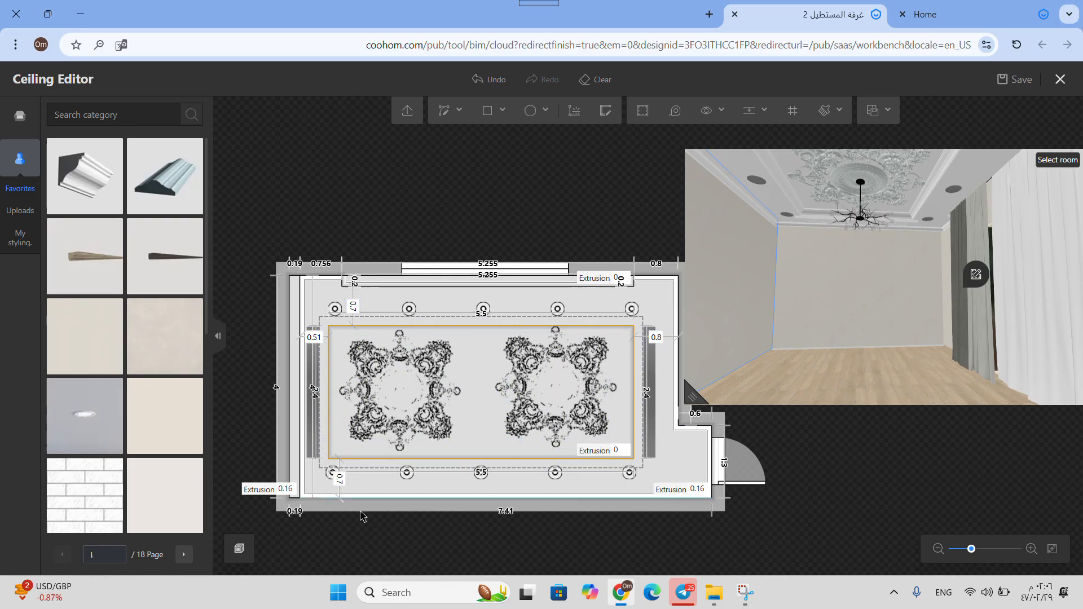
scroll(302, 477, "up", 5)
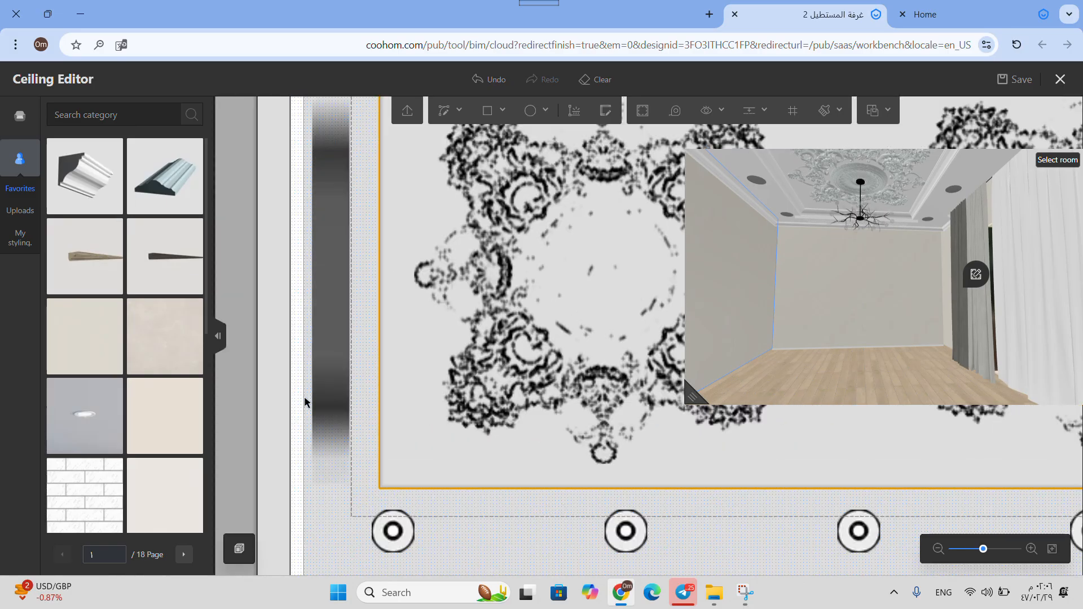
scroll(290, 395, "down", 3)
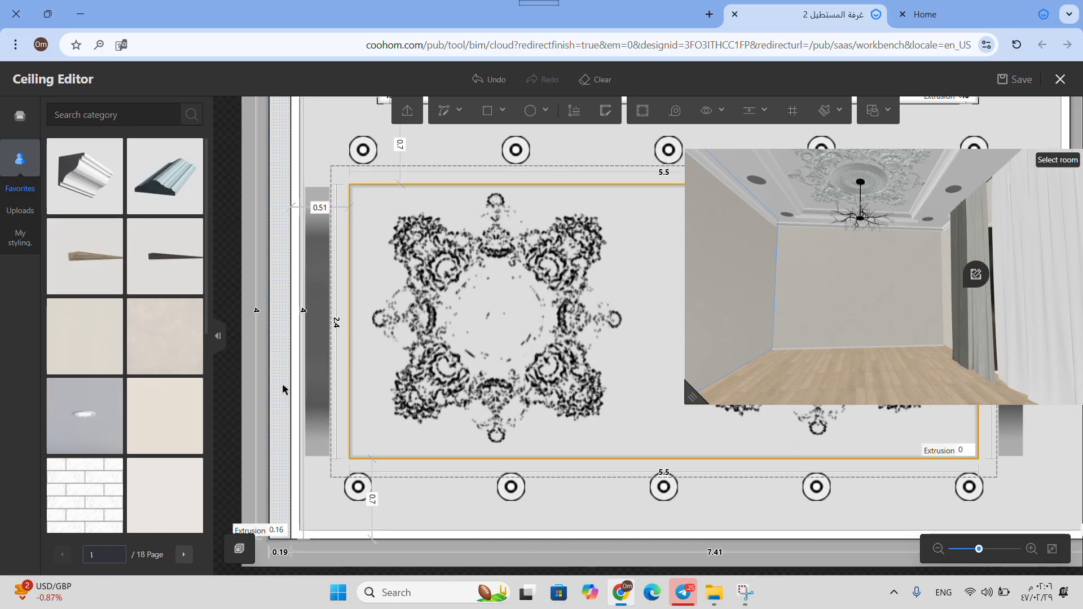
scroll(296, 361, "down", 2)
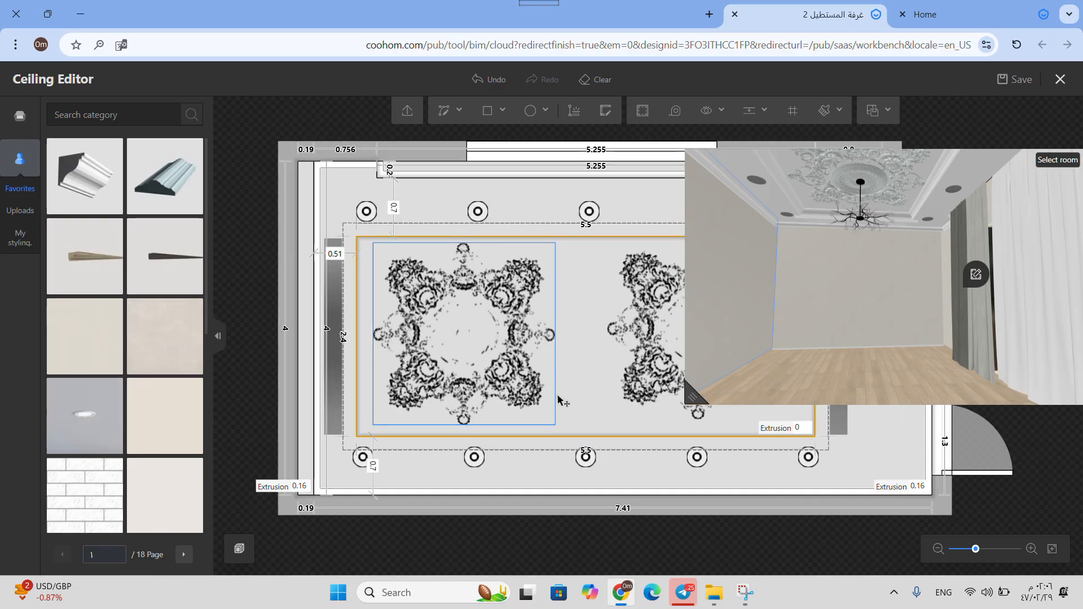
middle_click_drag(576, 407, 552, 406)
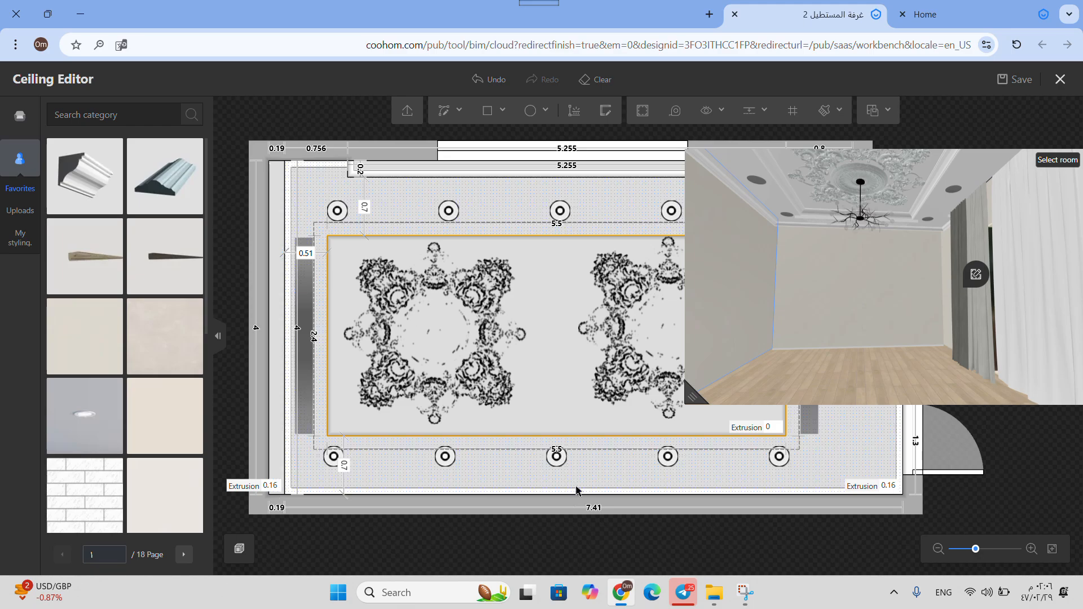
scroll(578, 484, "down", 1)
middle_click_drag(510, 557, 410, 559)
left_click_drag(550, 402, 583, 402)
left_click_drag(394, 400, 385, 406)
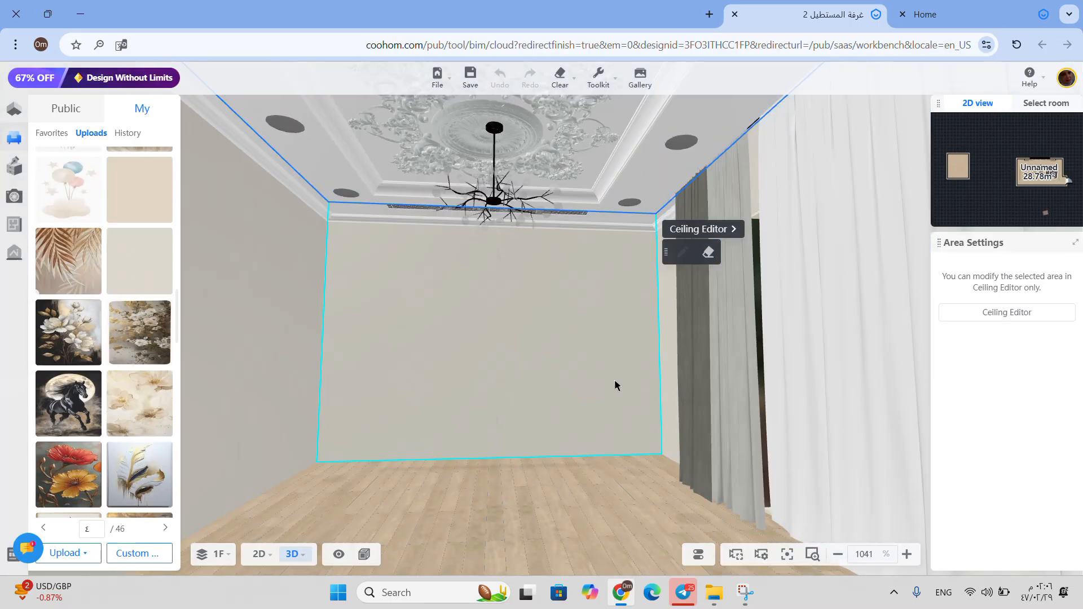
Select the plain long wall opposite the window in the 3D view and open it in the Wall Editor.
left_click_drag(615, 381, 384, 384)
left_click(649, 325)
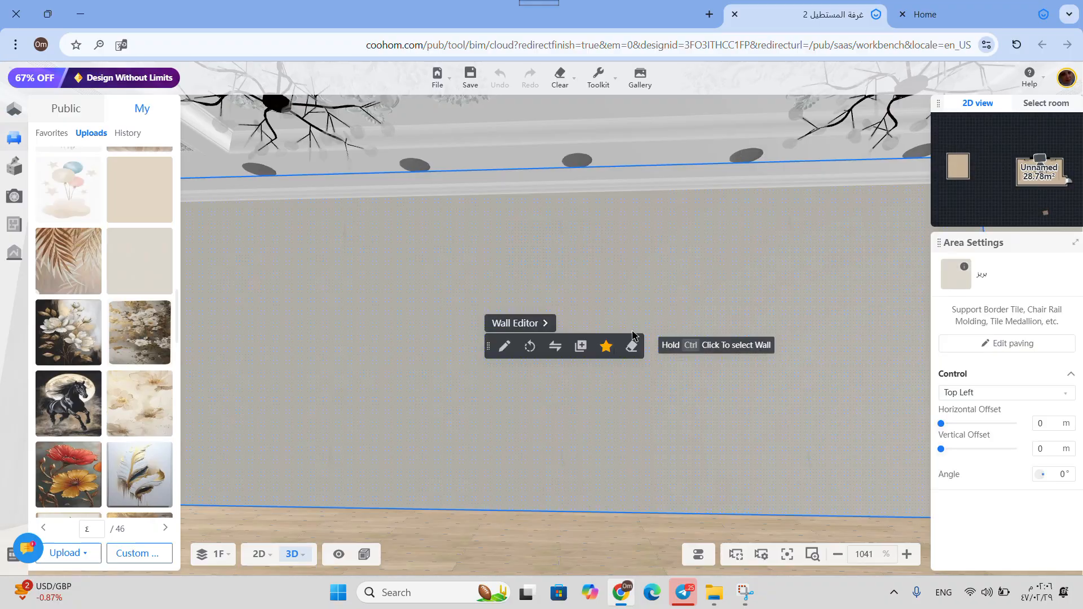
scroll(362, 389, "down", 5)
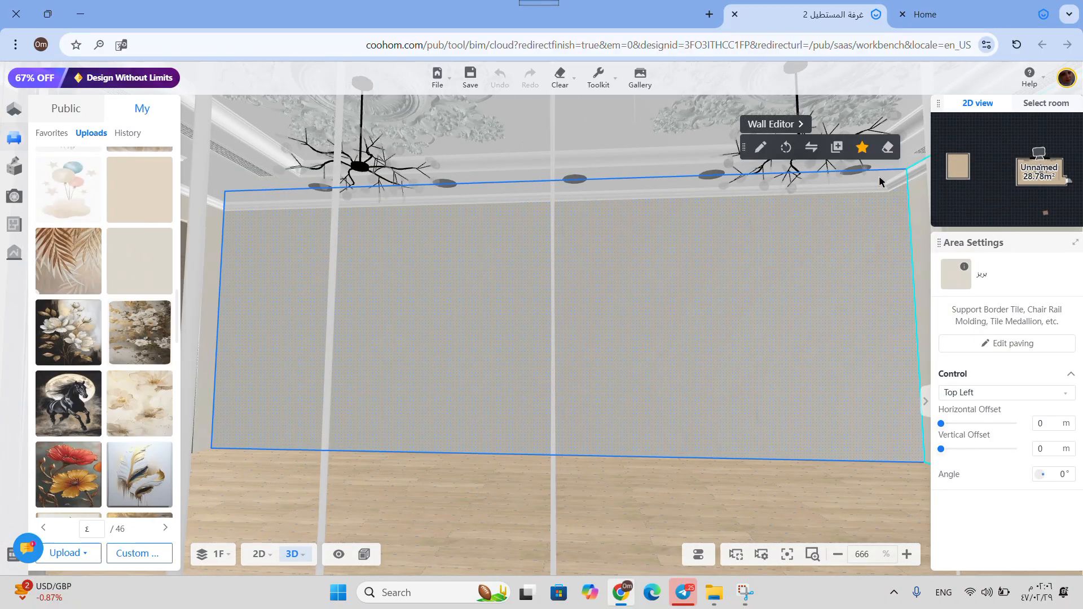
left_click(795, 125)
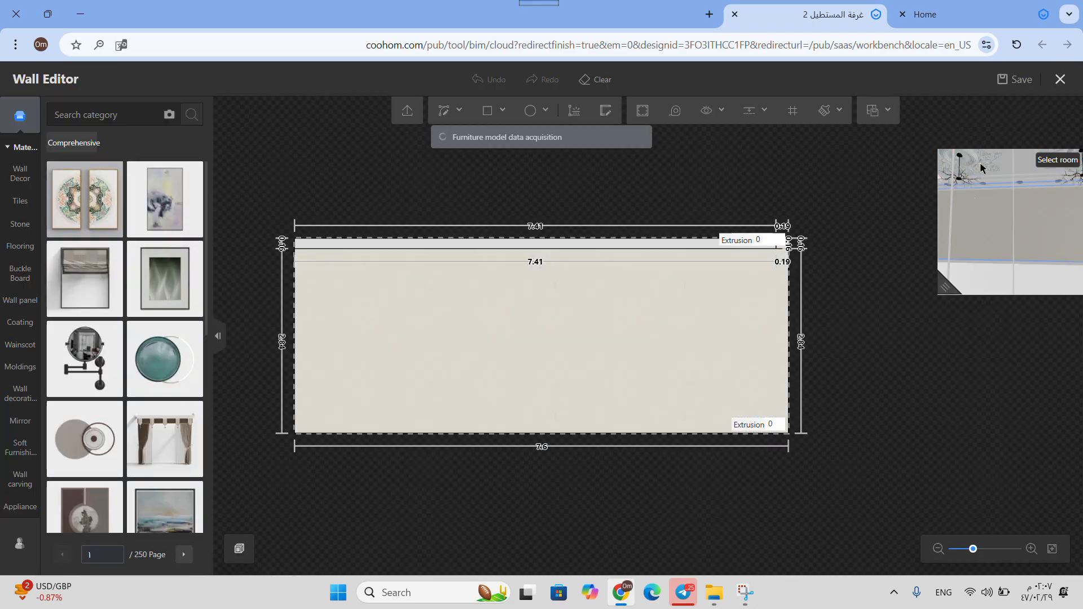
left_click(1060, 79)
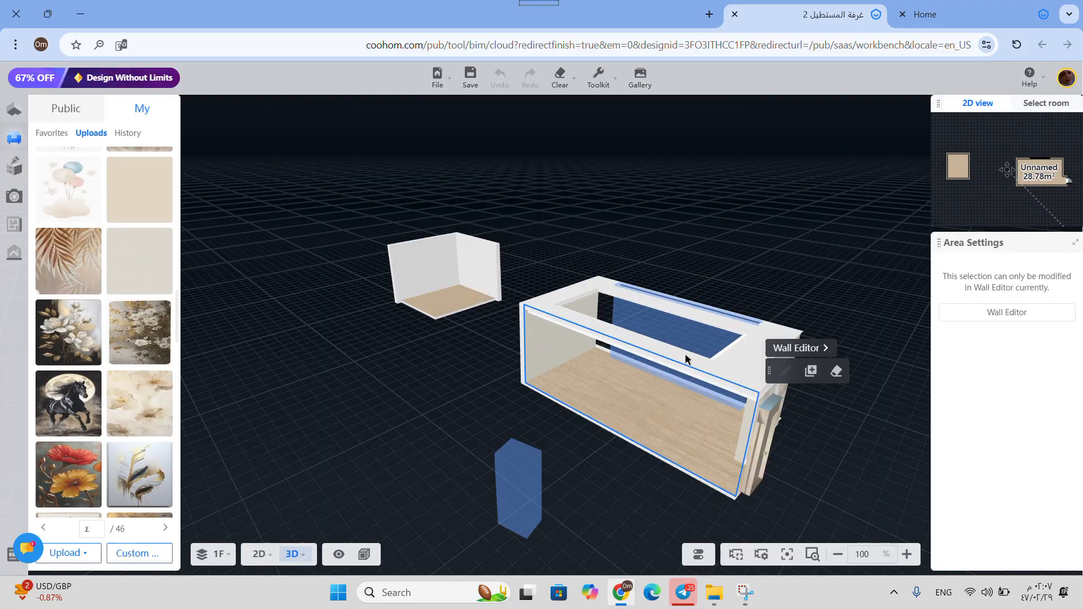
scroll(688, 316, "up", 1)
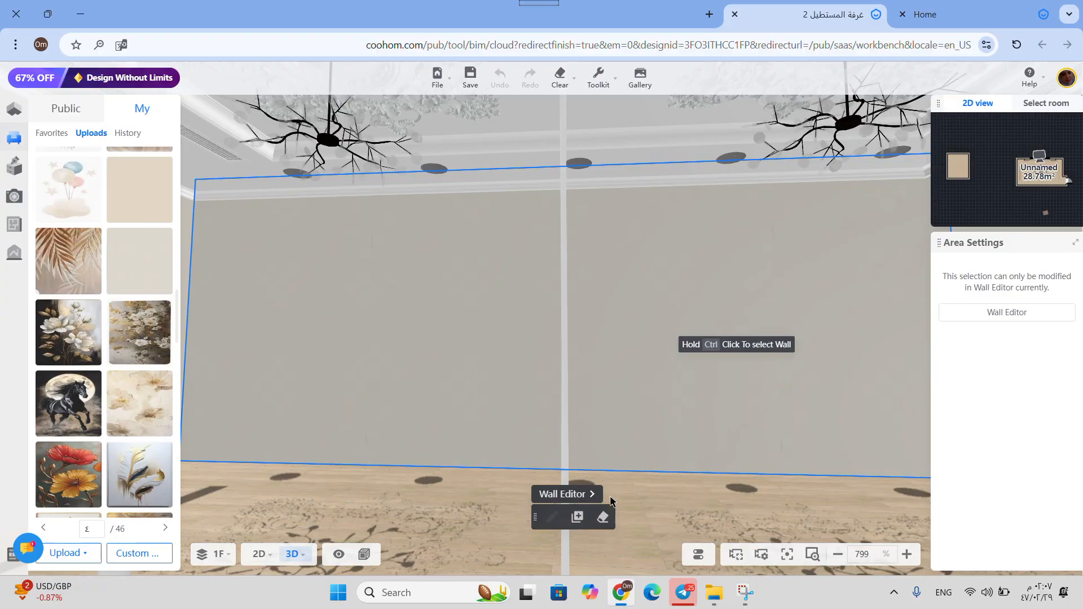
left_click(558, 498)
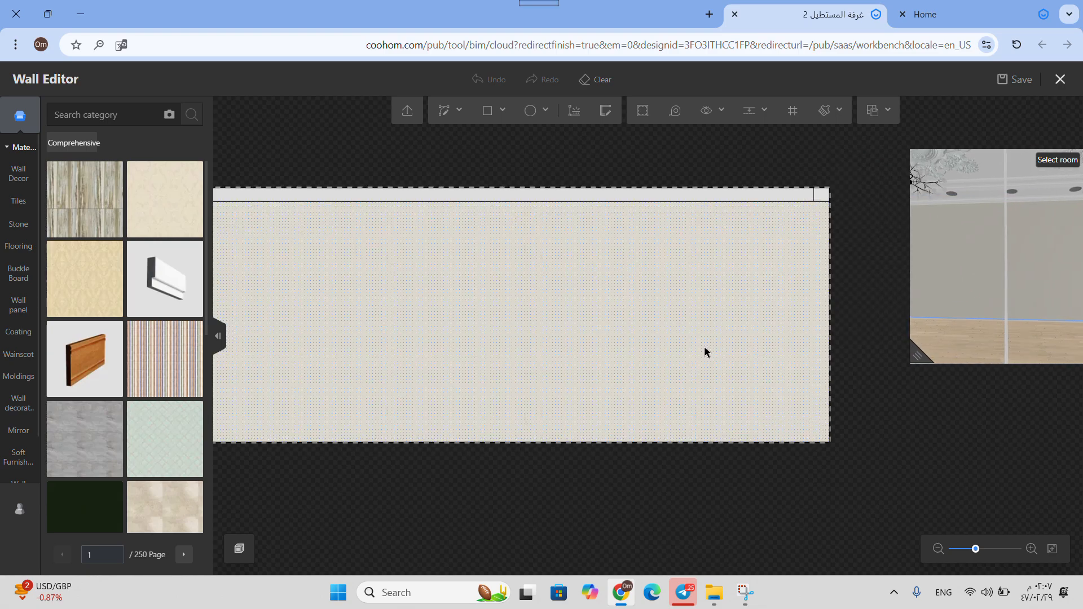
left_click(488, 110)
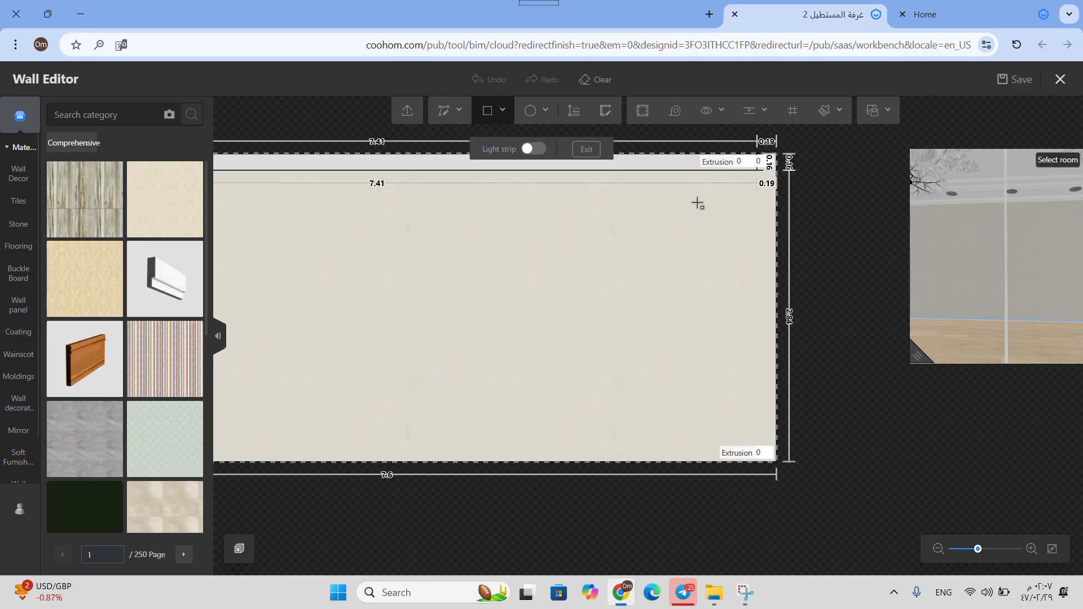
right_click(731, 215)
left_click(490, 111)
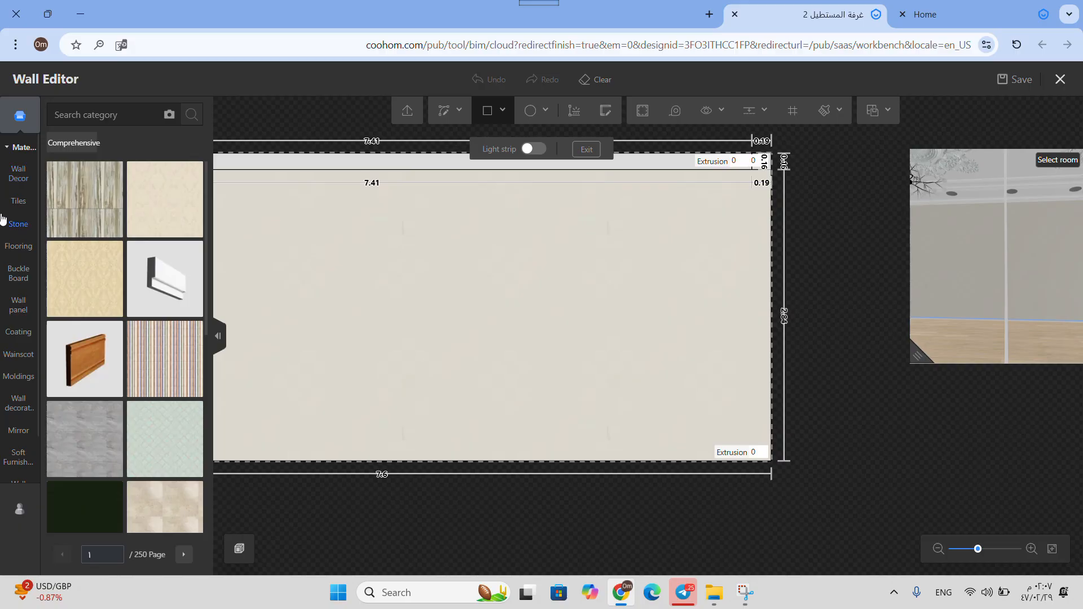
Find the wainscot panel with the blue marble-like centre and place it on the wall, standing on the floor.
left_click(18, 173)
scroll(86, 361, "down", 3)
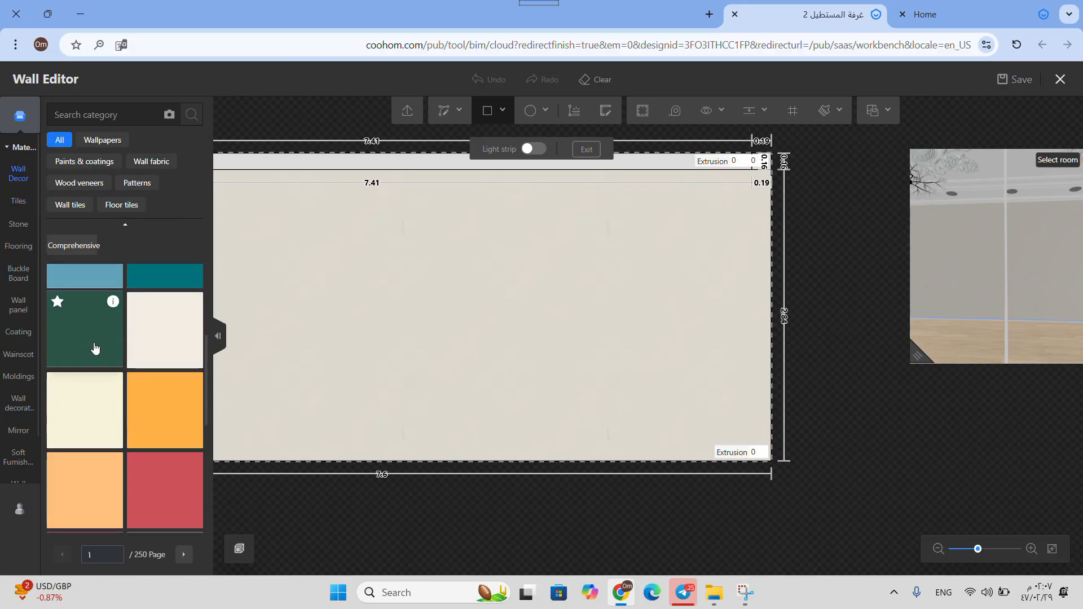
left_click(101, 143)
scroll(126, 437, "down", 4)
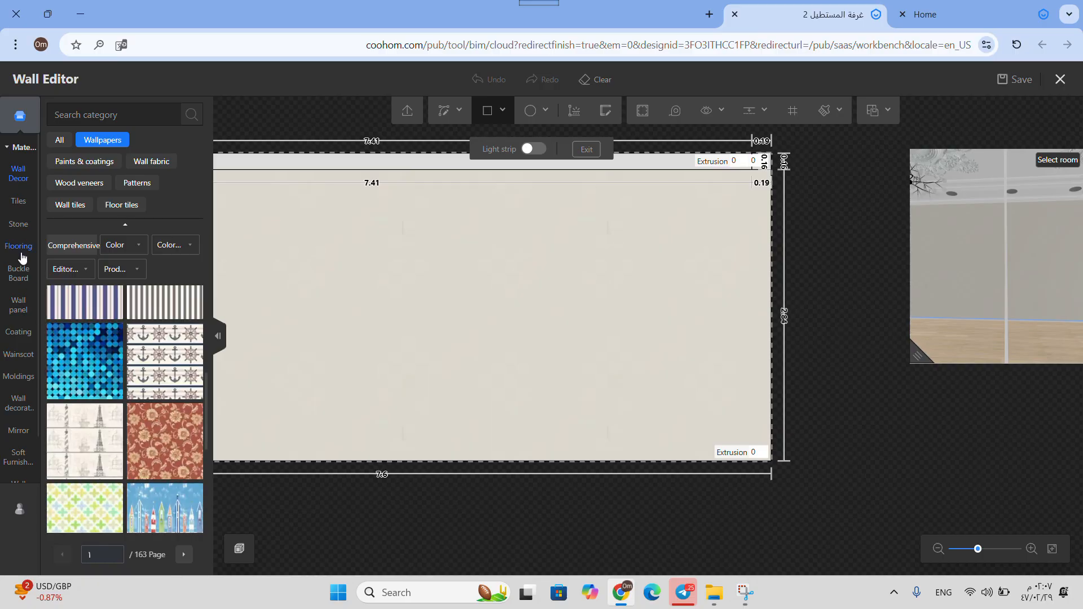
left_click(20, 363)
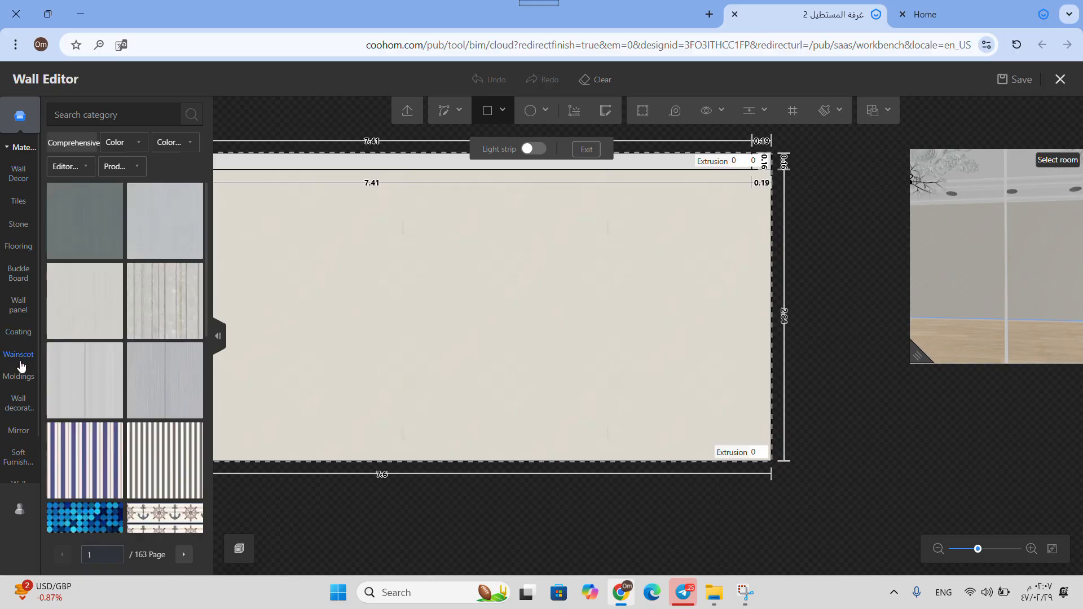
scroll(124, 392, "down", 5)
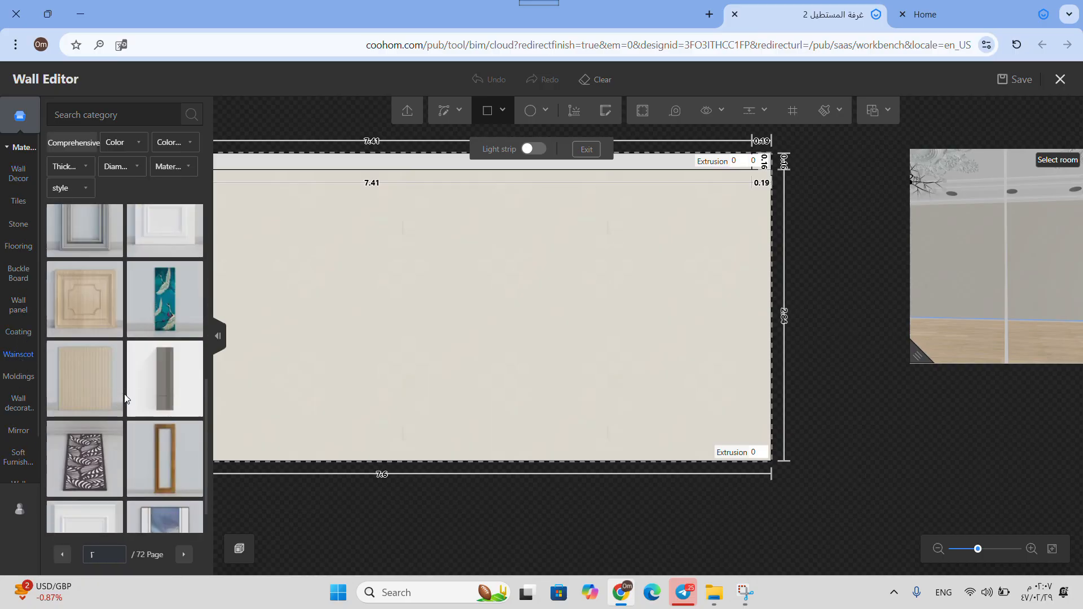
scroll(113, 338, "down", 3)
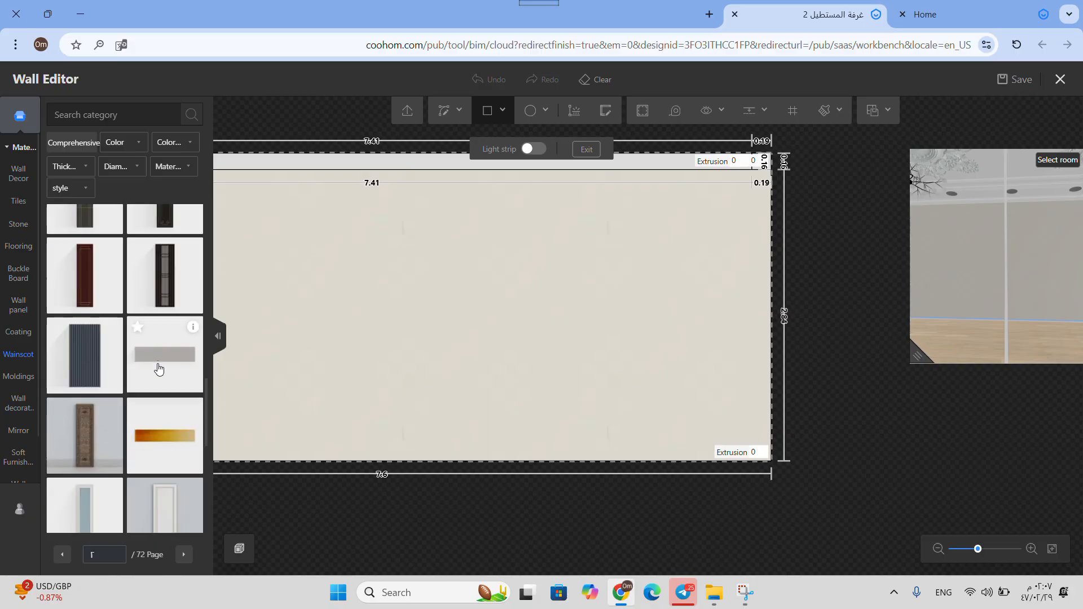
left_click_drag(162, 344, 563, 220)
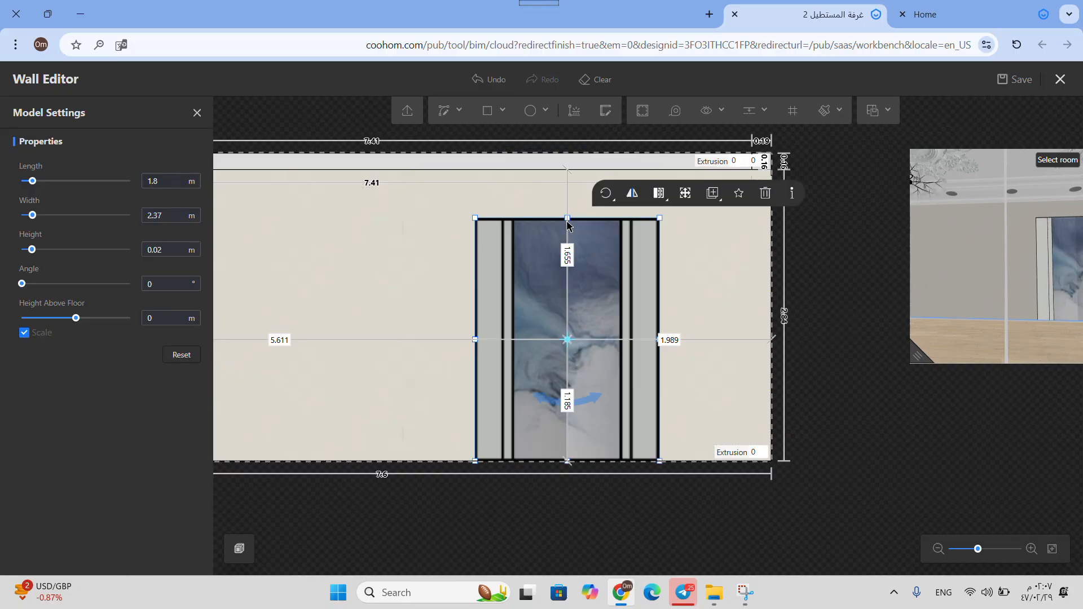
Stretch the blue wainscot panel to 2.84 m high, up to the wall's upper band, and check it in an enlarged 3D preview.
left_click_drag(565, 219, 774, 332)
left_click_drag(915, 356, 740, 434)
left_click_drag(924, 382, 874, 390)
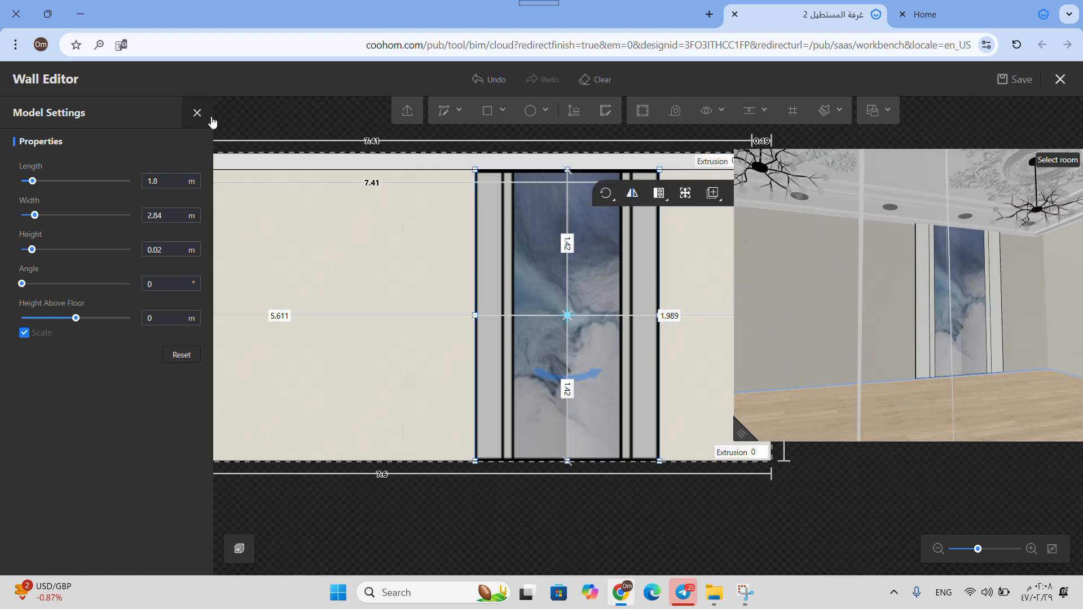
left_click(197, 112)
Place the ornate six-panel French frame wall carving on the empty wall area beside the blue wainscot panel.
mouse_move(17, 457)
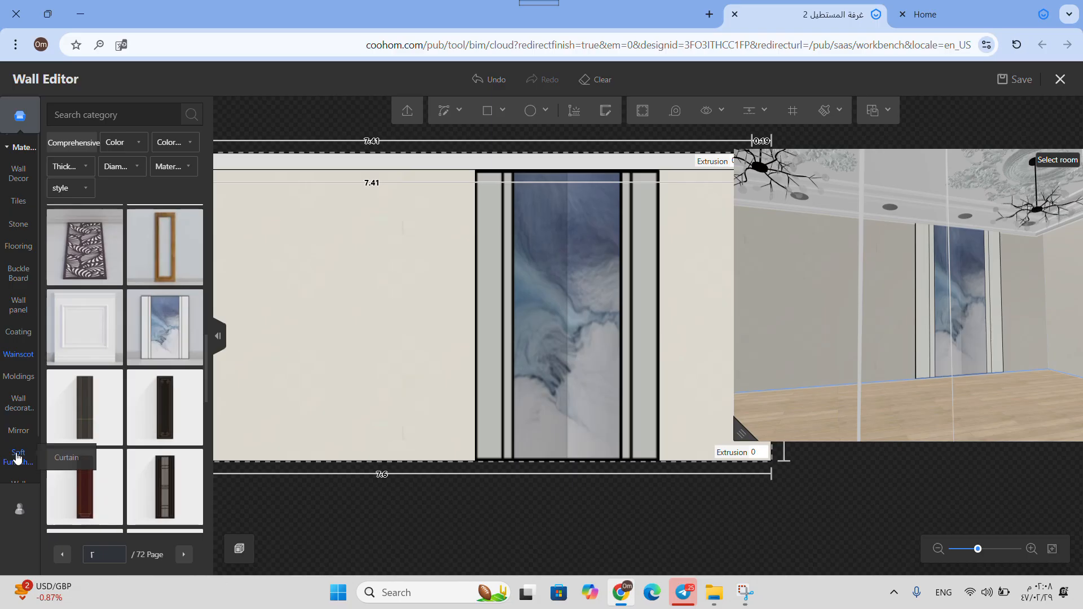
scroll(16, 454, "down", 1)
left_click(19, 446)
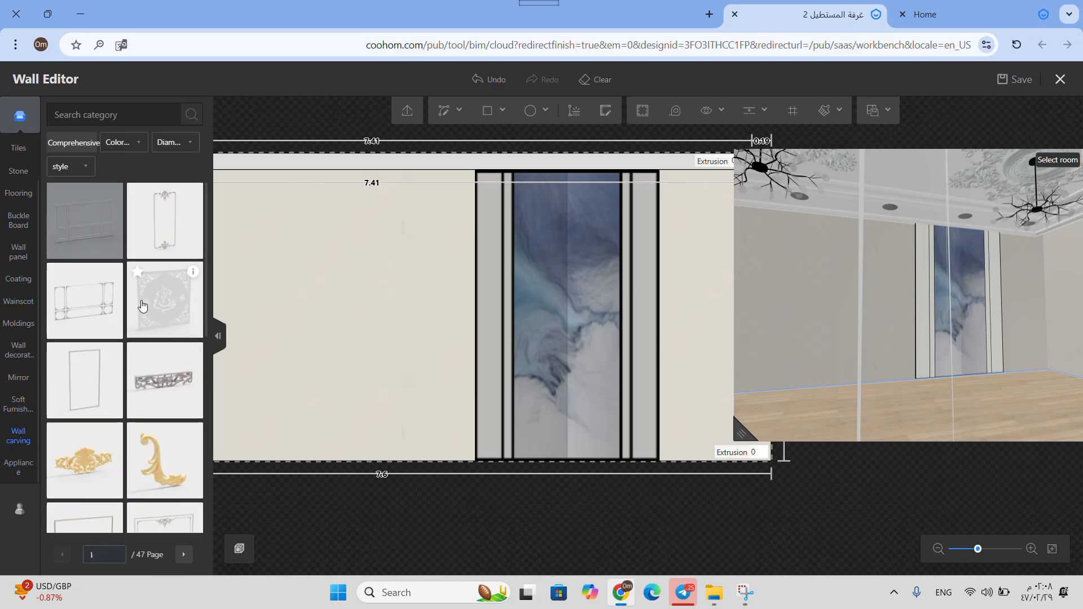
scroll(314, 392, "down", 3)
left_click_drag(332, 394, 494, 390)
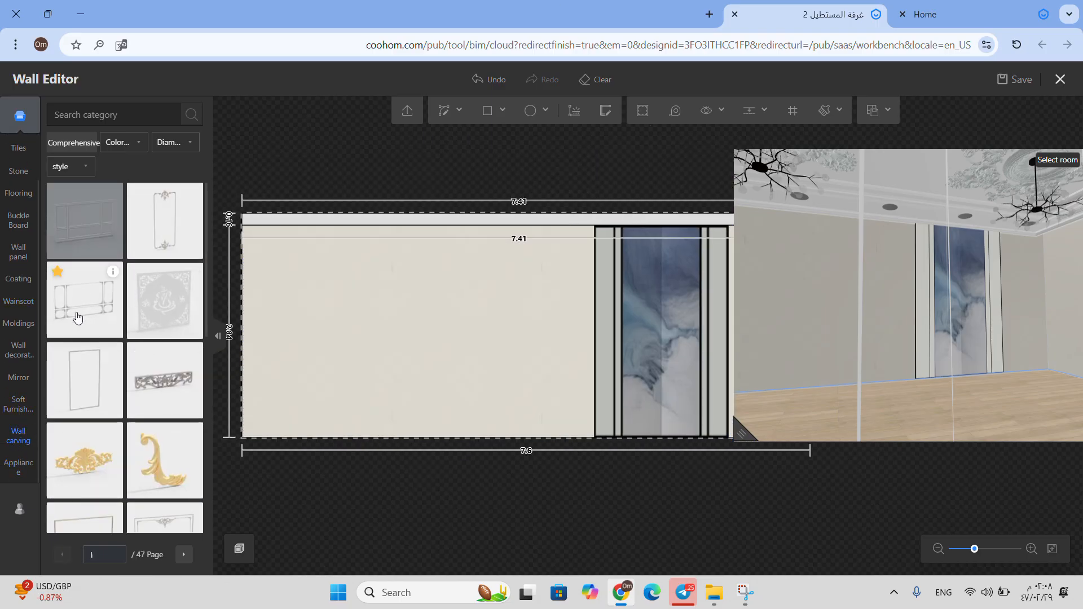
left_click(78, 317)
left_click(443, 329)
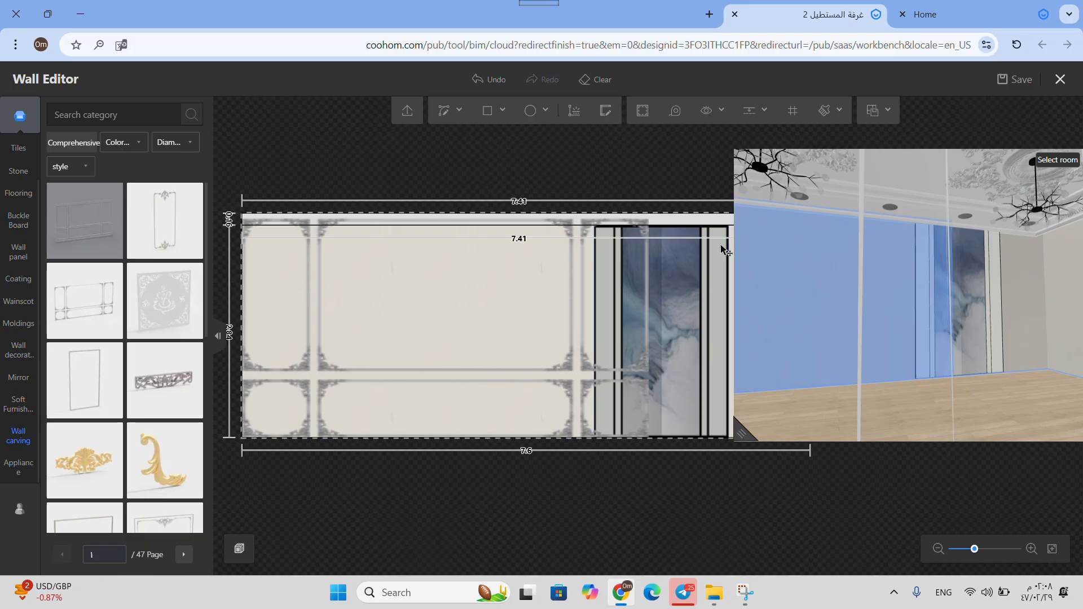
Resize the French frame carving to about 4.44 m by 2.56 m, leaving a gap before the blue panel, and check it in 3D.
left_click(646, 228)
left_click_drag(649, 219, 597, 247)
mouse_move(525, 254)
left_mouse_down()
mouse_move(540, 239)
mouse_move(524, 235)
left_mouse_up()
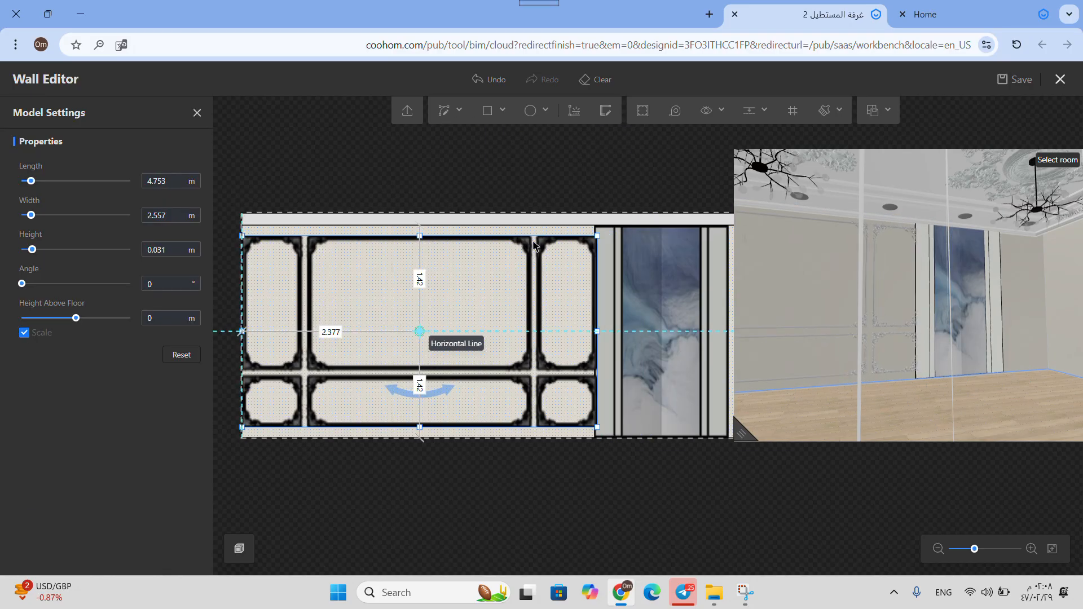
left_click_drag(597, 331, 573, 331)
left_click_drag(819, 357, 871, 407)
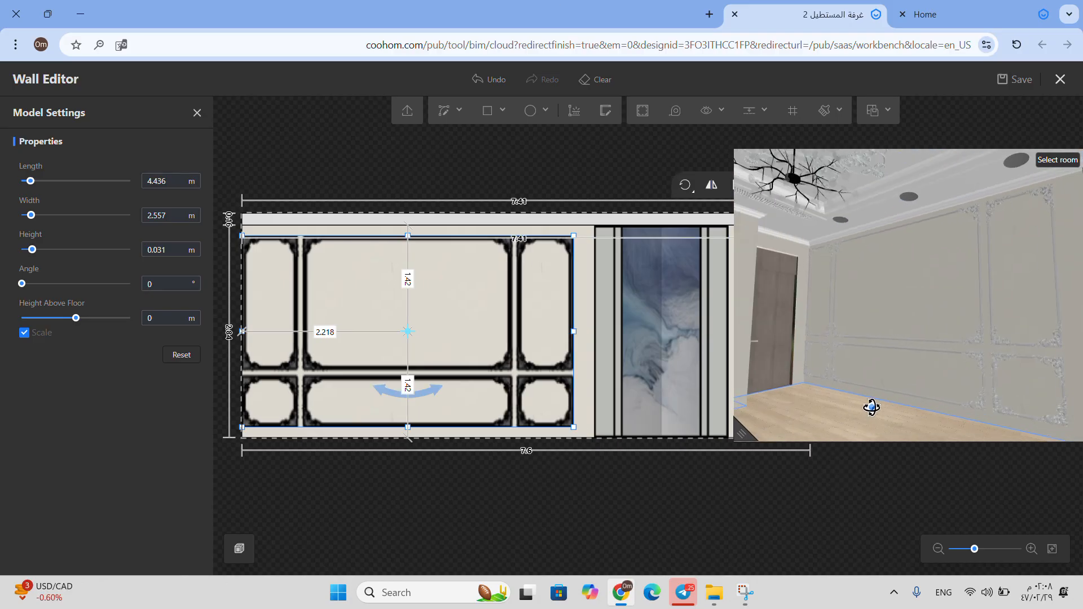
left_click_drag(749, 448, 920, 394)
mouse_move(870, 188)
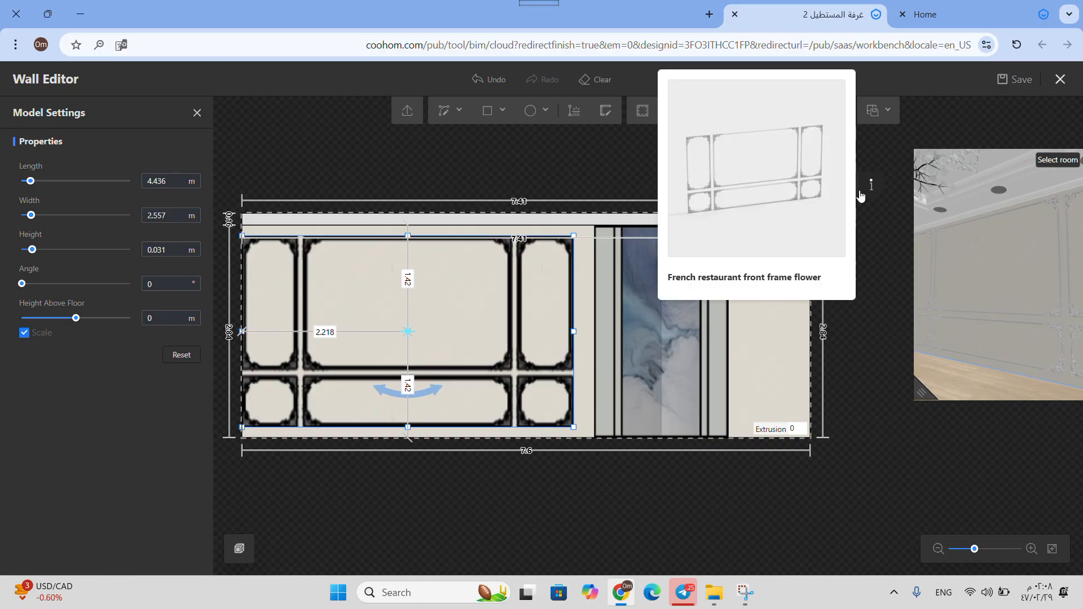
Delete the blue wainscot panel and the French frame carving from the wall.
left_click(668, 321)
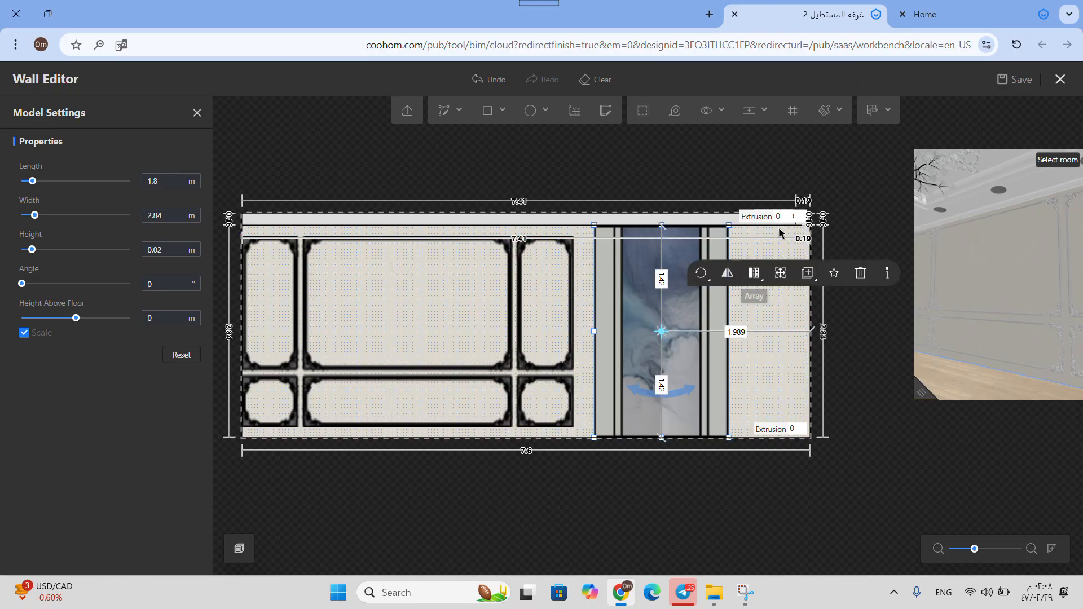
left_click(860, 270)
left_click(568, 255)
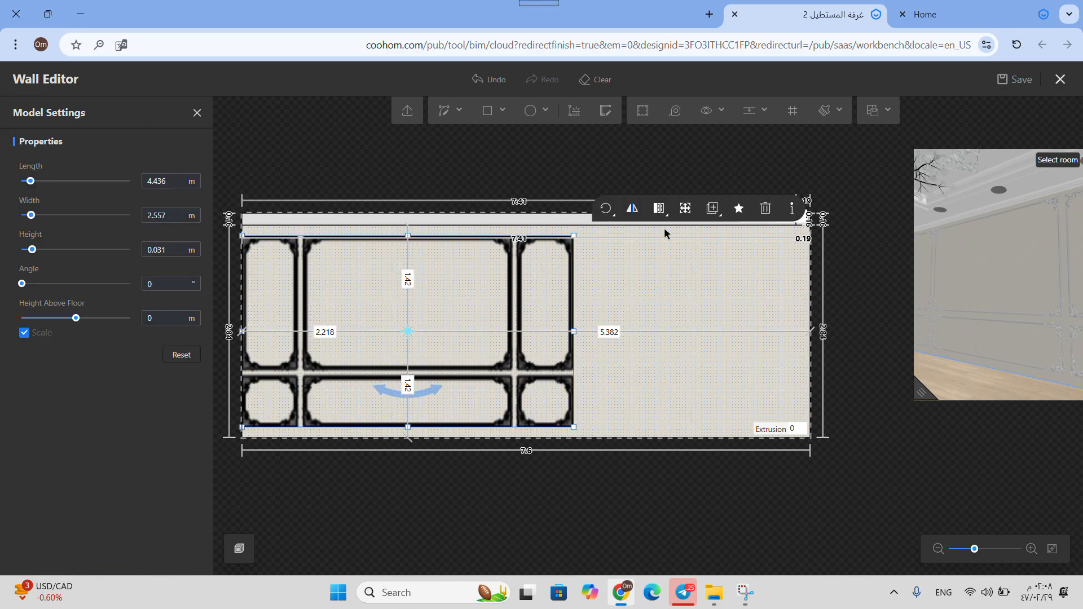
left_click(738, 206)
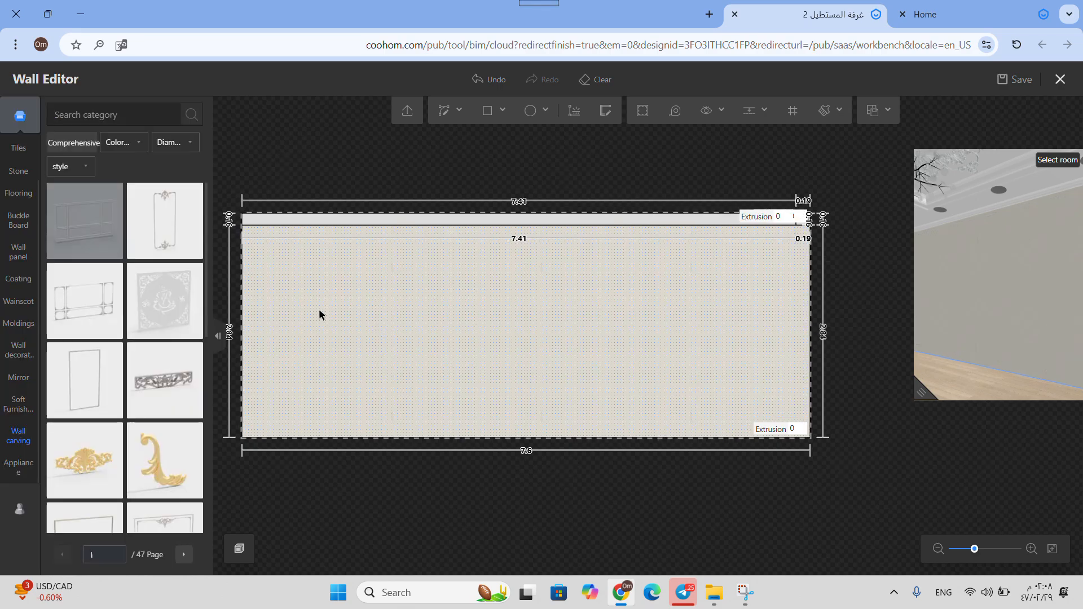
Draw a rectangle about 1.99 m wide and 2.46 m high near the wall's right end, below the upper band.
left_click(489, 110)
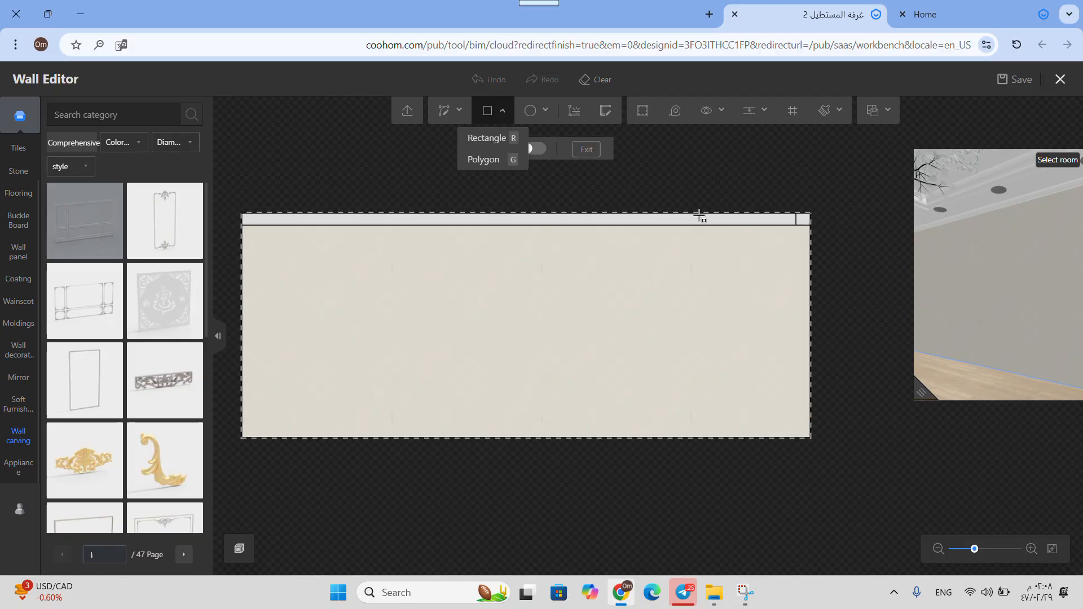
scroll(728, 232, "up", 1)
left_click(767, 244)
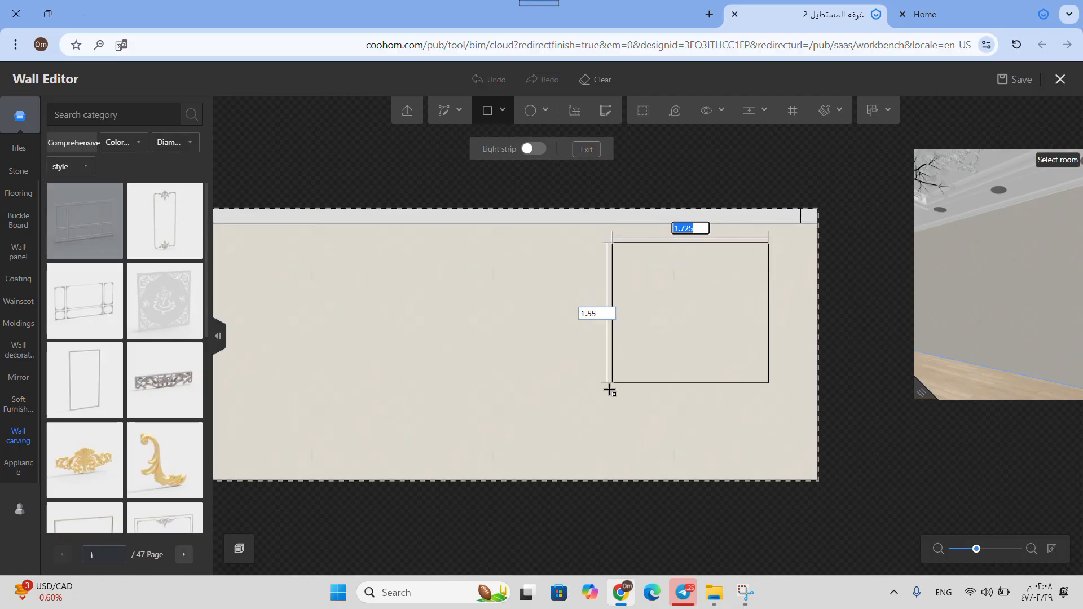
left_click(587, 464)
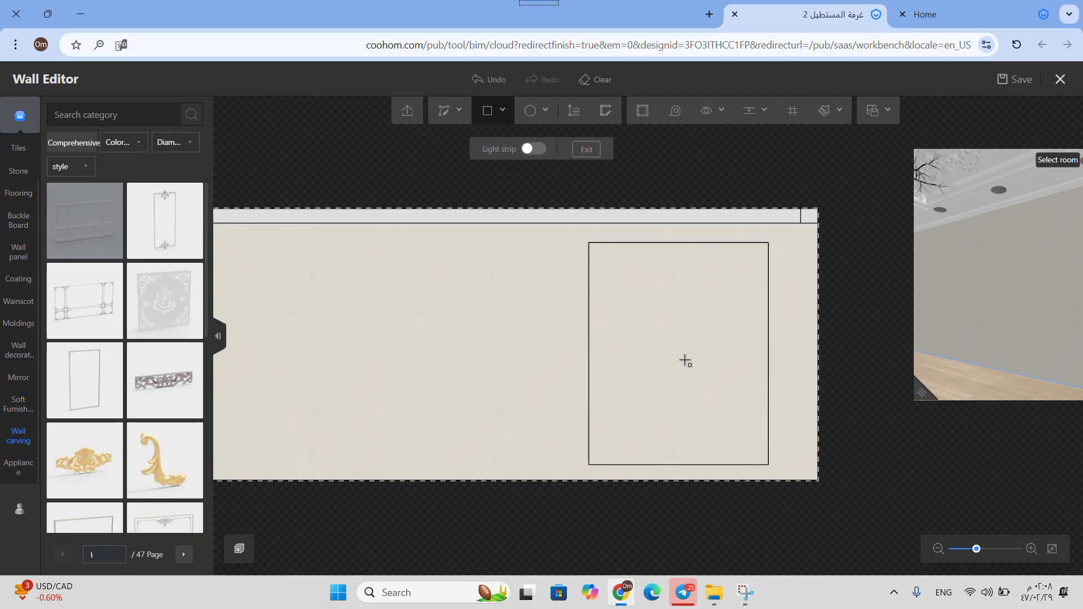
scroll(723, 331, "down", 2)
scroll(725, 315, "up", 2)
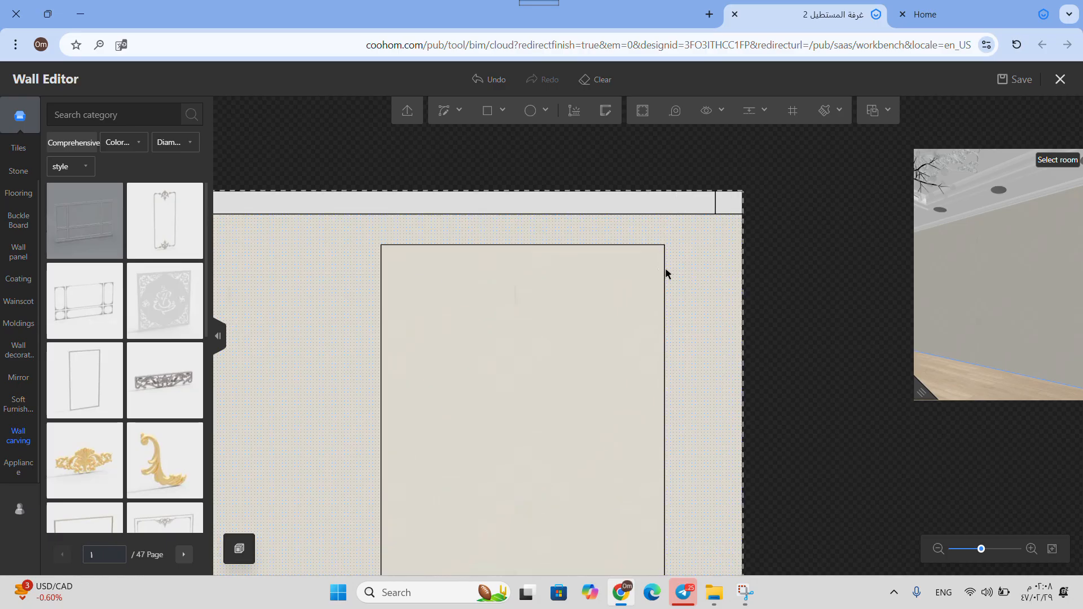
Set the distance between the rectangle's right edge and the wall's right end to 0.3 m.
left_click(666, 262)
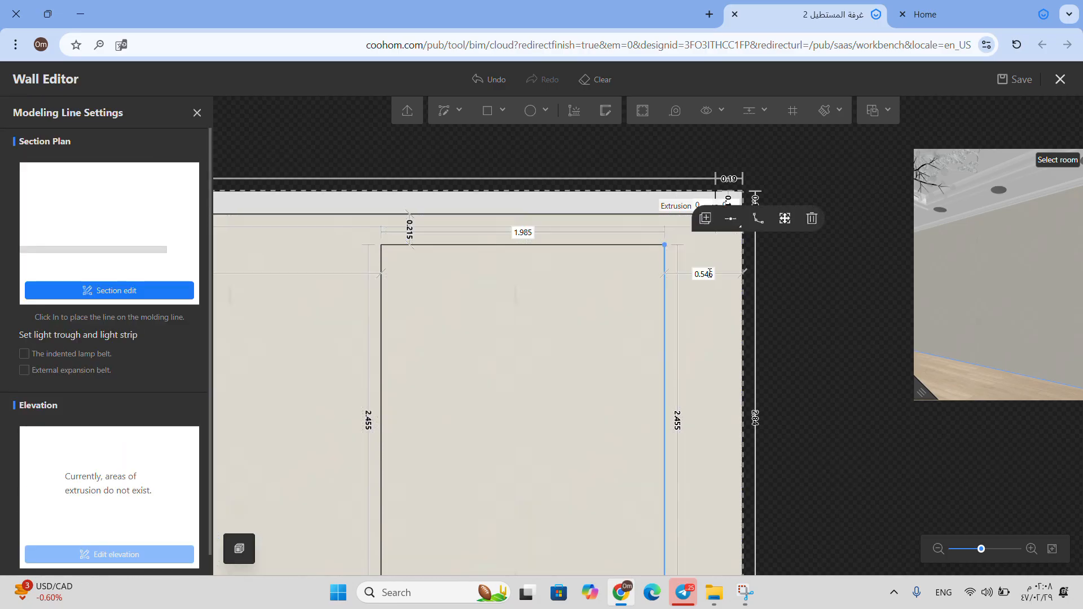
left_click(682, 319)
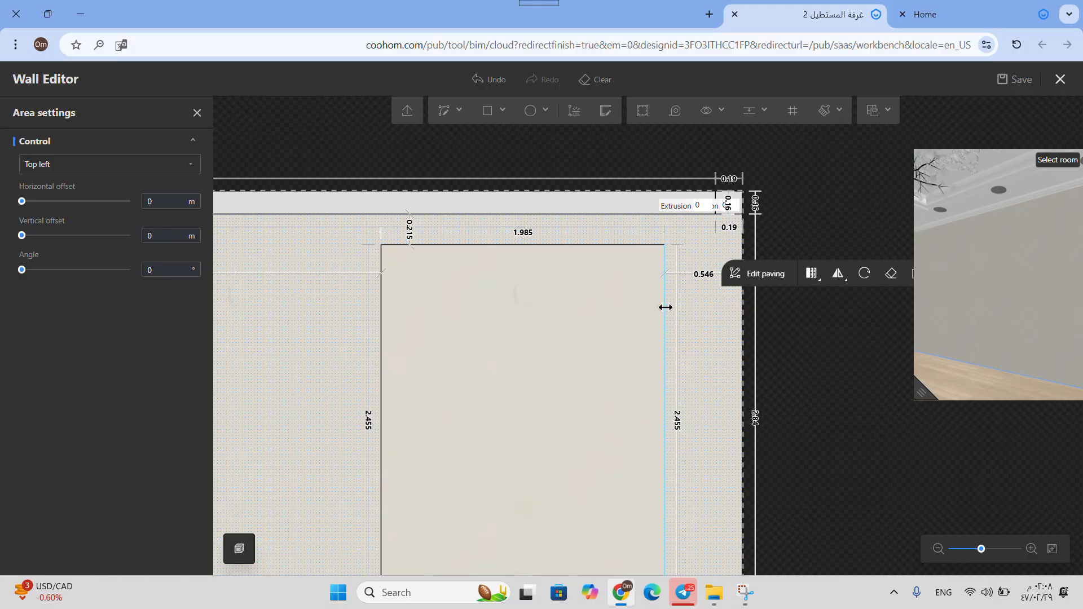
left_click(665, 308)
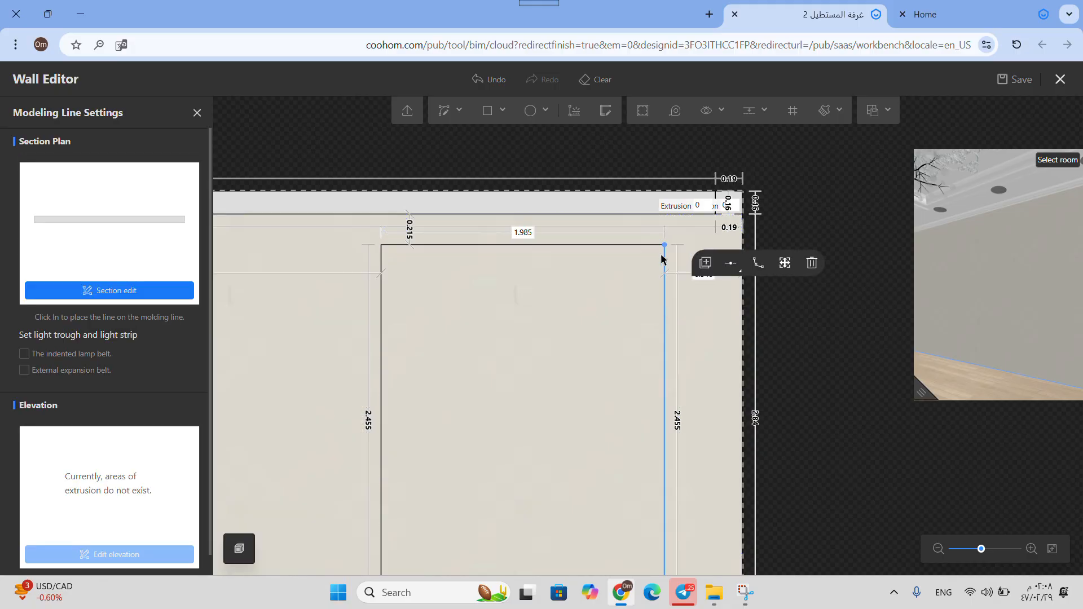
scroll(675, 326, "down", 1)
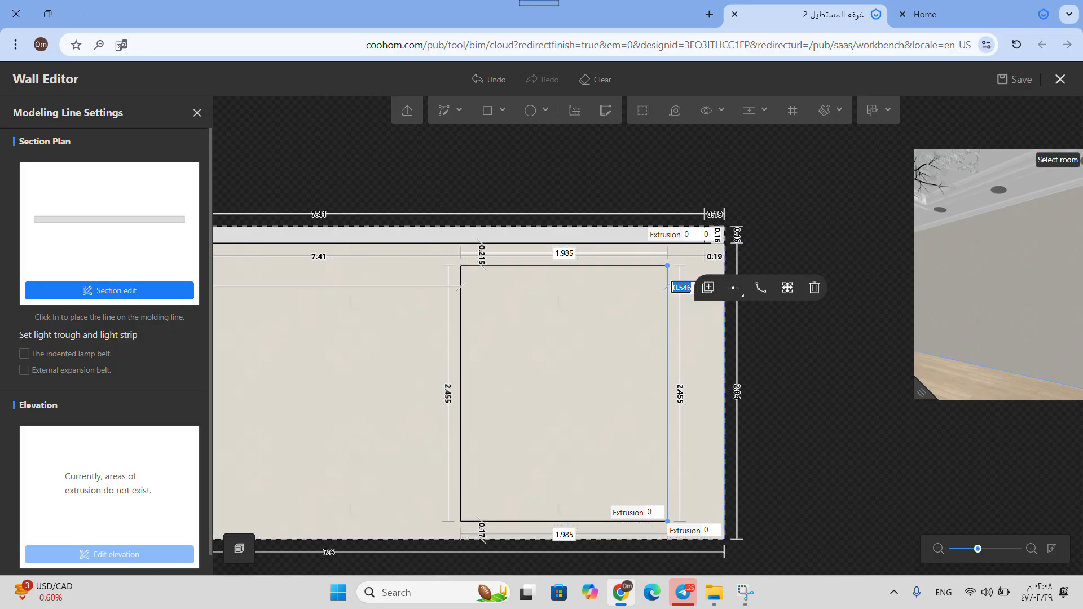
scroll(687, 287, "up", 1)
scroll(696, 358, "down", 2)
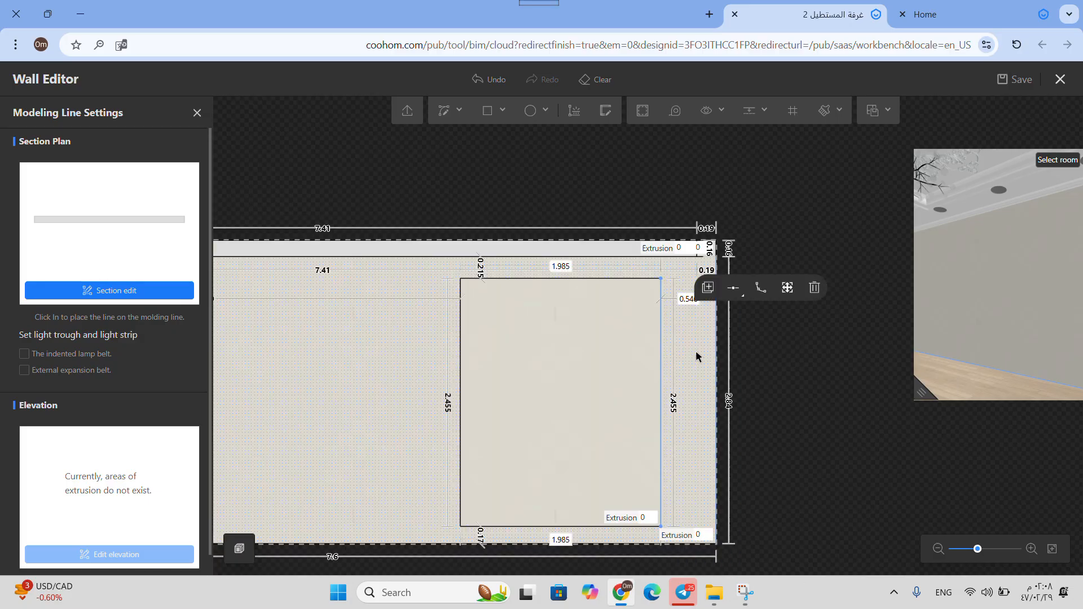
left_click(666, 356)
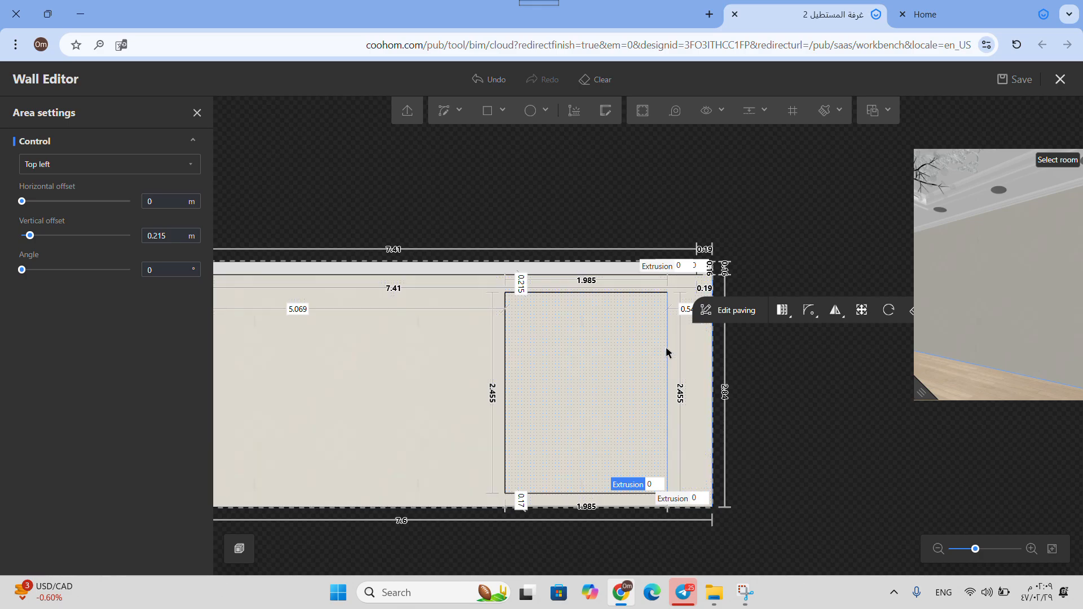
left_click(667, 352)
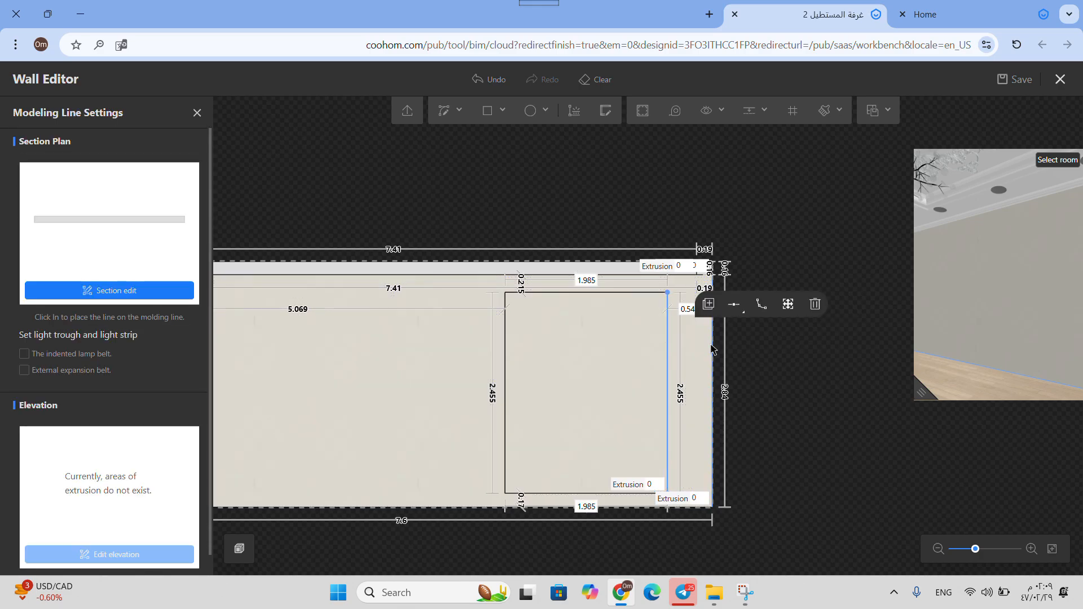
left_click(689, 309)
key("Return")
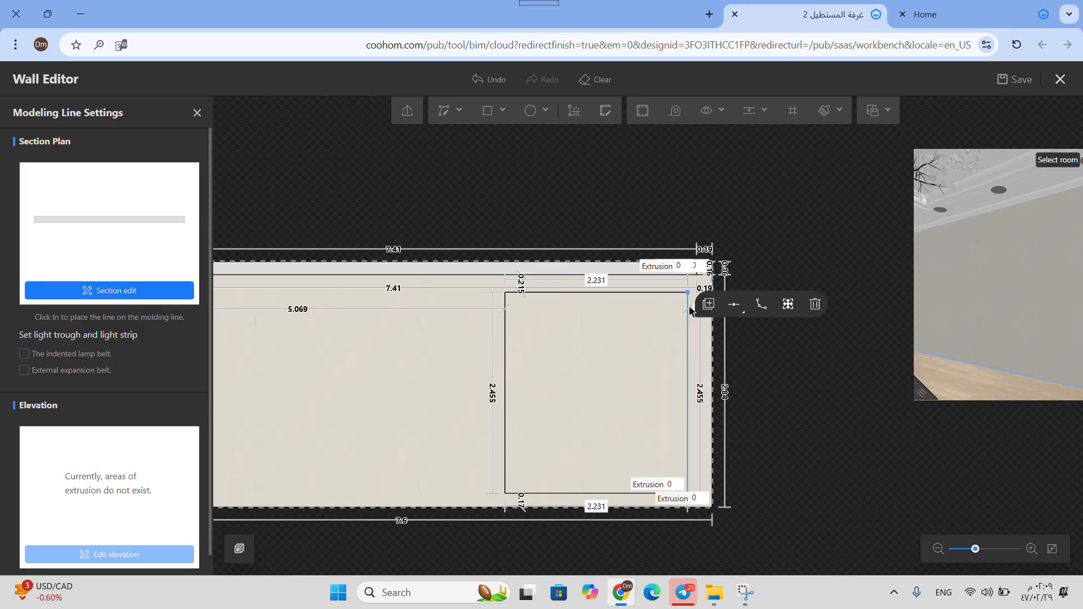
Set the rectangle's width to 2 m by moving its left edge.
left_click(506, 430)
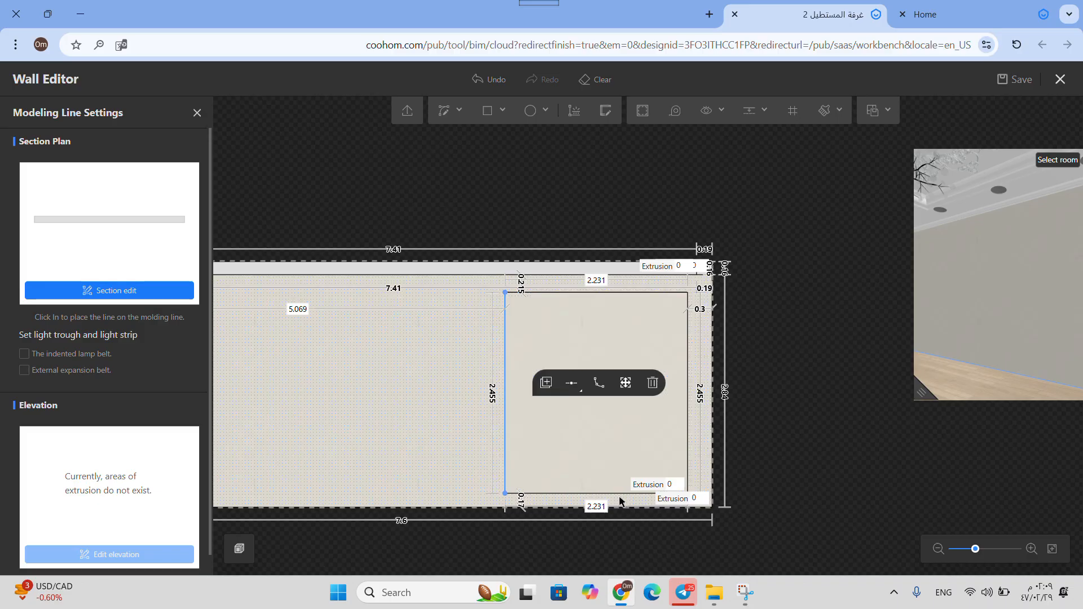
left_click(596, 507)
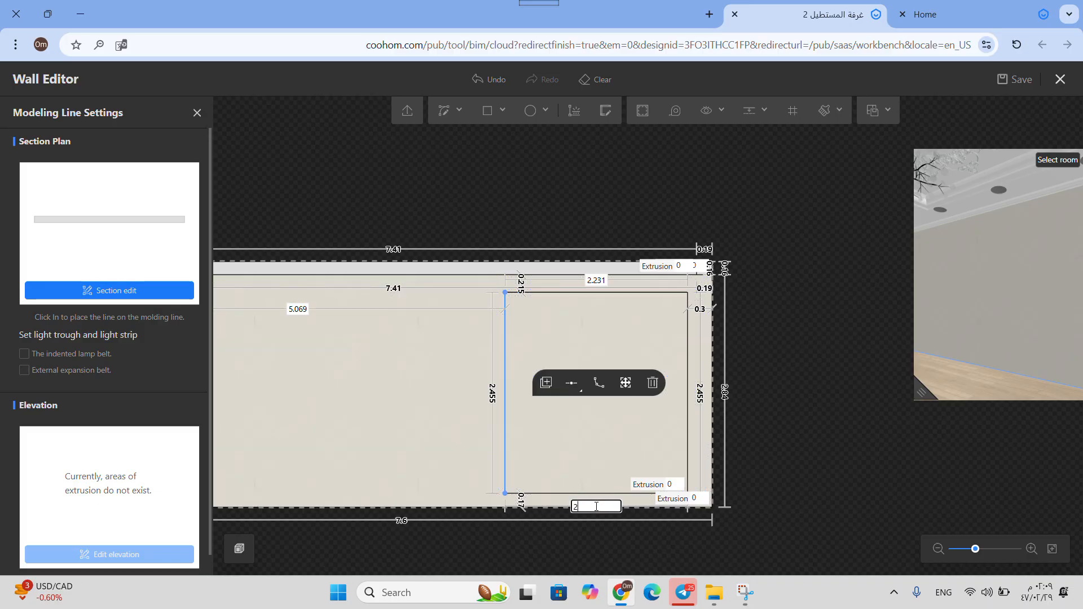
type("2")
key("Return")
Set the rectangle's lower edge to 0.3 m above the floor.
scroll(593, 293, "up", 3)
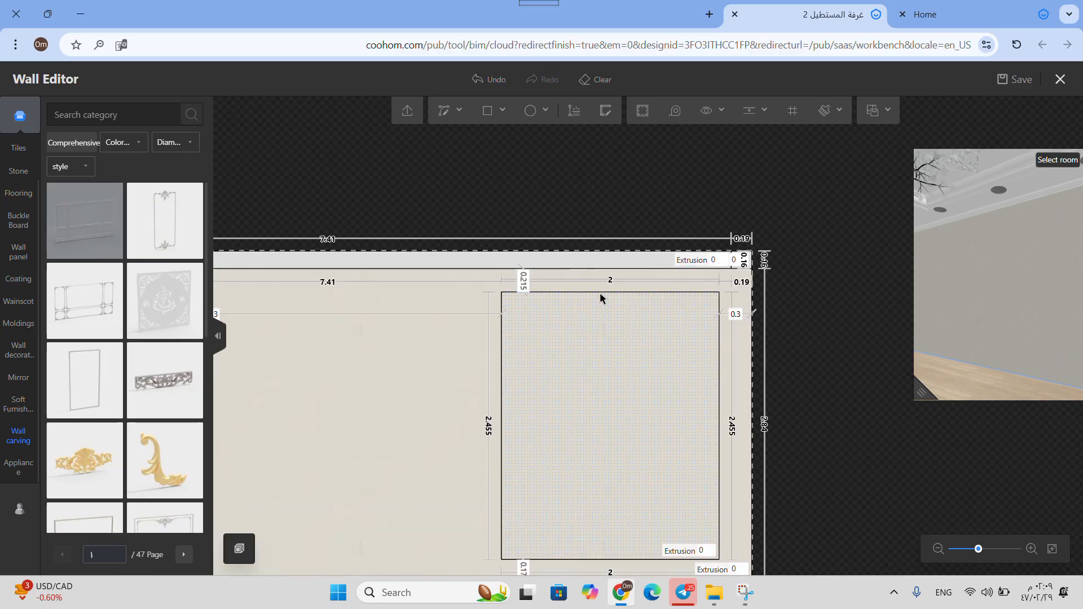
scroll(636, 350, "down", 3)
scroll(592, 498, "up", 3)
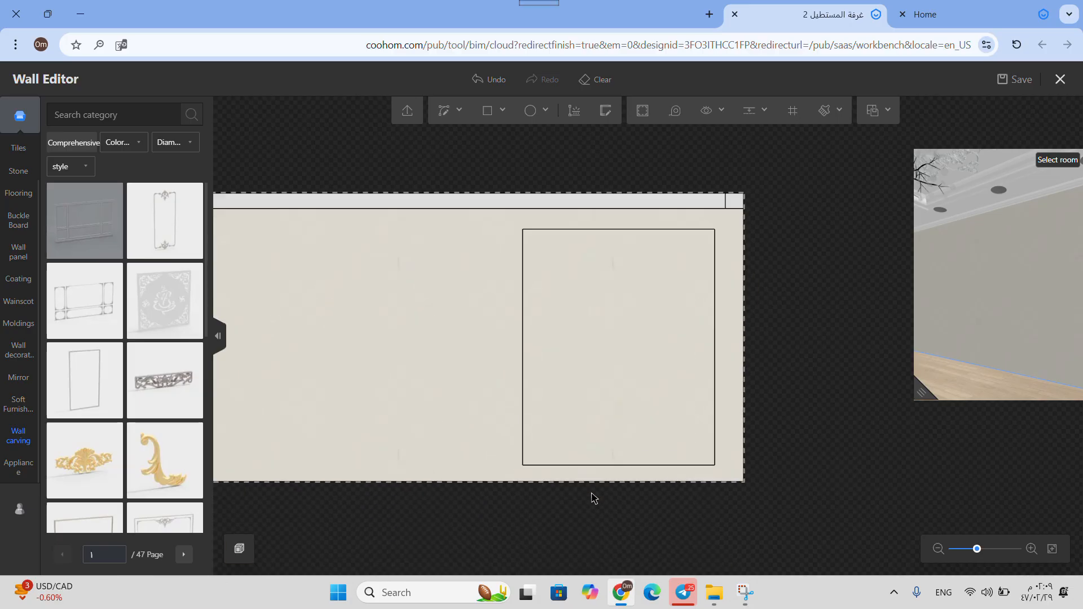
left_click(608, 460)
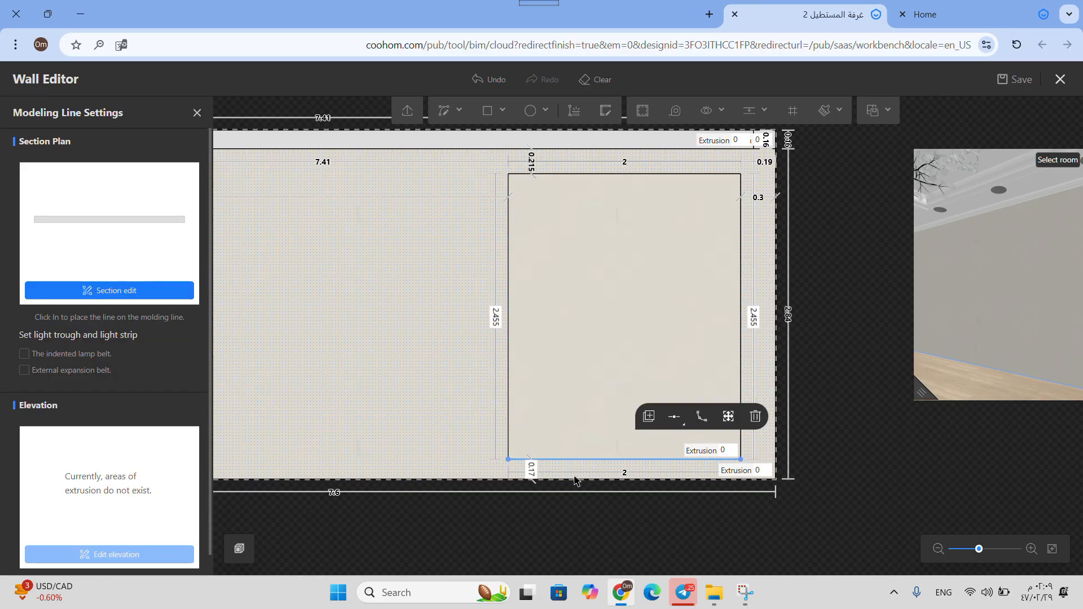
left_click(533, 470)
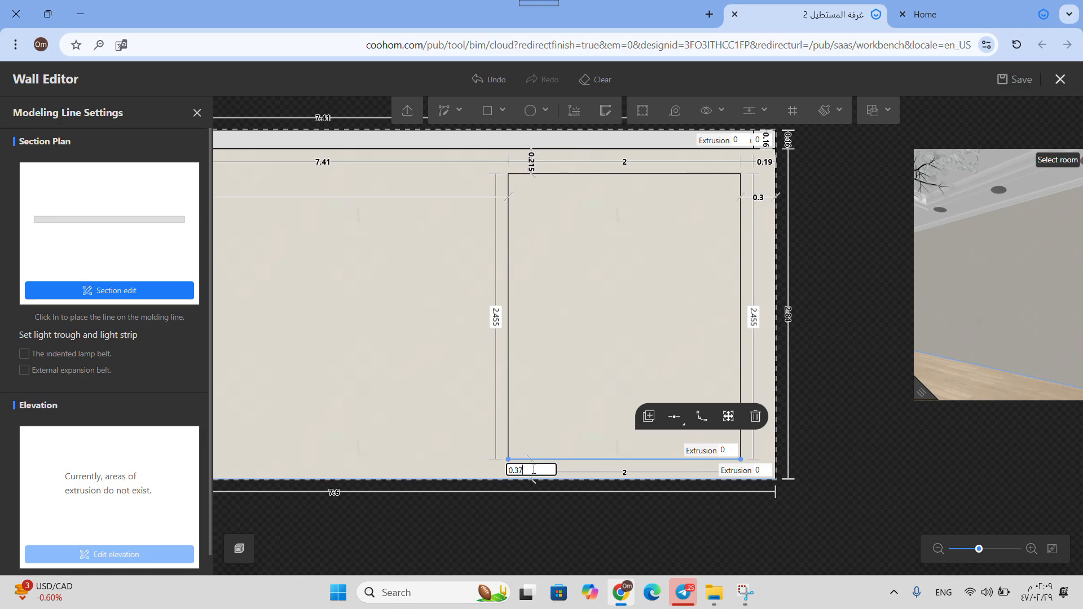
type("0.3")
key("Return")
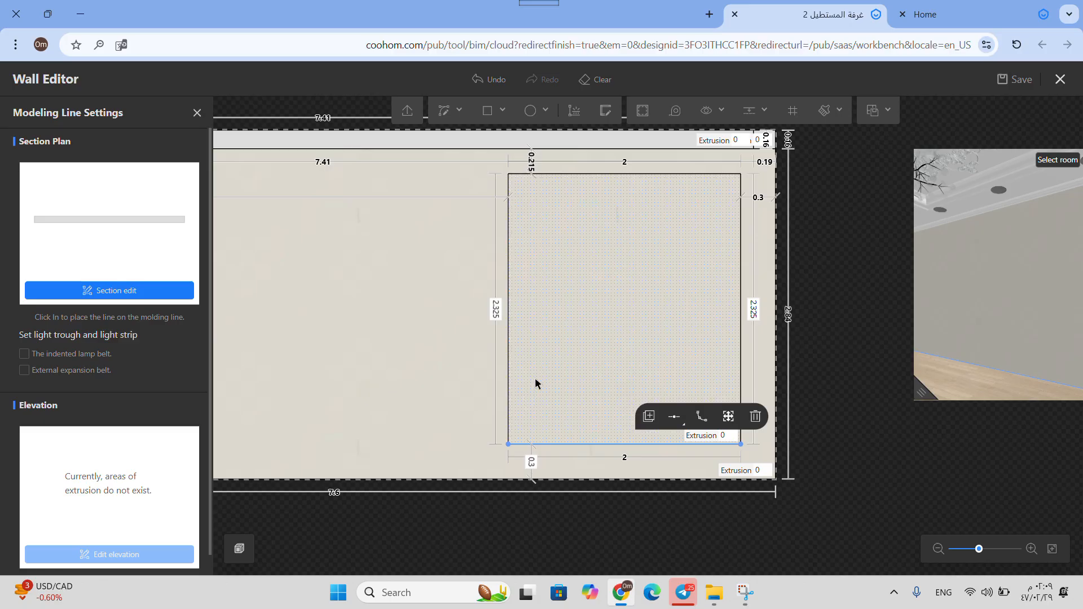
Inspect the rectangle's outline on the wall in an enlarged 3D preview, and close the line and area settings.
scroll(549, 370, "down", 2)
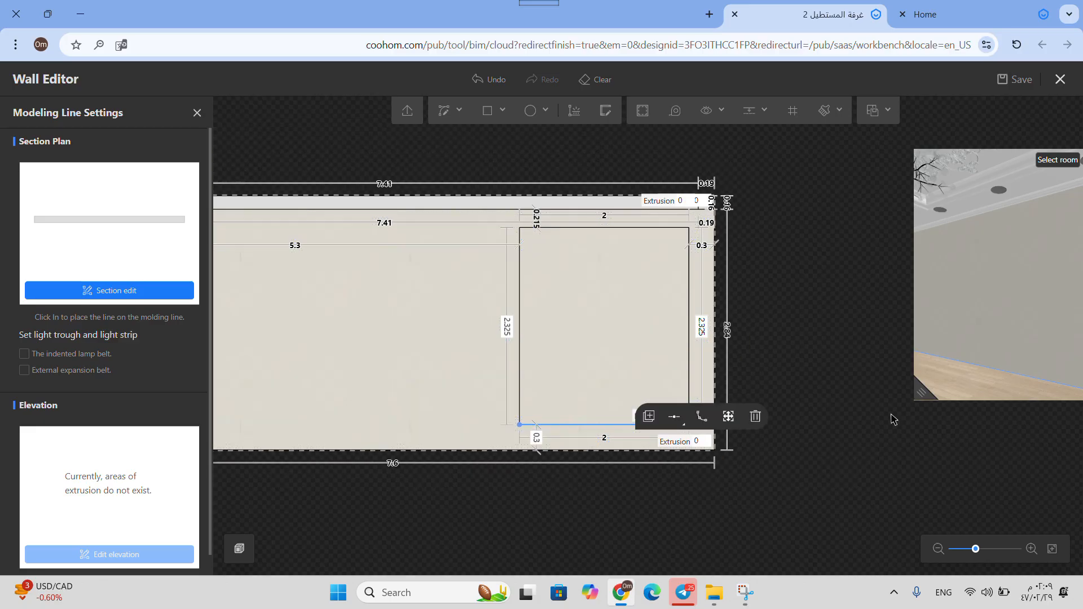
left_click_drag(920, 384, 651, 493)
left_click_drag(767, 463, 907, 446)
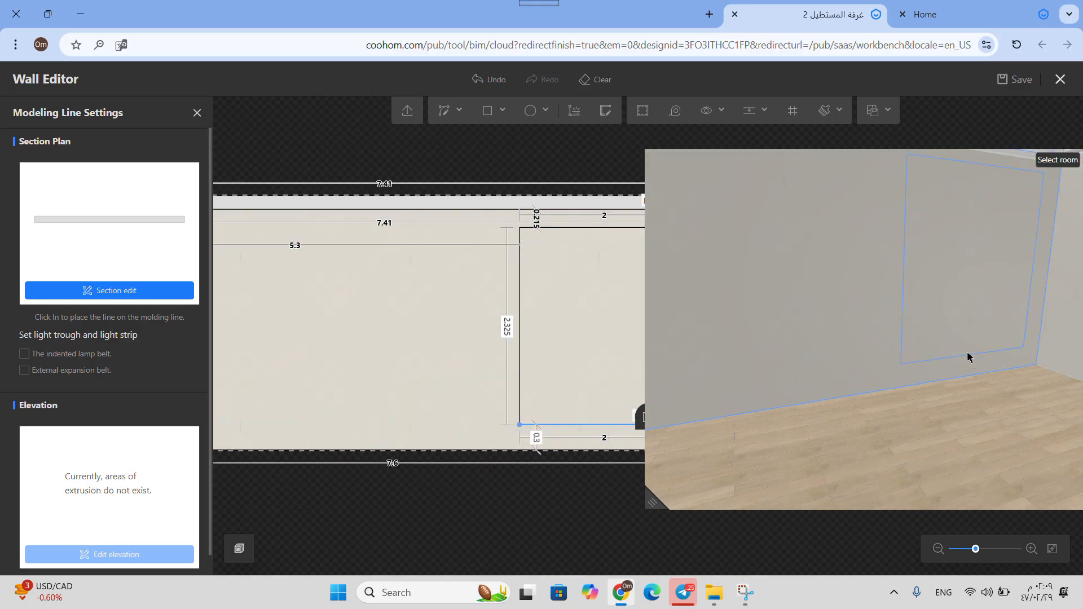
left_click_drag(979, 319, 984, 295)
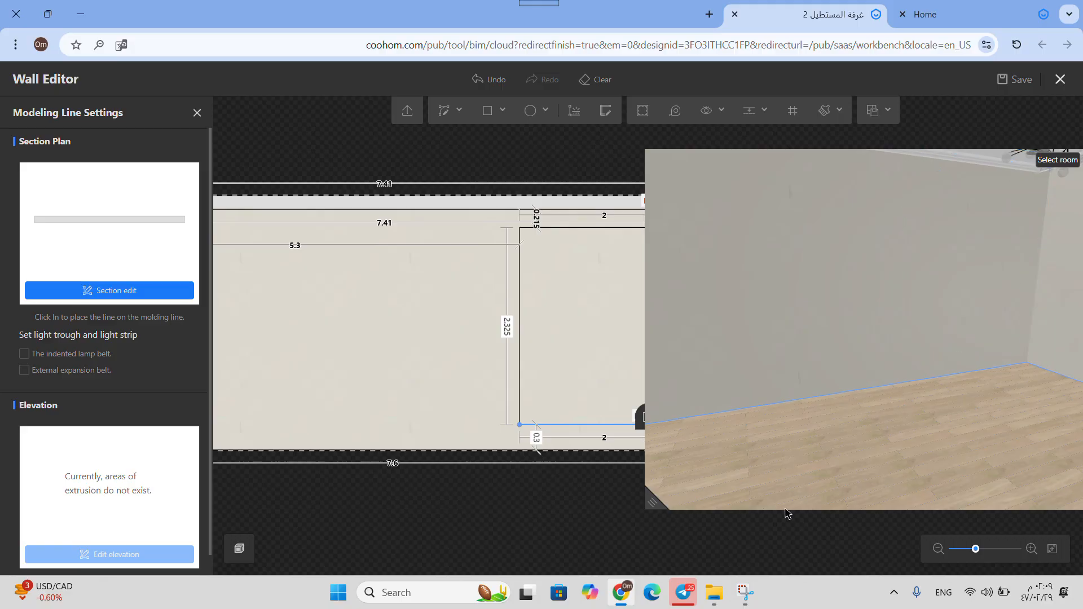
left_click_drag(653, 515, 896, 448)
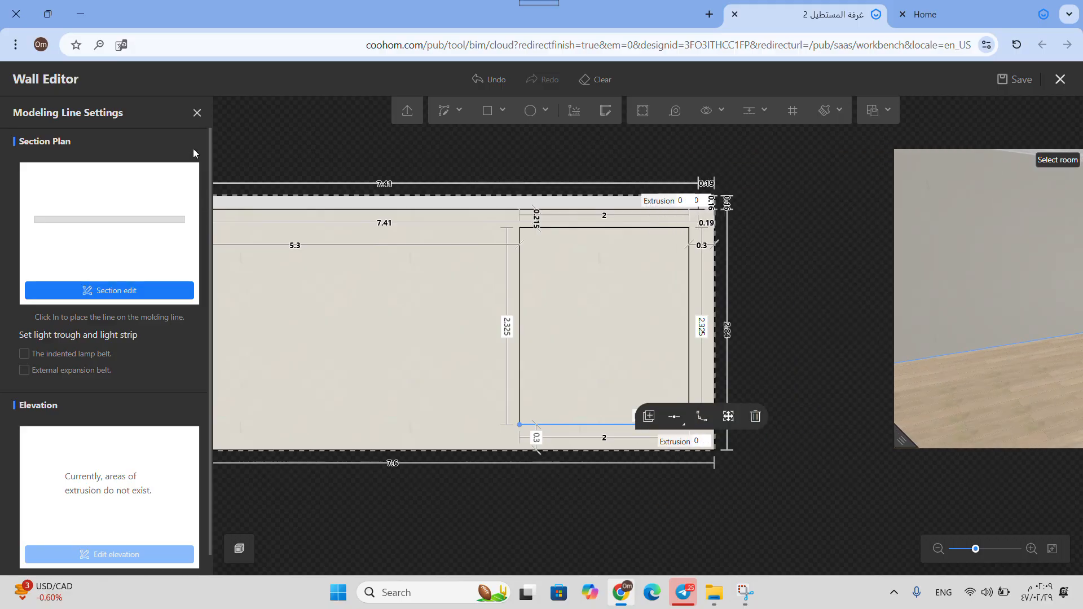
left_click(197, 113)
left_click(542, 288)
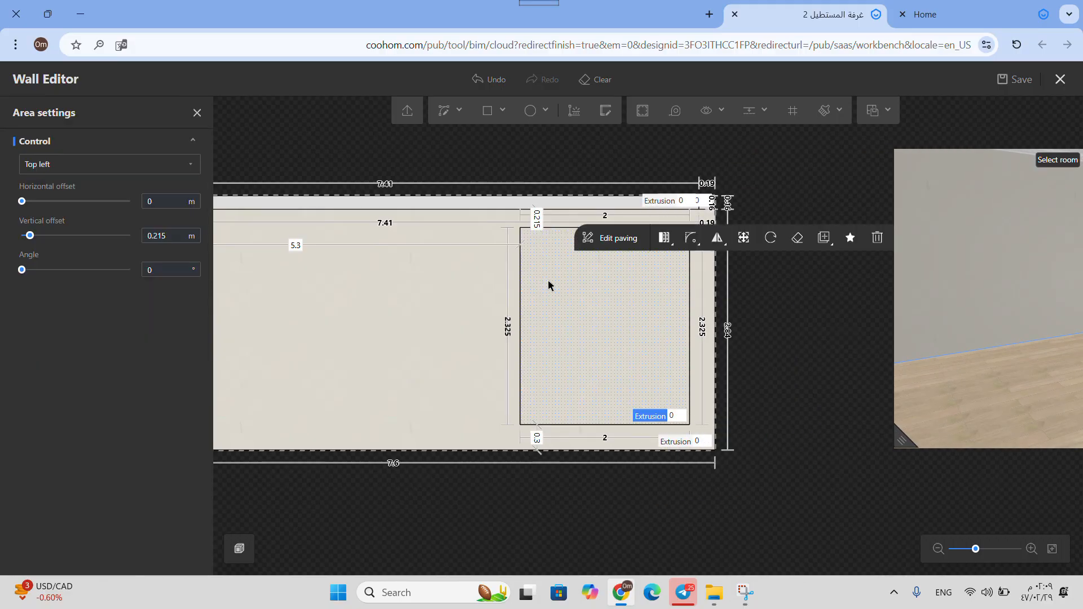
left_click(197, 112)
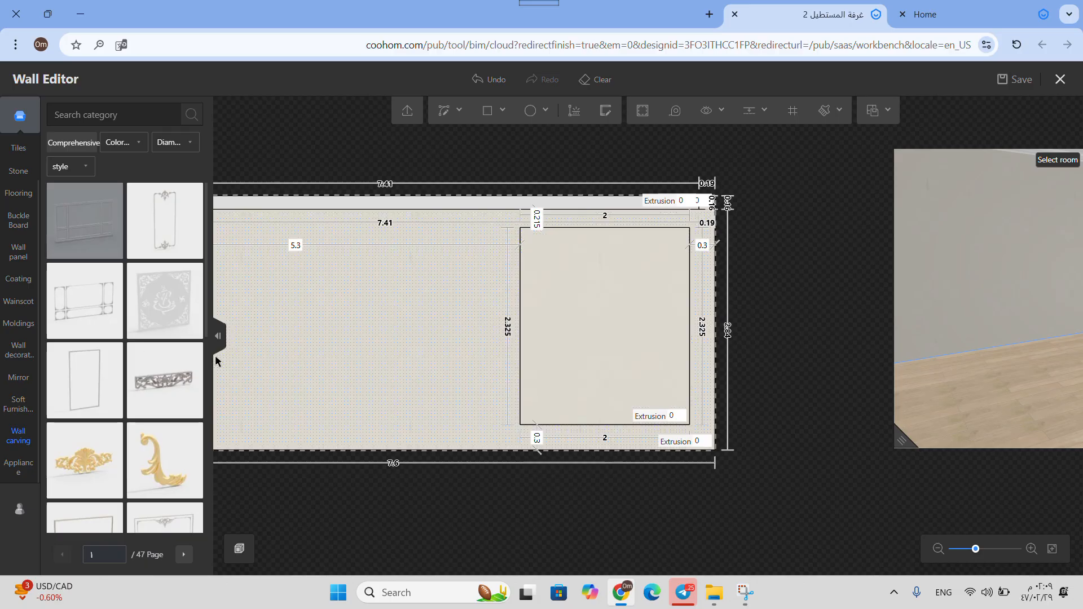
Browse the Moldings catalog for a profile to frame the rectangle, checking the wall in the 3D preview.
left_click(18, 326)
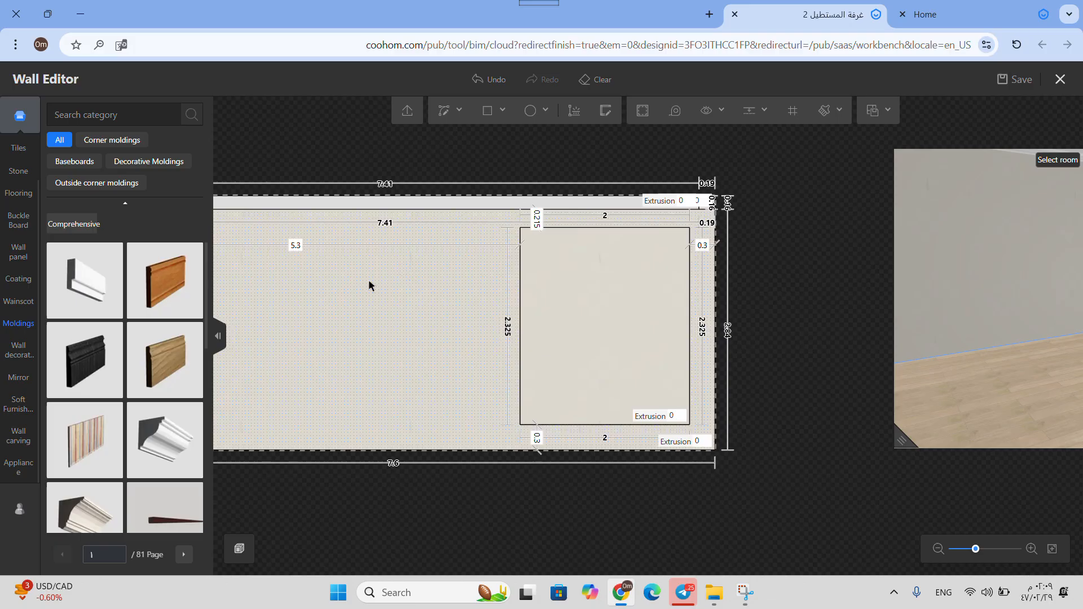
scroll(108, 419, "down", 4)
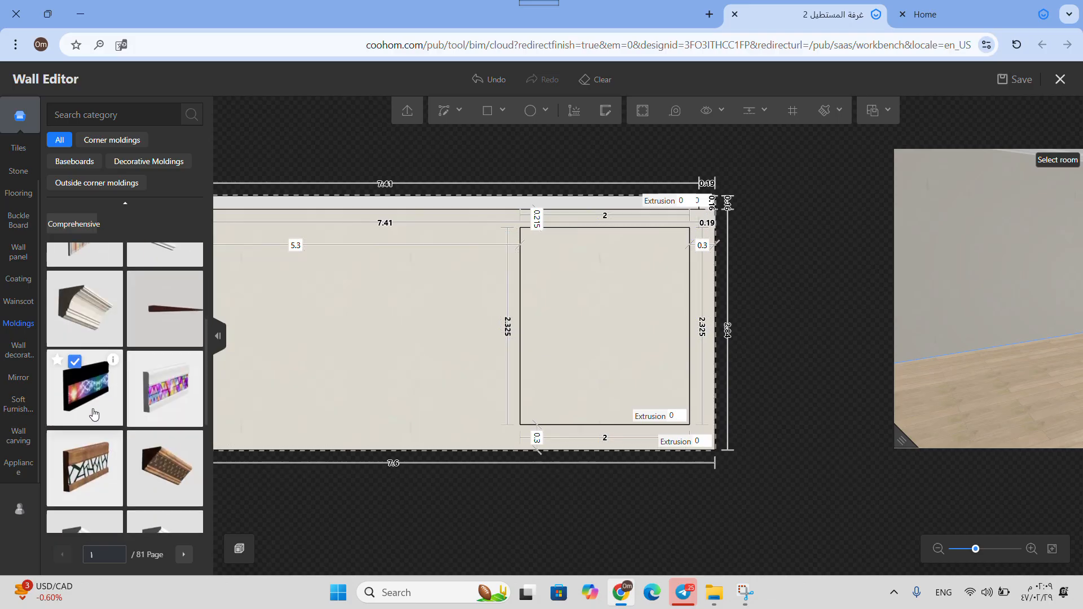
scroll(96, 412, "down", 4)
scroll(119, 401, "down", 5)
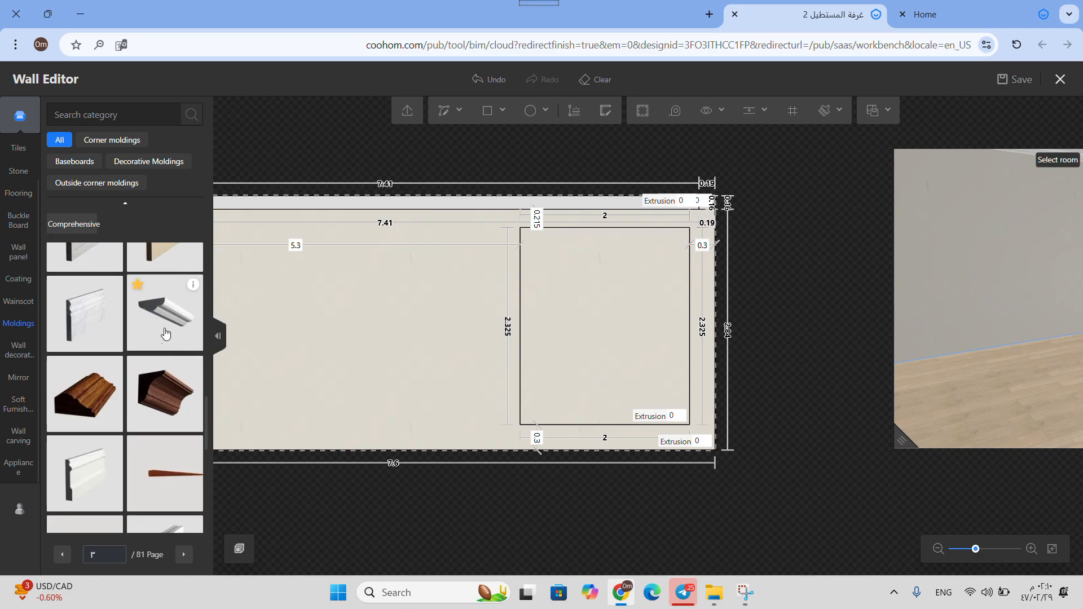
mouse_move(111, 293)
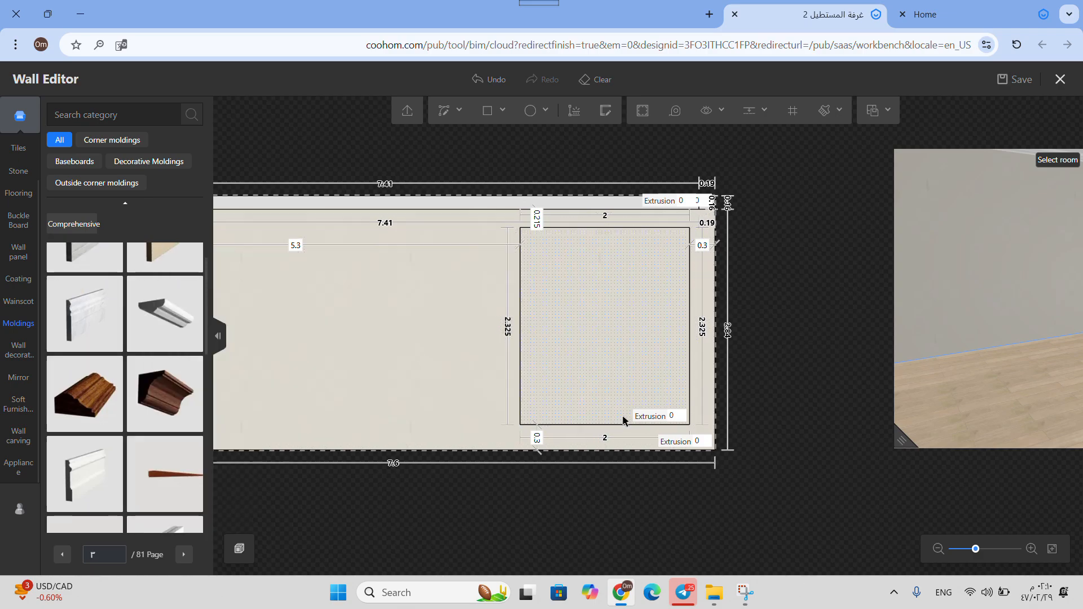
scroll(620, 467, "up", 2)
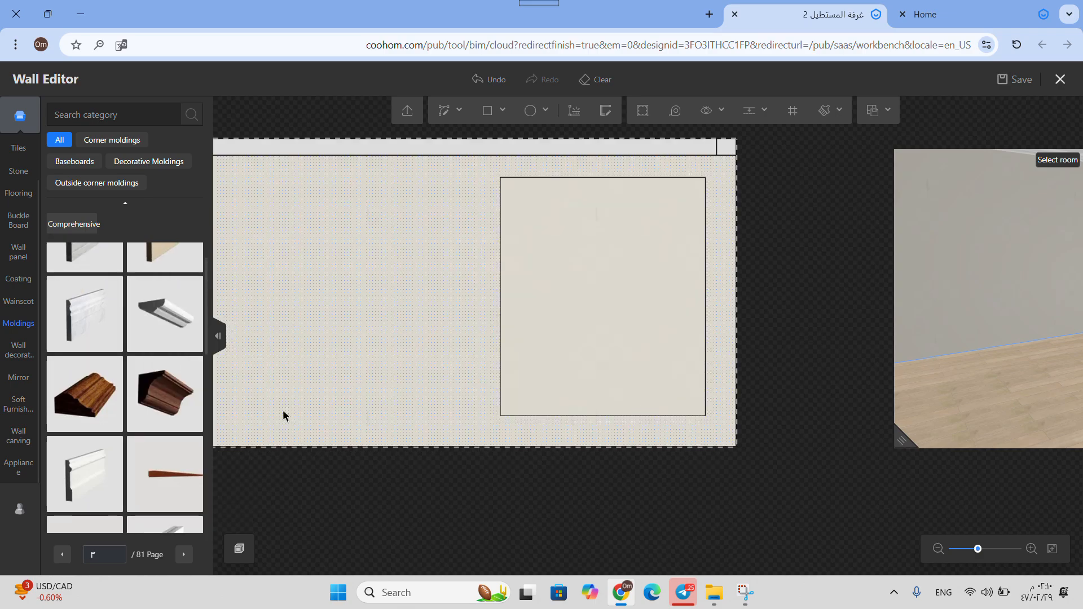
scroll(117, 400, "up", 3)
scroll(352, 382, "down", 3)
left_click_drag(1010, 382, 994, 251)
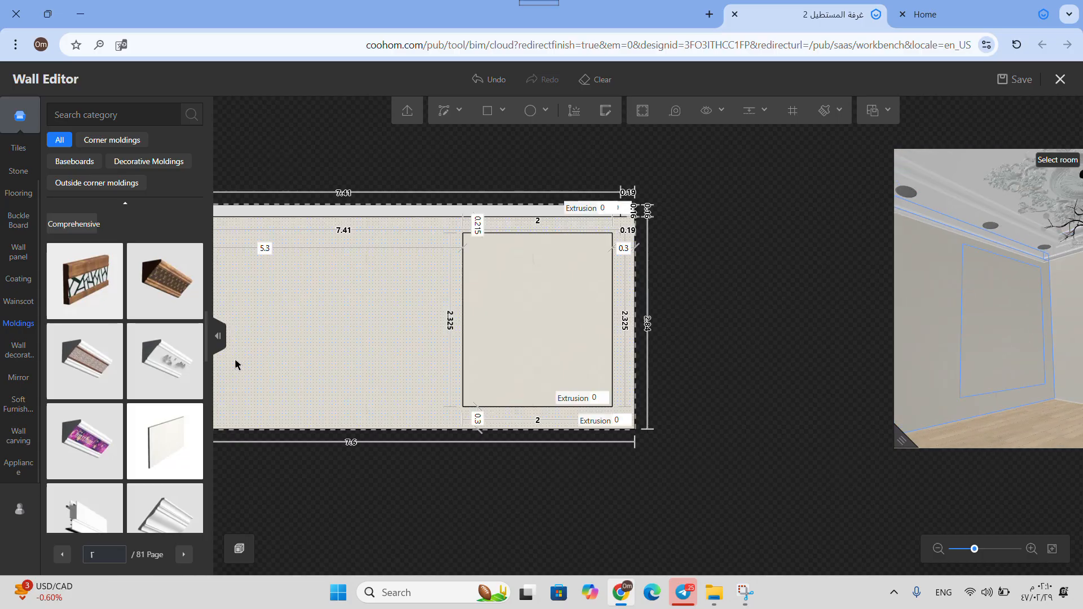
scroll(117, 372, "down", 5)
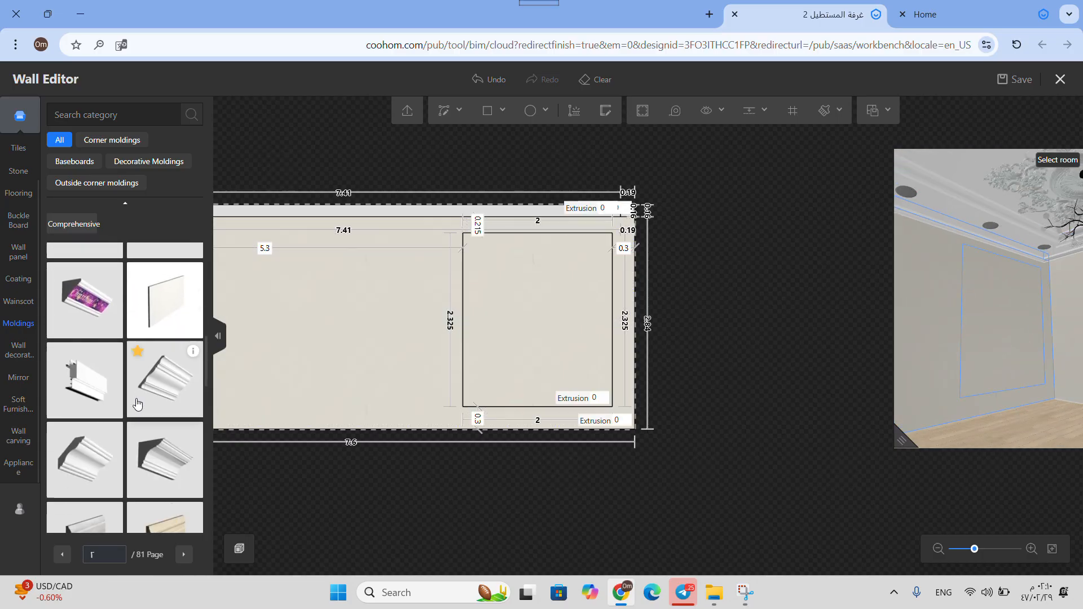
scroll(137, 416, "down", 3)
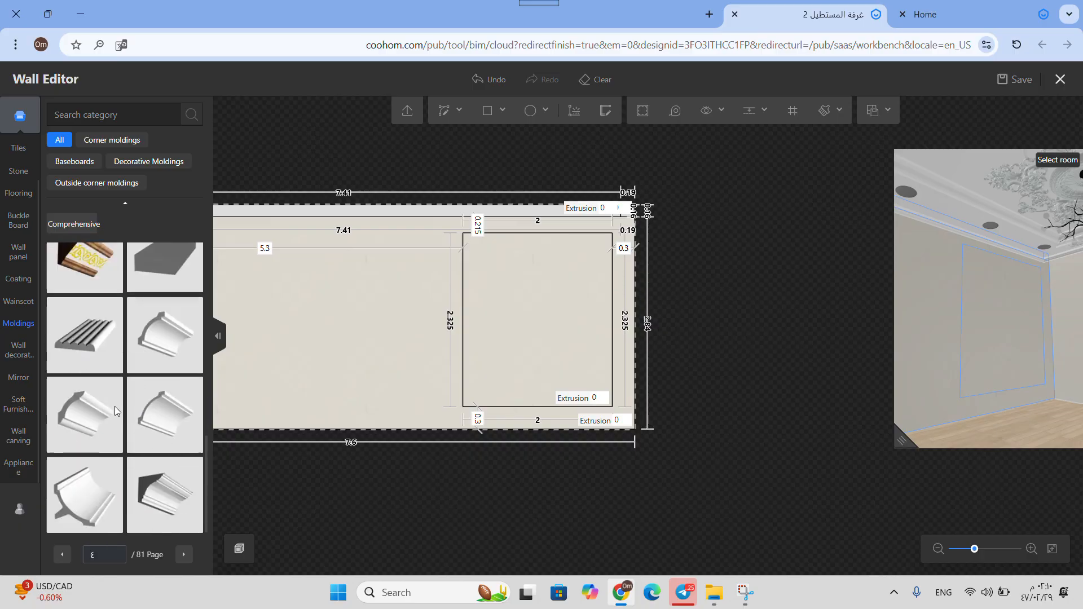
Check the molding details, and remove the Kim Pai 45 button line gold black molding from favorites and add it back.
mouse_move(113, 389)
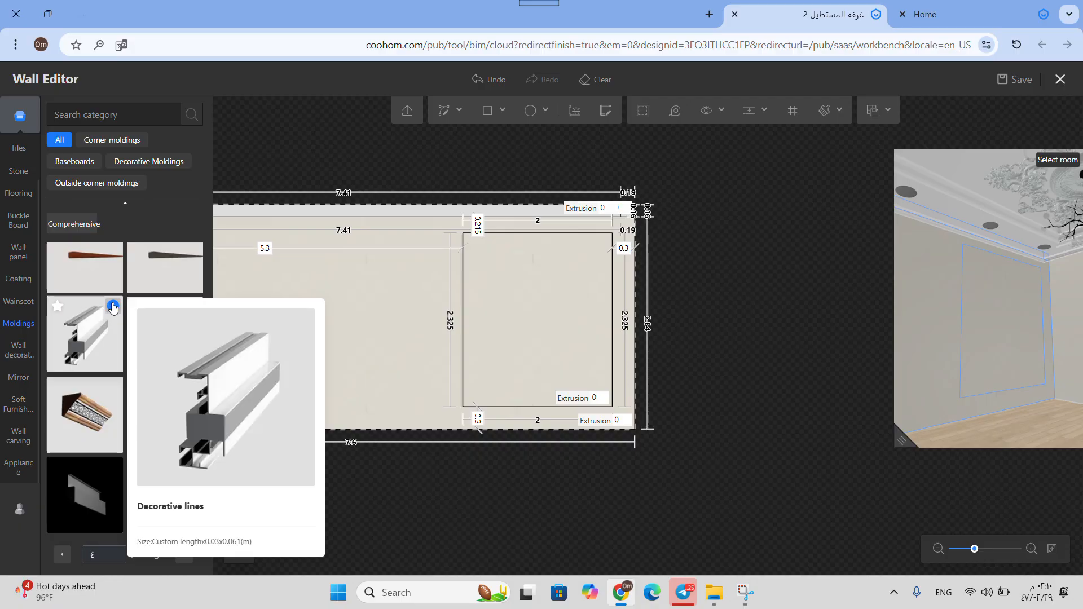
scroll(121, 316, "up", 2)
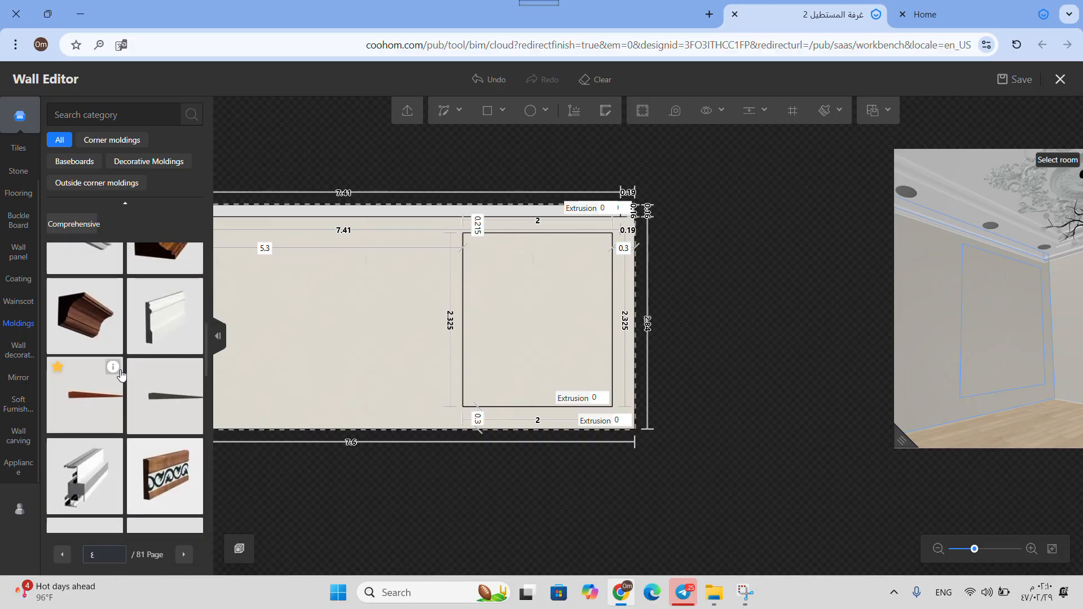
mouse_move(113, 367)
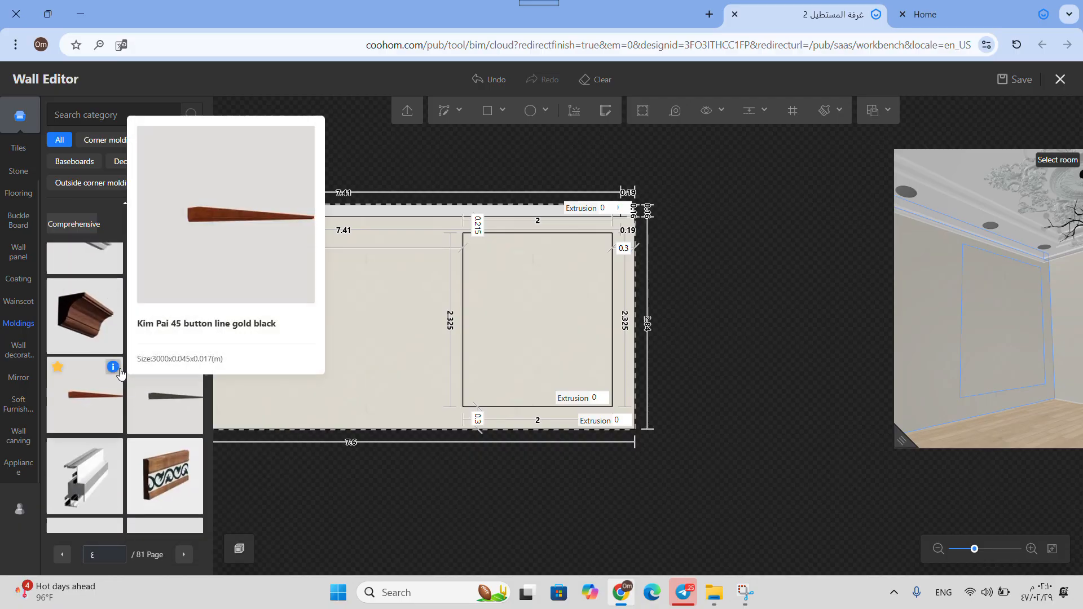
left_click(57, 367)
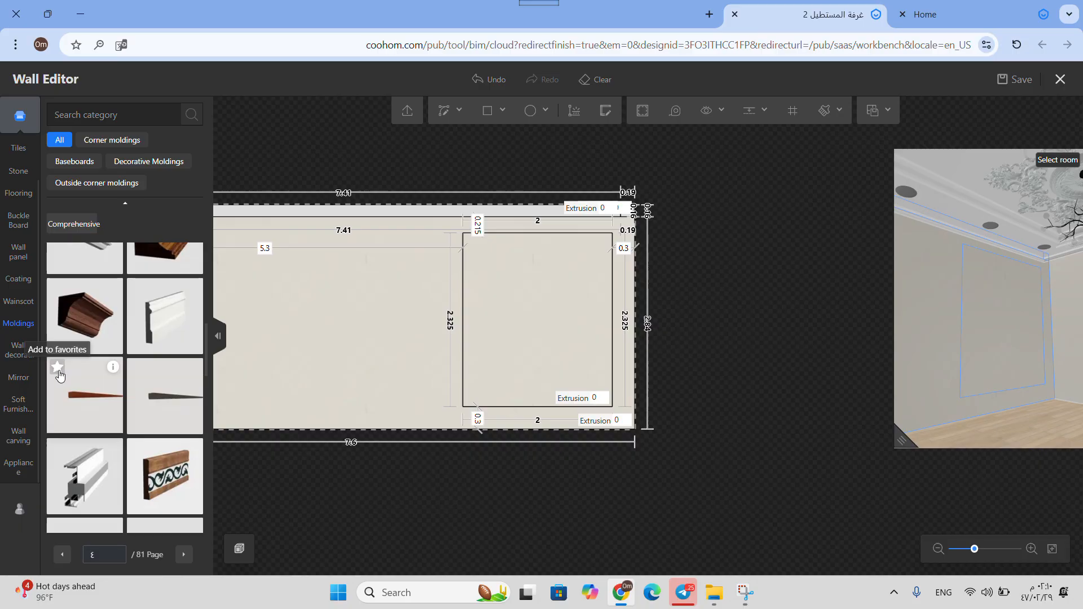
left_click(59, 367)
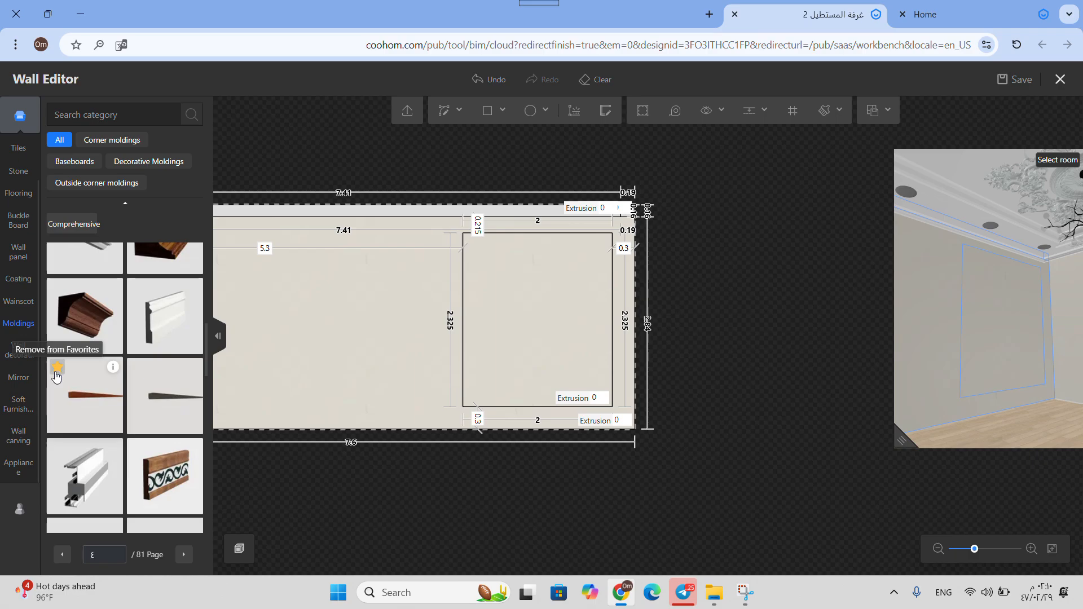
Apply the blue Crown Lida molding from the favorites along all four edges of the wall rectangle.
left_click(20, 510)
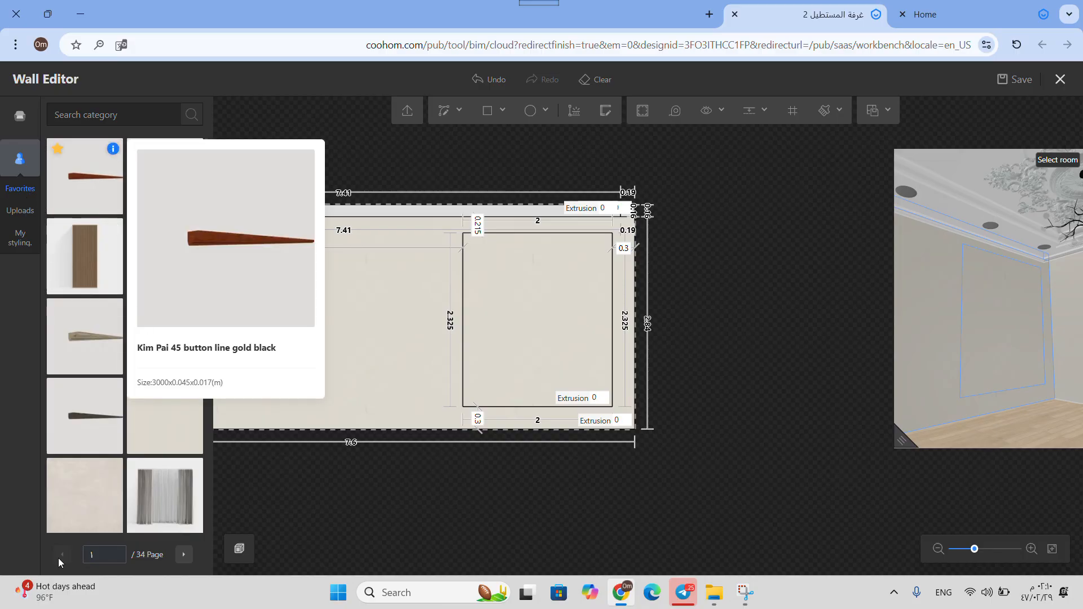
left_click_drag(160, 259, 520, 317)
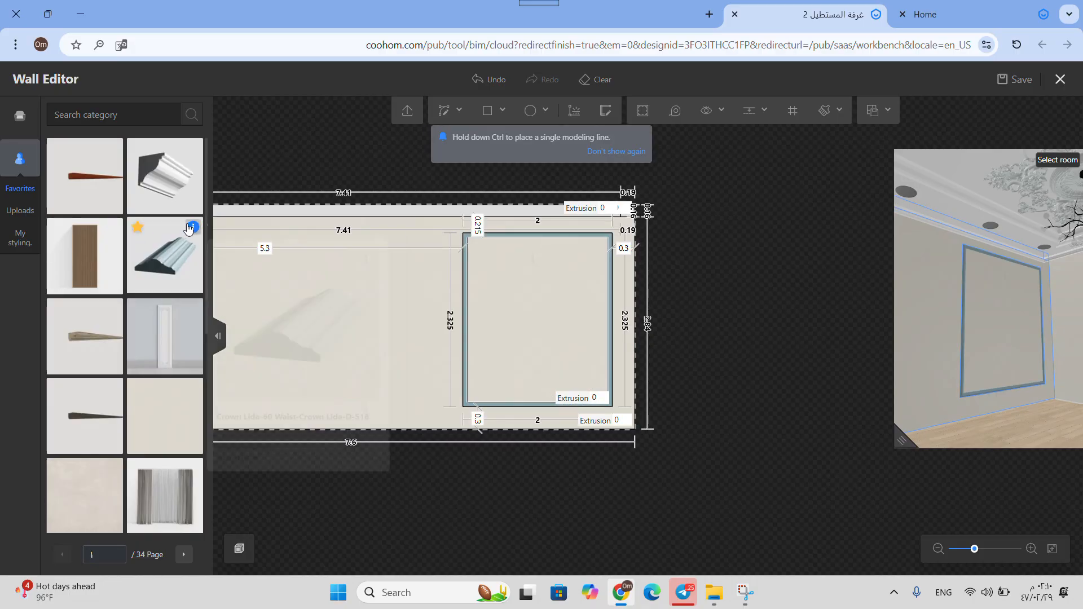
scroll(509, 355, "up", 3)
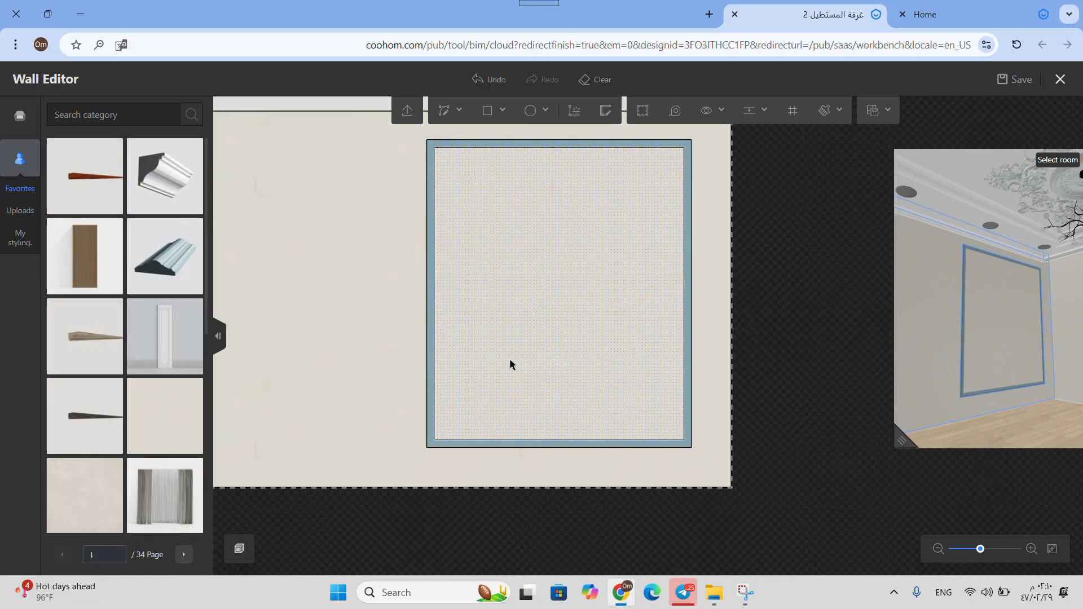
scroll(515, 358, "down", 1)
scroll(480, 417, "up", 3)
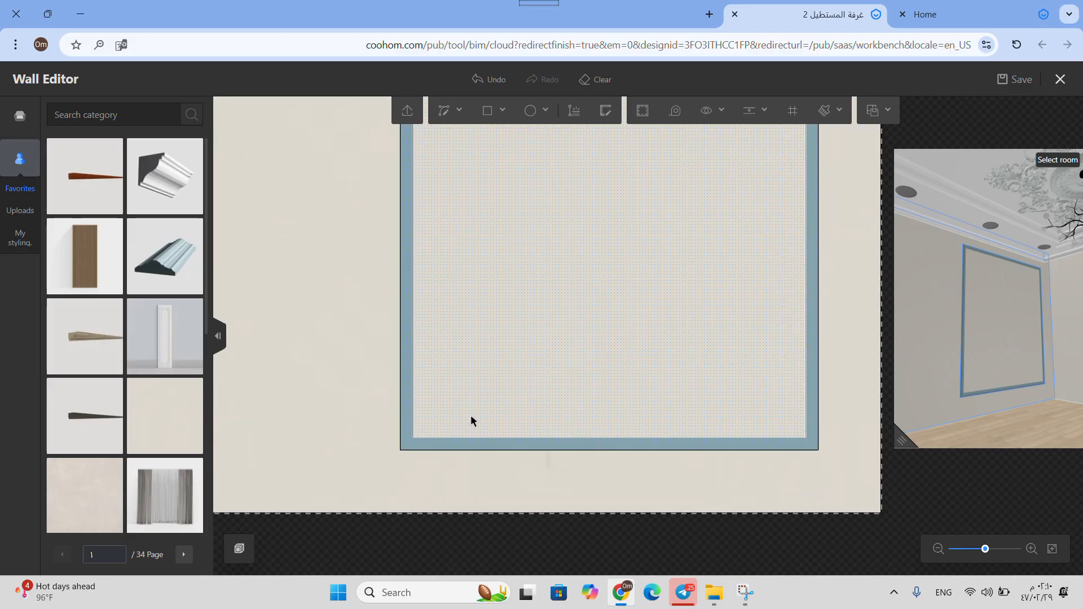
Replace the rectangle molding's material with the E0-1682_ White cloth finish from the model catalog.
left_click(410, 325)
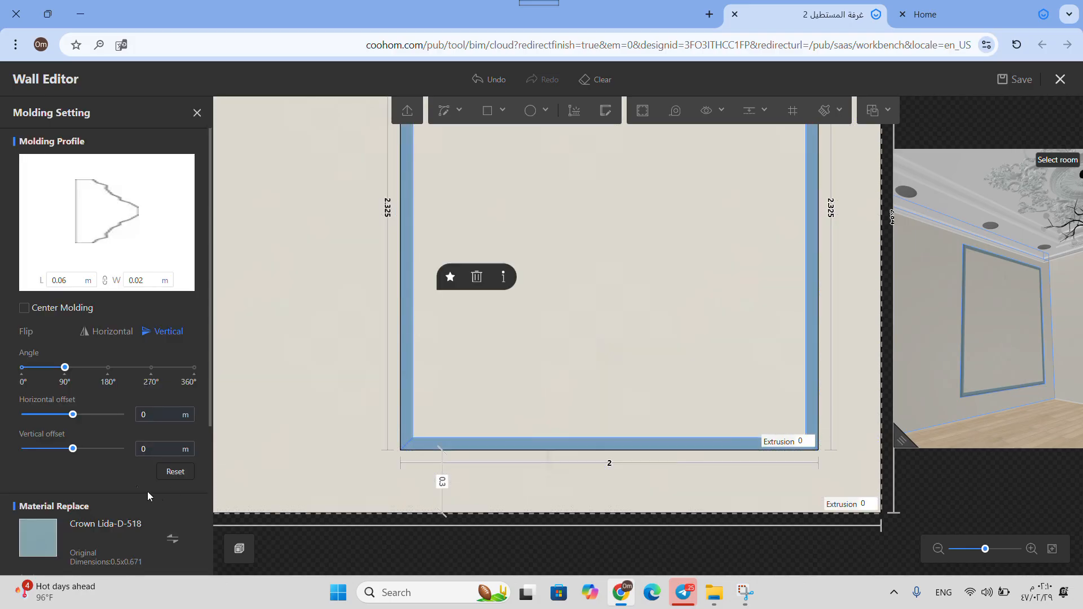
scroll(124, 544, "down", 1)
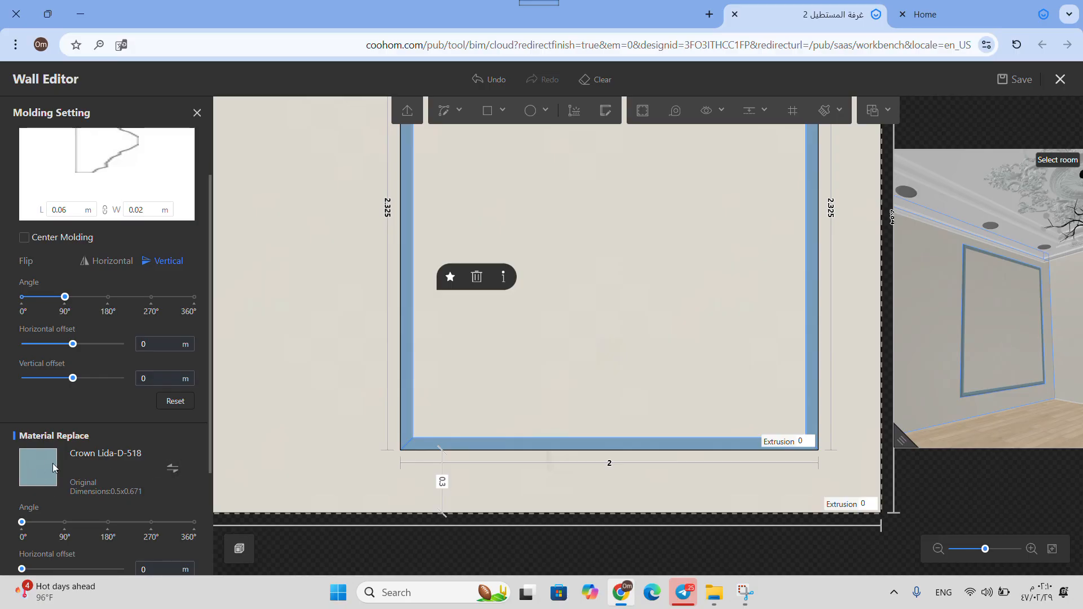
left_click(173, 469)
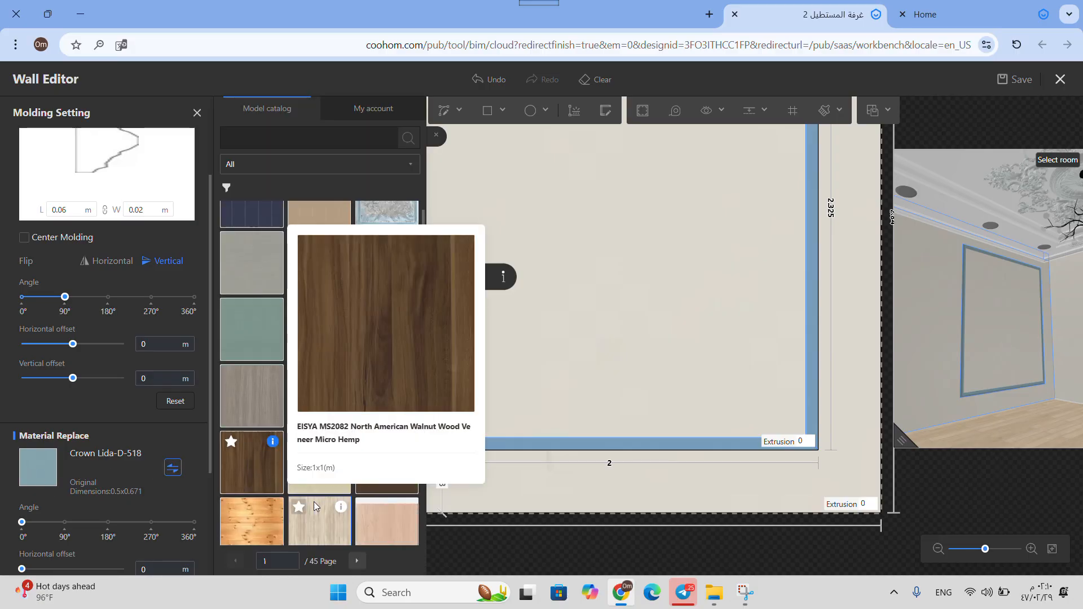
scroll(313, 502, "down", 3)
scroll(350, 469, "down", 2)
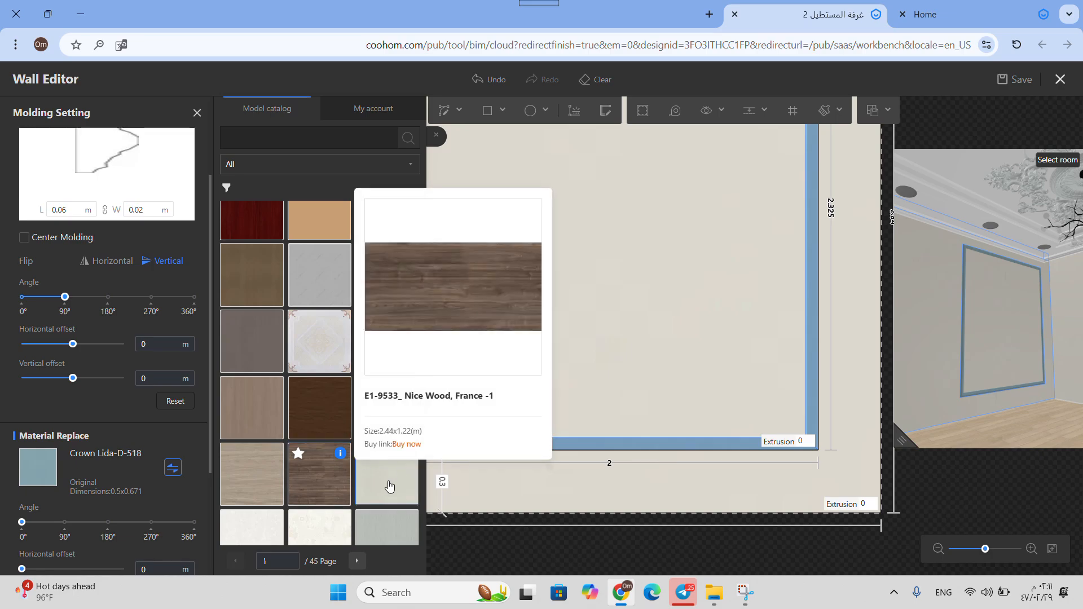
left_click(387, 489)
scroll(654, 390, "down", 2)
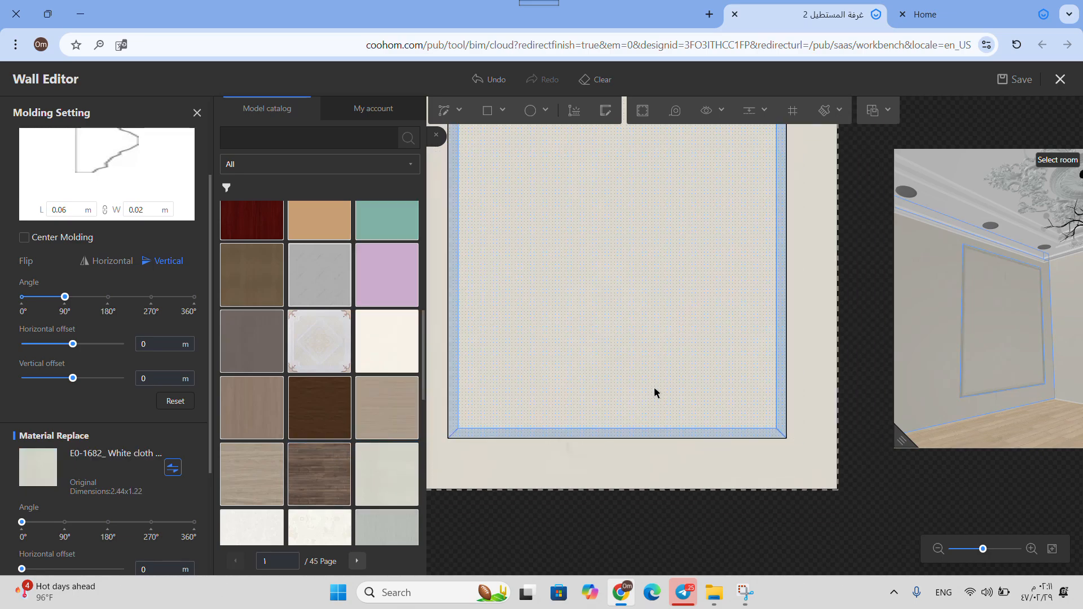
Inspect the framed rectangle in an enlarged 3D preview, shrink the preview again, and close the area settings.
left_click(655, 389)
scroll(953, 464, "down", 2)
left_click_drag(910, 443, 784, 569)
left_click_drag(935, 510, 994, 531)
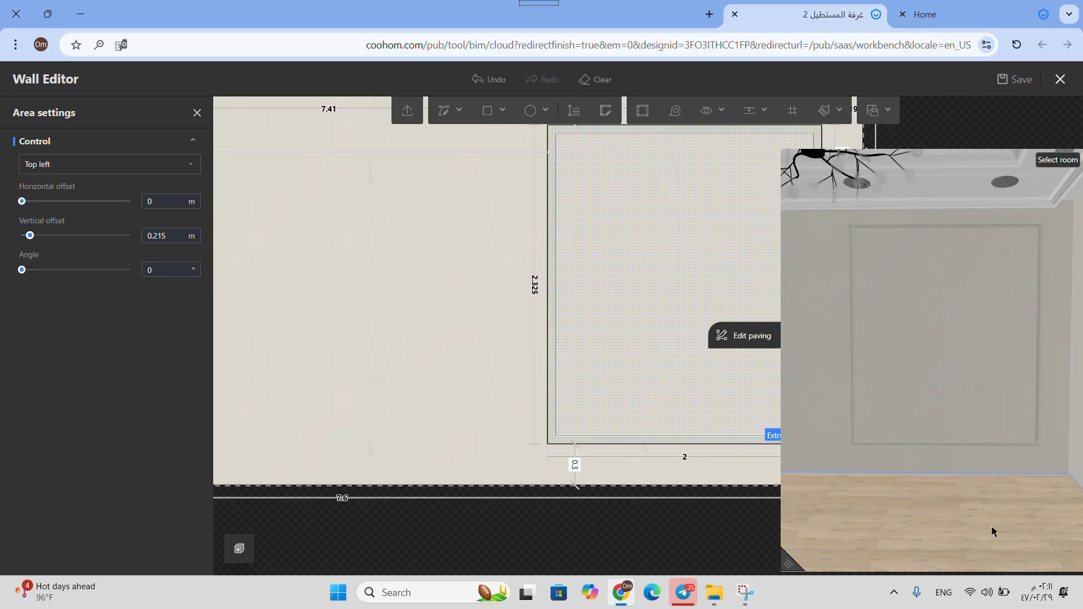
left_click_drag(993, 488, 953, 501)
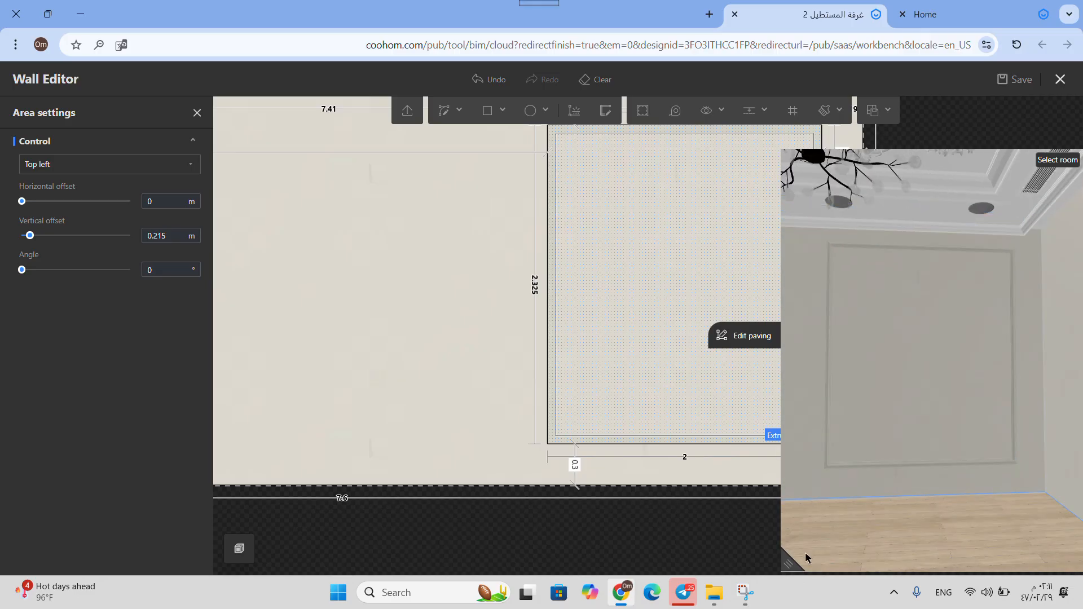
left_click_drag(805, 553, 954, 291)
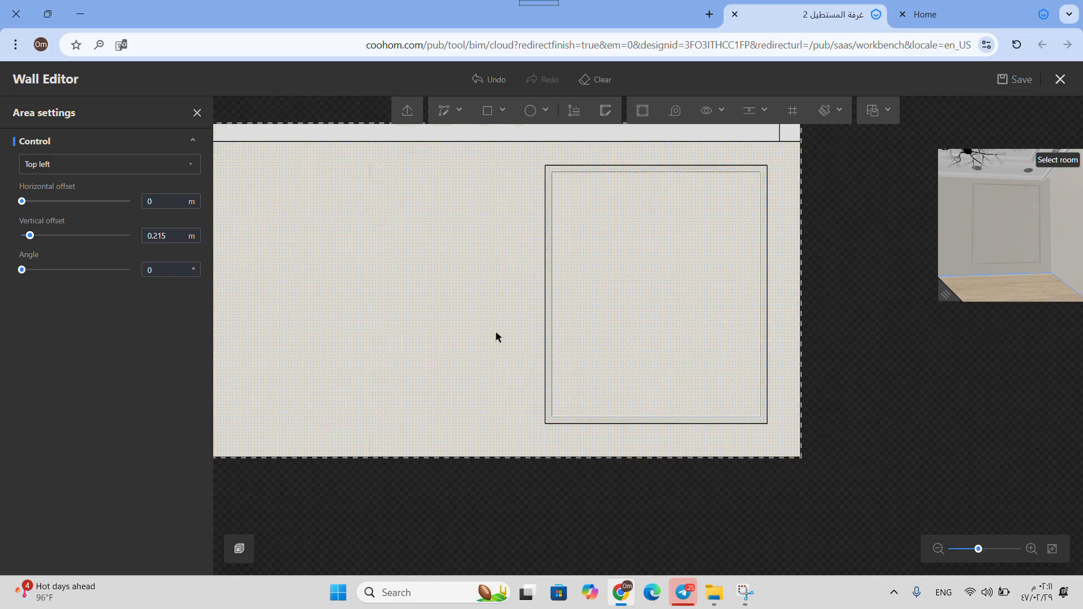
left_click(197, 112)
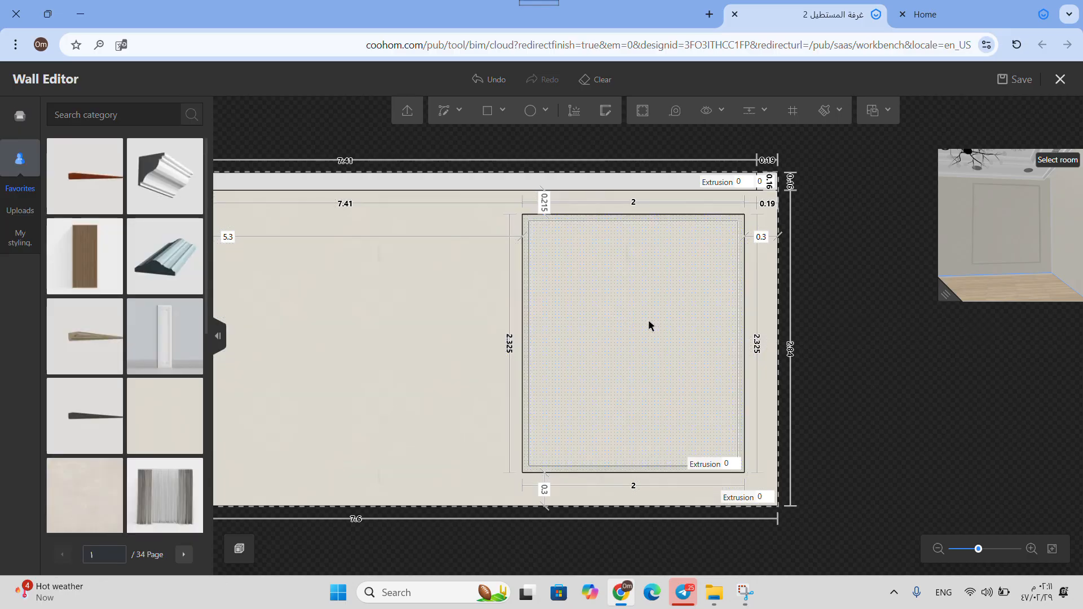
Shape the framed rectangle's four corners with an Inner Fillet sized freehand and check the result in the 3D preview.
scroll(695, 413, "down", 2)
left_click_drag(428, 401, 498, 397)
left_click(725, 365)
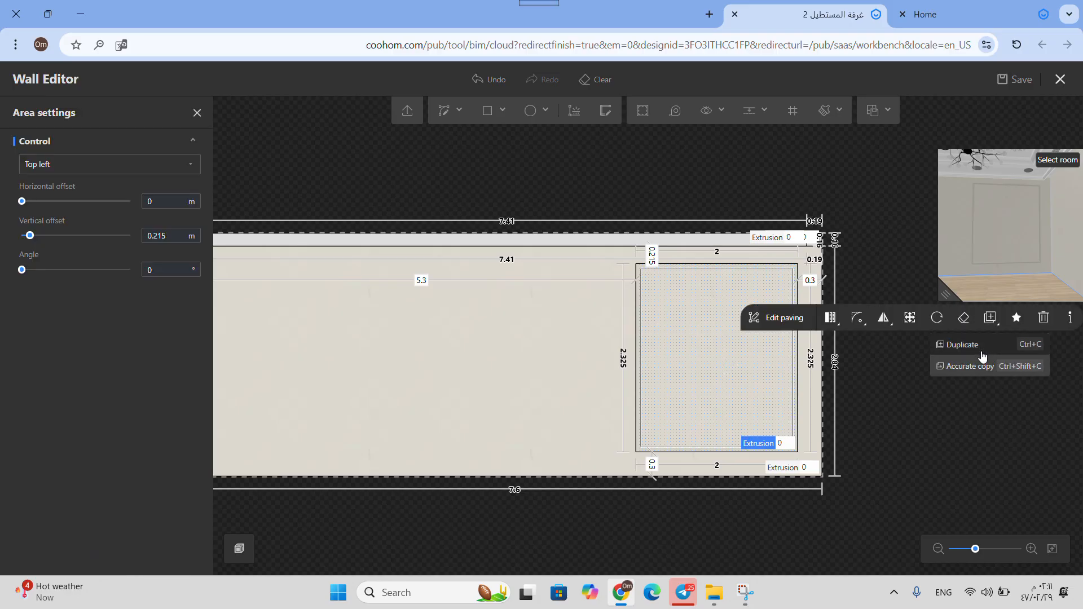
left_click(748, 374)
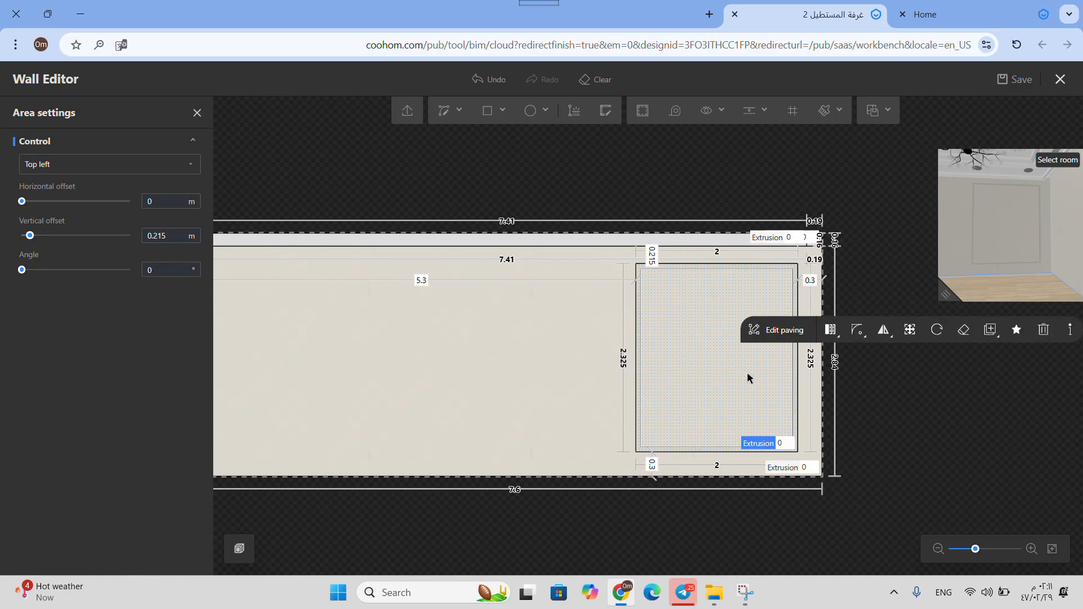
left_click(857, 333)
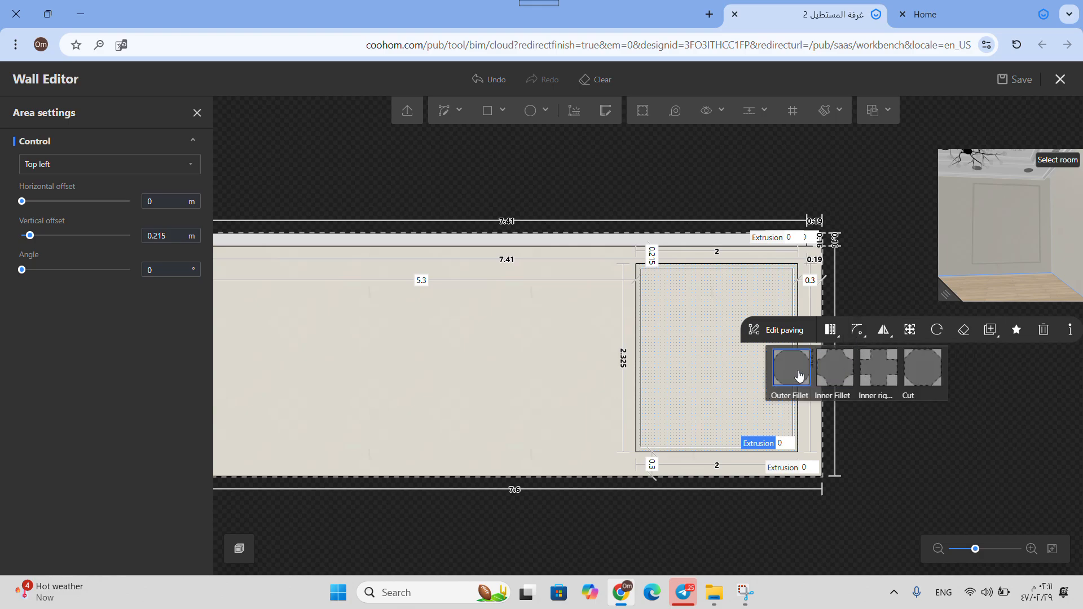
left_click(825, 370)
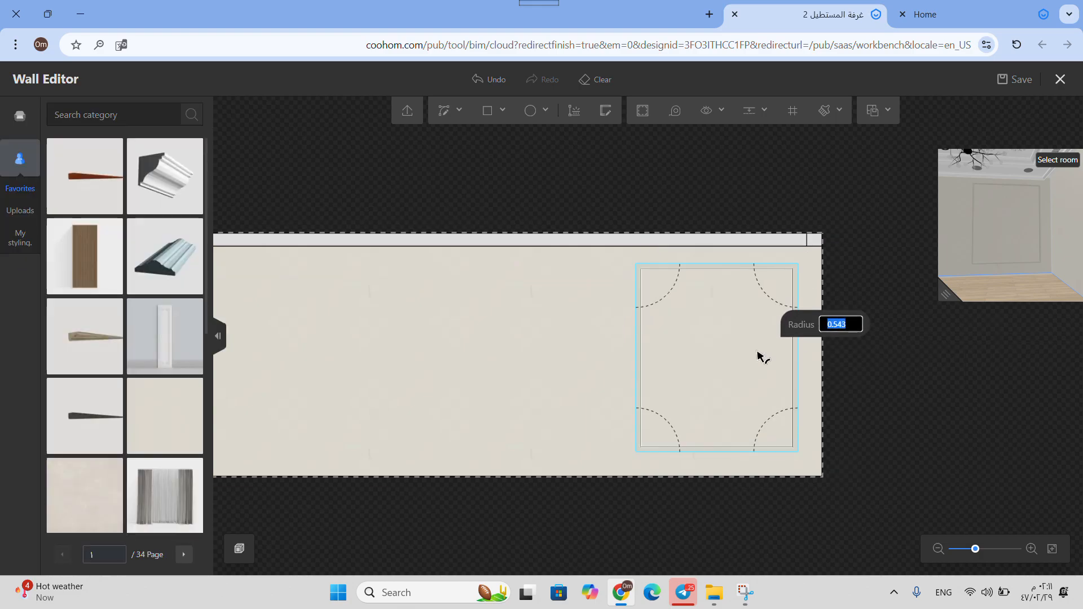
left_click(764, 331)
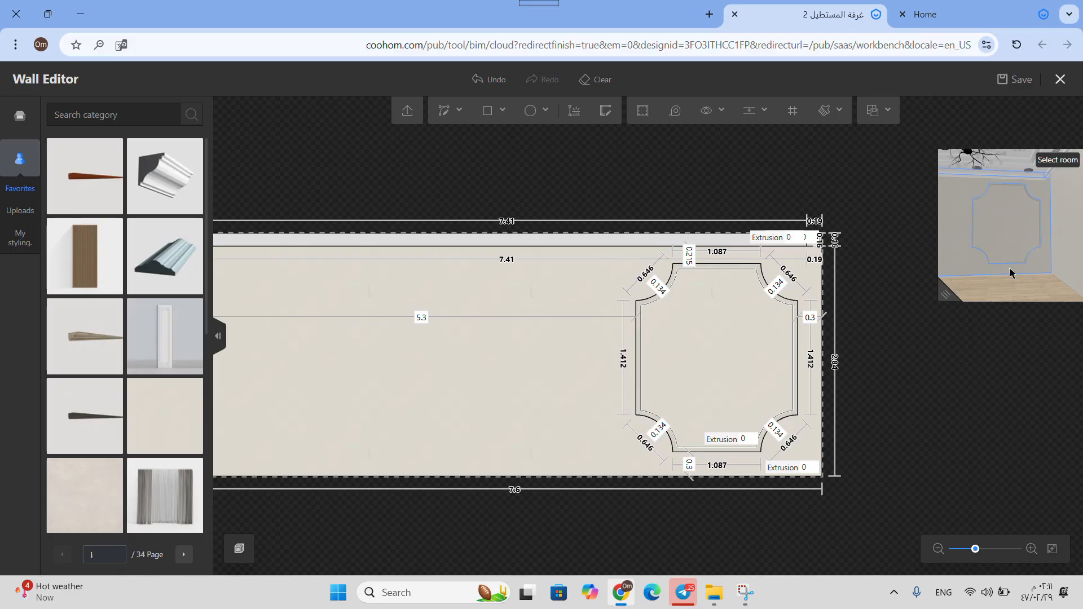
scroll(1010, 261, "up", 2)
scroll(1008, 252, "up", 2)
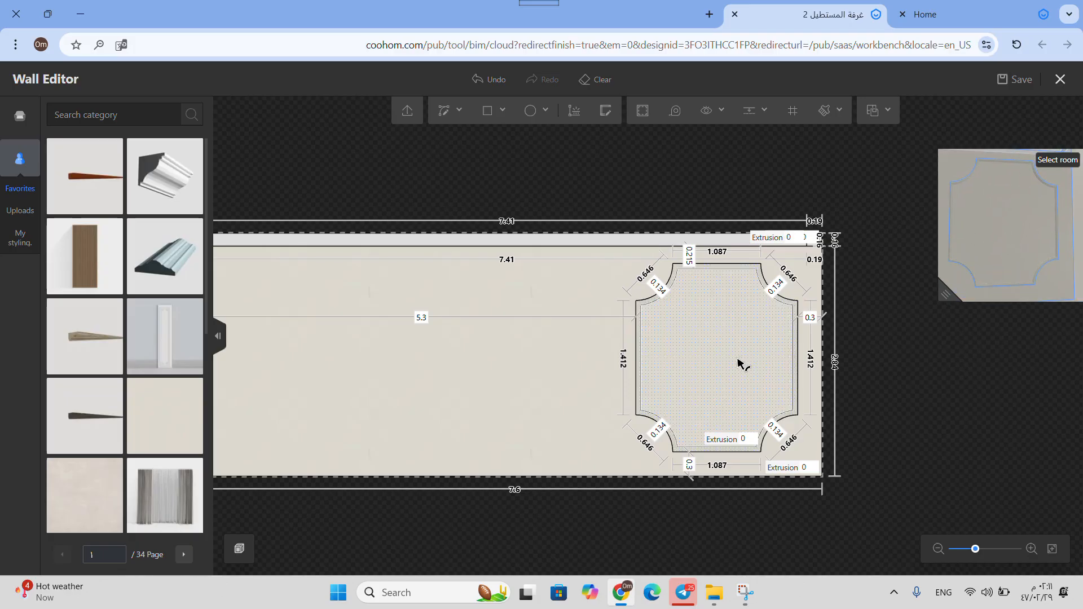
Remove the Inner Fillet from the framed rectangle to restore its square corners.
left_click(739, 363)
mouse_move(856, 333)
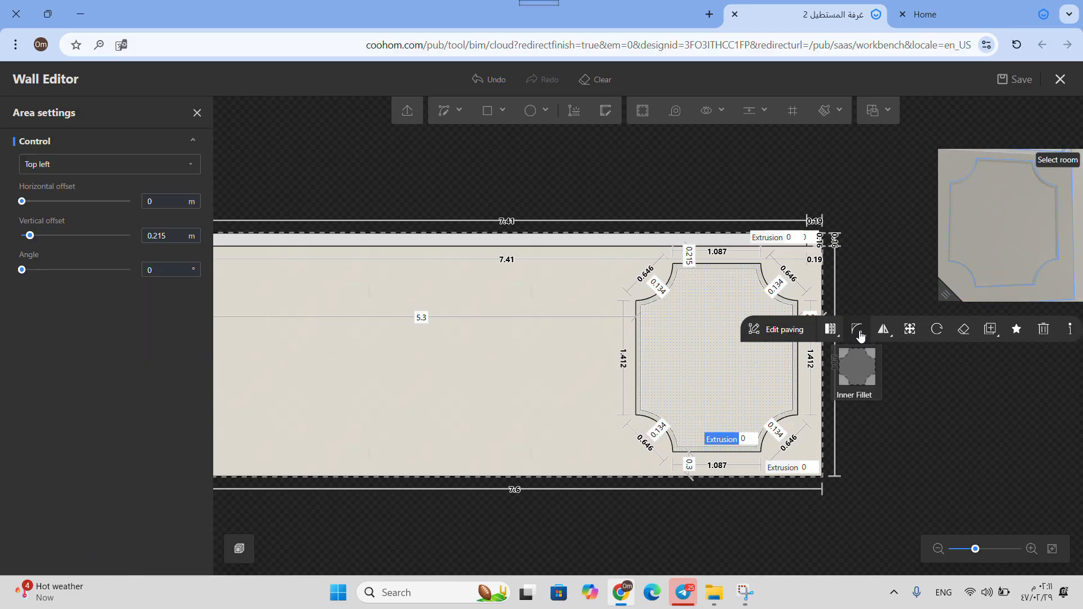
left_click(856, 365)
left_click(771, 322)
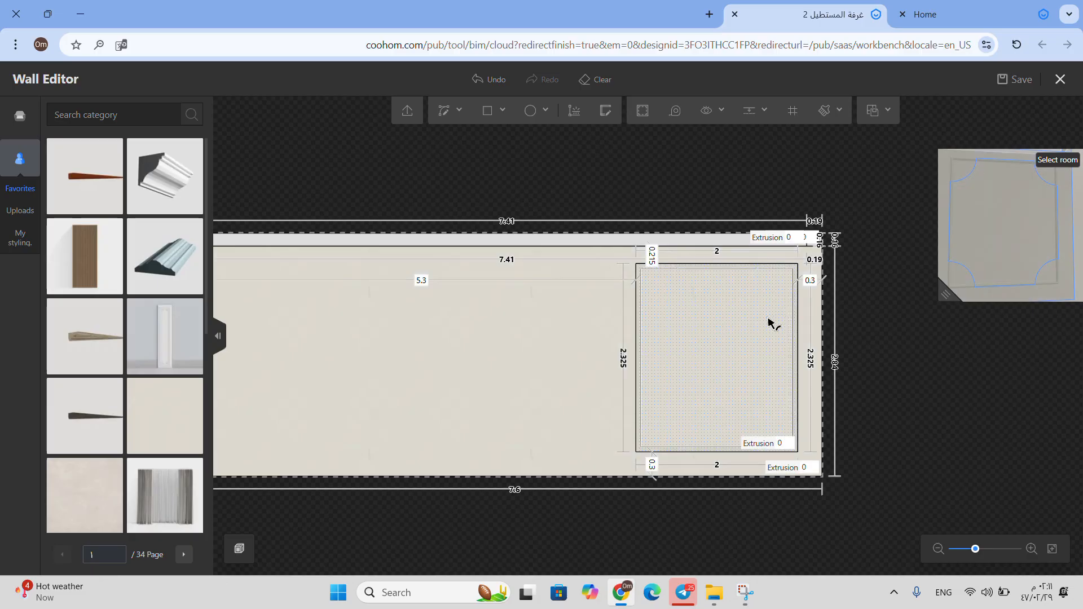
Try cutting square notches about 0.59 m deep into the framed rectangle's corners plus a further corner shape, and undo the change.
mouse_move(858, 289)
left_click(878, 331)
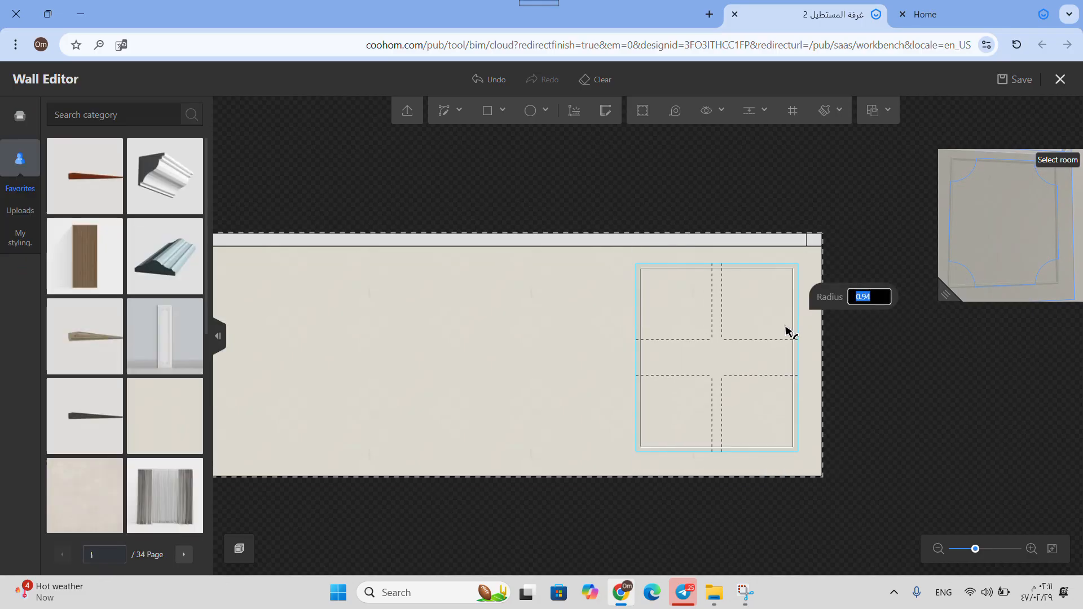
left_click(807, 299)
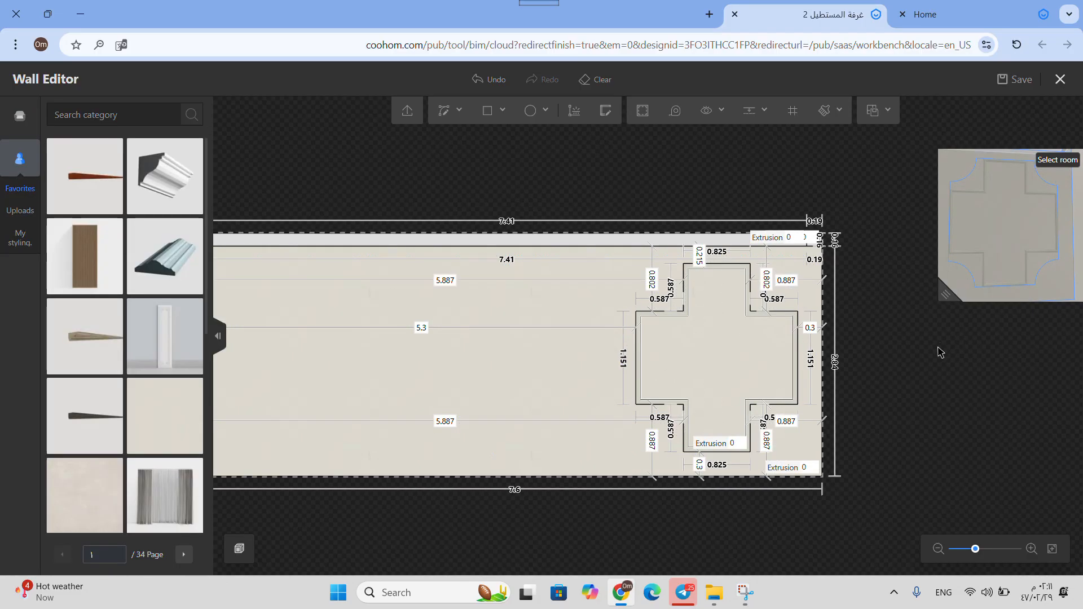
left_click(751, 371)
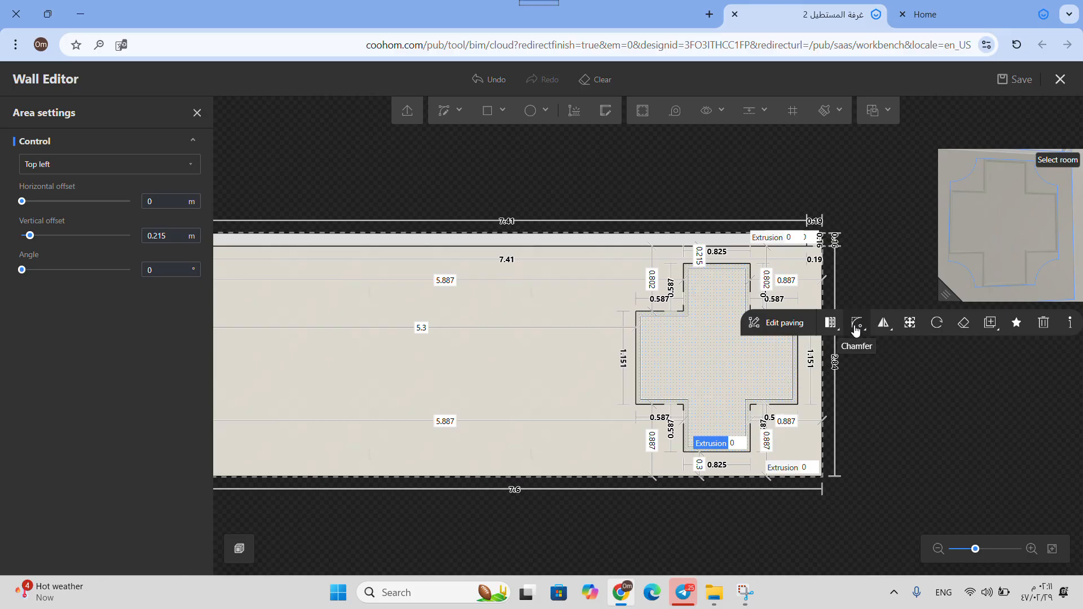
left_click(858, 323)
left_click(880, 365)
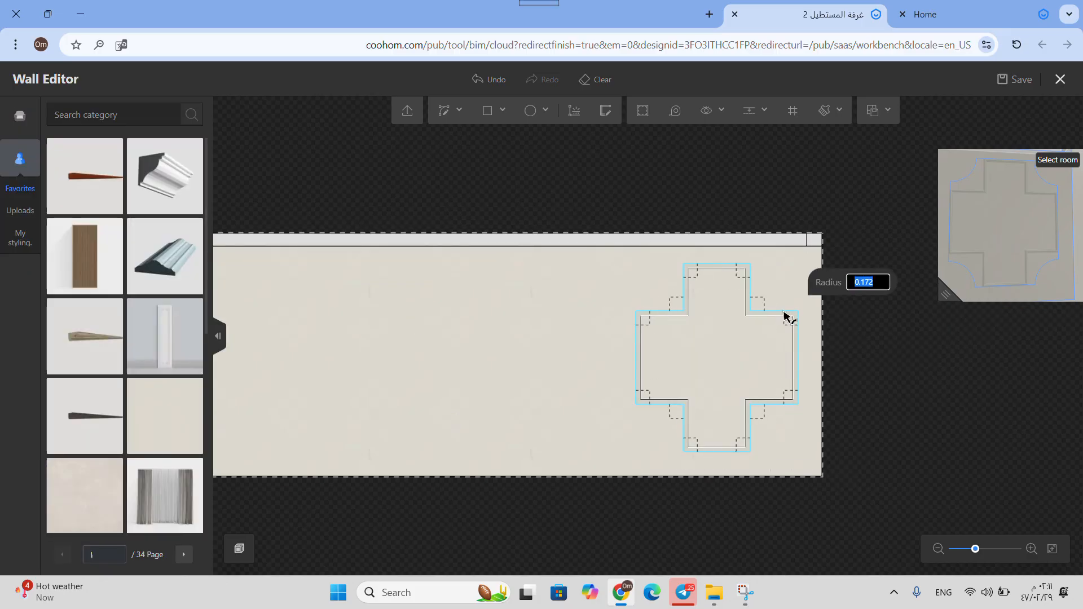
left_click(484, 79)
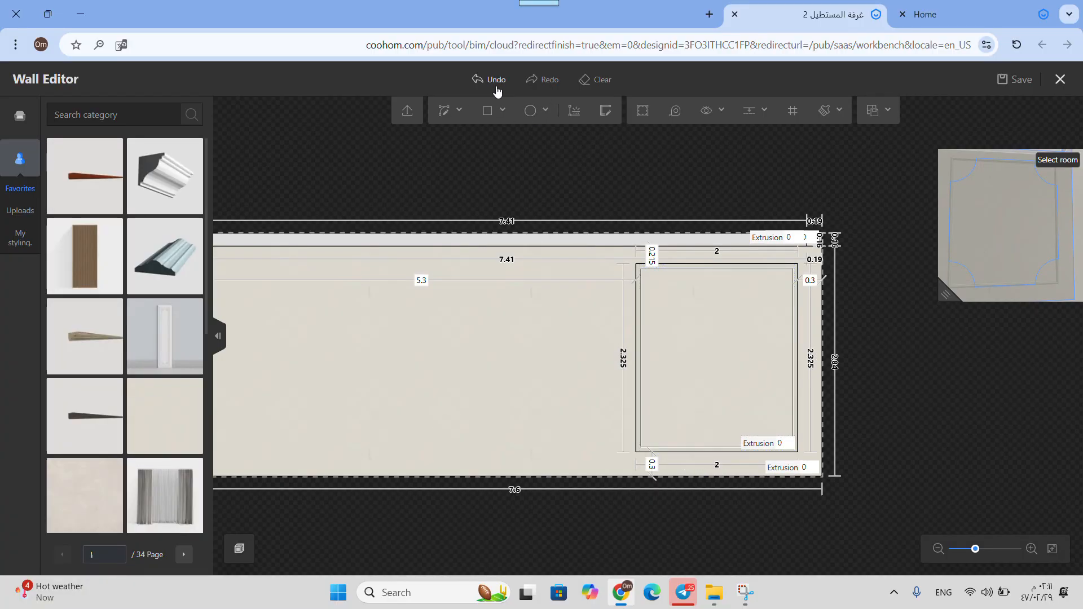
Try placing two freehand copies of the framed rectangle along the wall, and undo both copies.
left_click(703, 356)
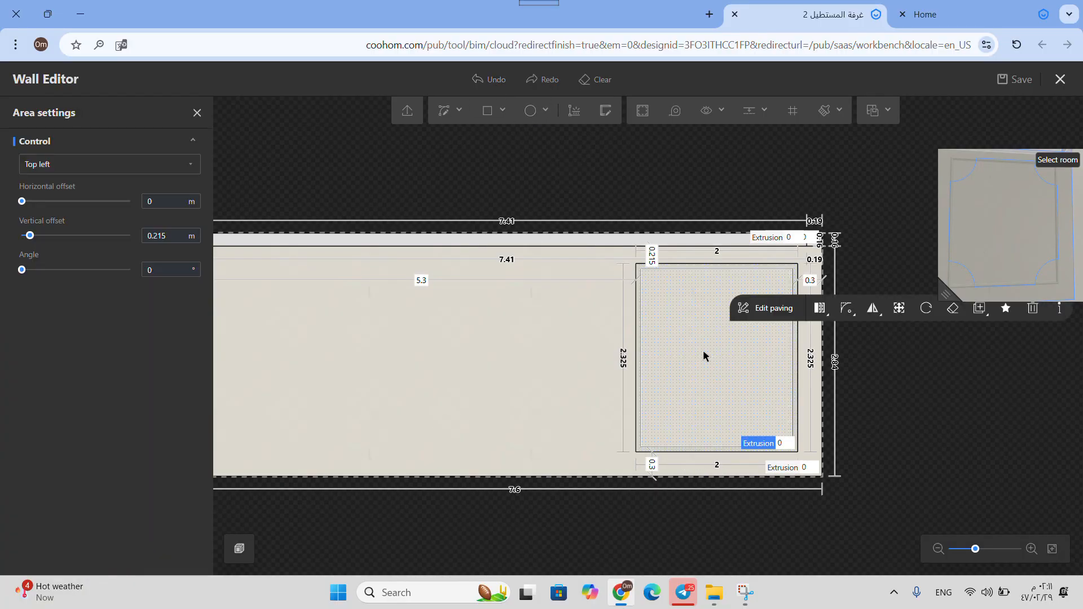
left_click(979, 310)
left_click(973, 335)
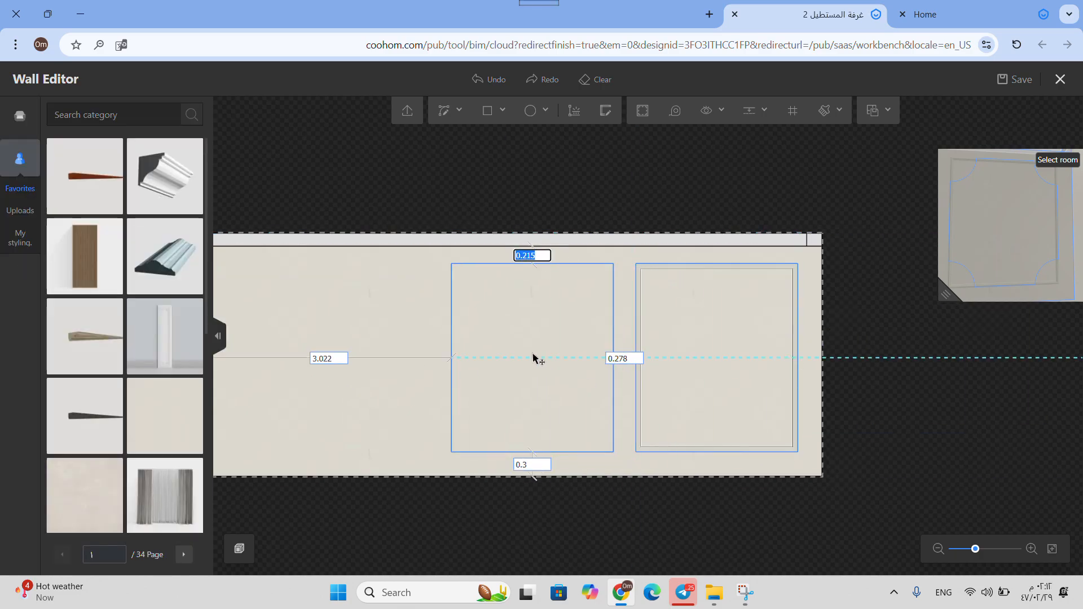
left_click(473, 361)
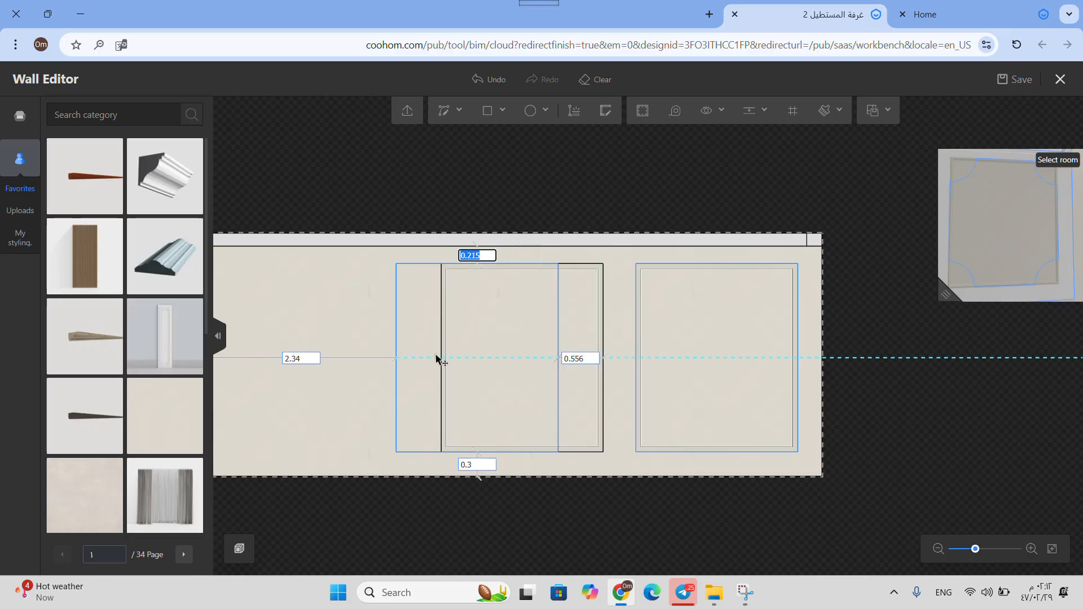
scroll(357, 362, "down", 1)
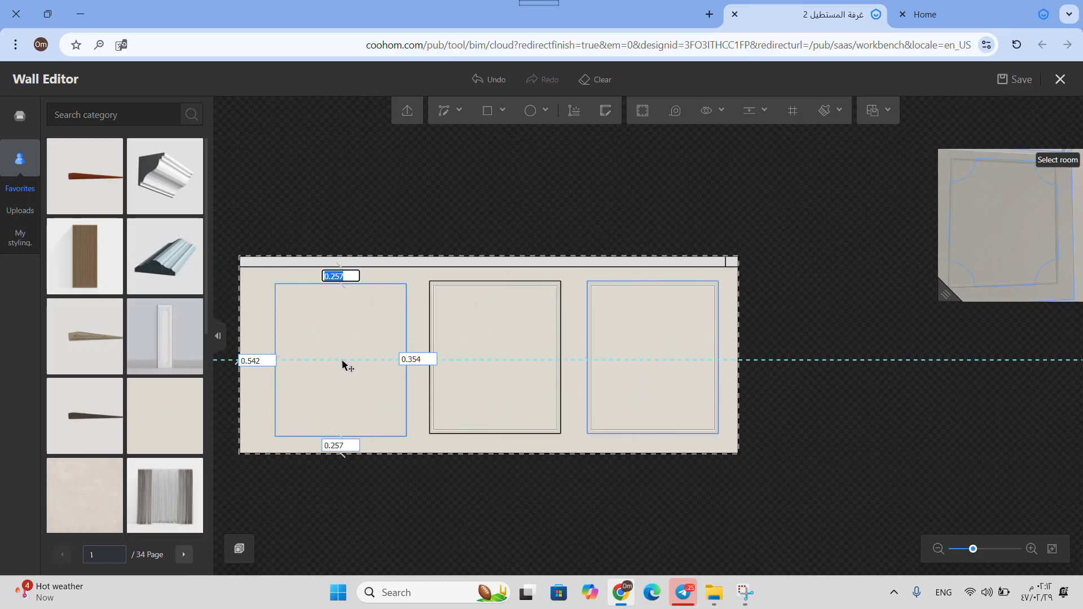
left_click(342, 363)
key("Escape")
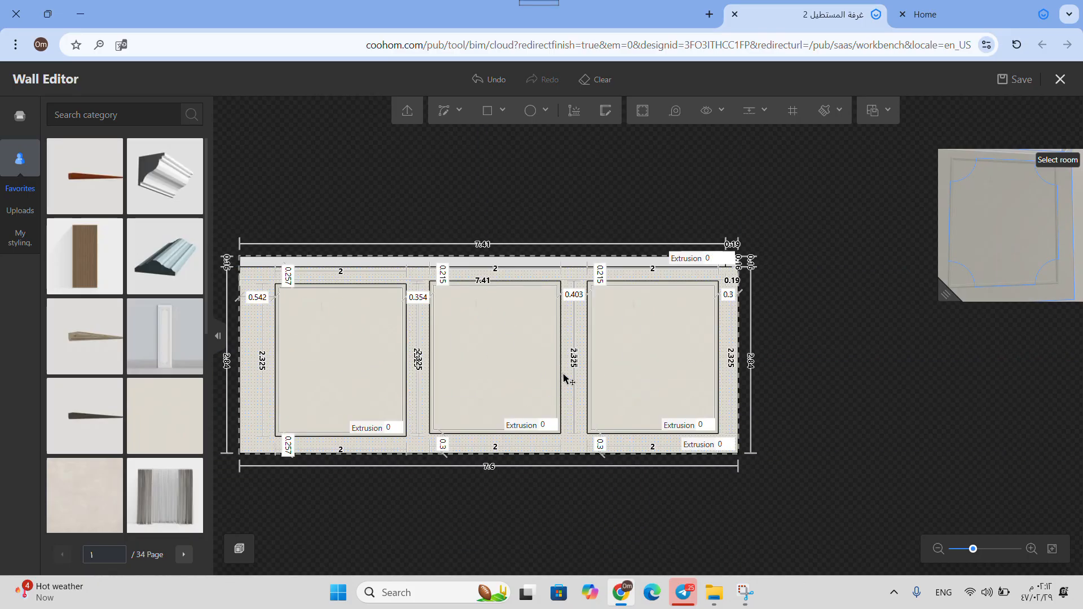
scroll(564, 355, "up", 1)
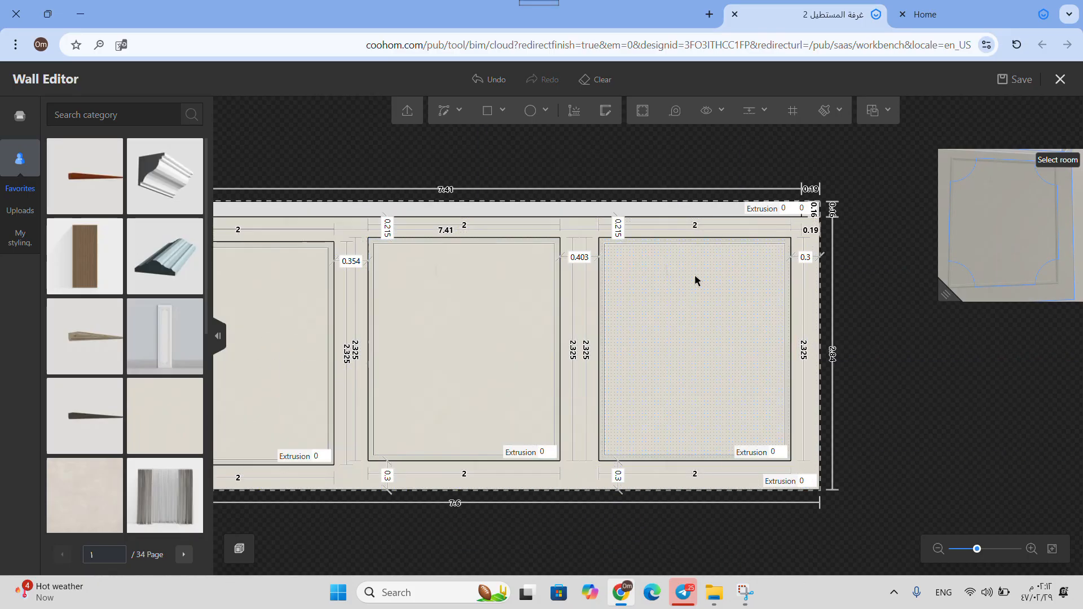
left_click(499, 90)
left_click(499, 91)
Repeat the framed rectangle across the wall with a Linear array at a fixed quantity of 3.
left_click(682, 363)
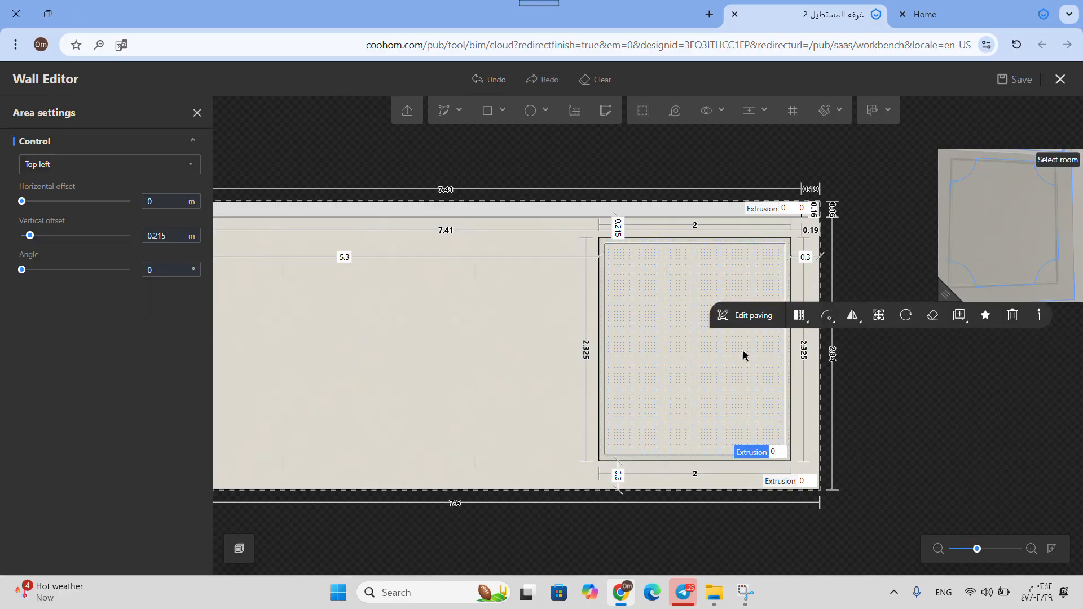
left_click(800, 316)
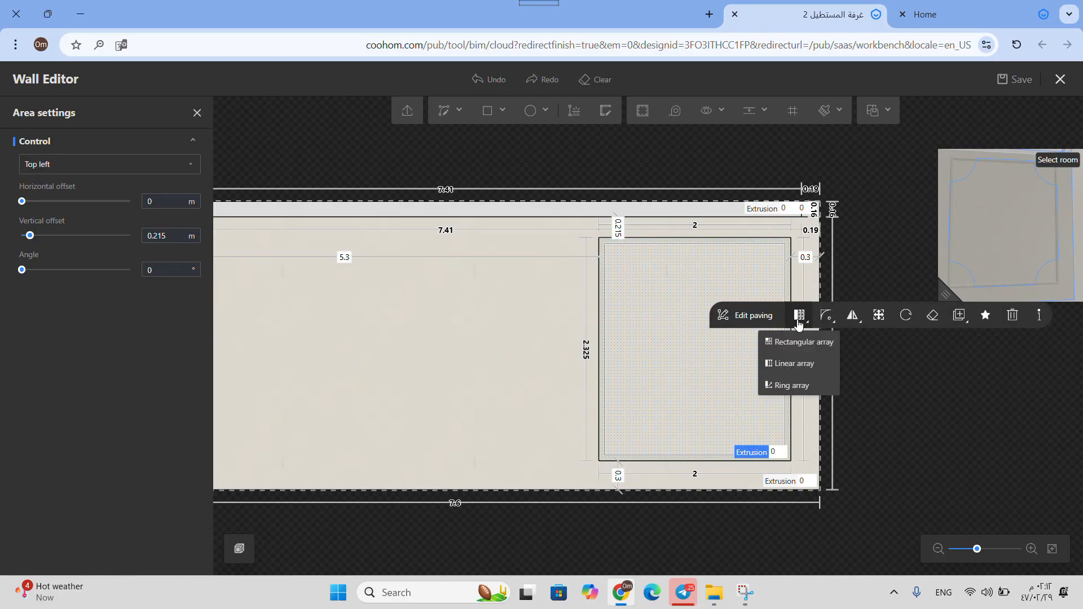
left_click(790, 361)
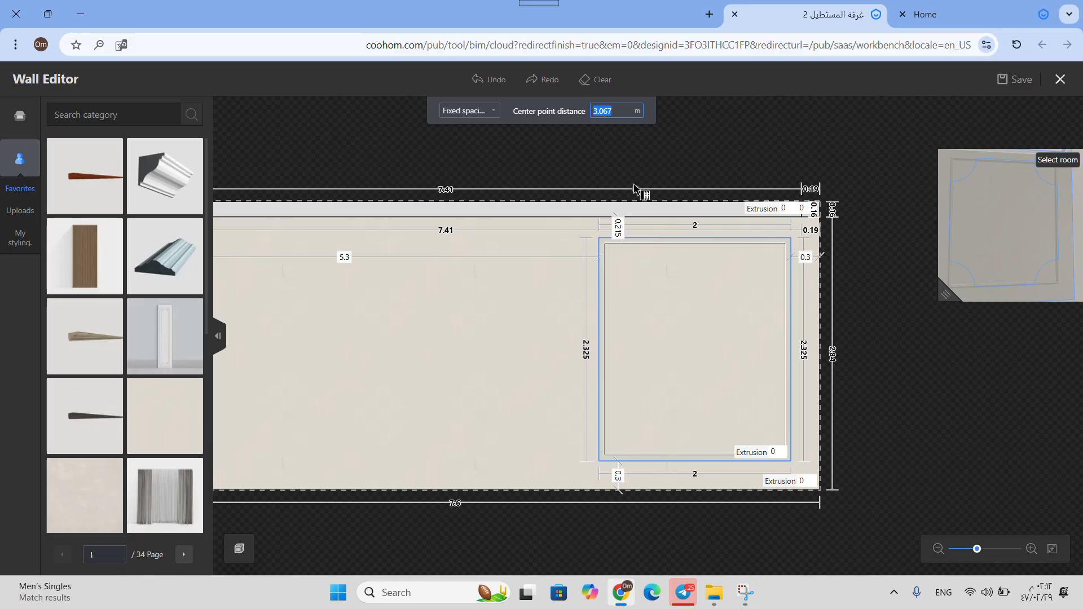
left_click(601, 110)
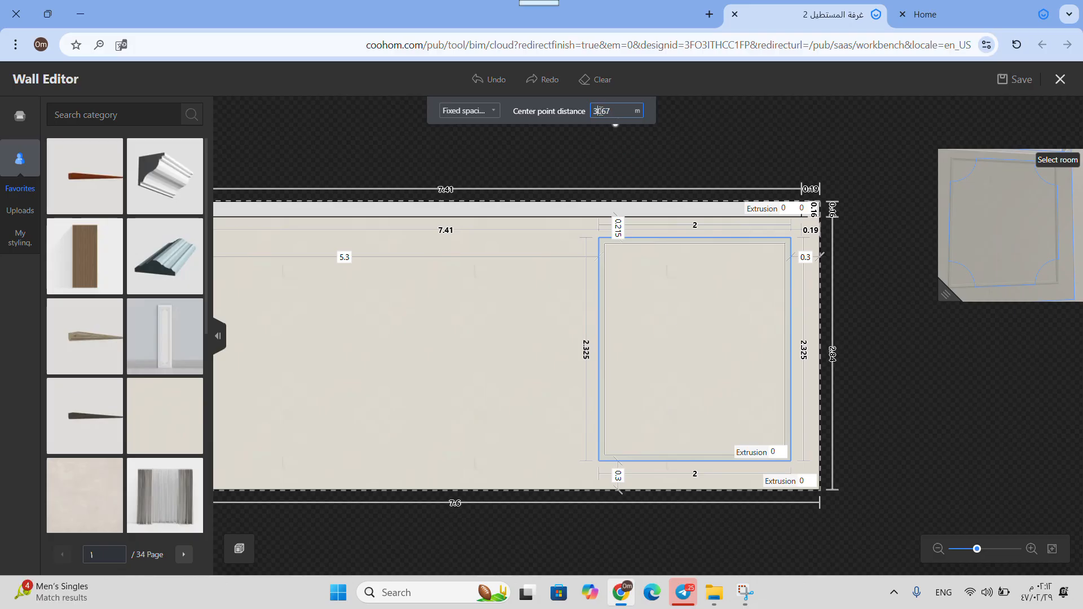
key("Down")
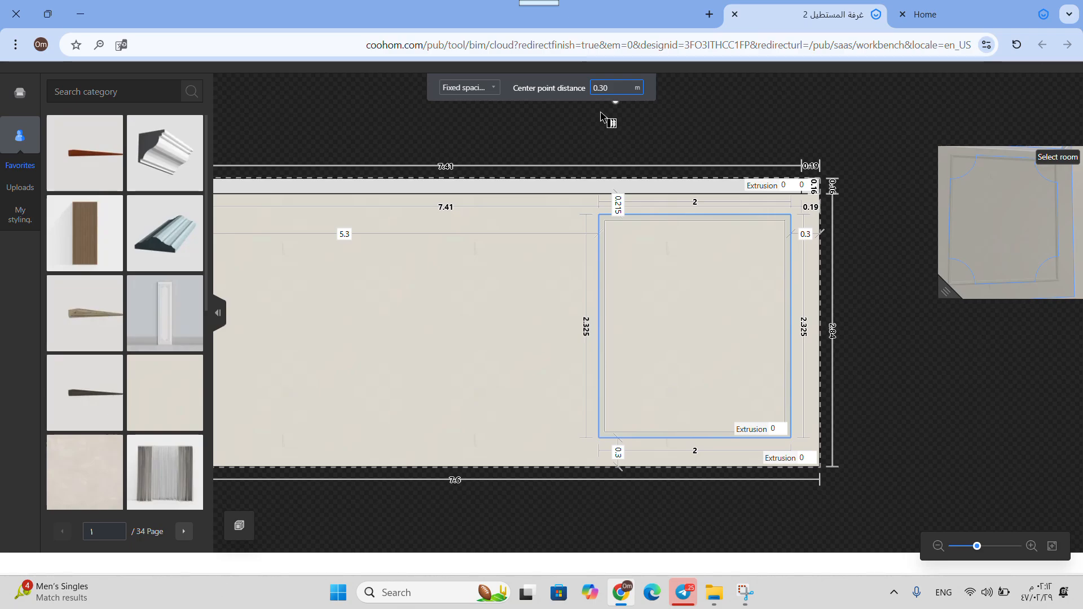
left_click(643, 235)
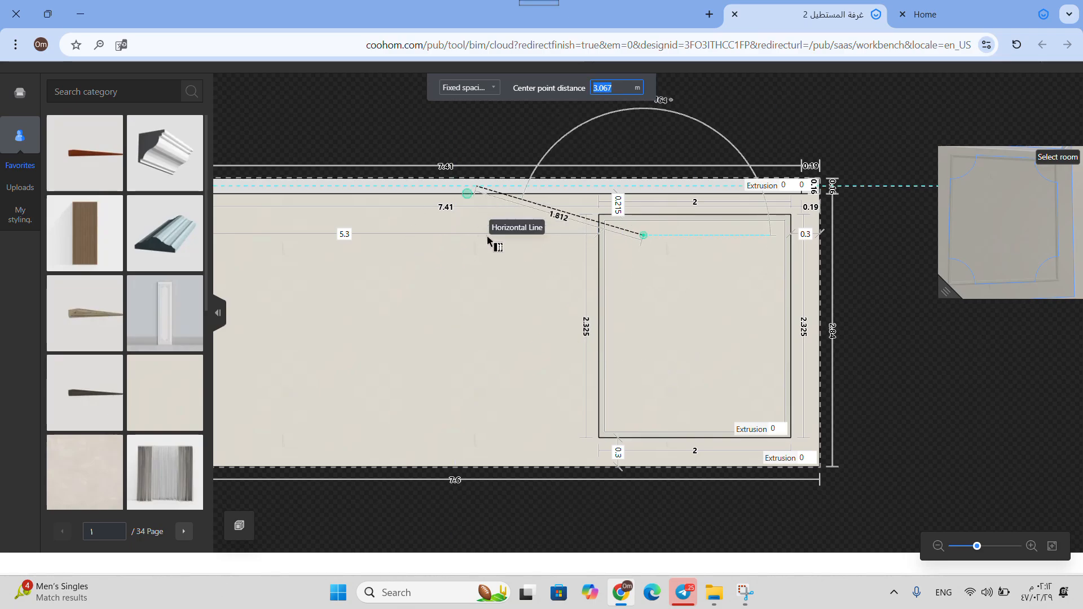
left_click(468, 88)
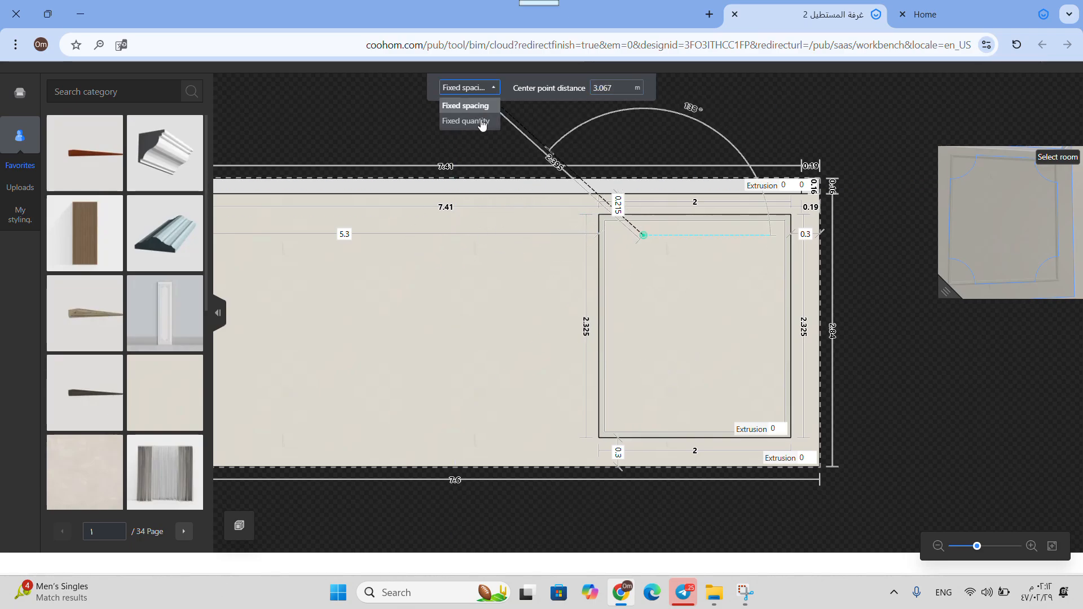
left_click(481, 122)
type("3")
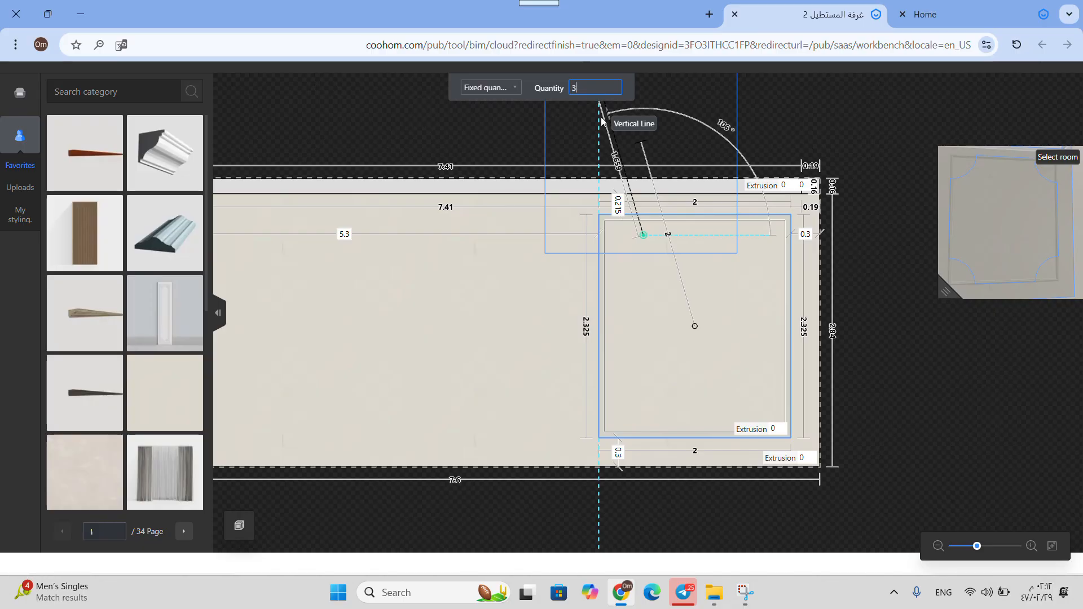
middle_click_drag(507, 264, 644, 290)
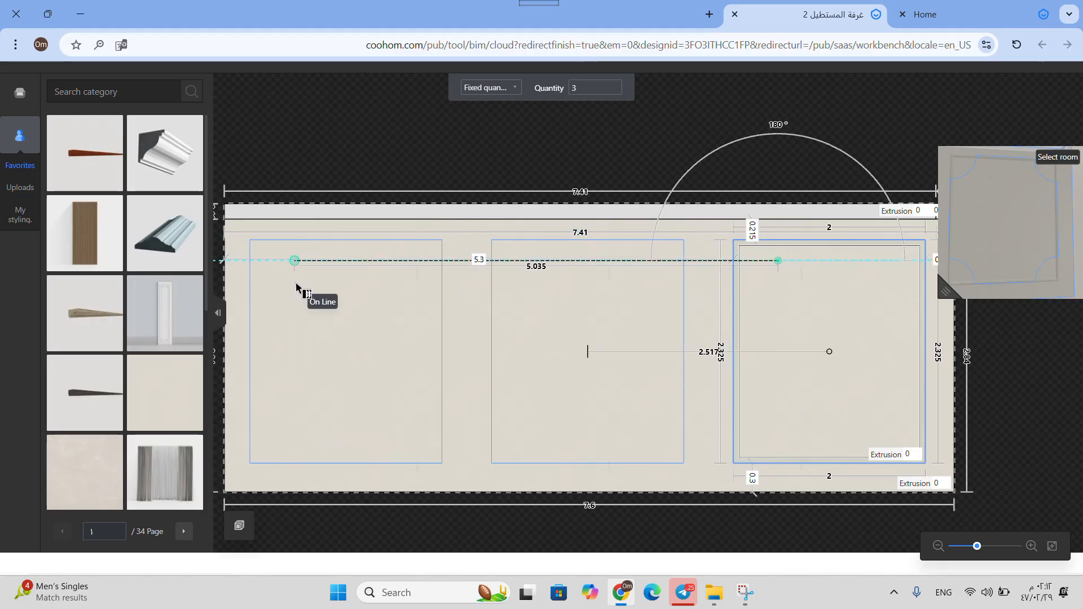
left_click(335, 283)
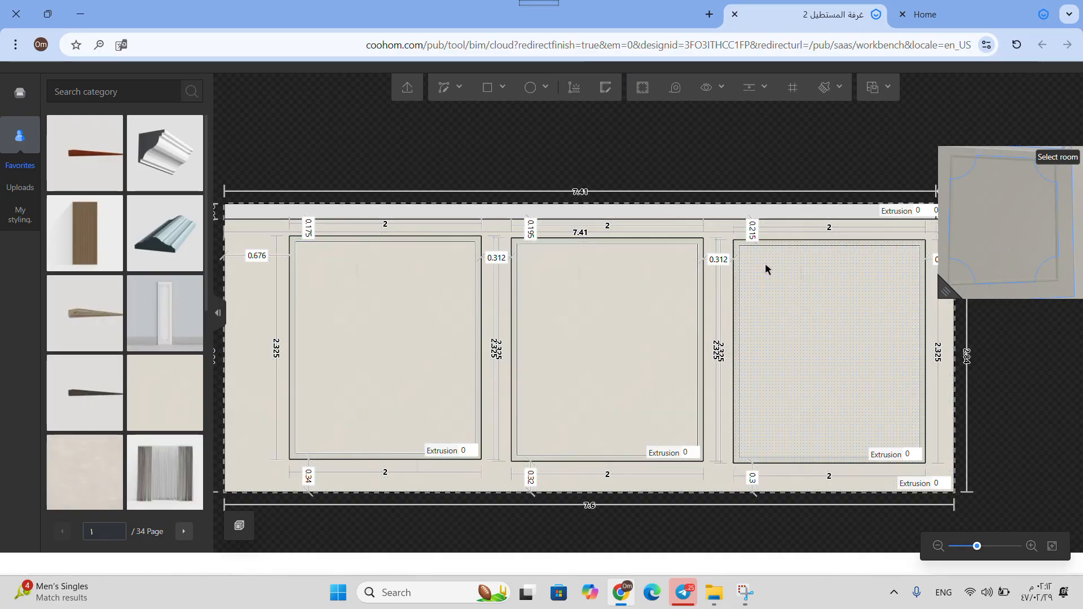
Set the gap between the middle and rightmost framed panels to 0.3 m.
scroll(750, 271, "up", 2)
left_click(719, 261)
left_click(715, 266)
key("BackSpace")
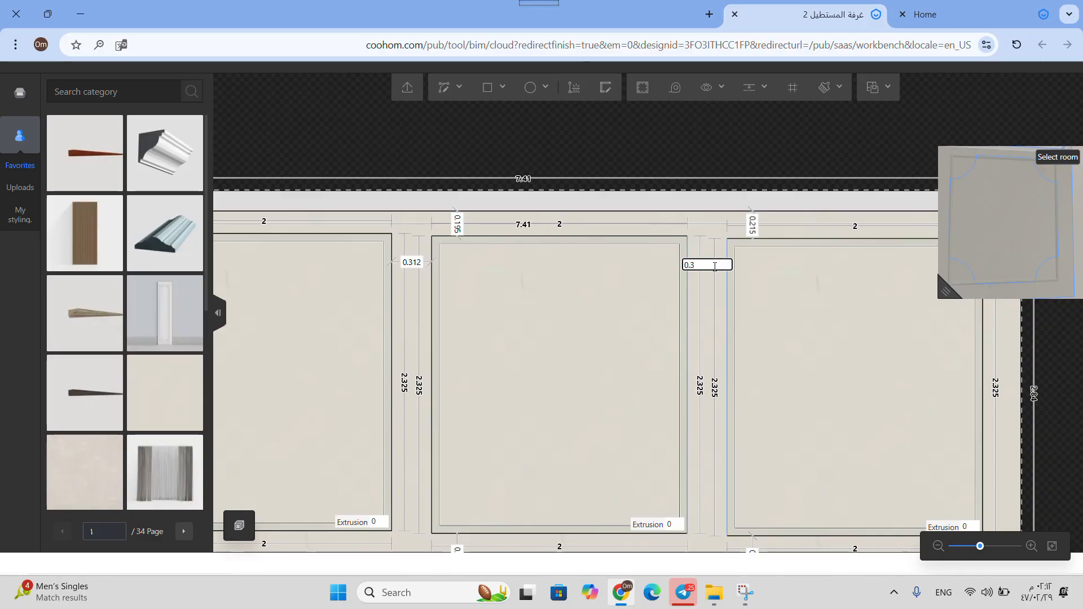
key("Return")
Set the gap between the leftmost and middle framed panels to 0.3 m.
left_click(419, 264)
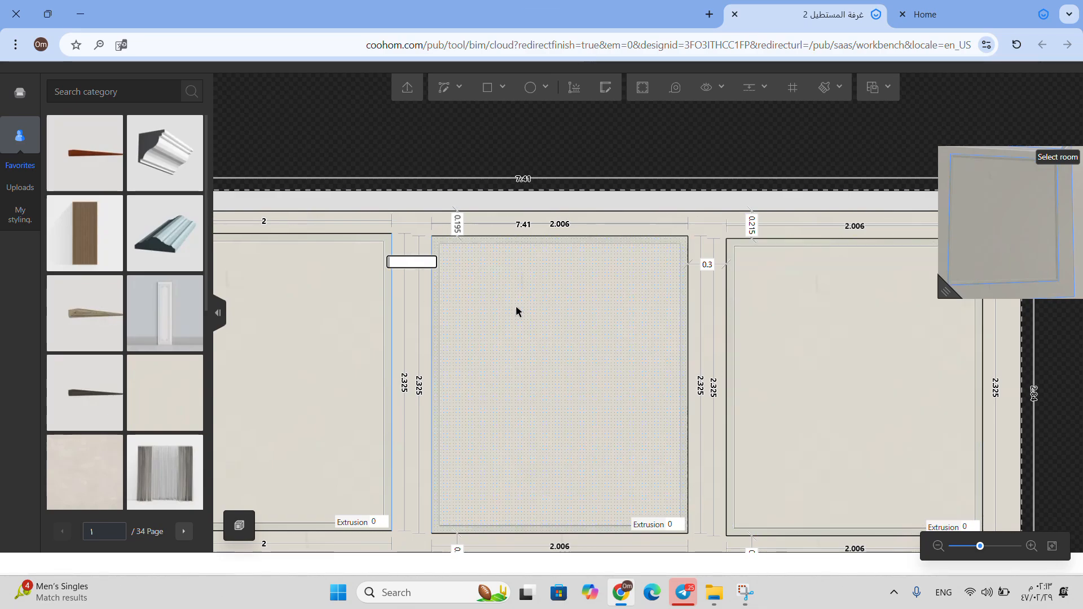
left_click(517, 309)
left_click(415, 260)
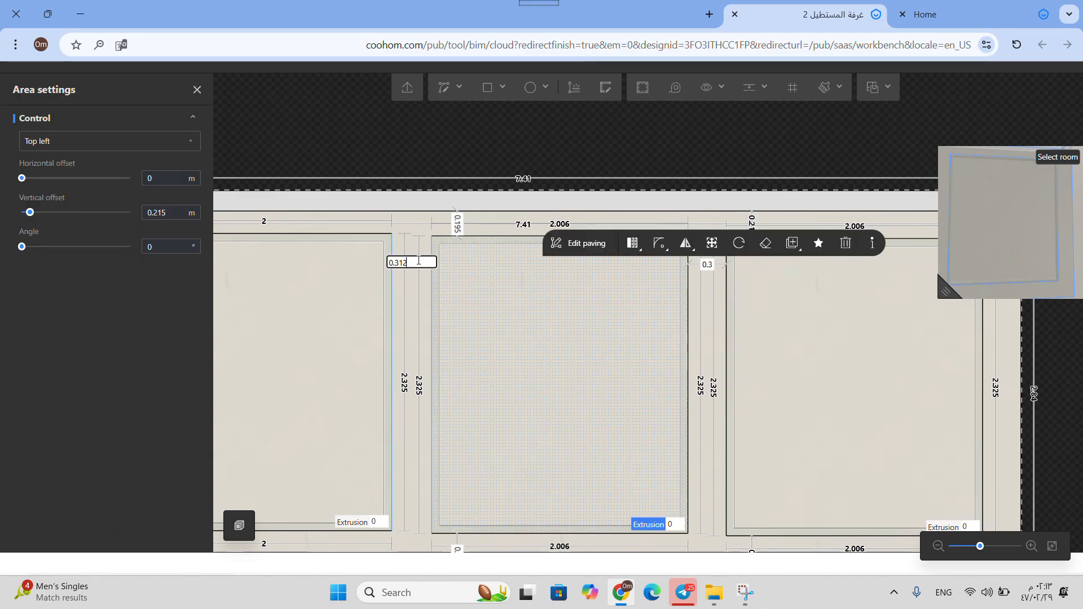
key("Right")
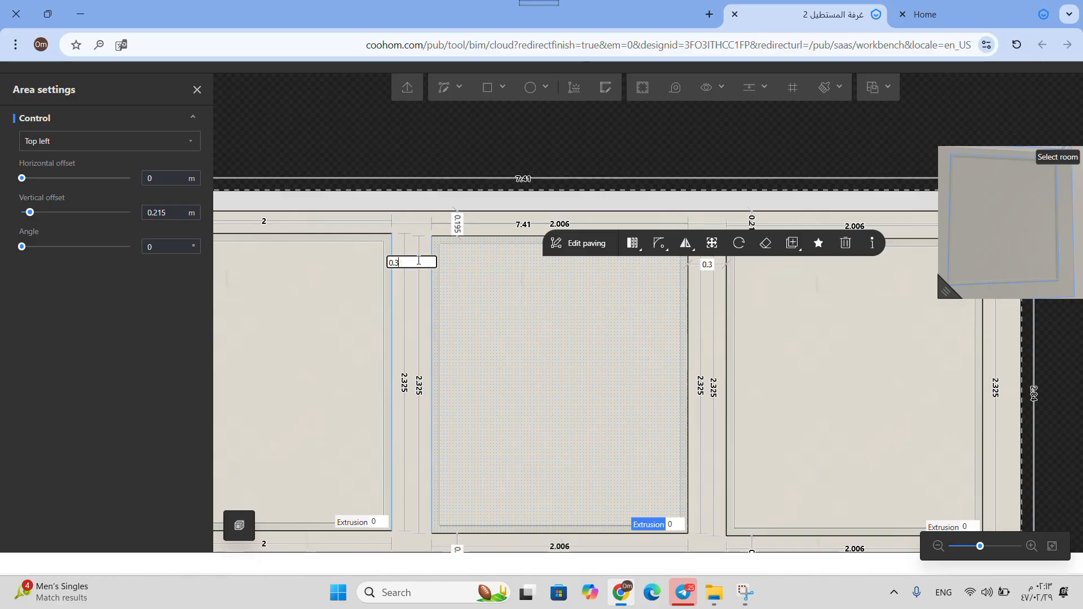
key("Return")
scroll(399, 291, "down", 2)
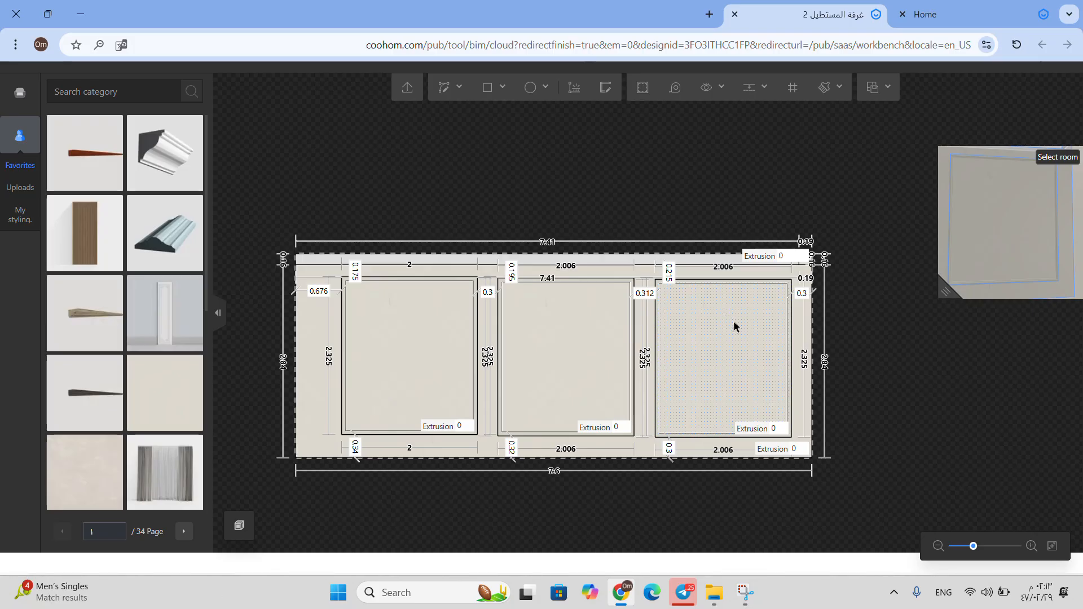
left_click(727, 293)
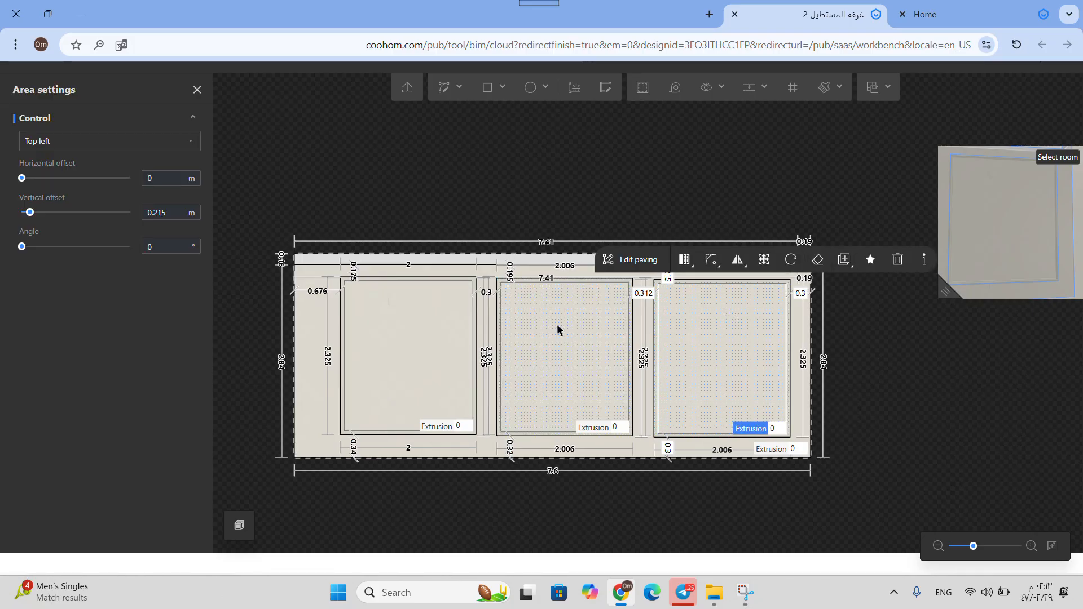
left_click(943, 412)
scroll(709, 372, "up", 2)
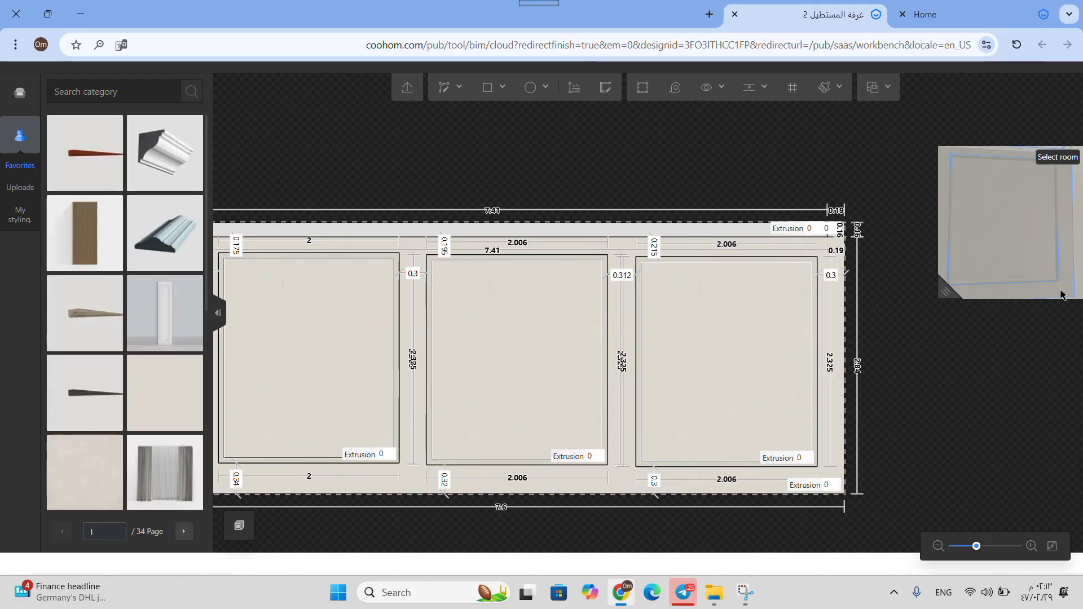
Place a gold scroll corner ornament from the Wall carving catalog near the middle panel's upper right corner.
left_click(19, 92)
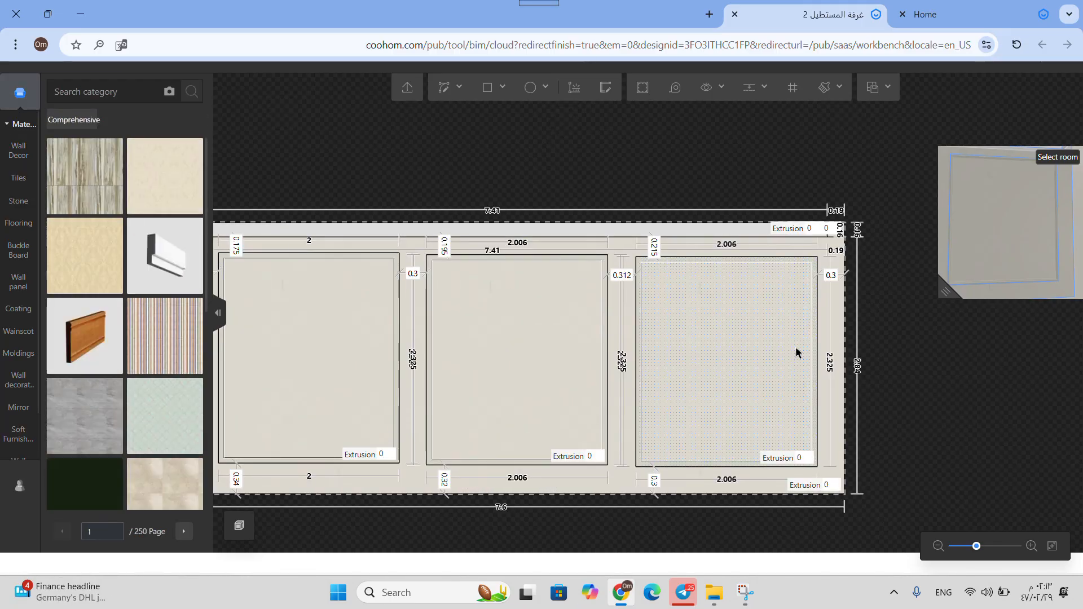
scroll(23, 430, "down", 1)
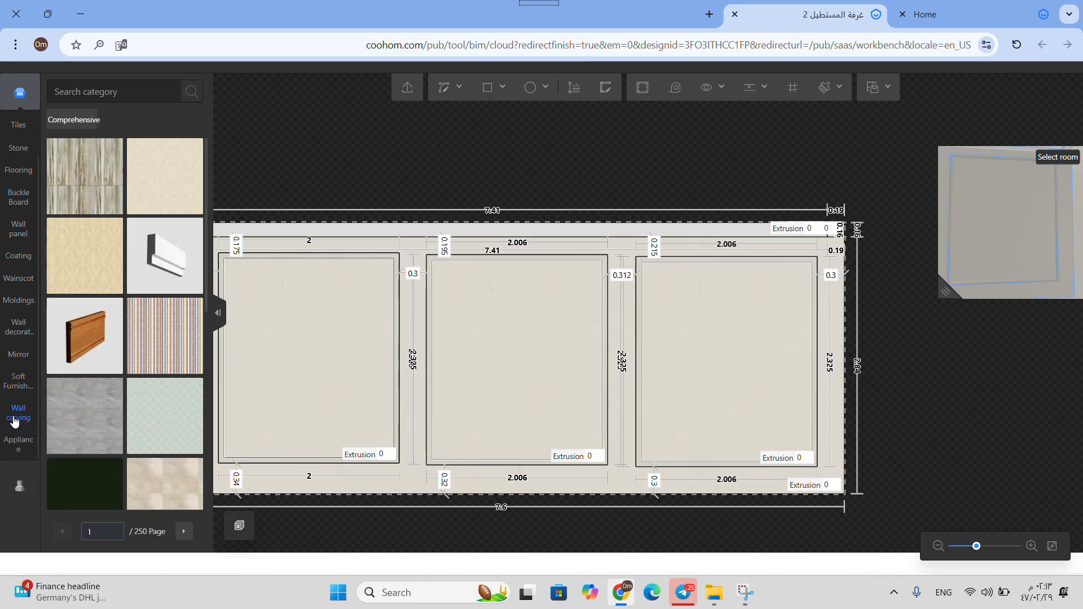
left_click(15, 417)
scroll(113, 415, "down", 1)
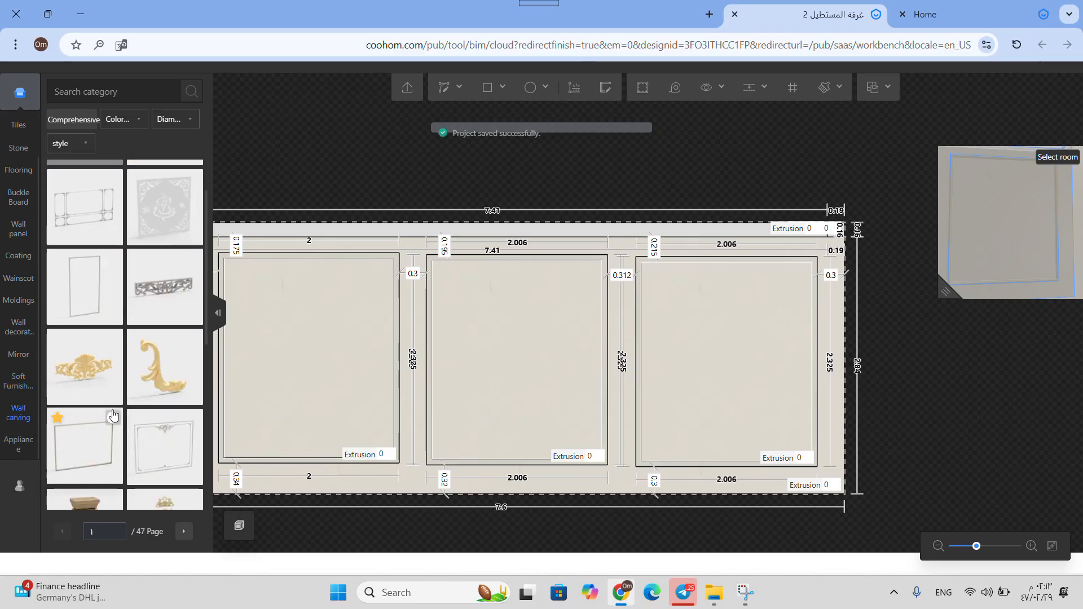
scroll(113, 415, "down", 2)
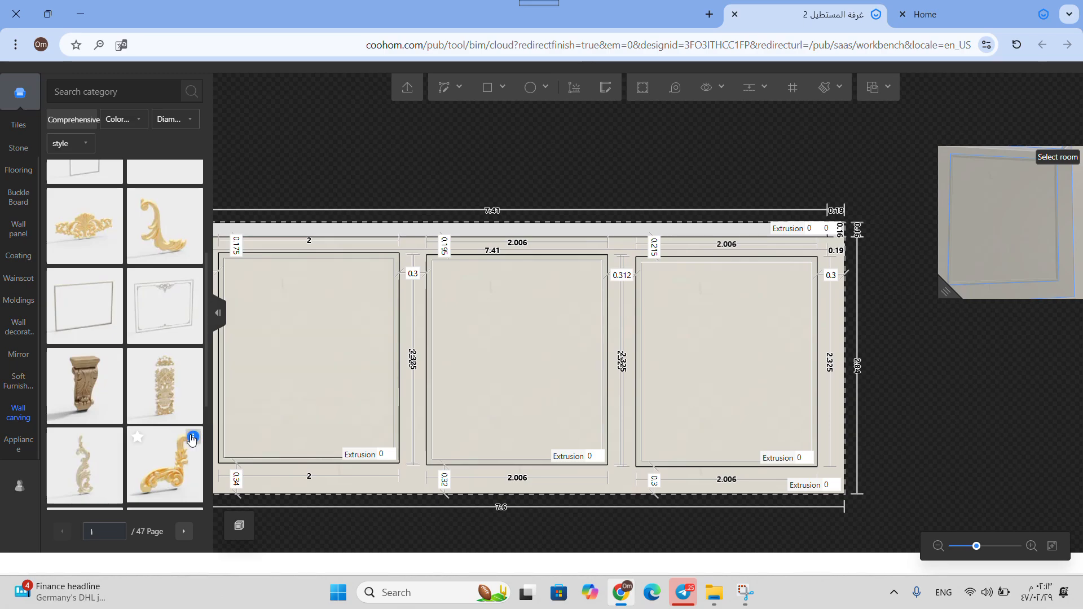
left_click(186, 446)
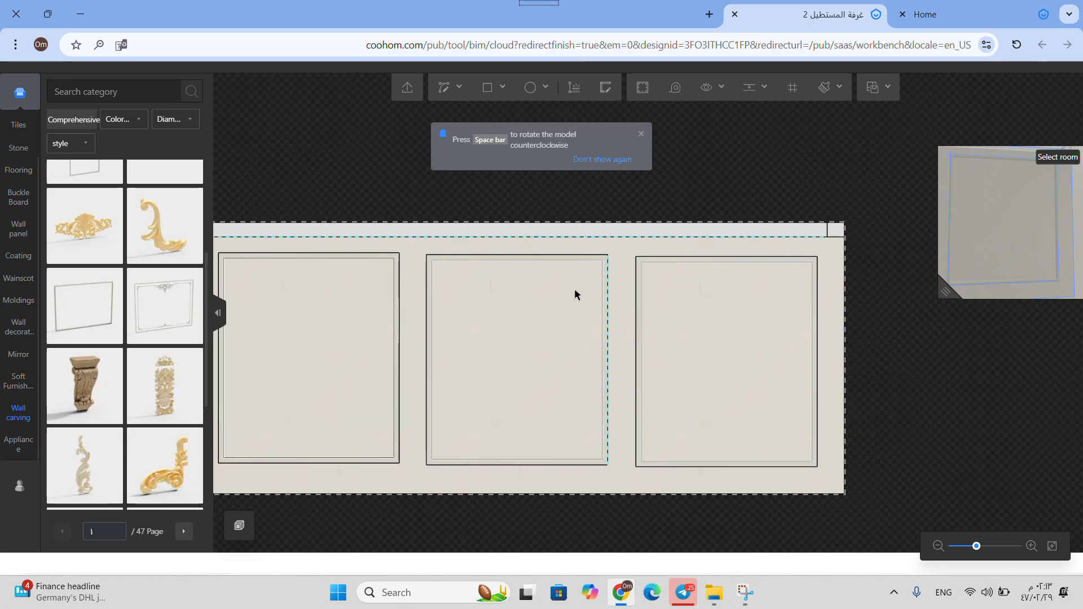
left_click(571, 311)
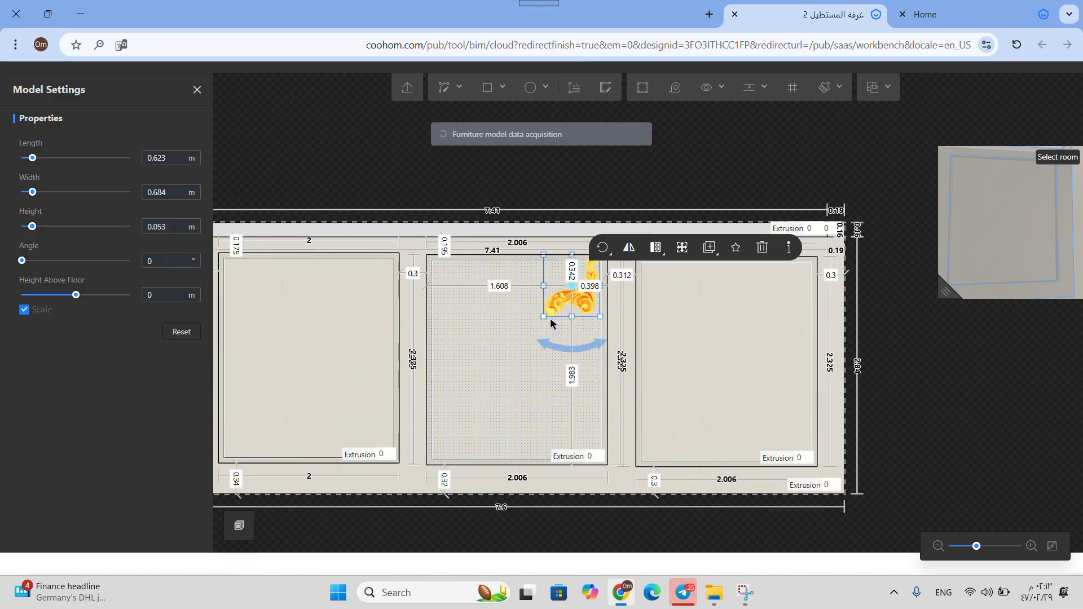
Enlarge the 3D preview and delete the gold scroll ornament from the middle panel.
left_click_drag(547, 343, 623, 319)
left_click_drag(956, 289, 850, 330)
left_click(769, 250)
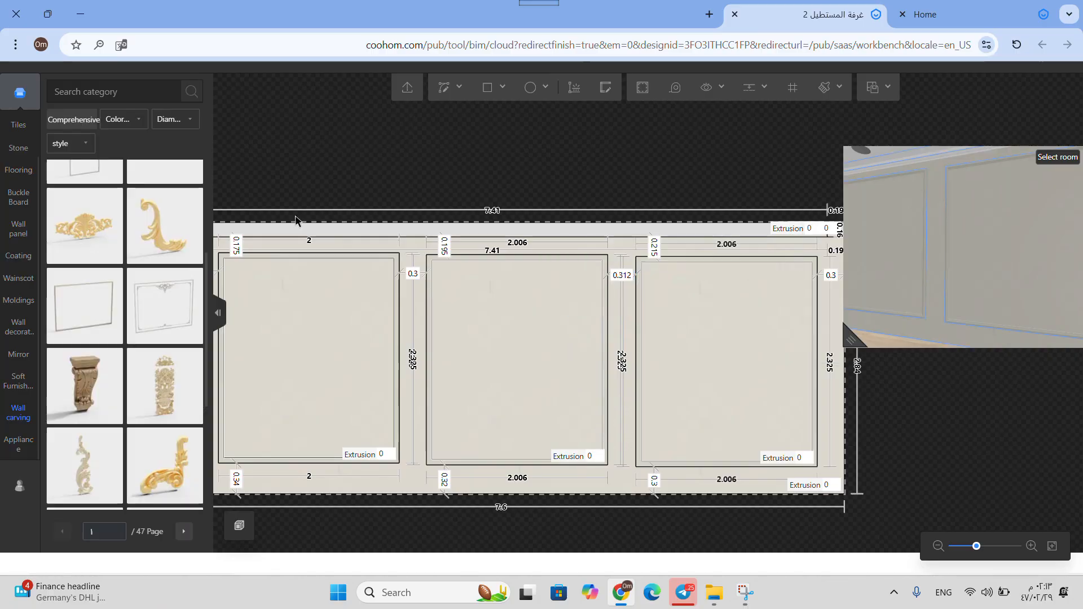
Place the grey floral corner ornament from page 3 of the Wall carving catalog in the middle panel's upper left corner.
scroll(143, 420, "down", 3)
scroll(143, 421, "down", 3)
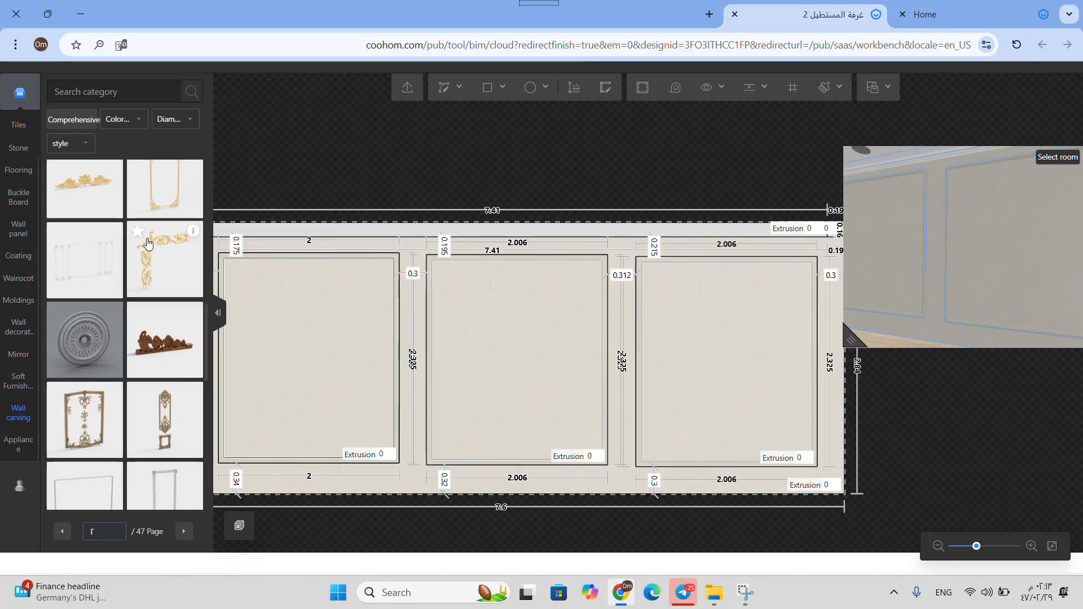
scroll(146, 316, "down", 10)
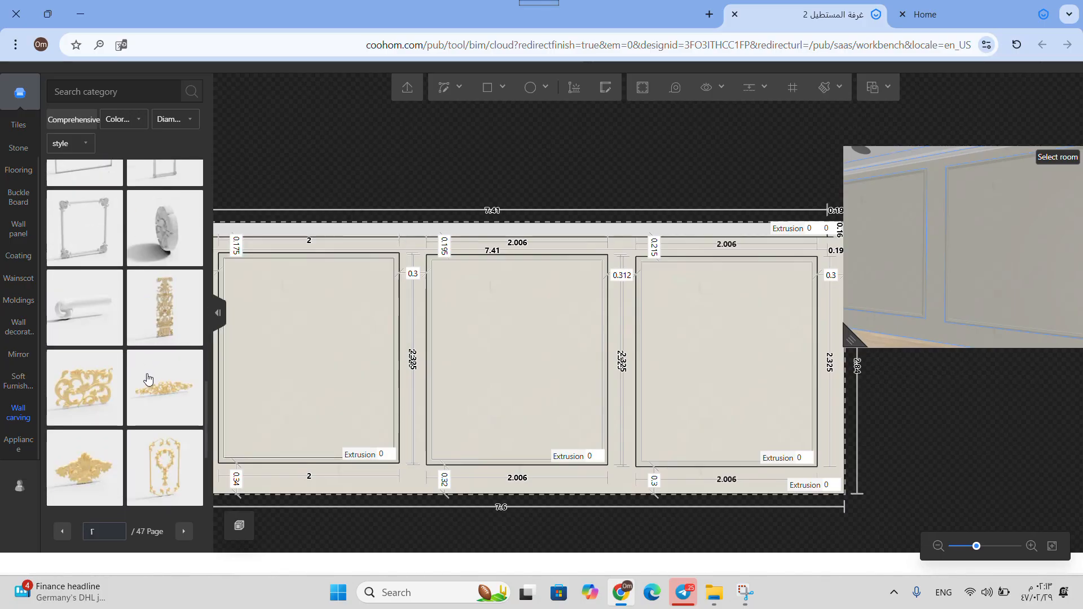
scroll(148, 378, "down", 1)
left_click_drag(75, 388, 454, 307)
scroll(455, 308, "up", 2)
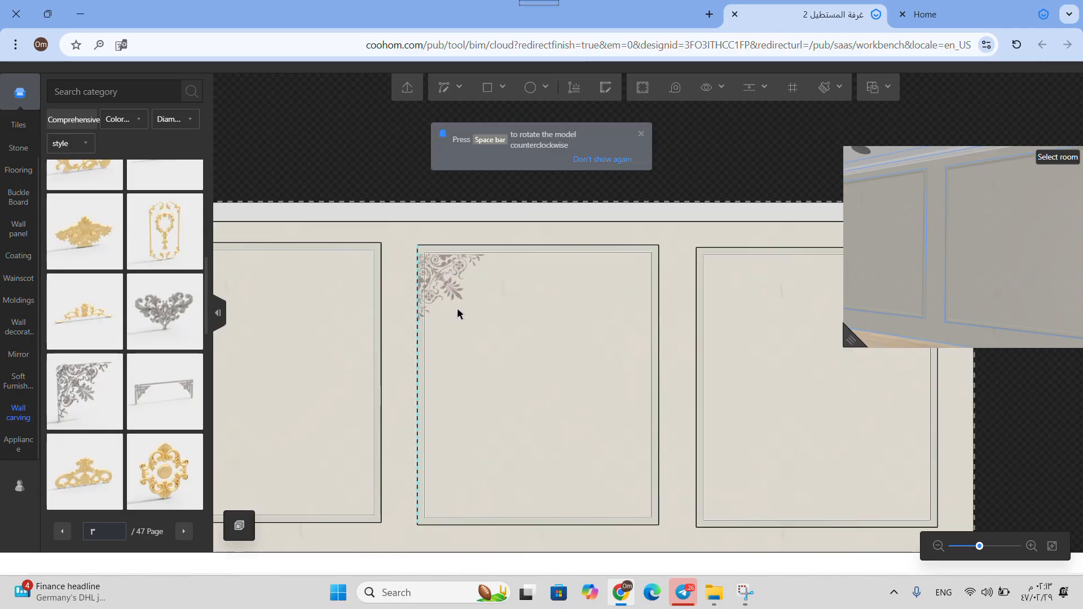
left_click(461, 314)
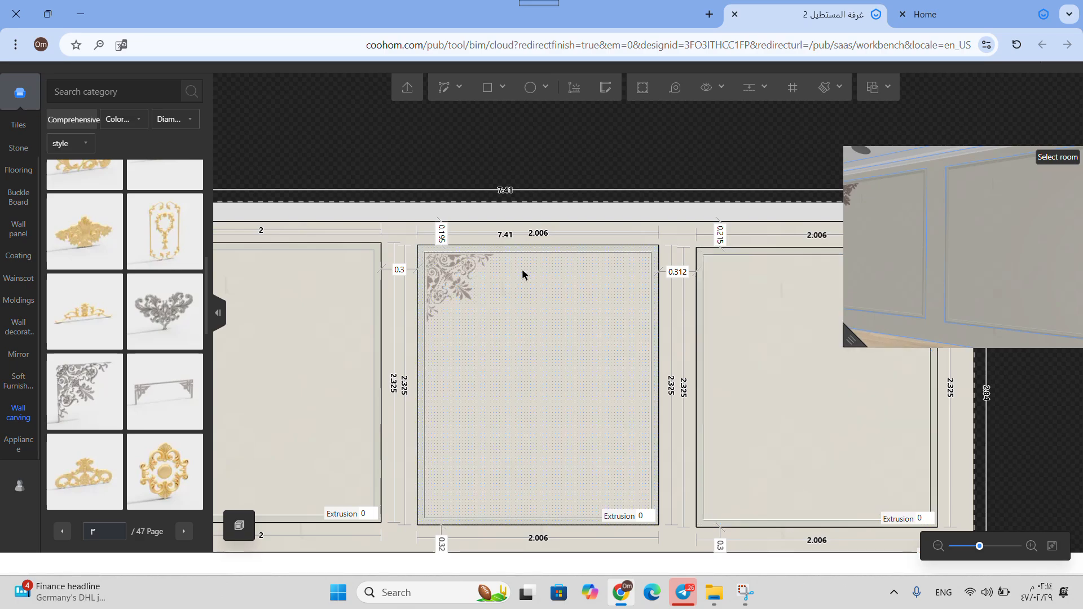
Copy the grey corner ornament to the middle panel's upper right corner, inside the molding frame.
left_click(459, 287)
mouse_move(608, 212)
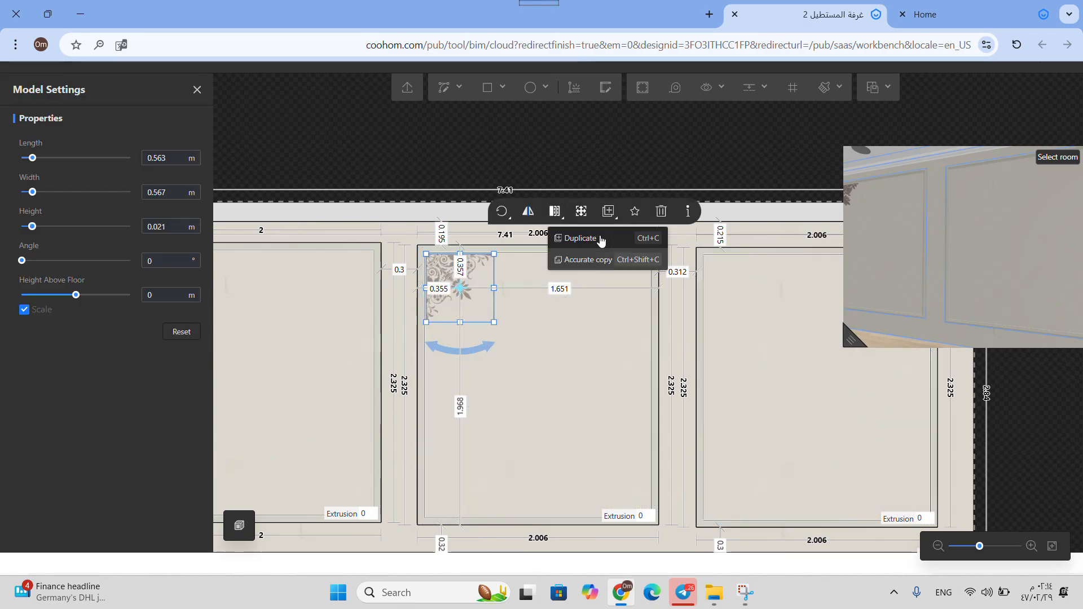
left_click(601, 258)
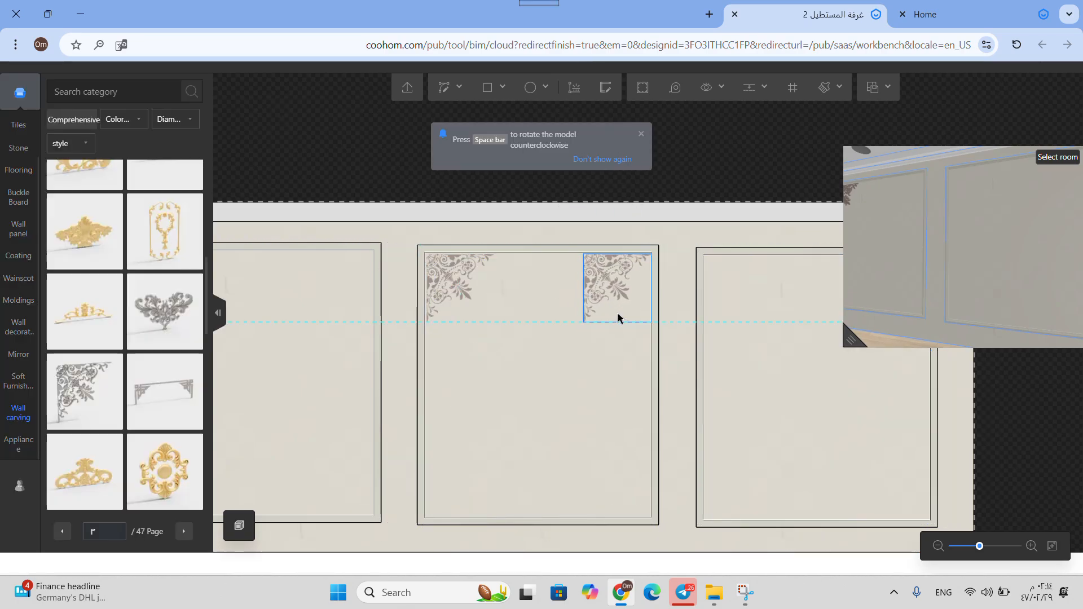
left_click(612, 299)
left_click(615, 307)
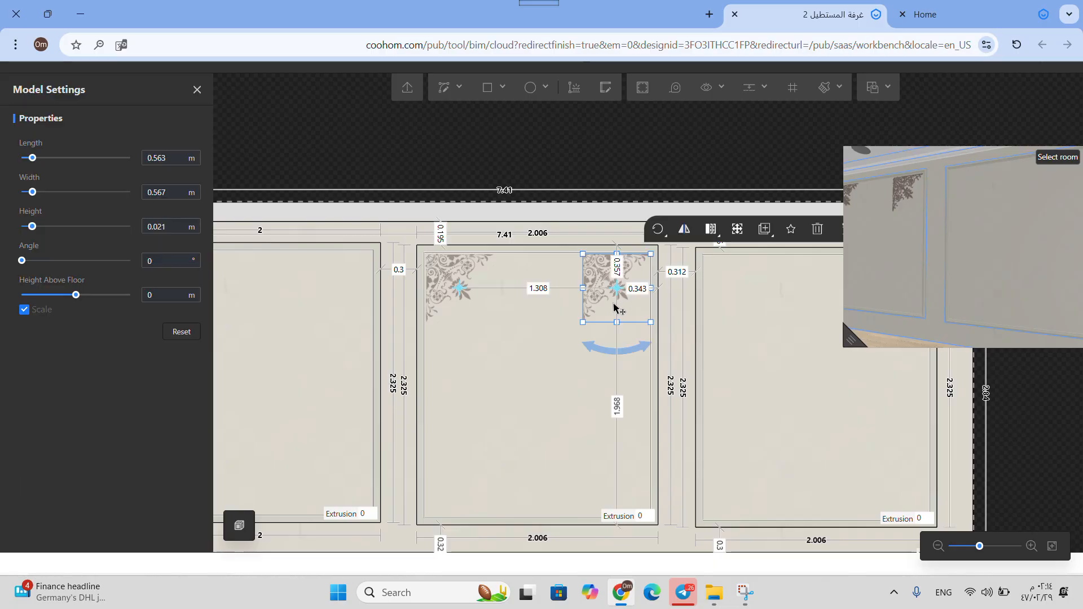
Try flipping the middle panel's upper right ornament left and right.
scroll(615, 307, "up", 1)
scroll(614, 308, "up", 1)
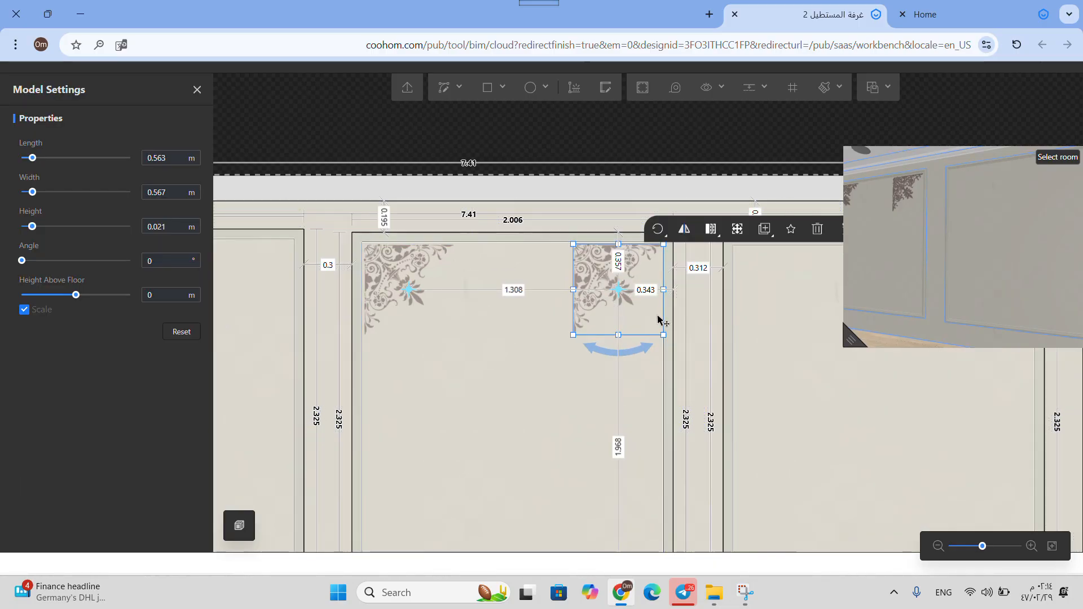
left_click(602, 386)
left_click(600, 273)
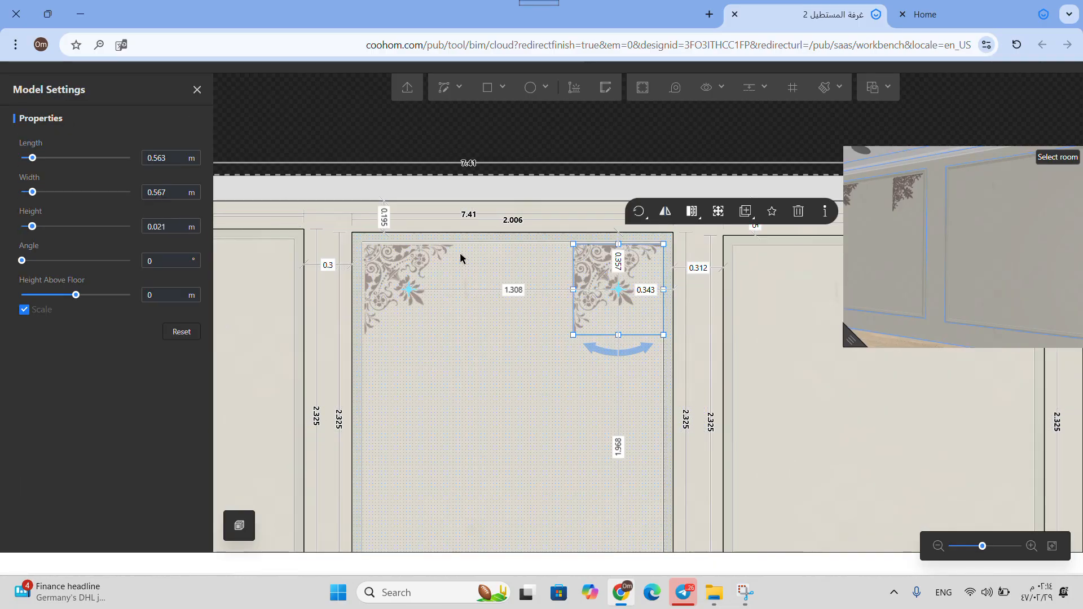
left_click(667, 217)
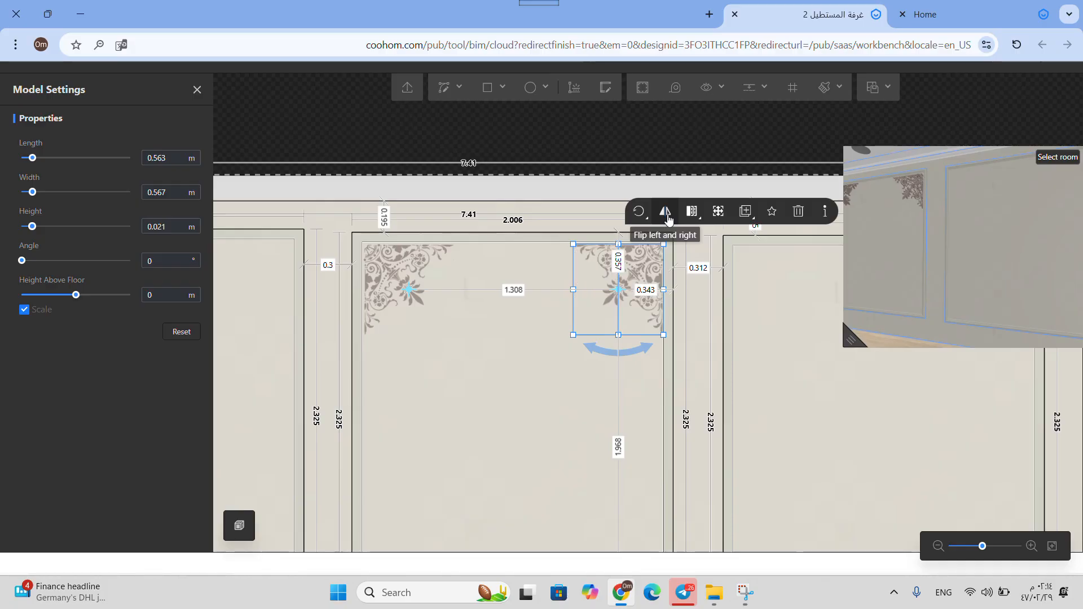
left_click(668, 217)
left_click(667, 217)
left_click(668, 217)
left_click(667, 217)
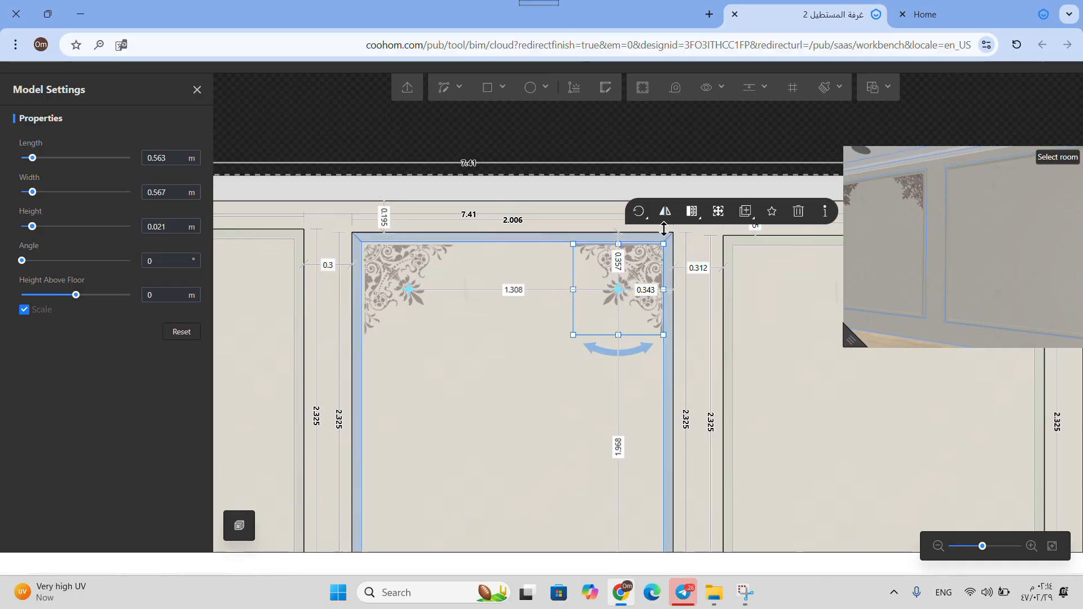
left_click(665, 212)
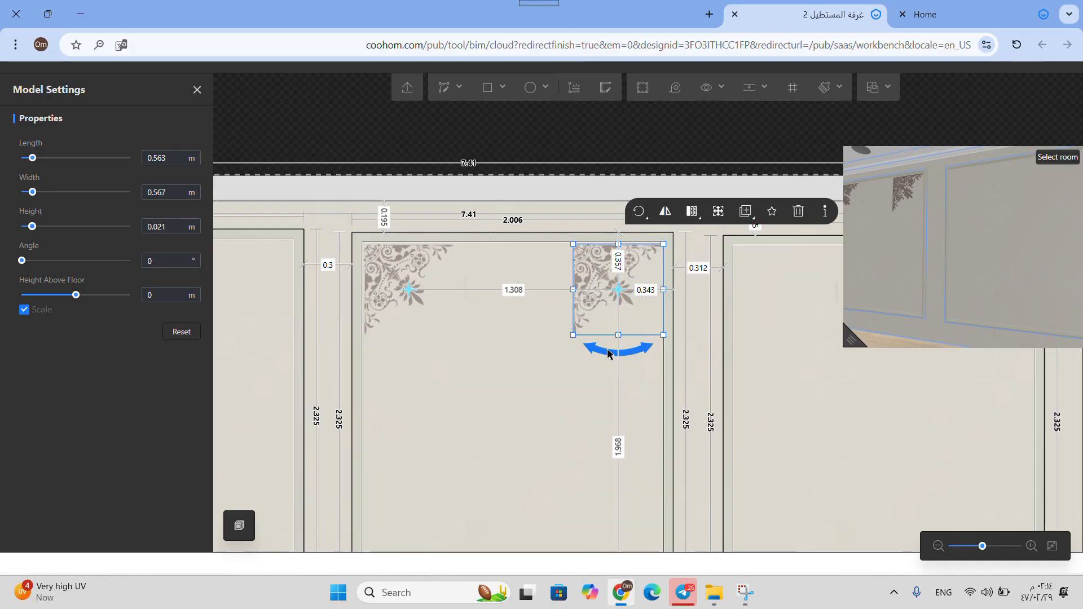
Rotate the middle panel's upper right ornament to 270°.
left_click_drag(646, 349, 585, 334)
scroll(502, 426, "down", 2)
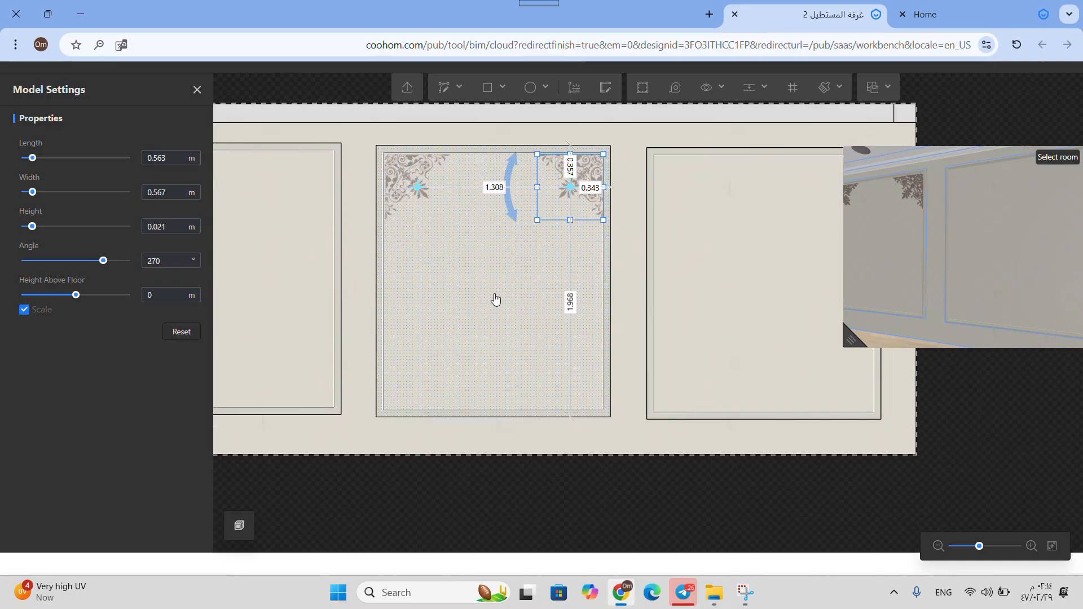
Place copies of the upper right ornament in the middle panel's lower right and lower left corners.
left_click(753, 211)
left_click(740, 249)
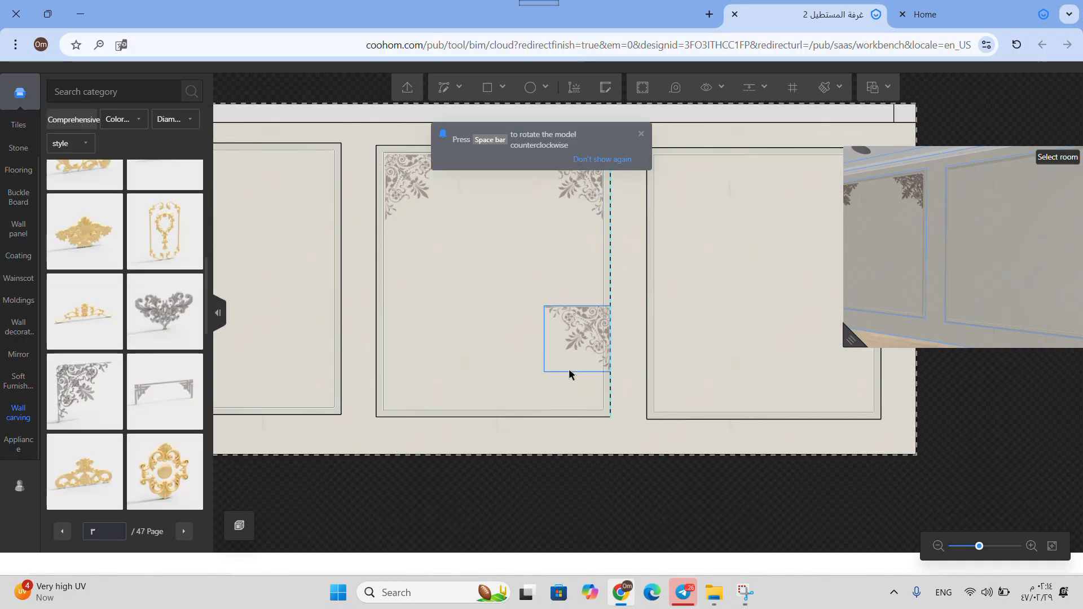
left_click(569, 401)
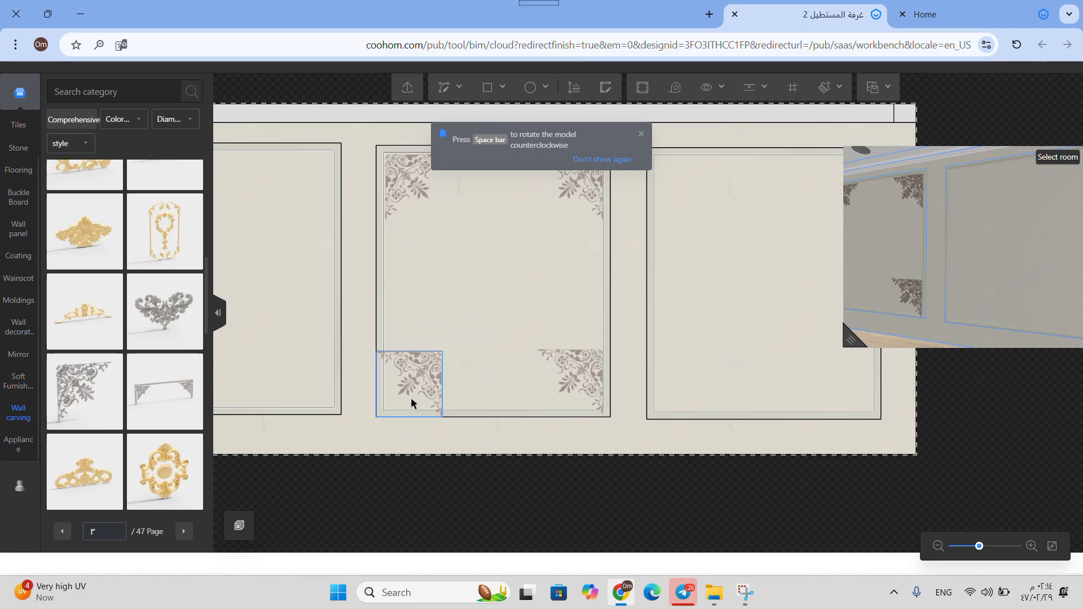
left_click(420, 401)
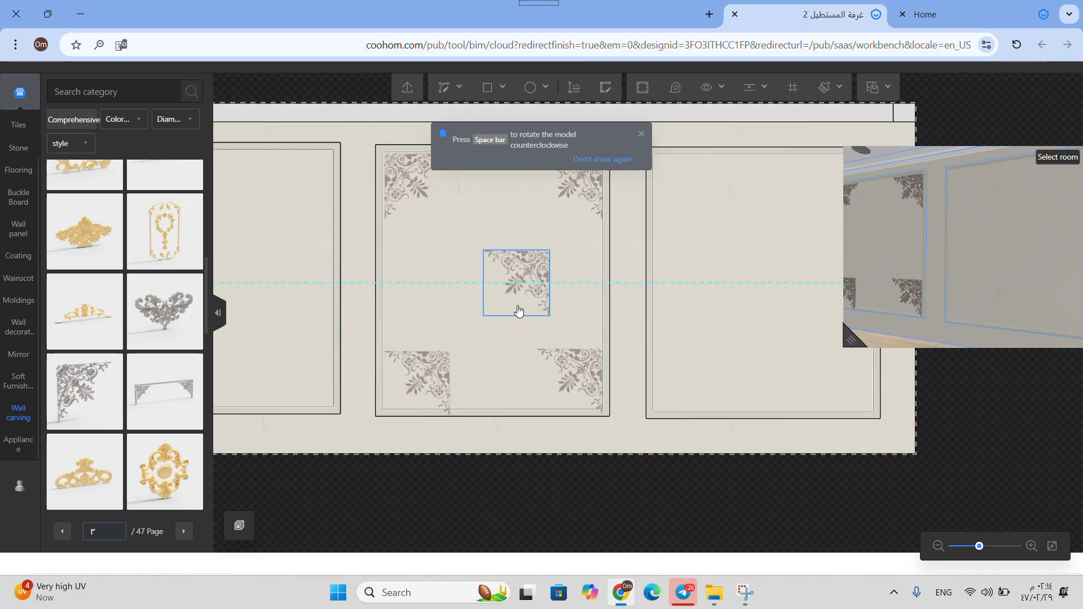
key("Escape")
Flip the middle panel's lower right ornament left and right, and rotate the lower left ornament to 90°.
left_click(582, 367)
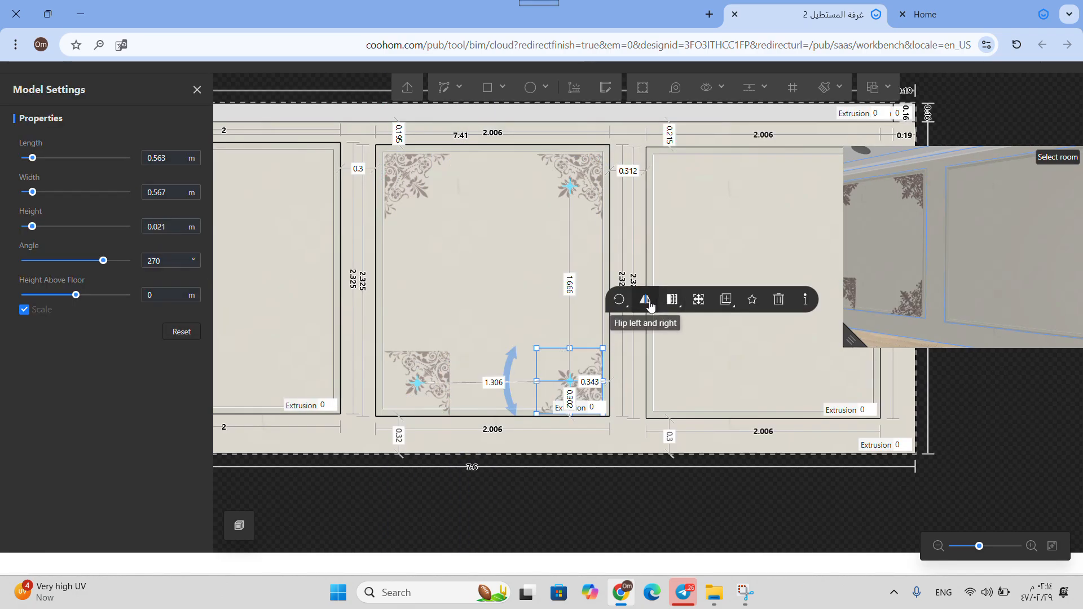
left_click(413, 382)
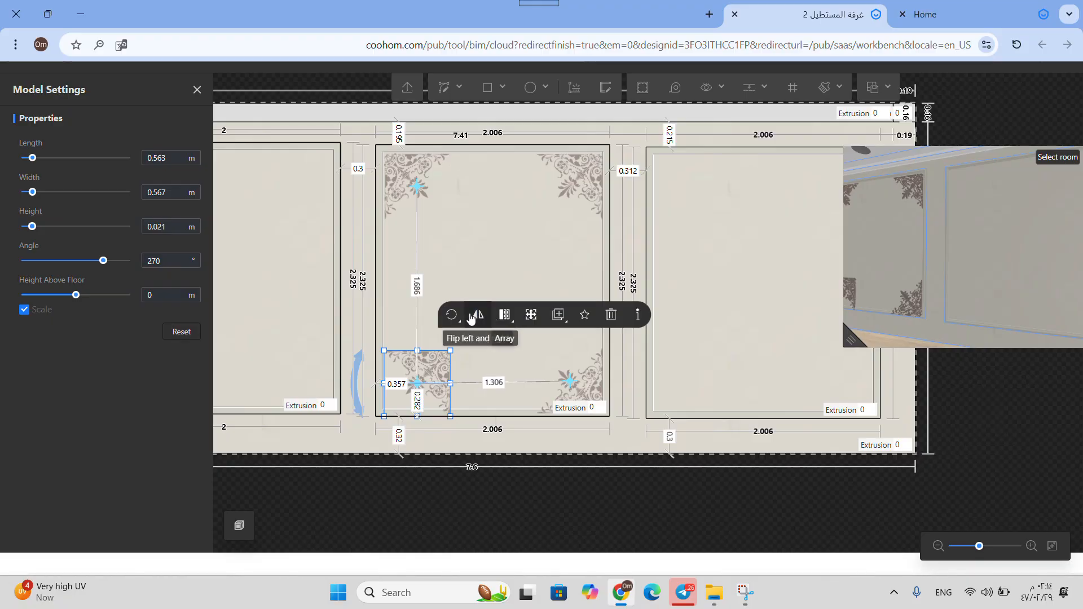
left_click(471, 316)
left_click(473, 316)
left_click(472, 315)
left_click(473, 316)
left_click_drag(358, 361, 435, 413)
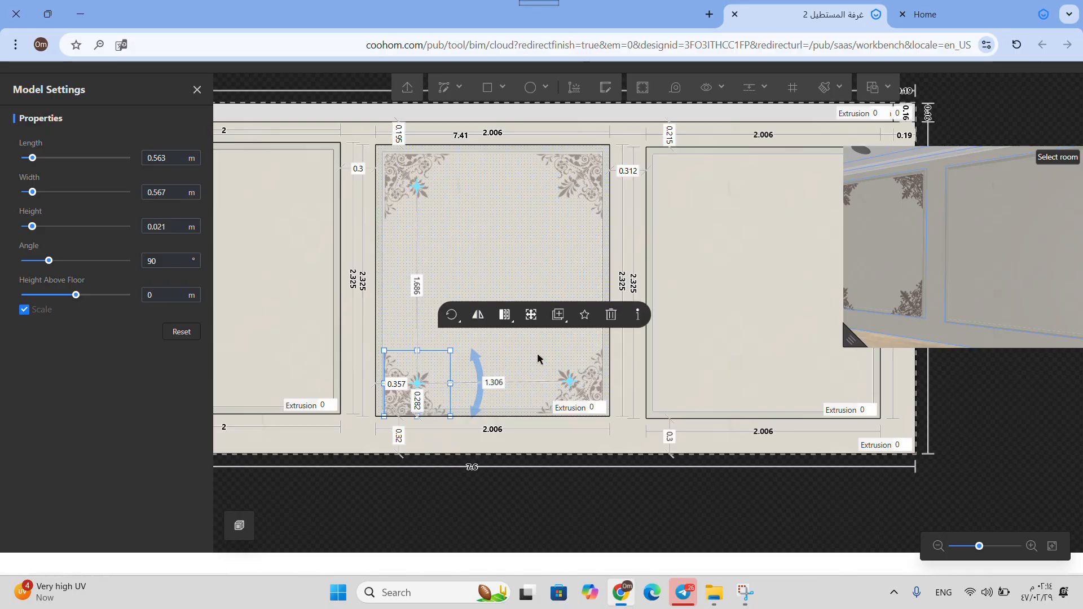
Copy the middle panel's lower left ornament into the lower left corners of the rightmost and leftmost panels.
scroll(672, 348, "down", 1)
middle_click_drag(672, 348, 568, 358)
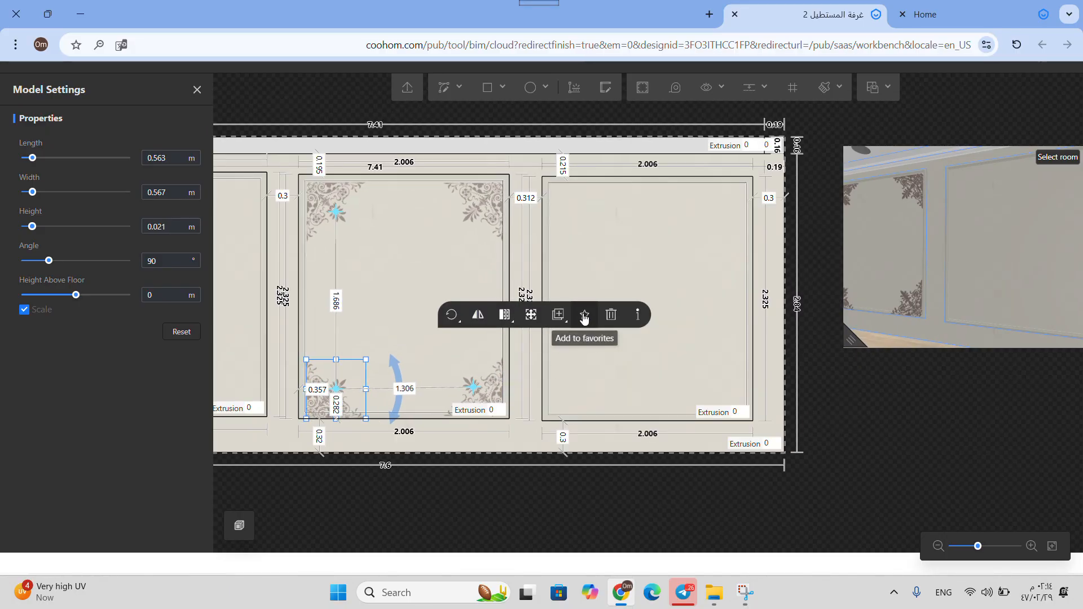
left_click(557, 314)
left_click(553, 344)
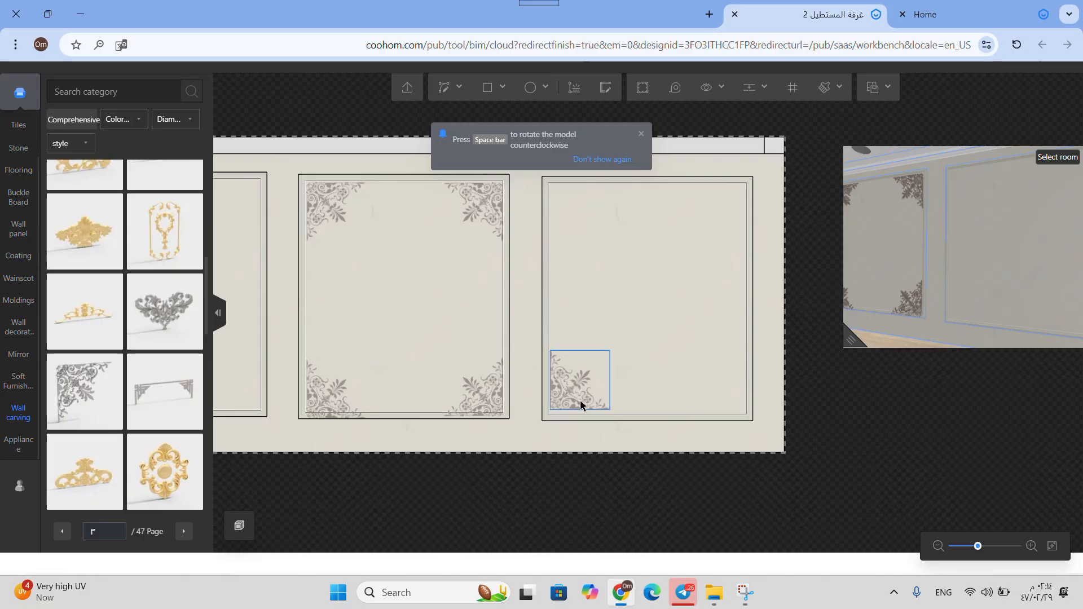
left_click(580, 403)
scroll(440, 386, "down", 3)
middle_click_drag(423, 375, 589, 400)
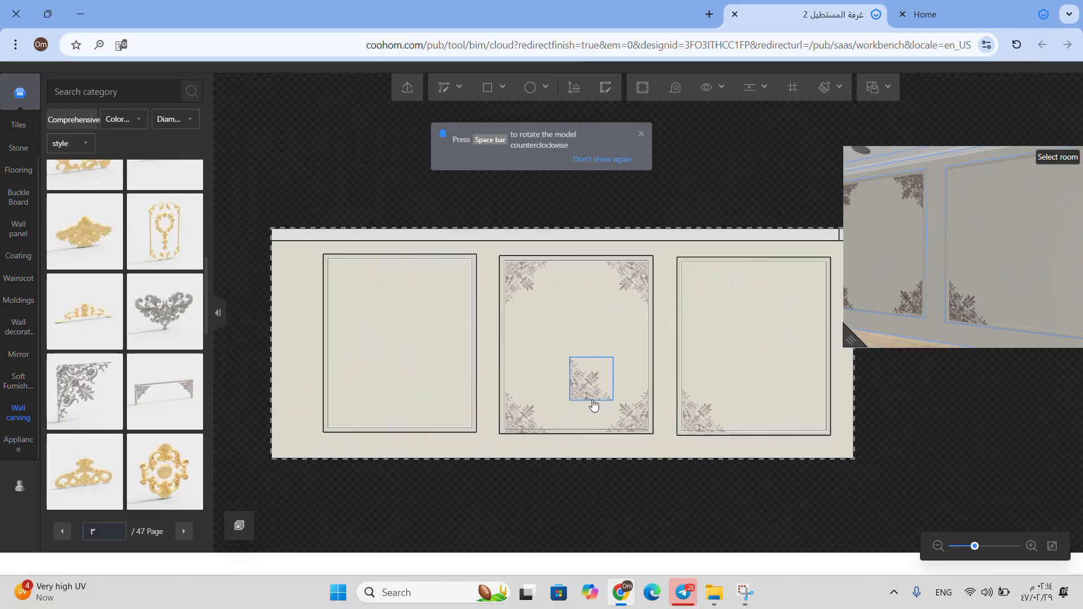
scroll(395, 409, "up", 4)
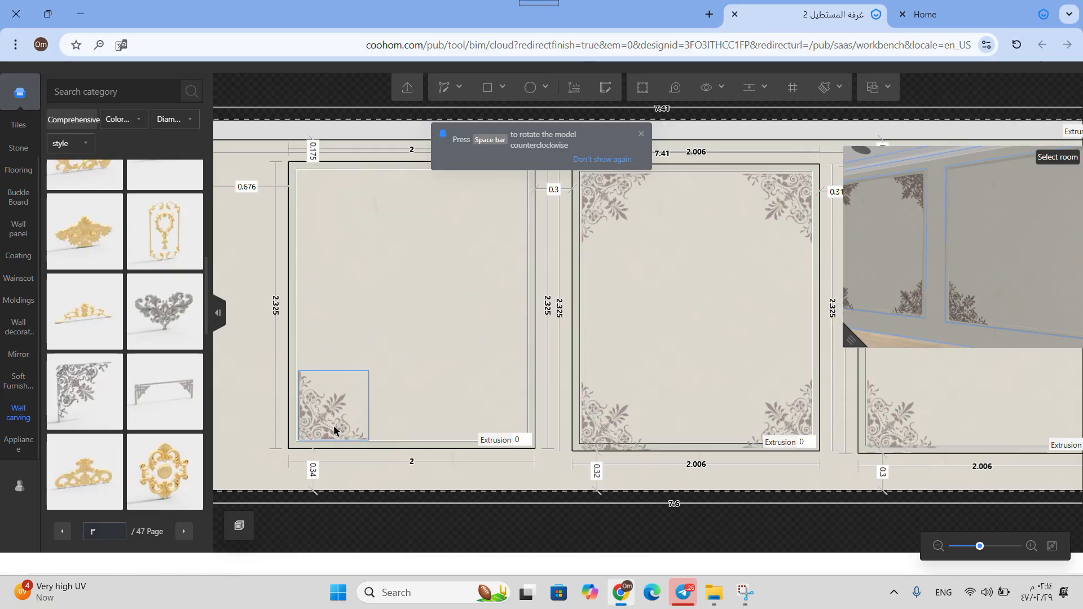
left_click(338, 419)
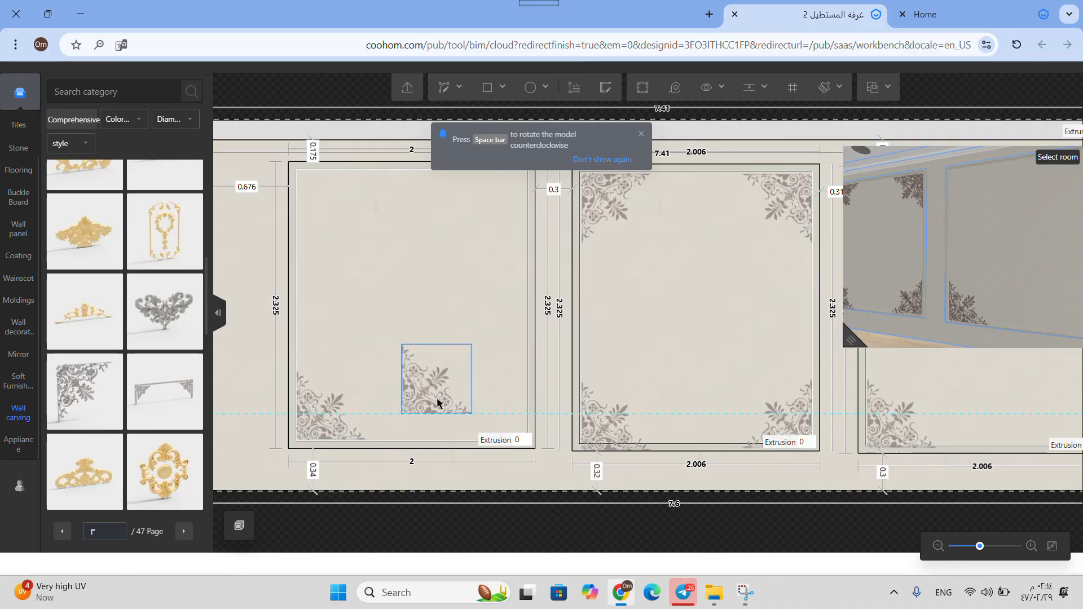
Copy the middle panel's upper left ornament into the leftmost panel's upper left corner.
scroll(448, 388, "down", 1)
left_click(582, 256)
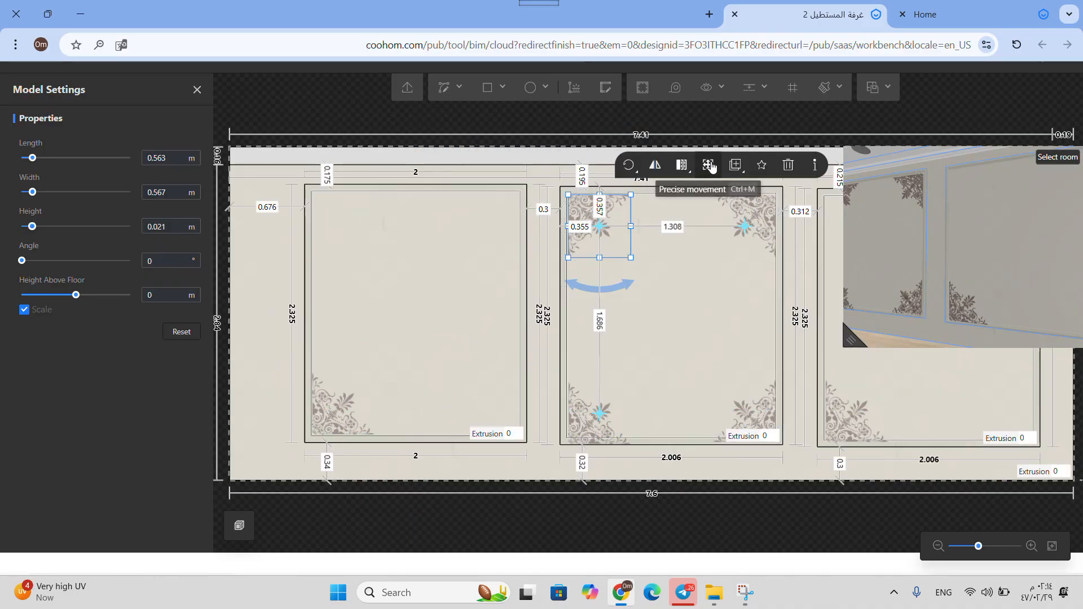
left_click(700, 194)
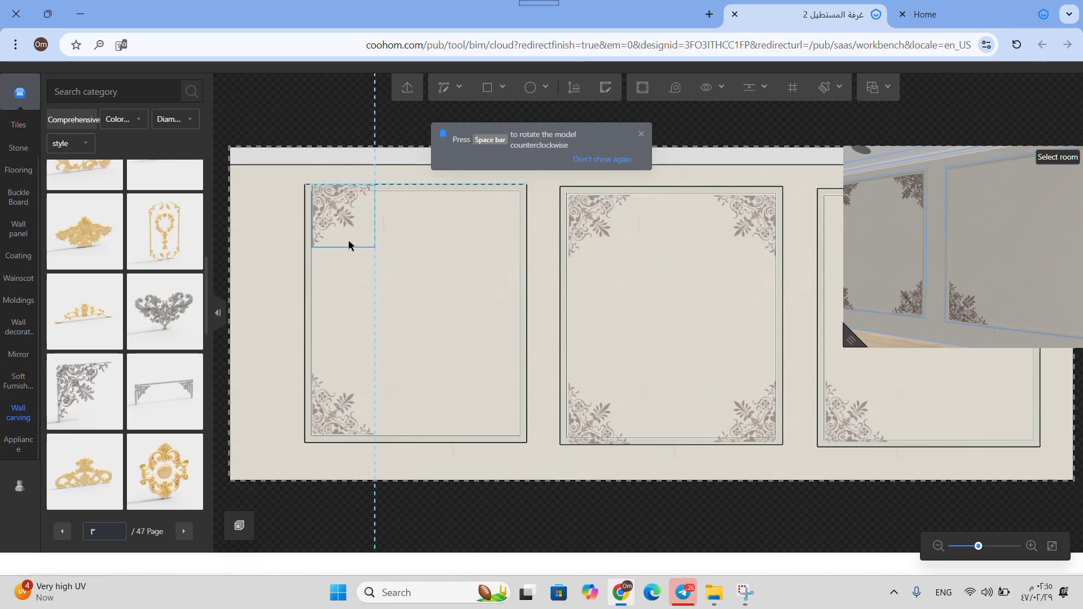
left_click(345, 248)
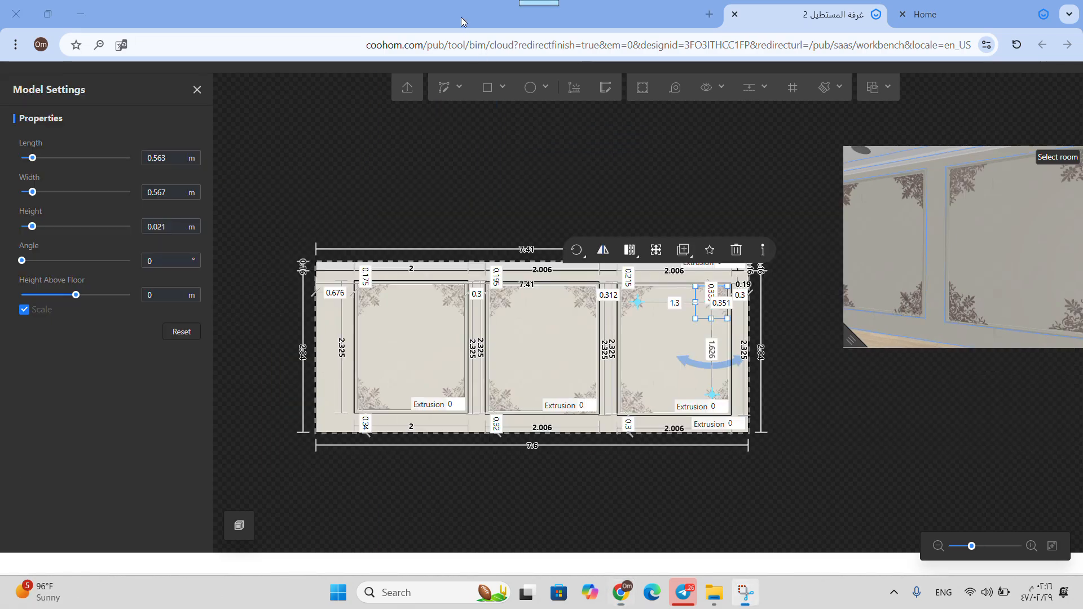
Enlarge the 3D preview and examine the corner ornaments on all three framed panels.
scroll(613, 362, "up", 2)
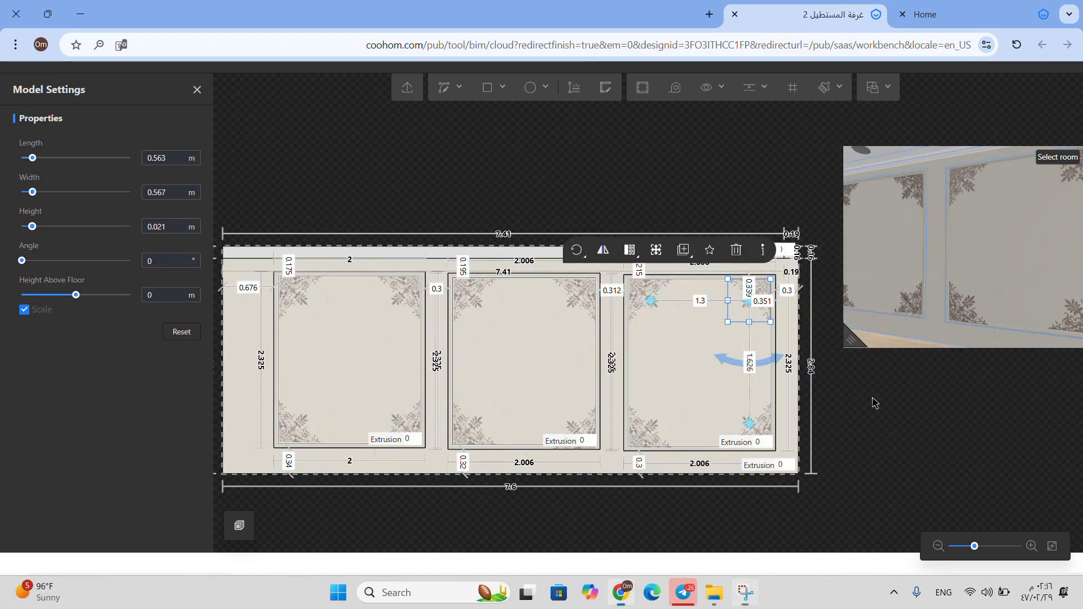
left_click(851, 458)
left_click_drag(851, 458, 837, 434)
left_click_drag(863, 338, 364, 489)
left_click_drag(624, 379, 588, 362)
left_click_drag(553, 289, 376, 307)
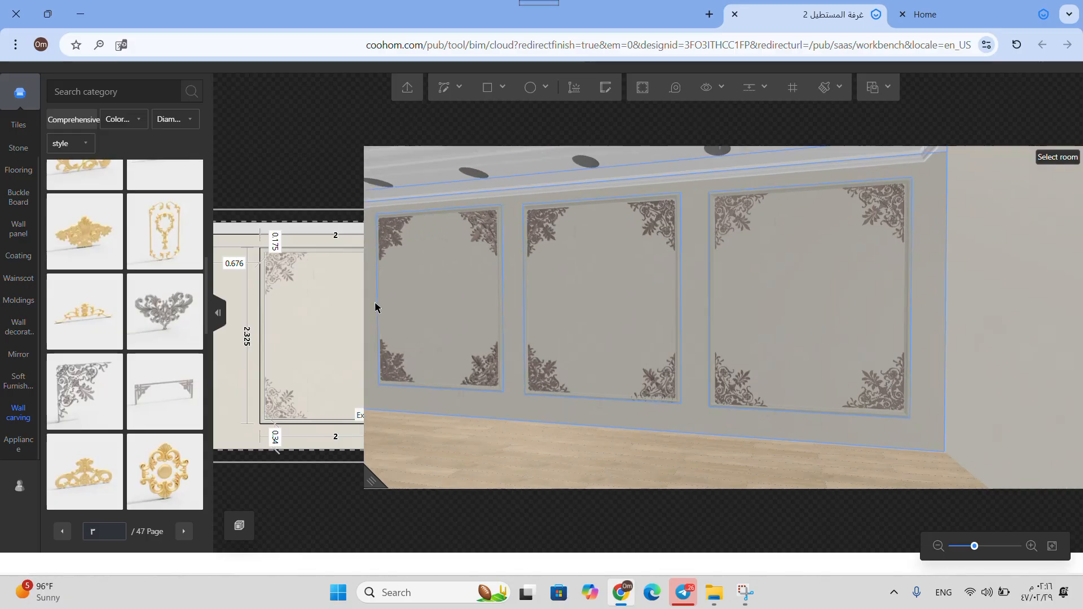
Reposition the leftmost panel's upper left ornament so it sits in the inner corner of the molding frame.
left_click(284, 273)
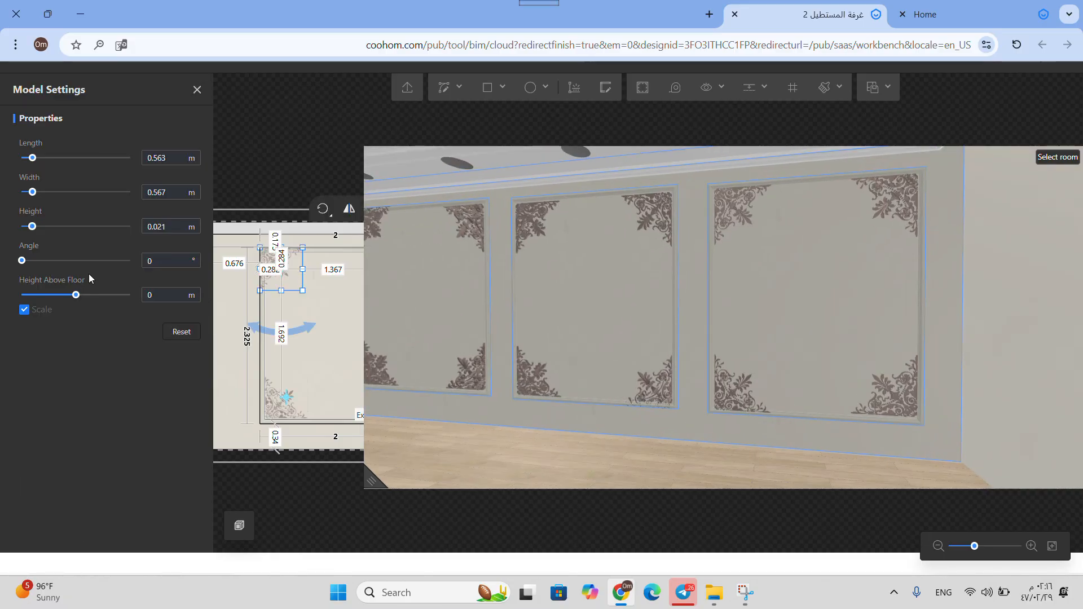
left_click(197, 90)
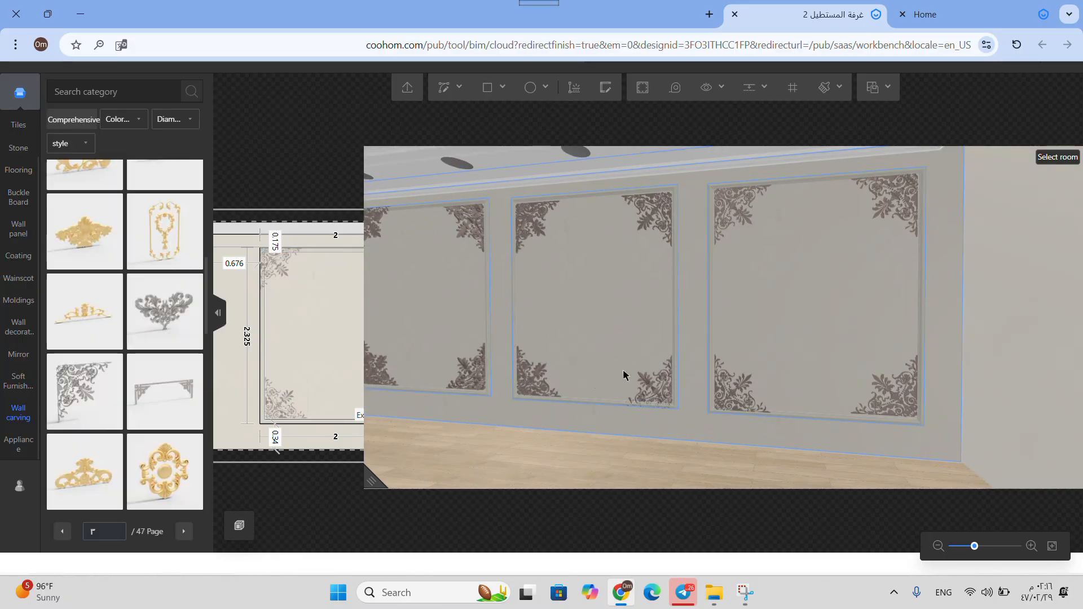
scroll(294, 257, "up", 2)
left_click_drag(258, 265, 269, 271)
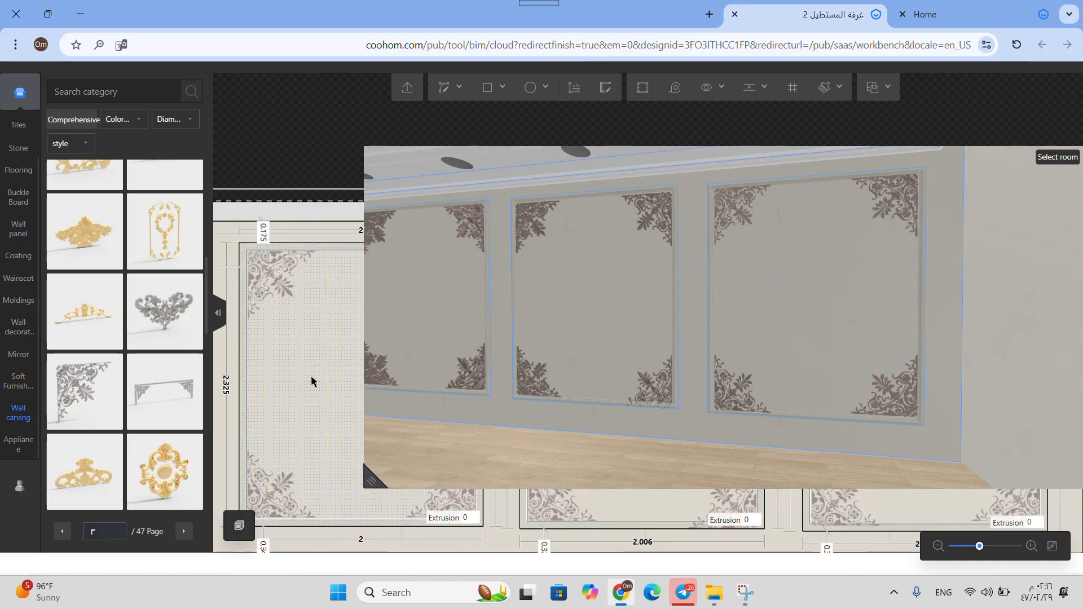
Shrink the 3D preview so that the whole wall elevation with its three panels can be seen beside it.
scroll(308, 356, "down", 2)
scroll(601, 319, "down", 1)
left_click_drag(664, 322, 702, 382)
left_click_drag(353, 481, 773, 425)
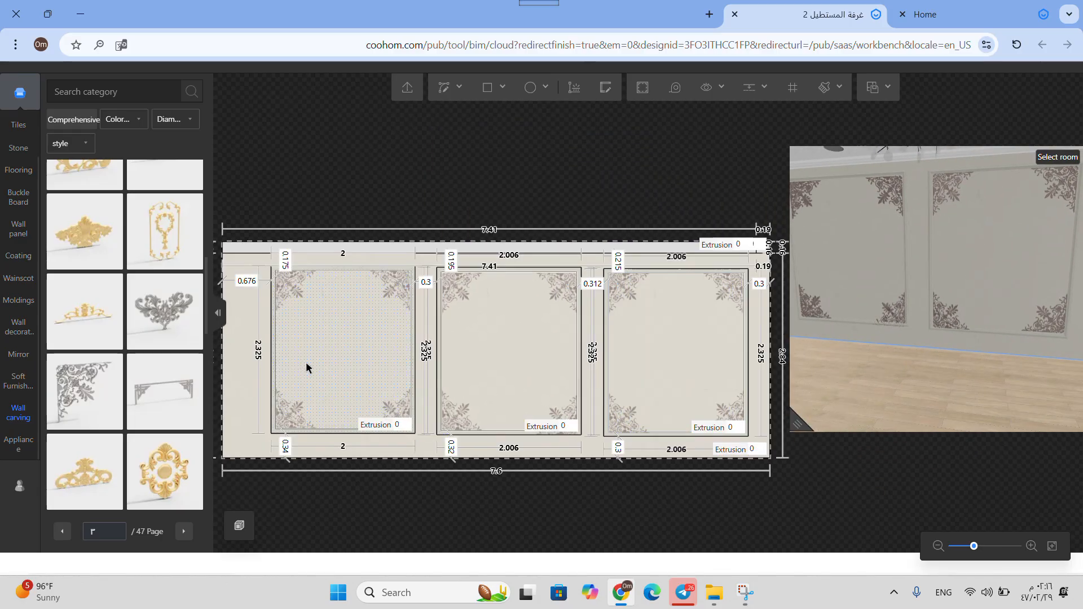
Browse the wall decoration and wainscot catalogs for a decorative panel that suits the framed wall.
left_click(19, 326)
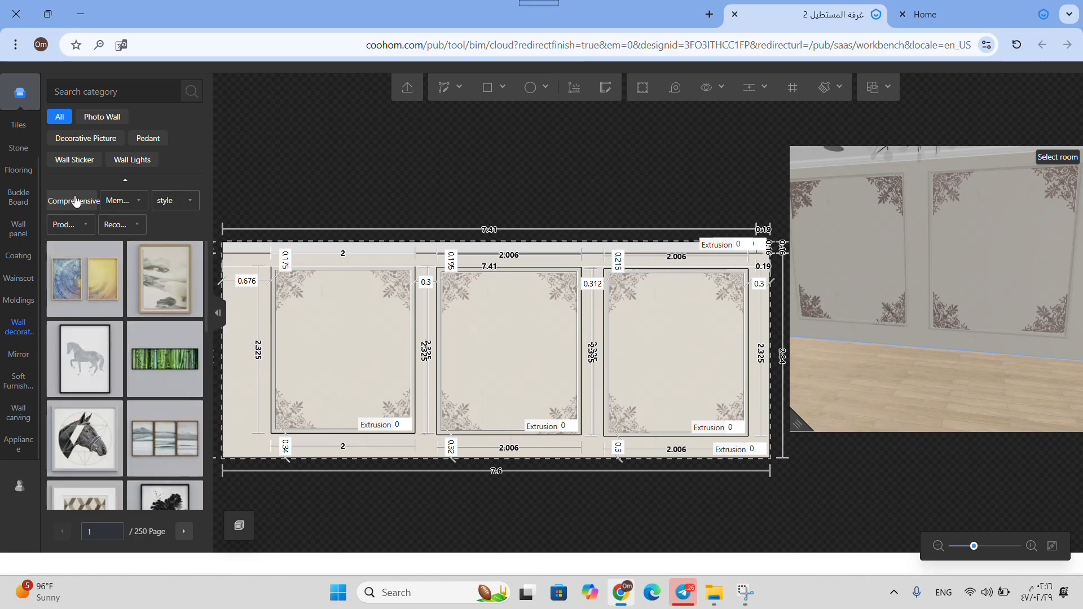
left_click(31, 288)
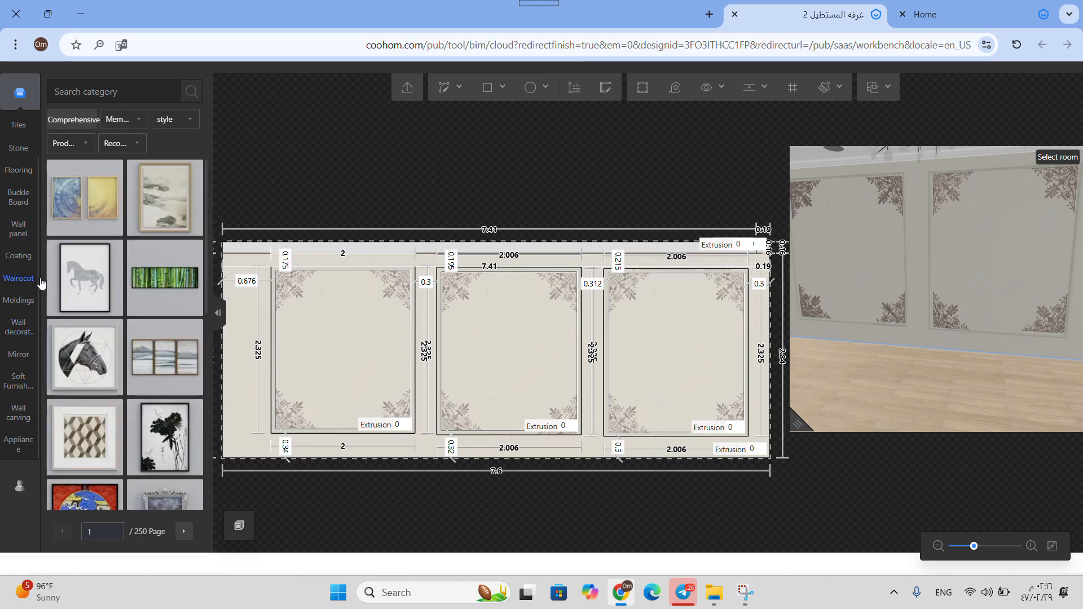
scroll(129, 313, "down", 5)
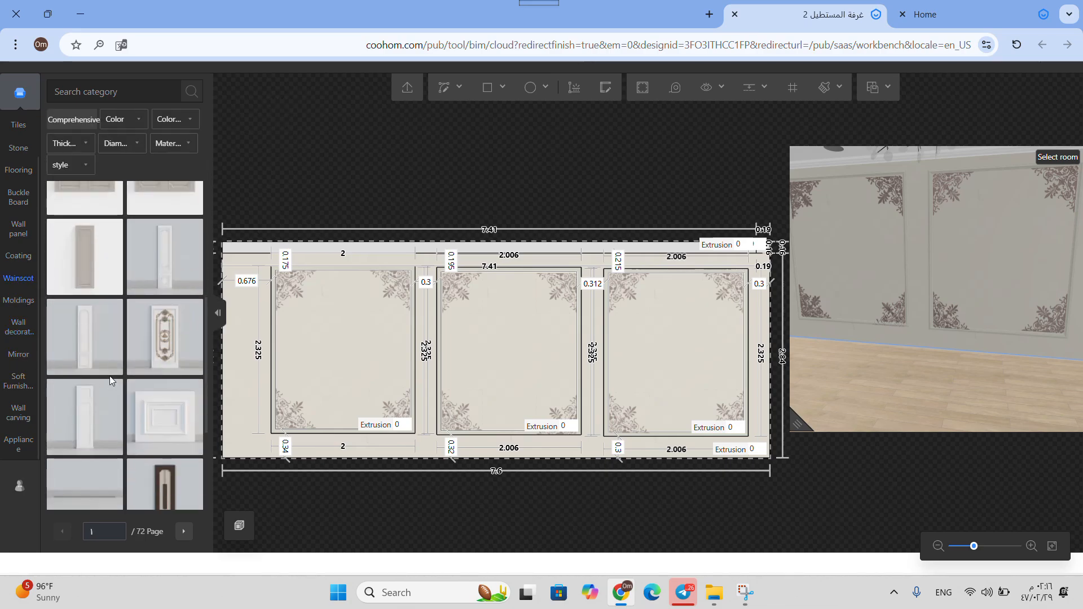
scroll(169, 426, "down", 10)
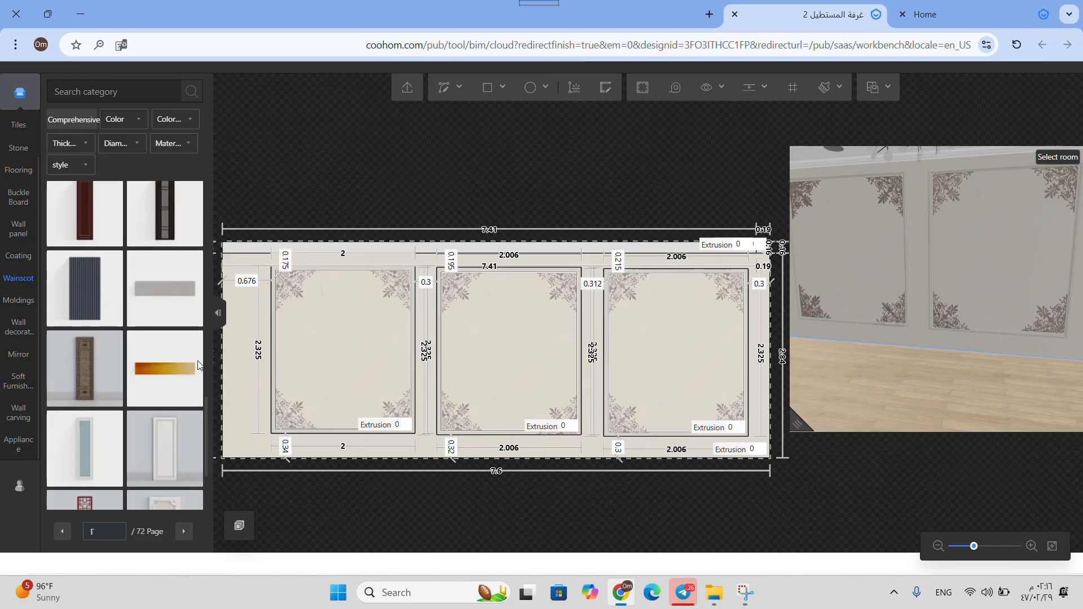
scroll(177, 422, "up", 5)
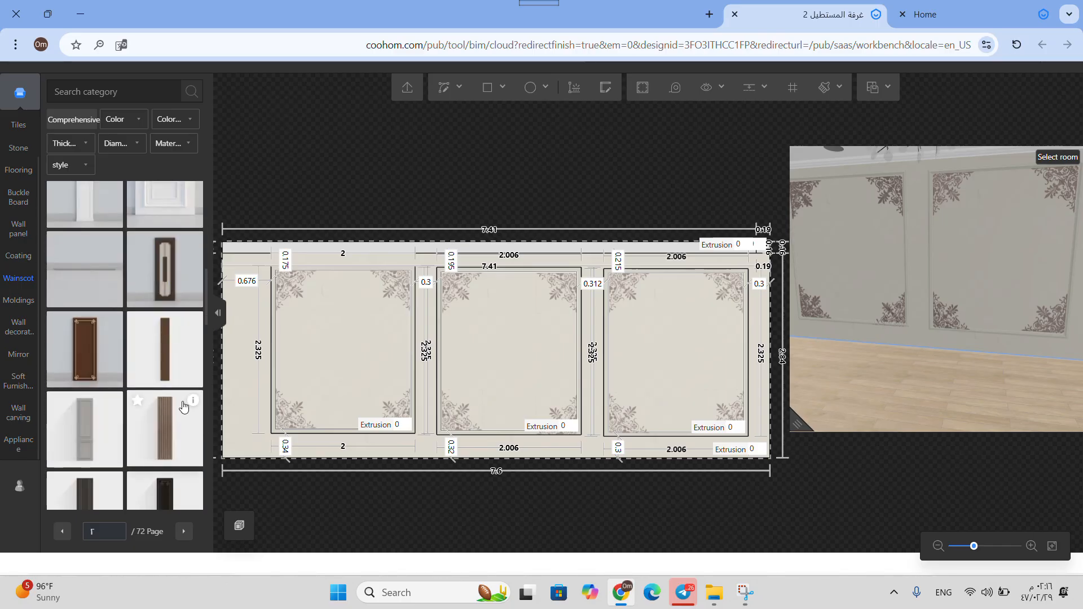
mouse_move(192, 401)
scroll(180, 407, "down", 10)
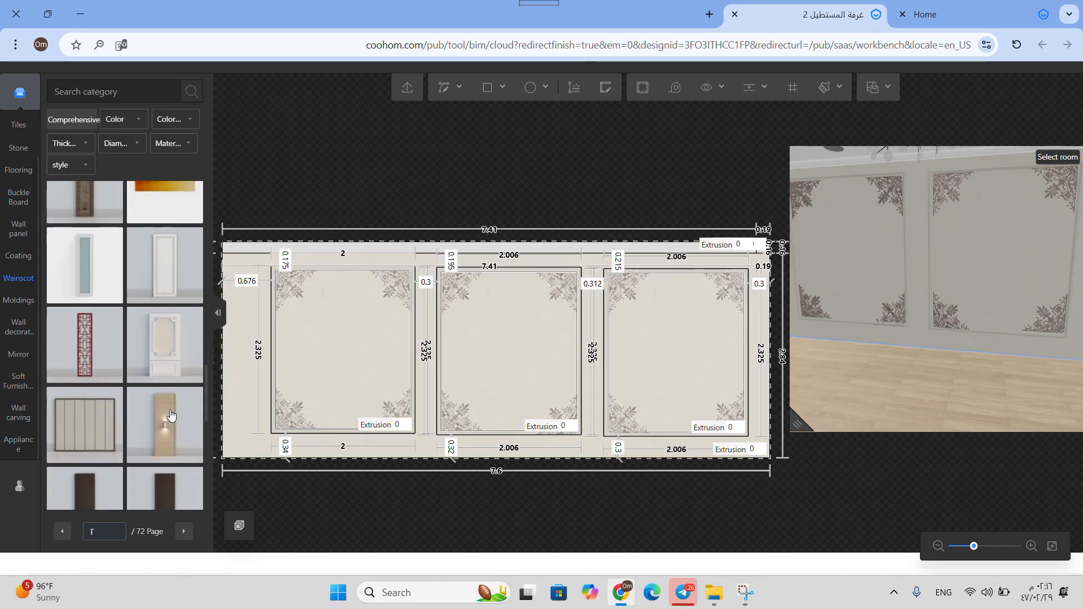
scroll(172, 415, "down", 5)
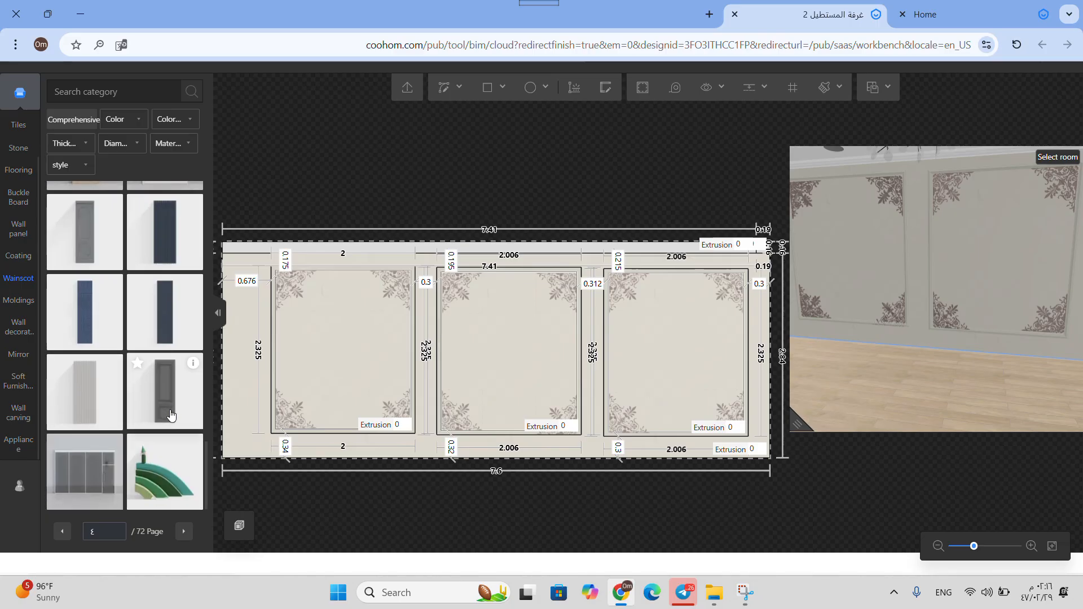
mouse_move(189, 284)
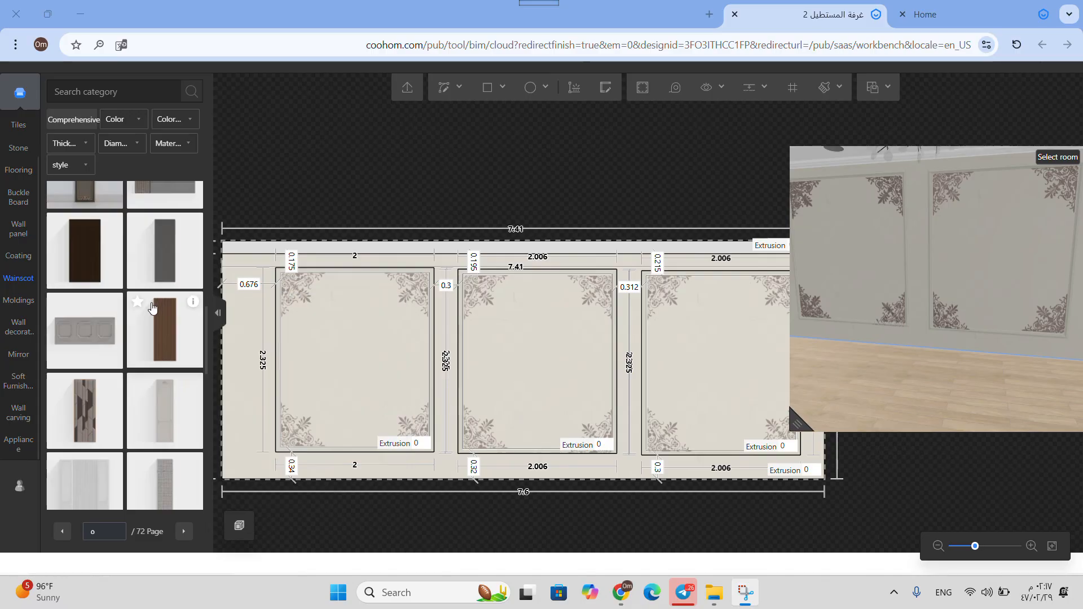
Mark the brown slatted wainscot panel Weatherboarding24 as a favorite and look at its enlarged preview.
left_click(137, 301)
mouse_move(194, 305)
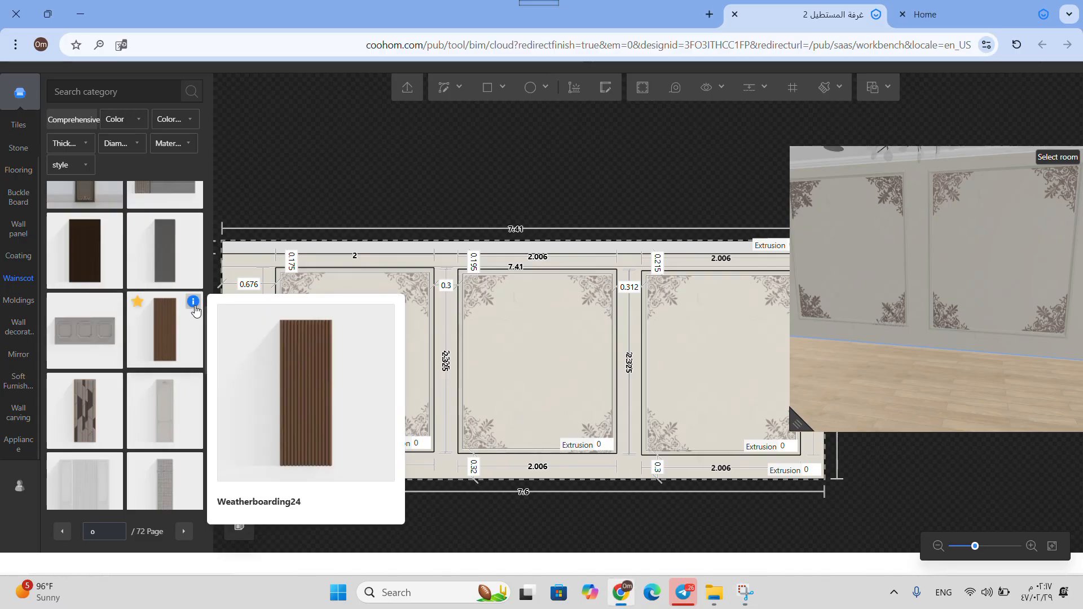
scroll(168, 373, "down", 10)
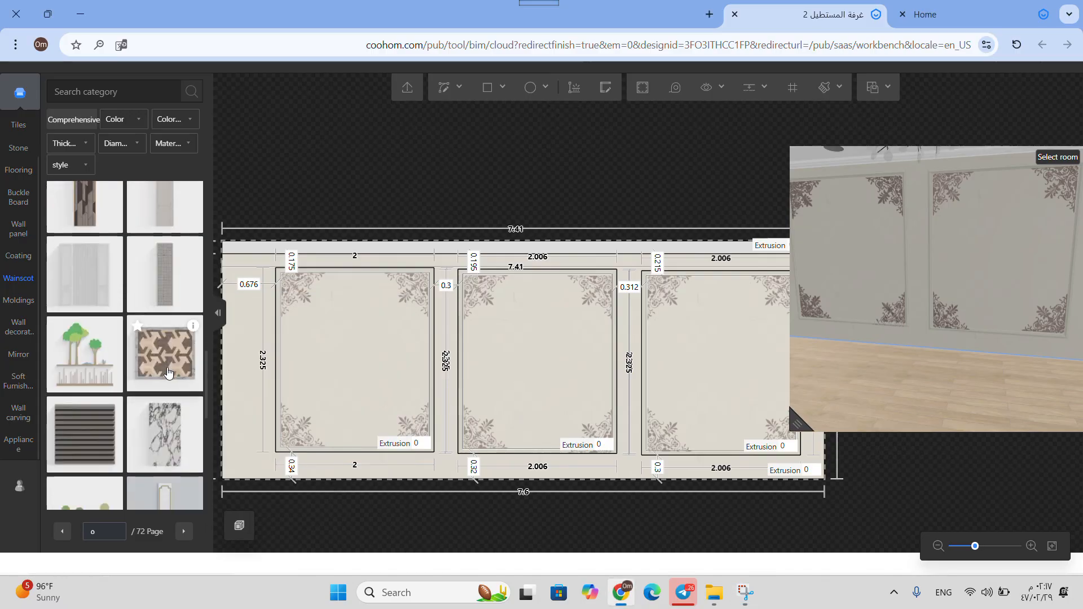
scroll(168, 372, "up", 5)
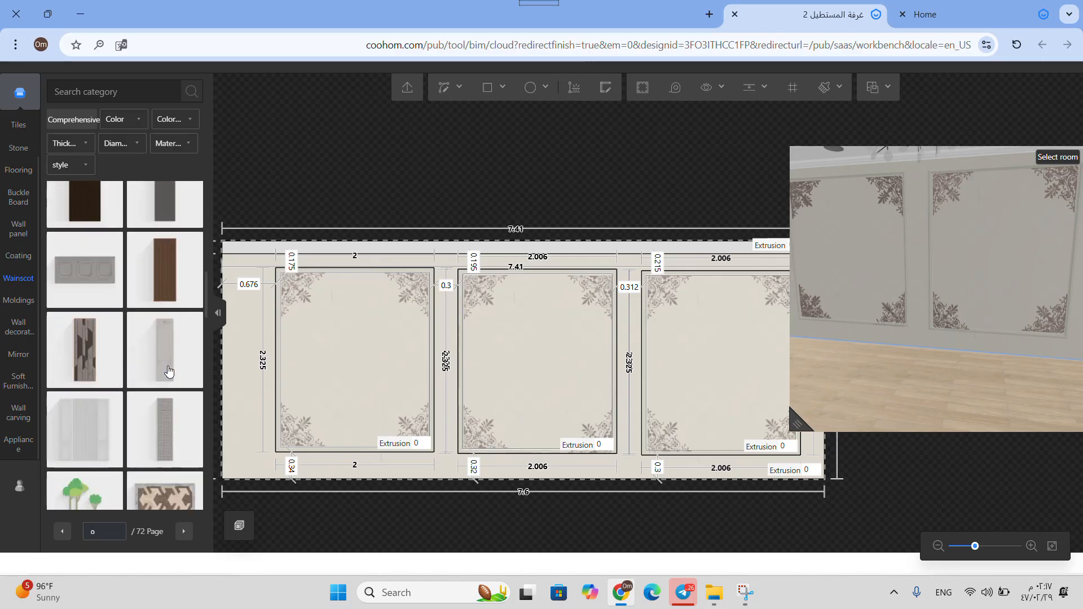
Place the brown slatted wainscot panel in the middle of the leftmost frame, sized 2.204 m to span the frame's inner height.
left_click_drag(170, 406, 350, 415)
left_click(355, 386)
left_click_drag(347, 370, 366, 242)
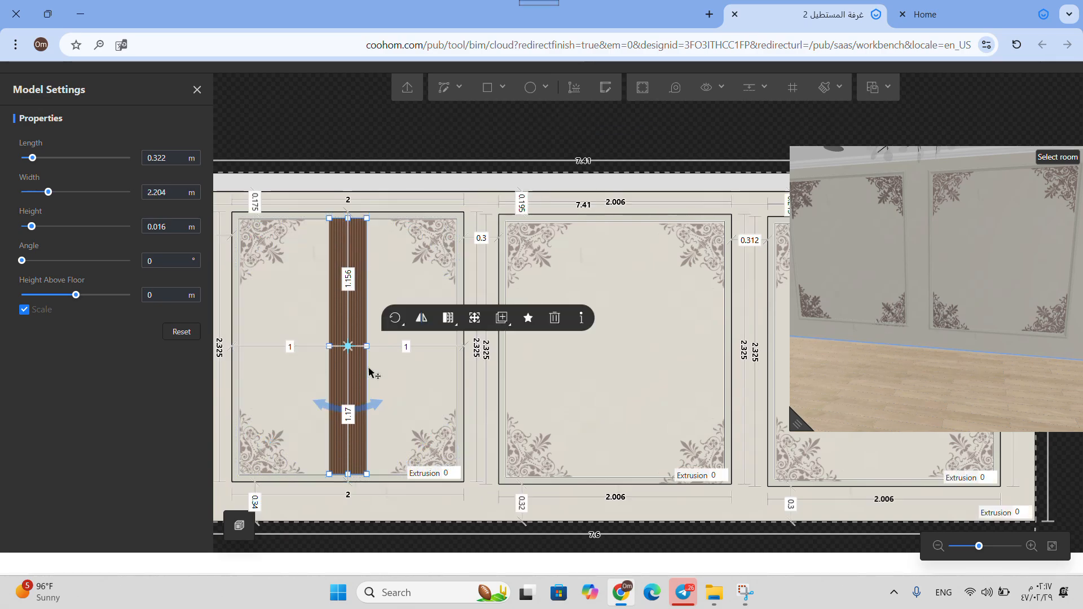
Widen the slatted panel in the leftmost frame to 0.39 m and center it within the frame.
scroll(366, 385, "up", 2)
scroll(410, 430, "down", 2)
scroll(355, 361, "up", 4)
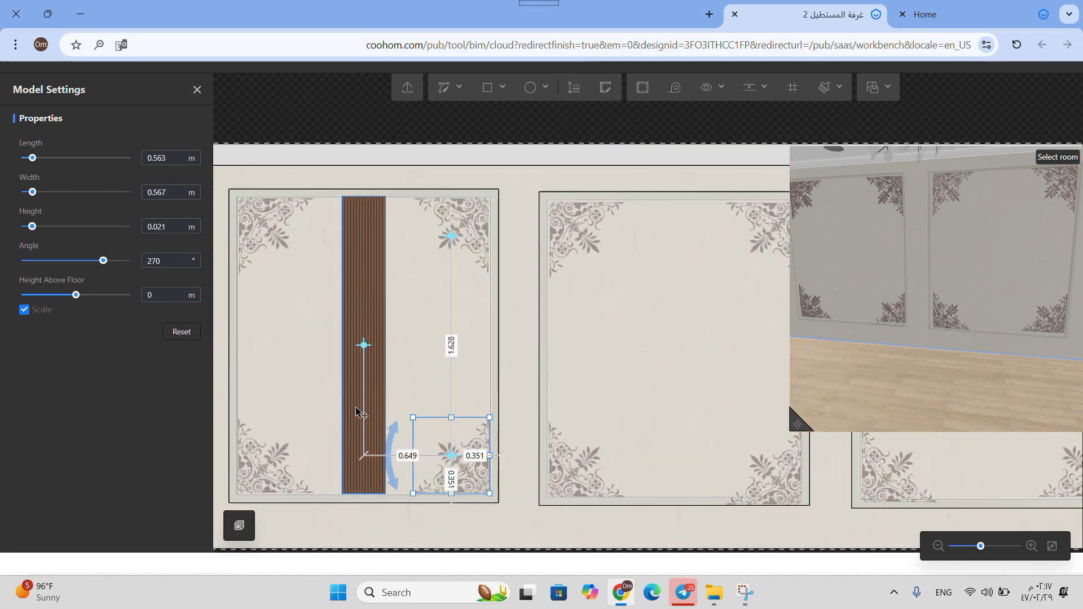
left_click_drag(342, 334, 329, 333)
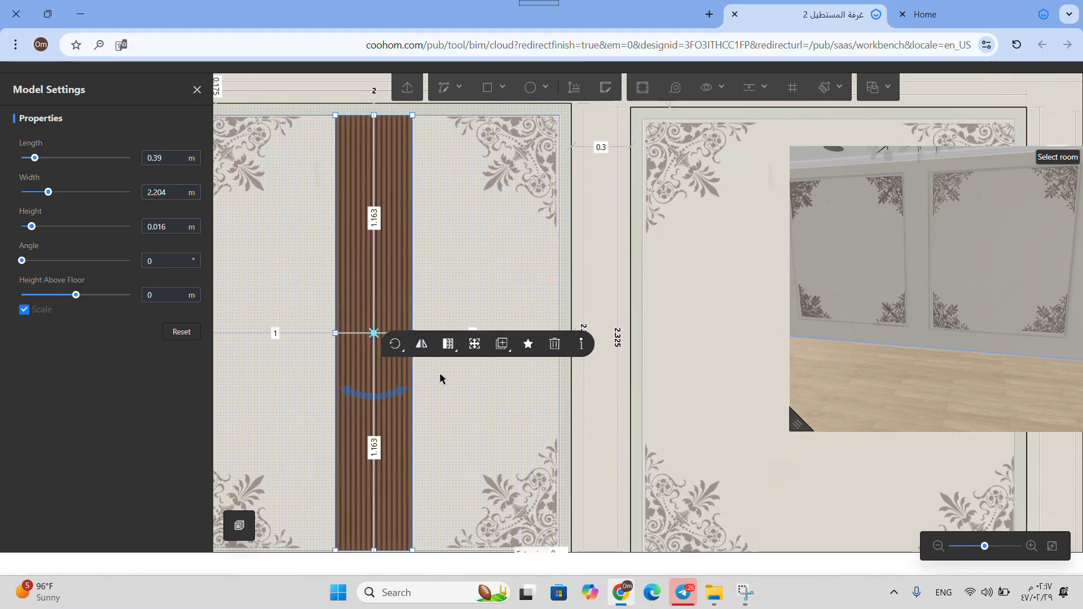
scroll(456, 384, "down", 3)
scroll(415, 338, "down", 3)
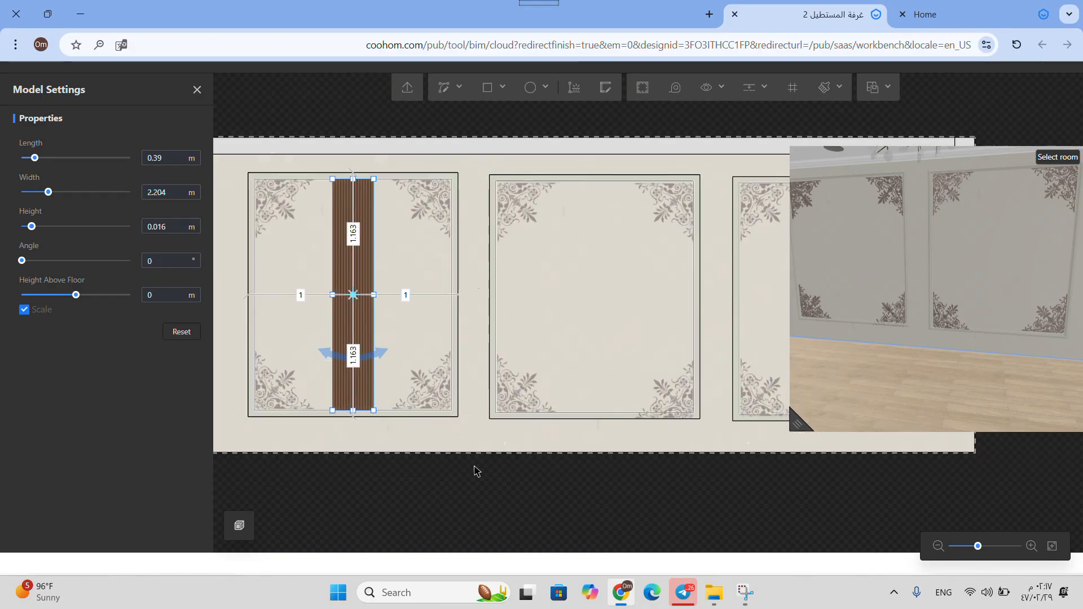
Copy the slatted panel into the middle and rightmost frames at the same height.
mouse_move(499, 345)
left_click(486, 371)
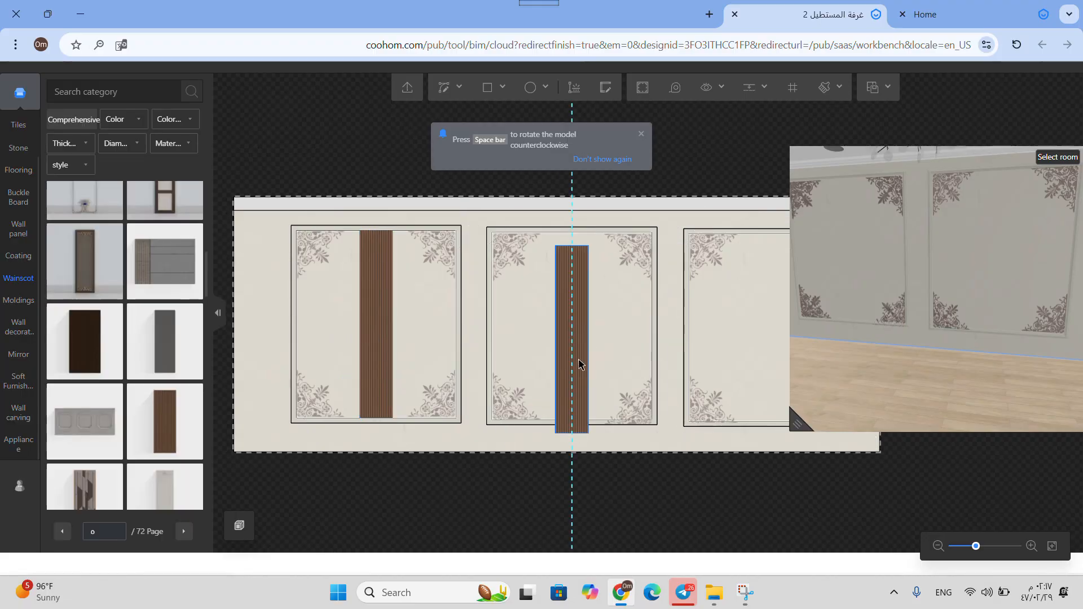
left_click(575, 348)
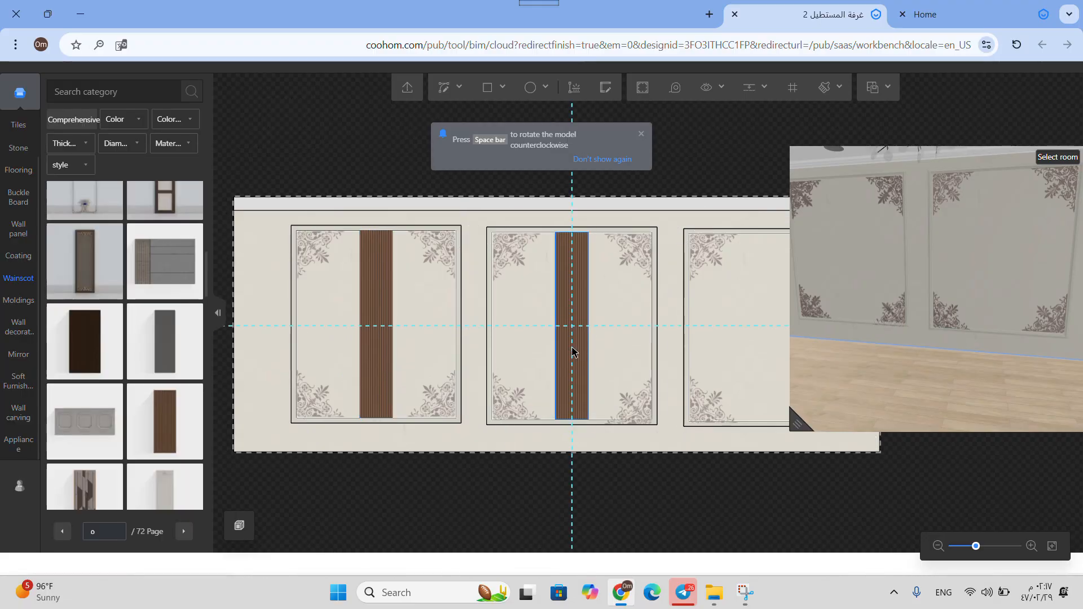
left_click(572, 348)
middle_click_drag(619, 472, 423, 478)
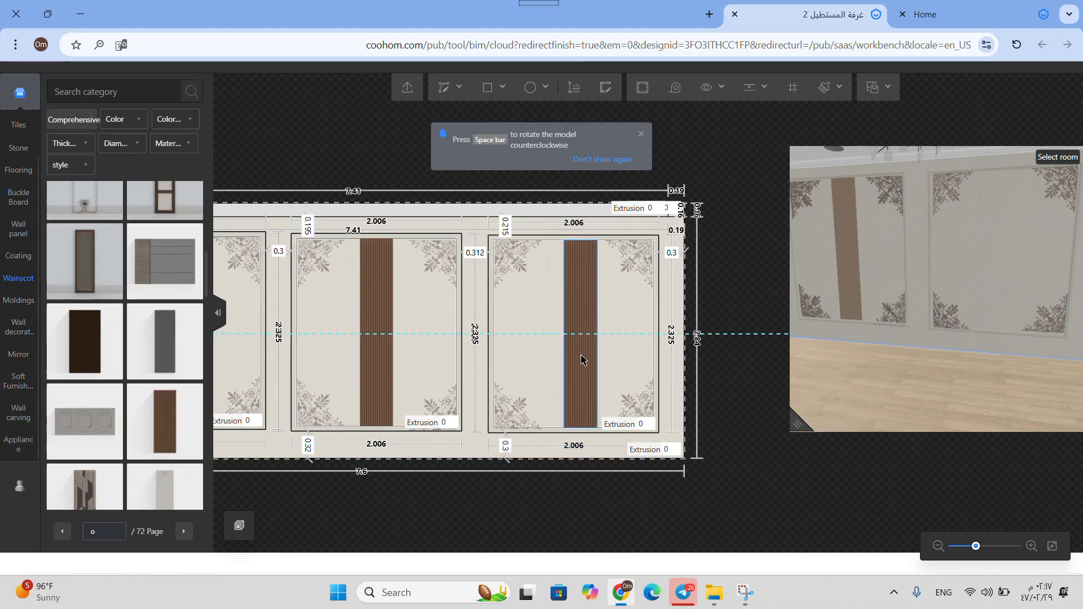
left_click(582, 359)
scroll(582, 435, "up", 3)
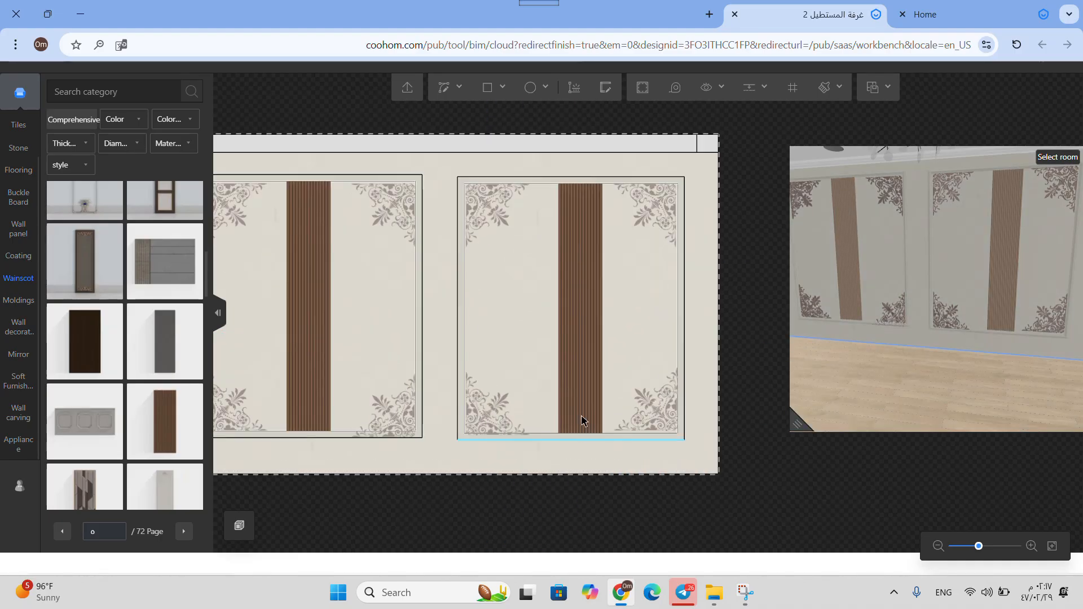
Shift the slatted panel in the rightmost frame so it lines up with the frame's vertical and horizontal center lines.
scroll(389, 389, "down", 2)
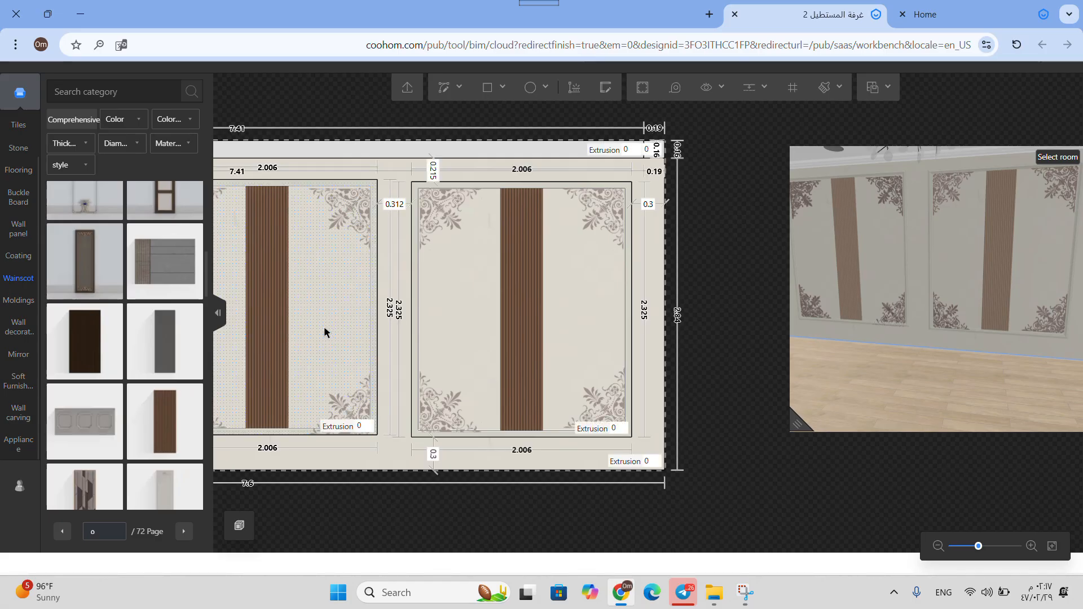
scroll(532, 314, "up", 2)
left_click_drag(531, 314, 524, 314)
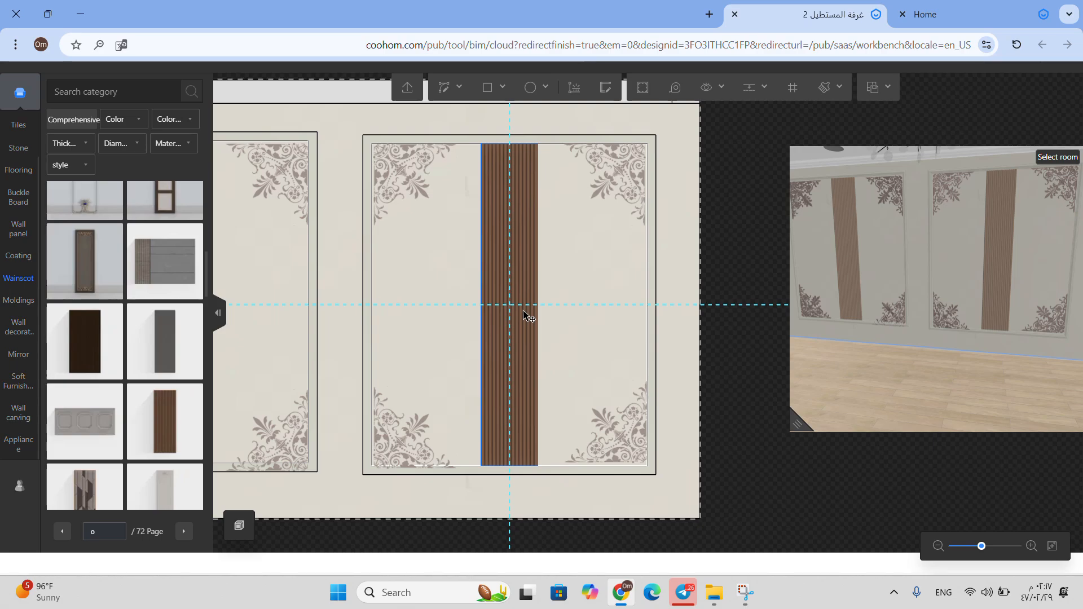
left_click_drag(524, 314, 523, 314)
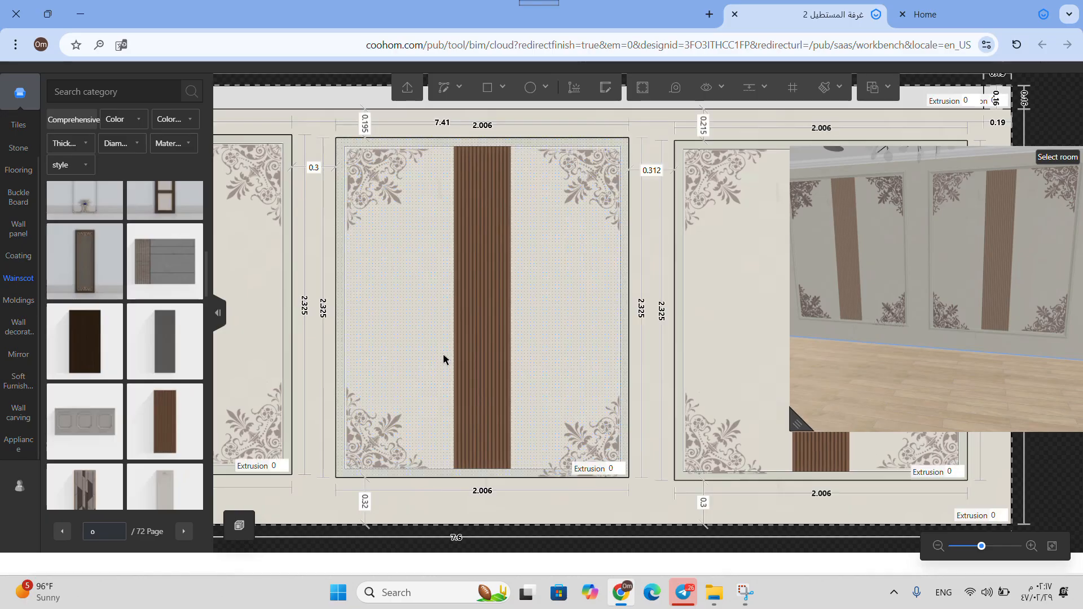
Check and fine-tune the centering of the slatted panels in the middle and leftmost frames.
left_click(473, 348)
left_click_drag(471, 346, 475, 342)
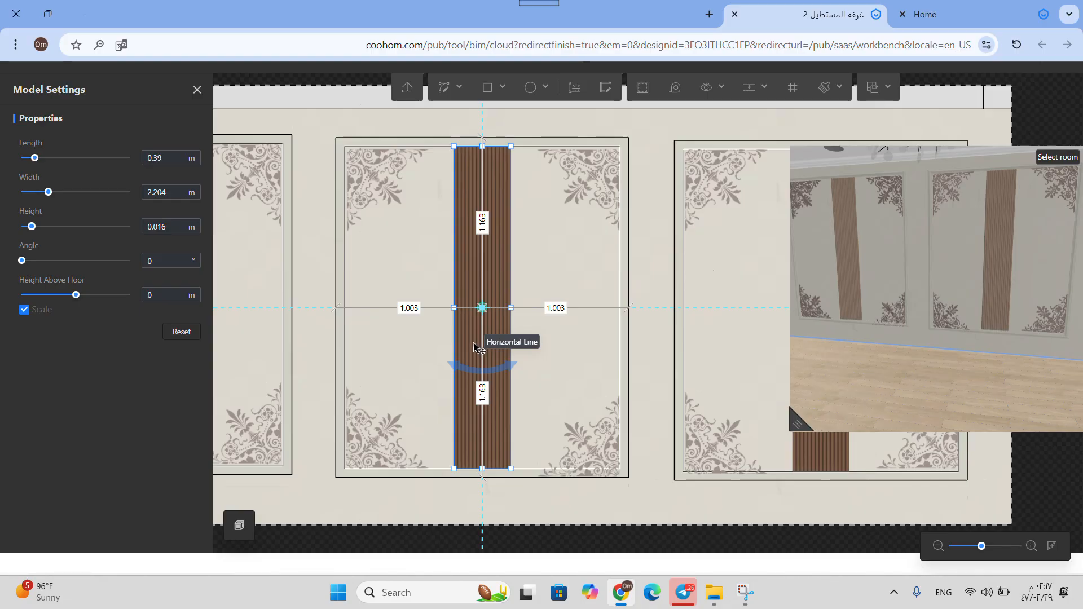
scroll(397, 361, "down", 3)
right_click_drag(299, 323, 471, 336)
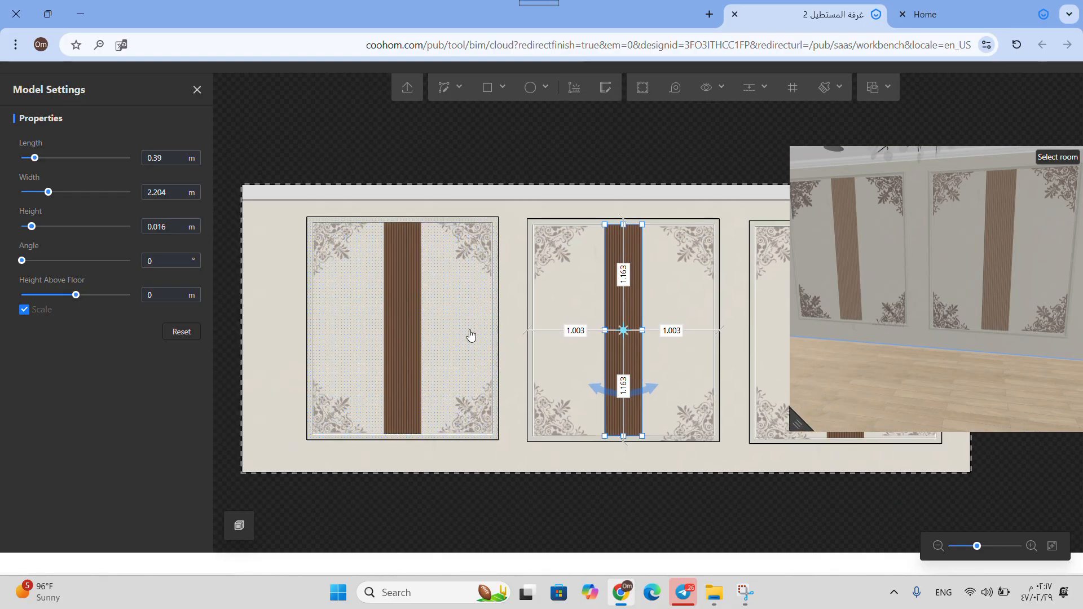
left_click(402, 327)
left_click_drag(394, 320, 395, 320)
scroll(479, 389, "down", 2)
left_click(509, 482)
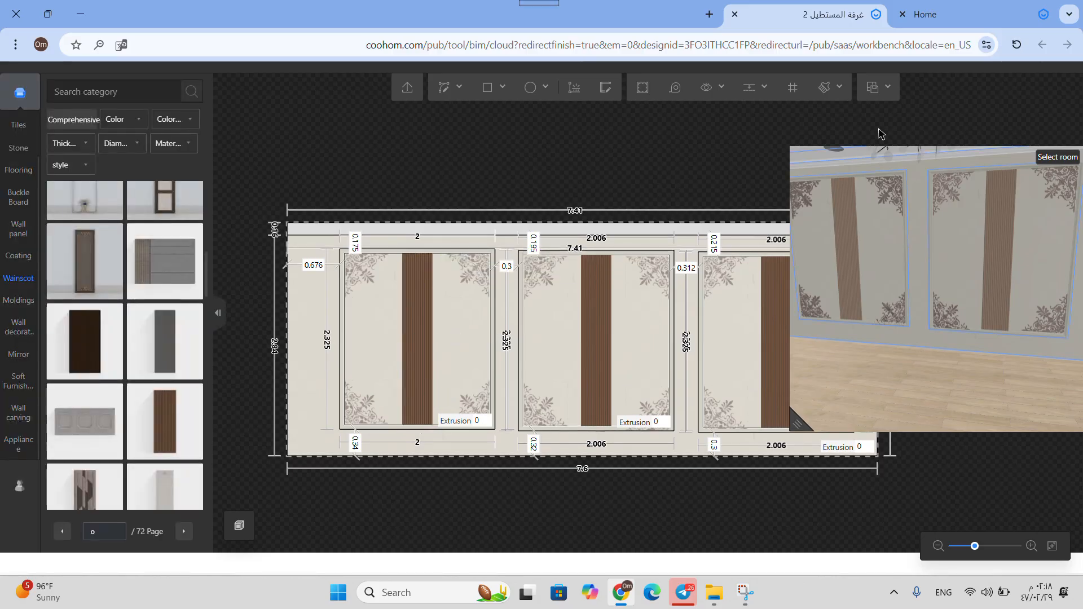
Enlarge the 3D preview and examine the slatted panels in all three frames.
scroll(986, 125, "down", 2)
right_click_drag(906, 134, 705, 159)
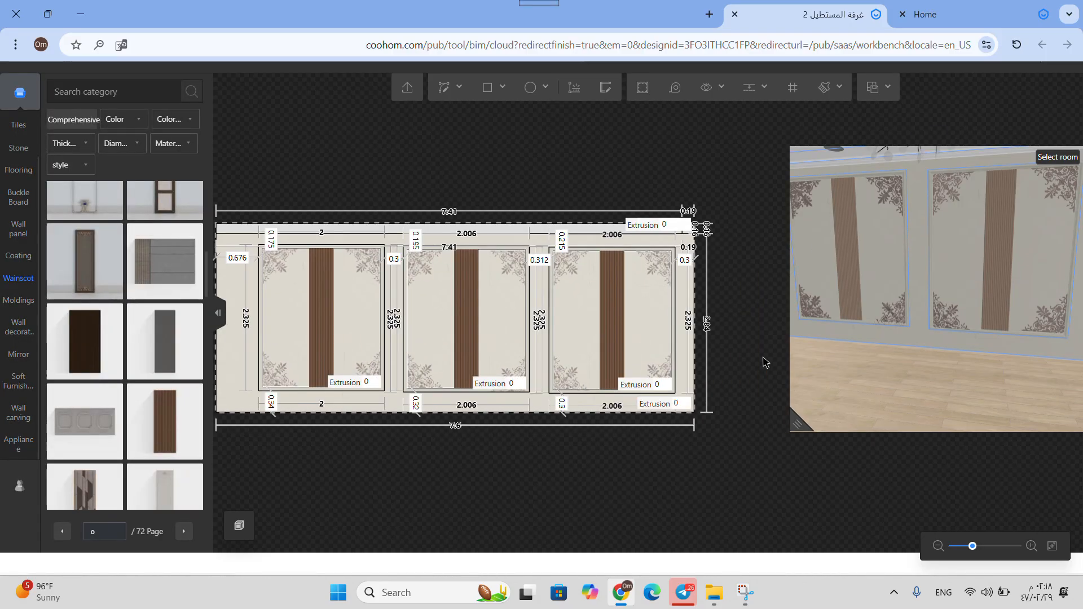
left_click(815, 423)
left_click_drag(544, 363, 566, 252)
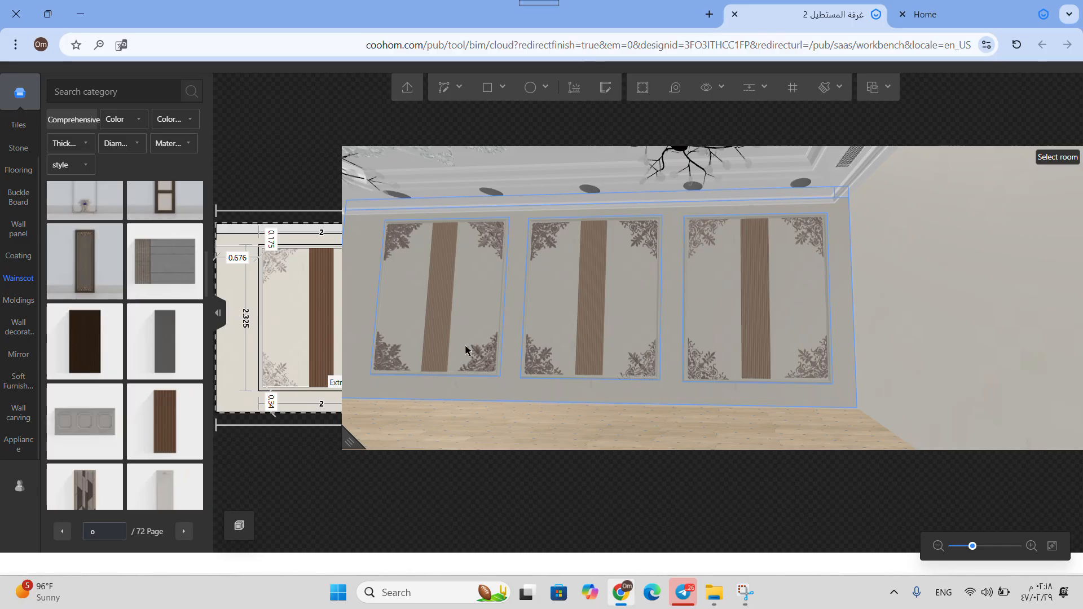
left_click_drag(458, 402, 563, 431)
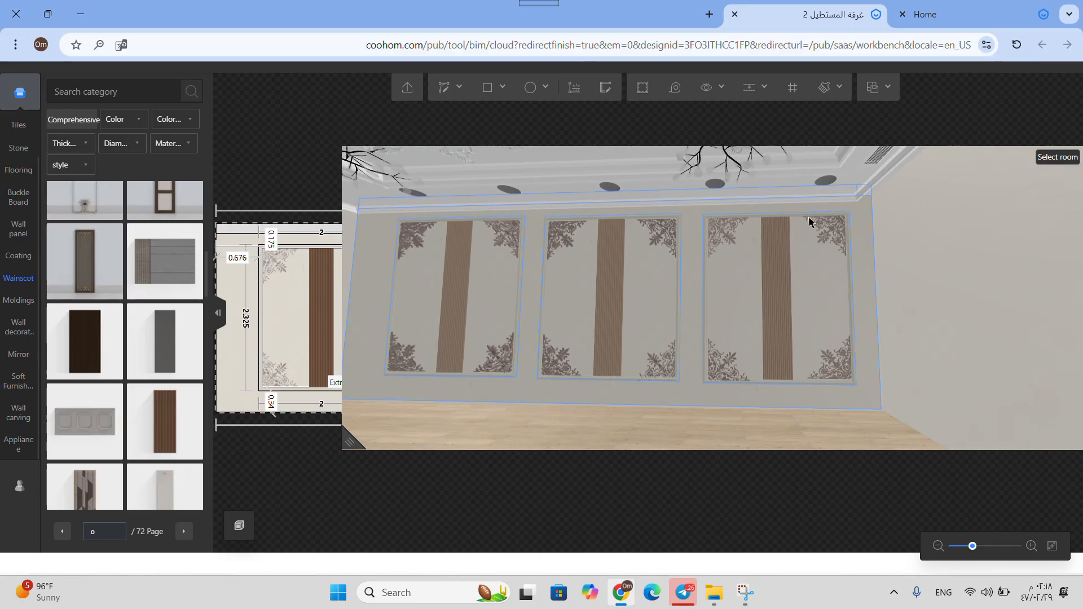
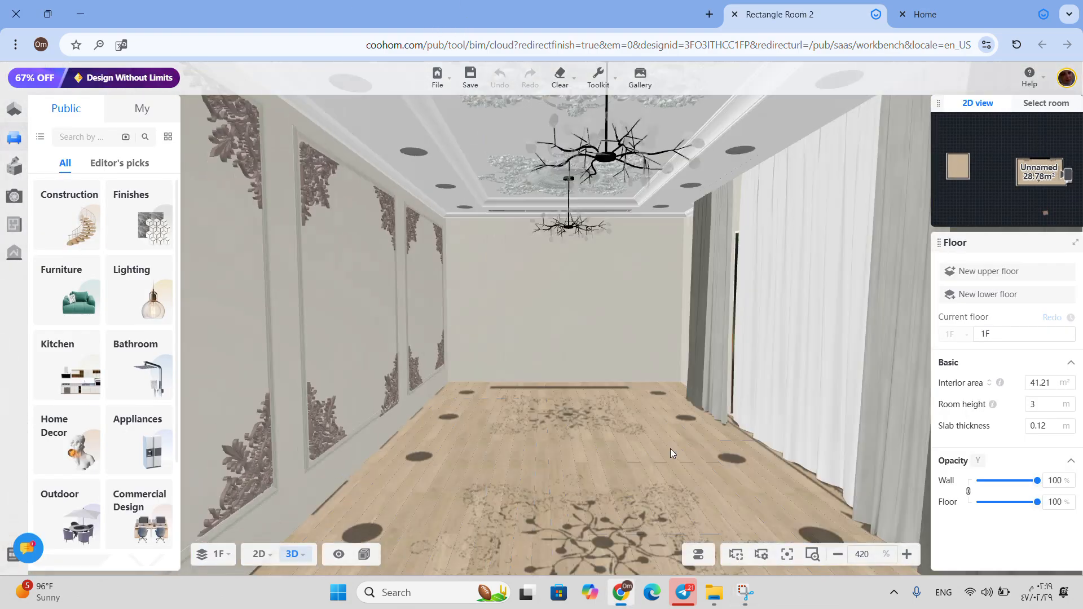
Inspect the decorated long wall in the room's 3D view from the front and from an oblique angle.
left_click_drag(670, 449, 612, 417)
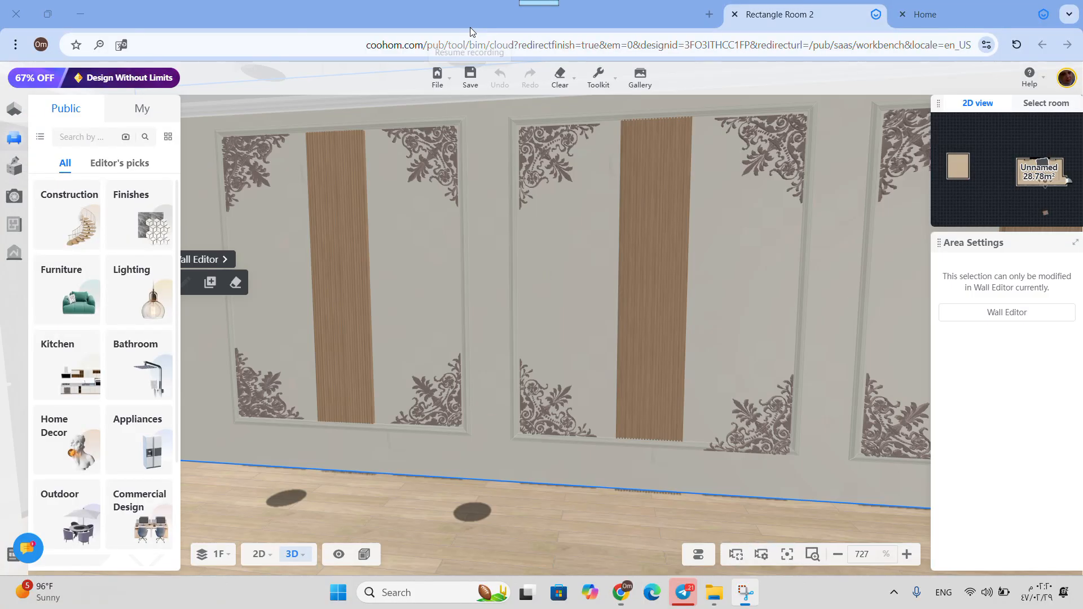
scroll(428, 283, "down", 5)
scroll(473, 355, "up", 4)
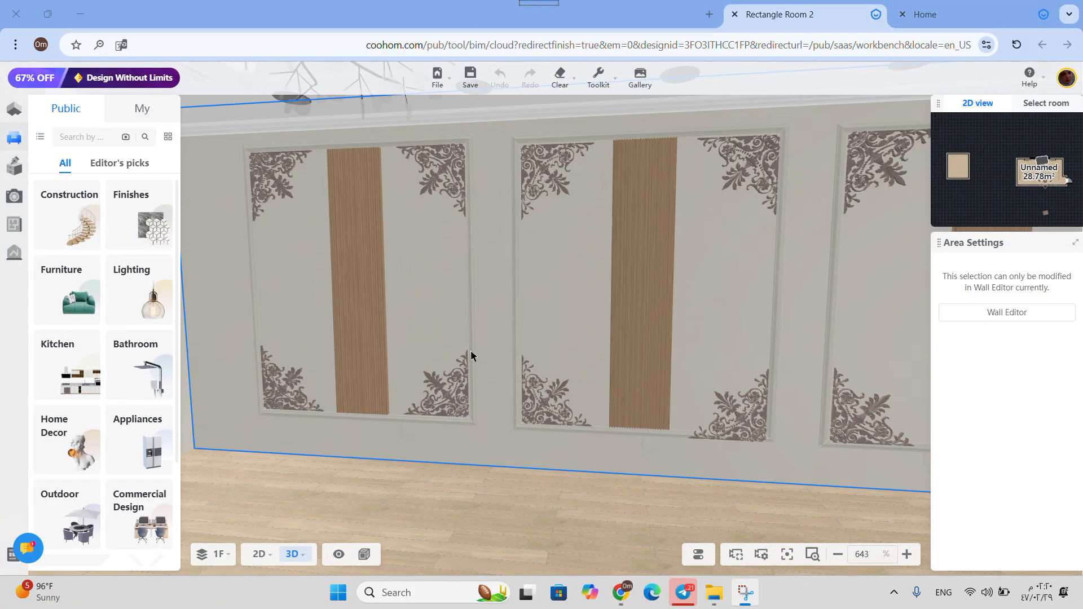
right_click_drag(443, 296, 583, 286)
left_click_drag(465, 293, 485, 225)
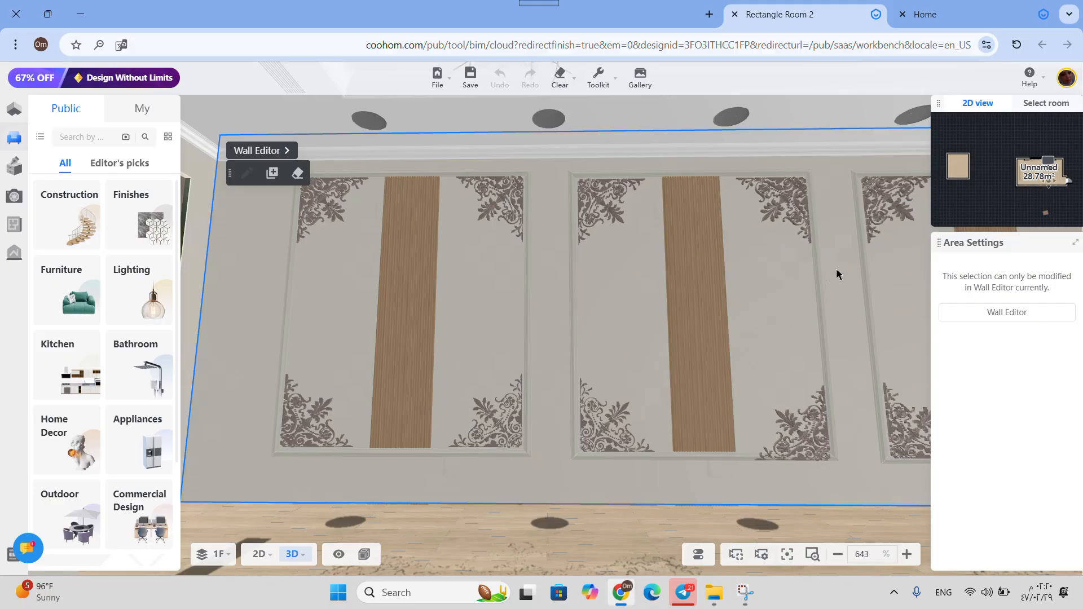
left_click_drag(766, 306, 795, 189)
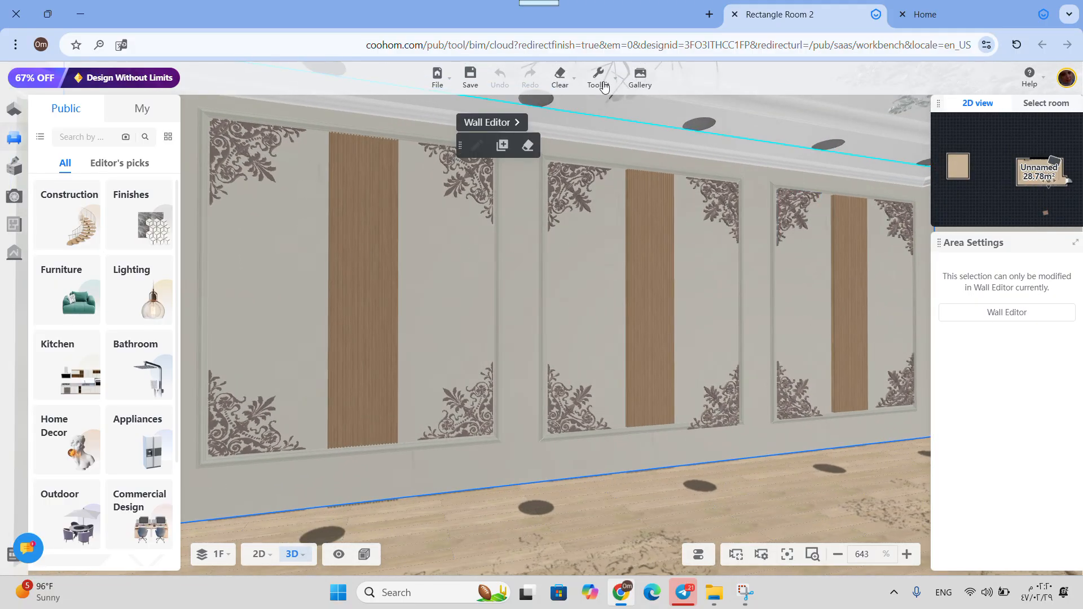
mouse_move(601, 79)
left_click(518, 191)
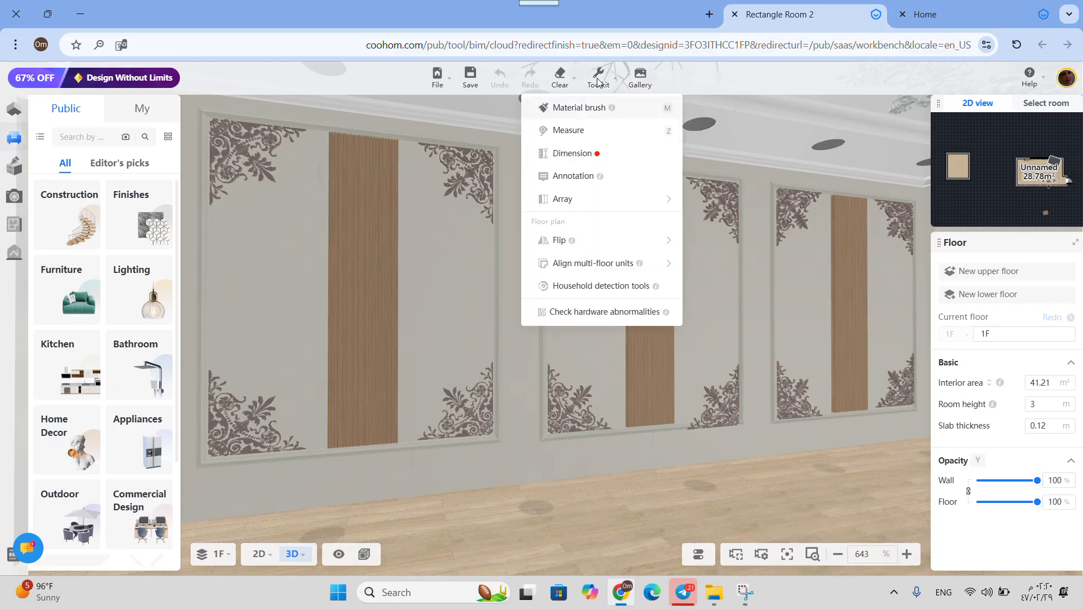
right_click(590, 109)
left_click(703, 83)
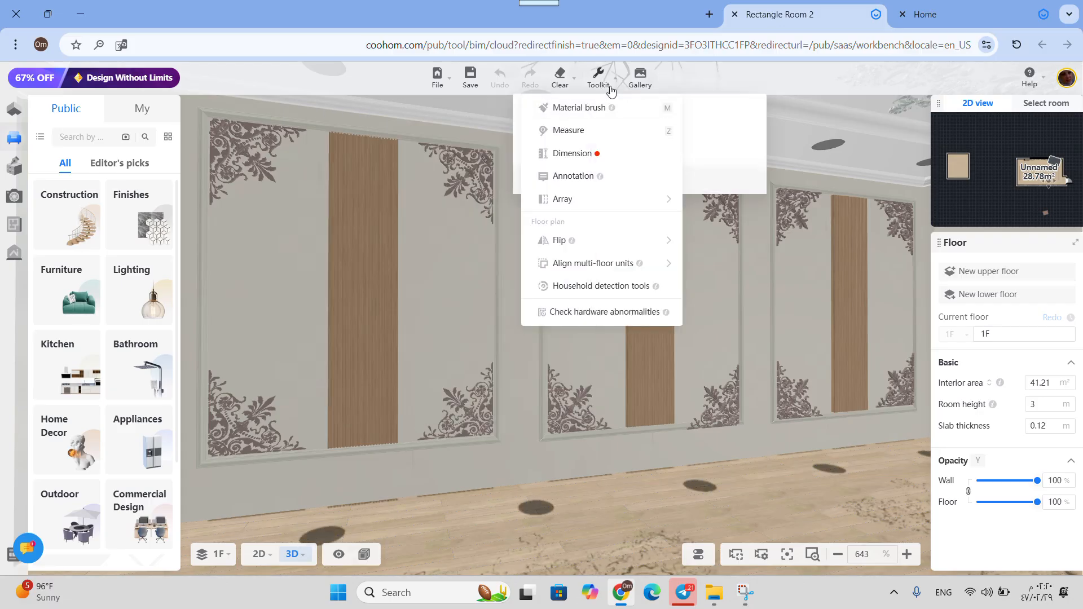
Use the Material brush to copy the wall's plain finish onto the leftmost frame's slatted panel and four corner ornaments.
mouse_move(601, 82)
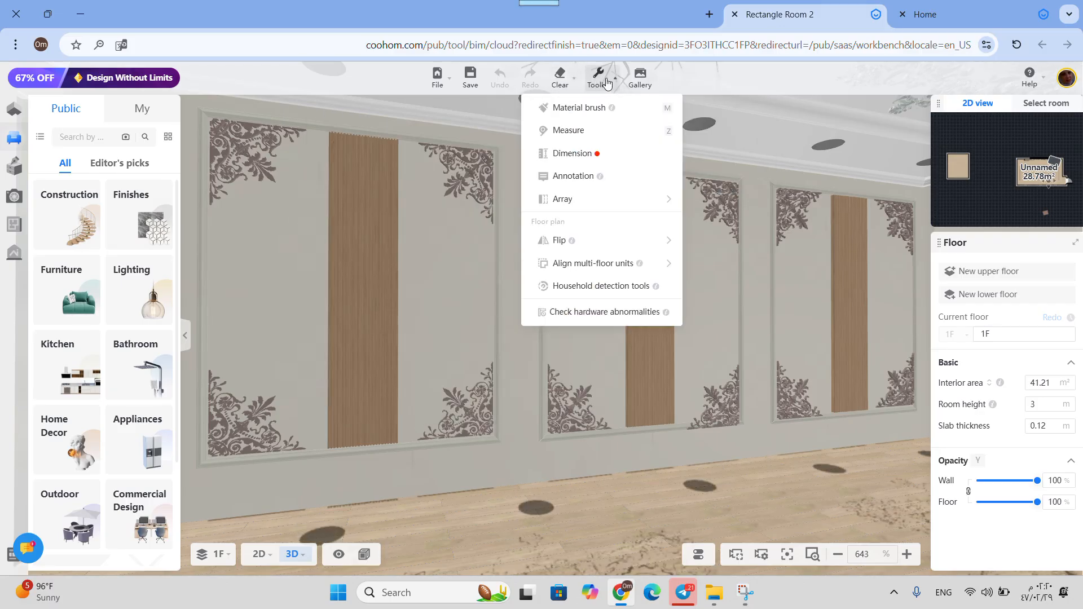
left_click(579, 108)
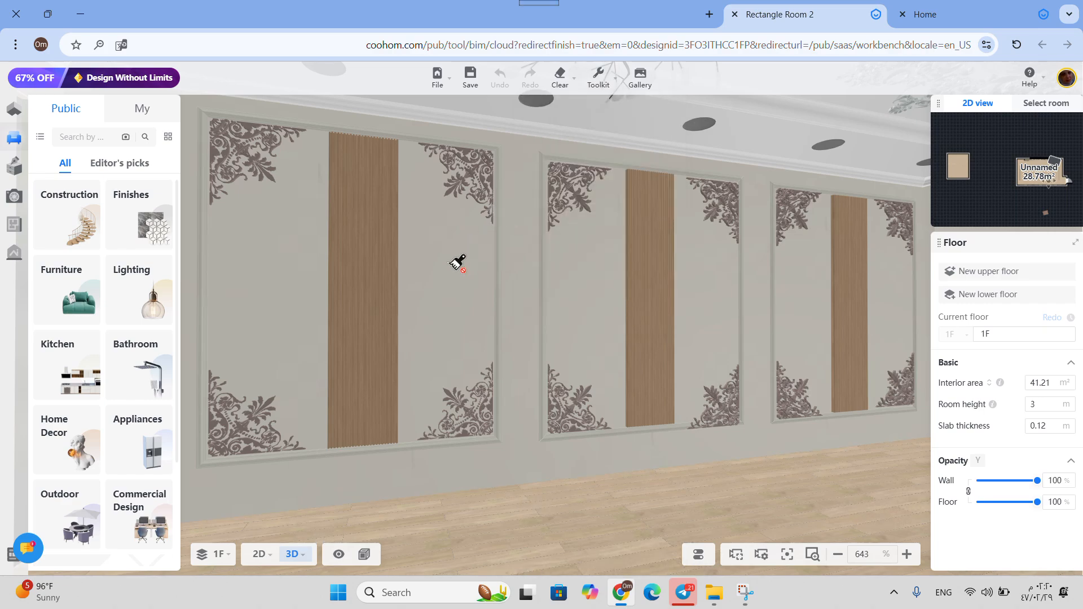
left_click(479, 169)
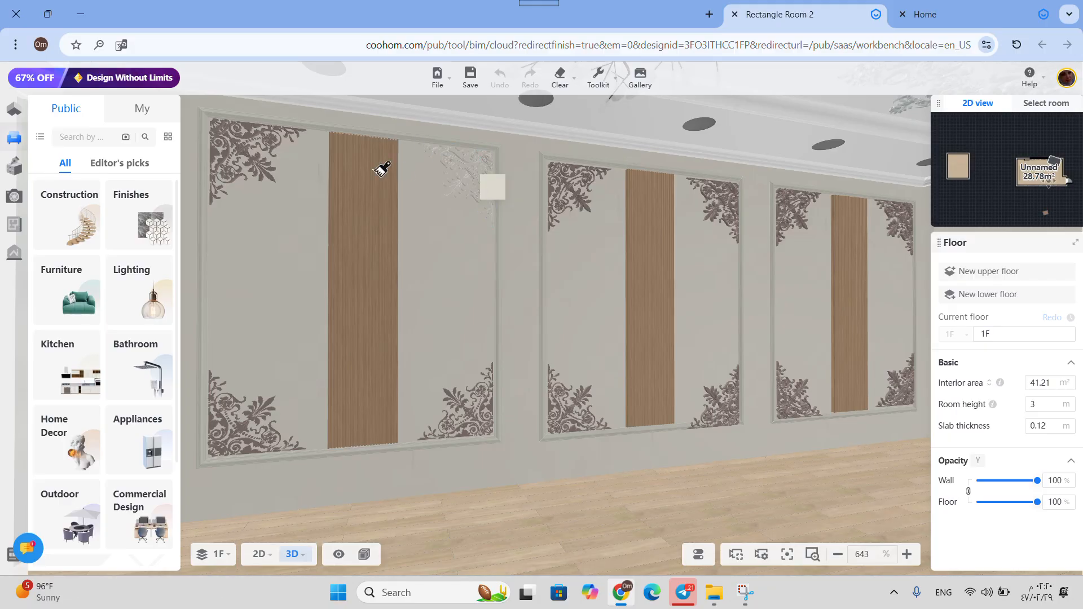
left_click(271, 175)
left_click(370, 217)
left_click(282, 440)
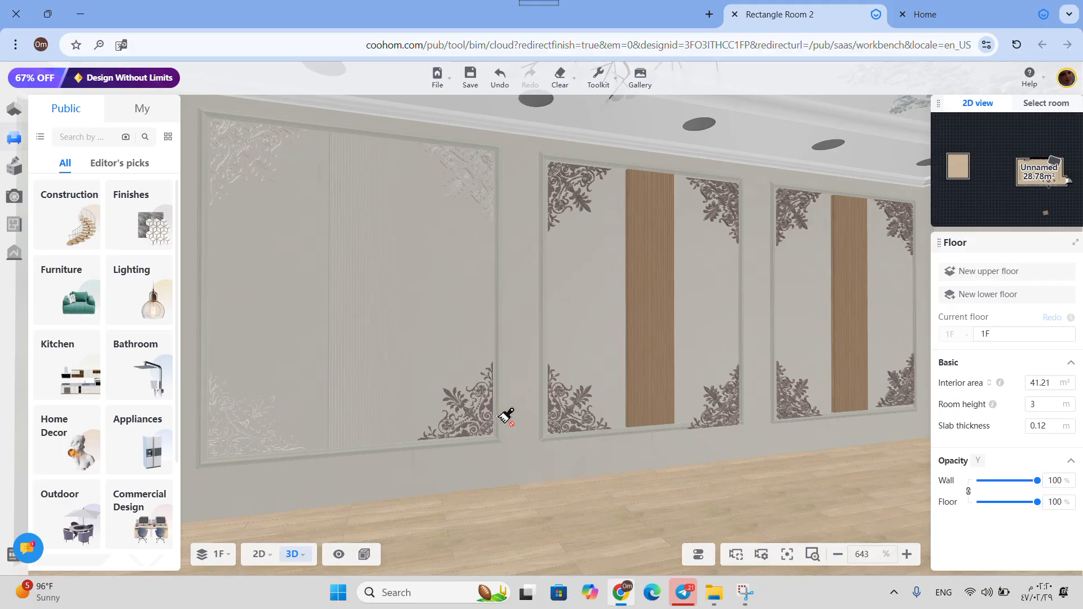
left_click(496, 411)
Apply the sampled wall finish to the middle frame's slatted panel and its upper-left, upper-right and lower-right ornaments.
left_click(600, 198)
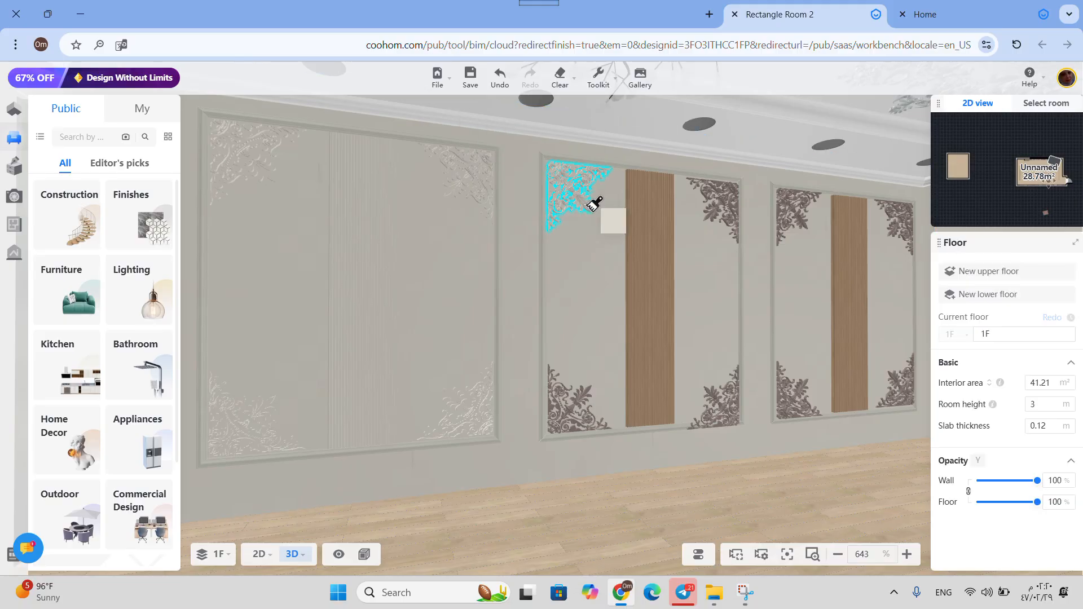
left_click(661, 225)
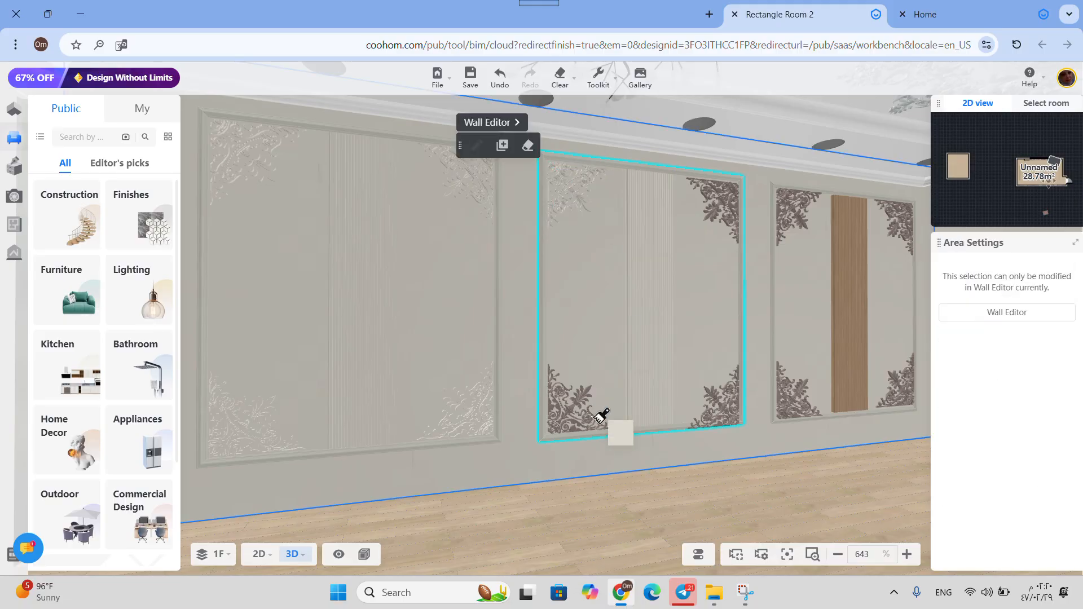
left_click(713, 398)
left_click(716, 206)
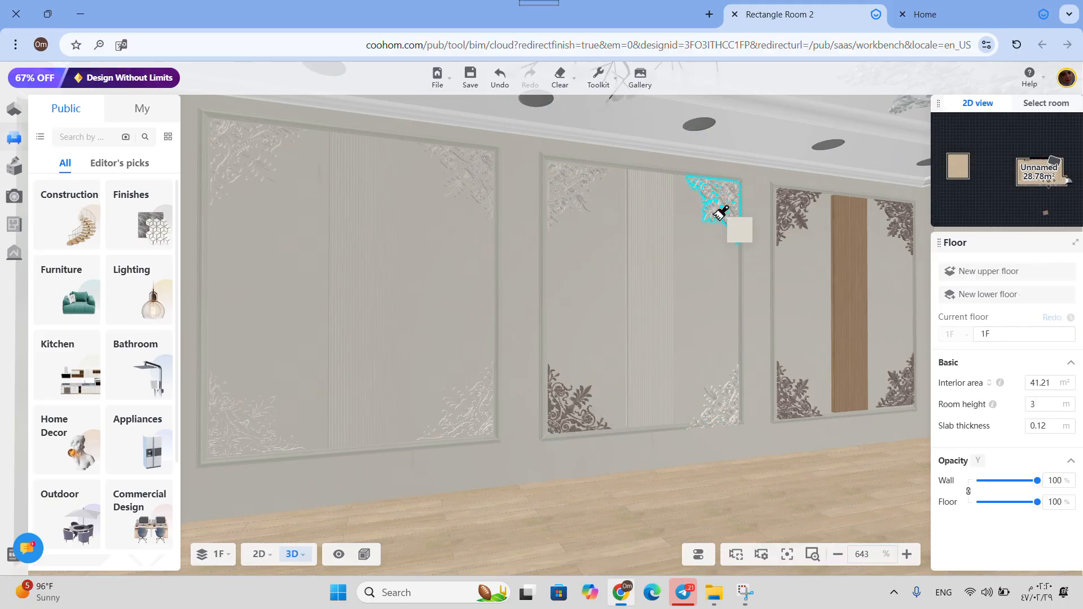
Apply the sampled wall finish to the rightmost frame's slatted panel and all four of its corner ornaments.
left_click(842, 228)
left_click(804, 213)
left_click(812, 390)
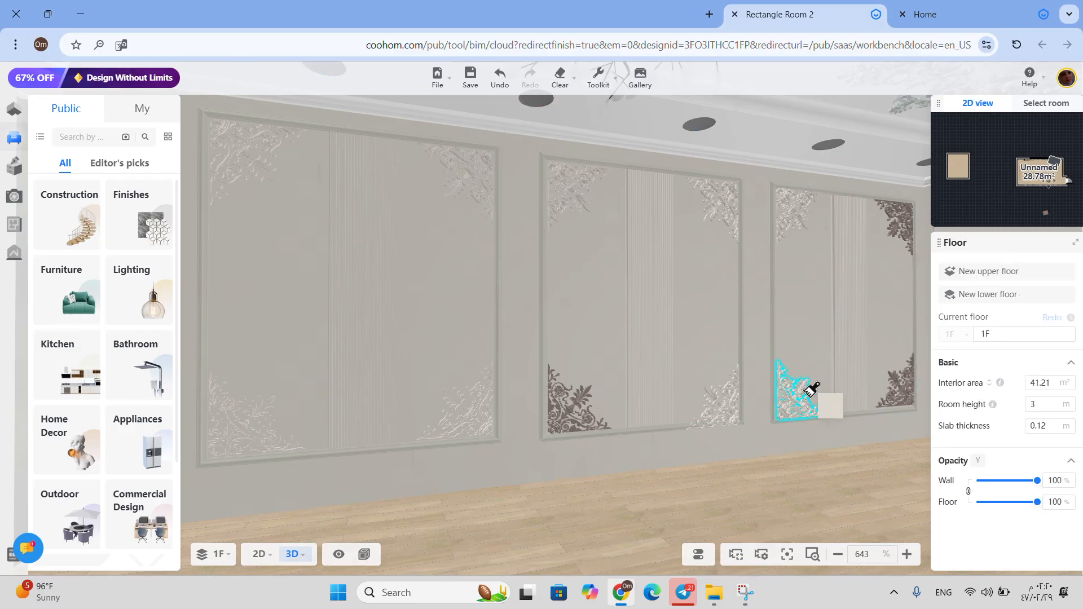
left_click(901, 377)
left_click(897, 229)
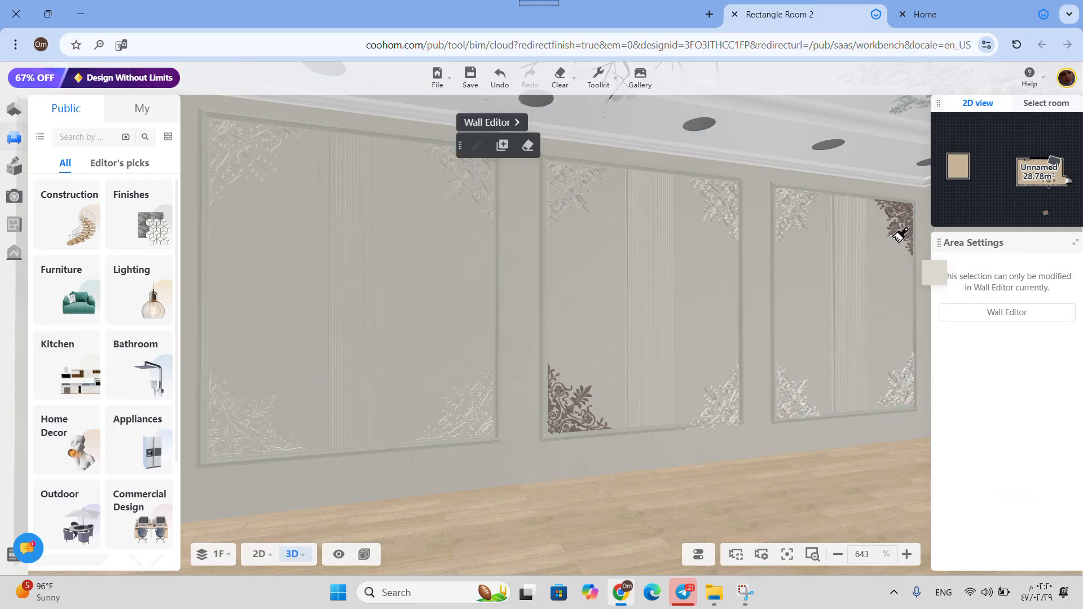
left_click(895, 223)
Apply the wall finish to the middle frame's remaining lower-left ornament and release the sampled material.
left_click(606, 368)
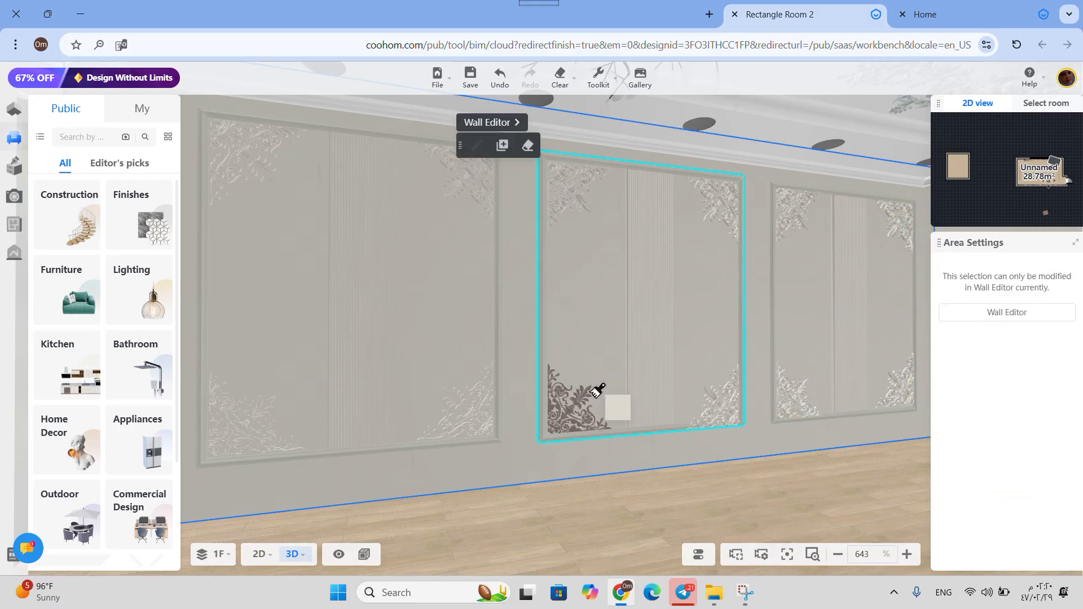
left_click(591, 395)
left_click(600, 325)
right_click(624, 315)
Inspect the repainted long wall up close and from both oblique directions, checking the finish on all ornaments and slatted panels.
scroll(677, 335, "down", 3)
scroll(721, 359, "up", 2)
left_click_drag(755, 413, 679, 438)
scroll(713, 417, "up", 5)
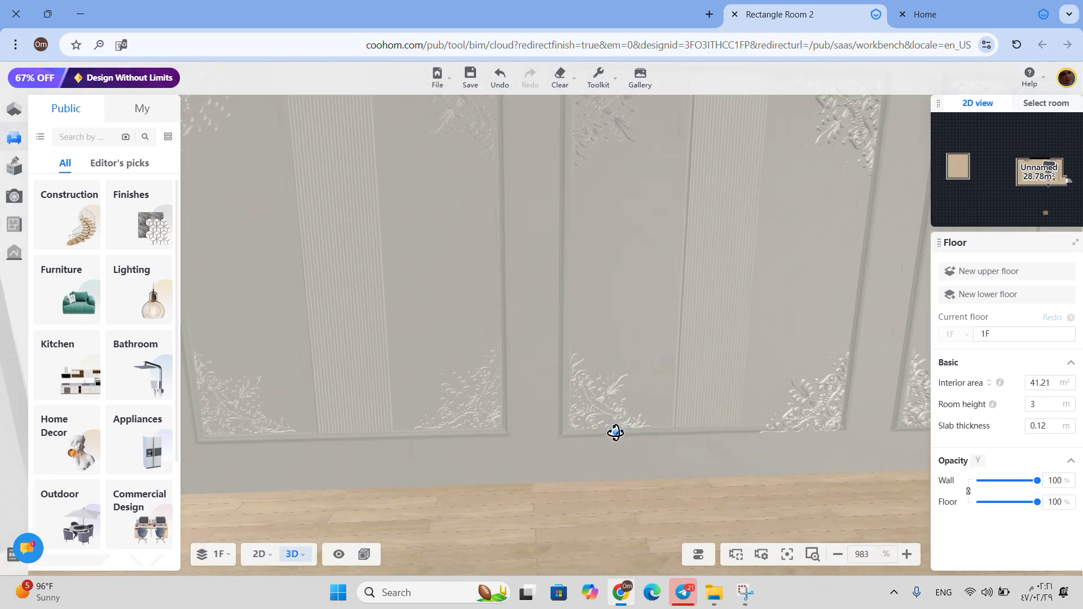
scroll(631, 433, "down", 6)
right_click_drag(720, 455, 282, 408)
scroll(675, 410, "up", 3)
scroll(675, 410, "up", 2)
left_click_drag(675, 410, 601, 420)
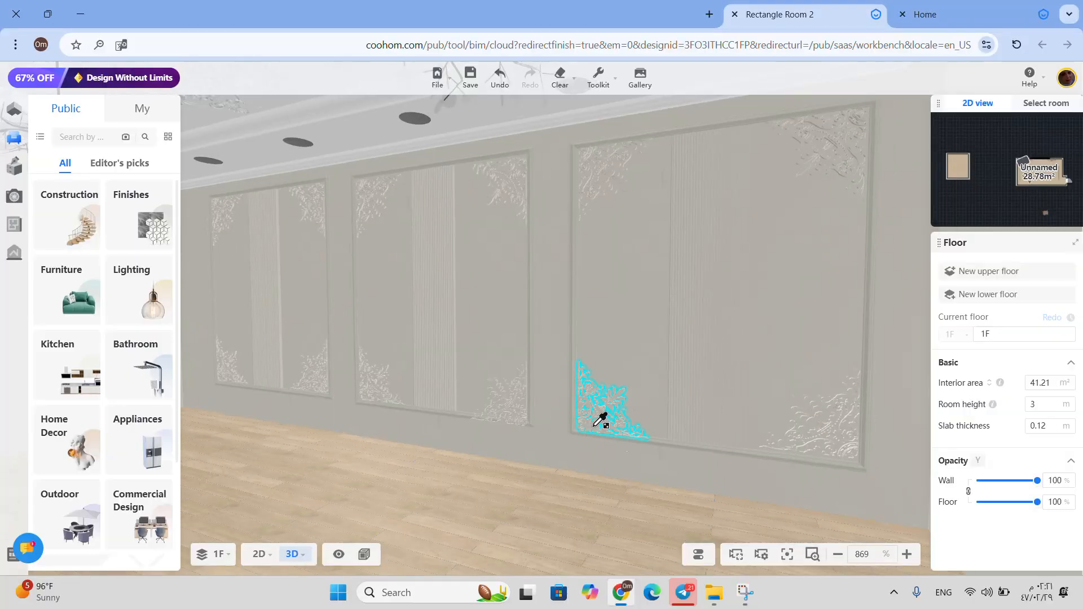
Open the plain end wall behind the chandelier in the Wall Editor and adjust the size of its 3D preview.
scroll(742, 447, "down", 4)
left_click_drag(742, 447, 655, 379)
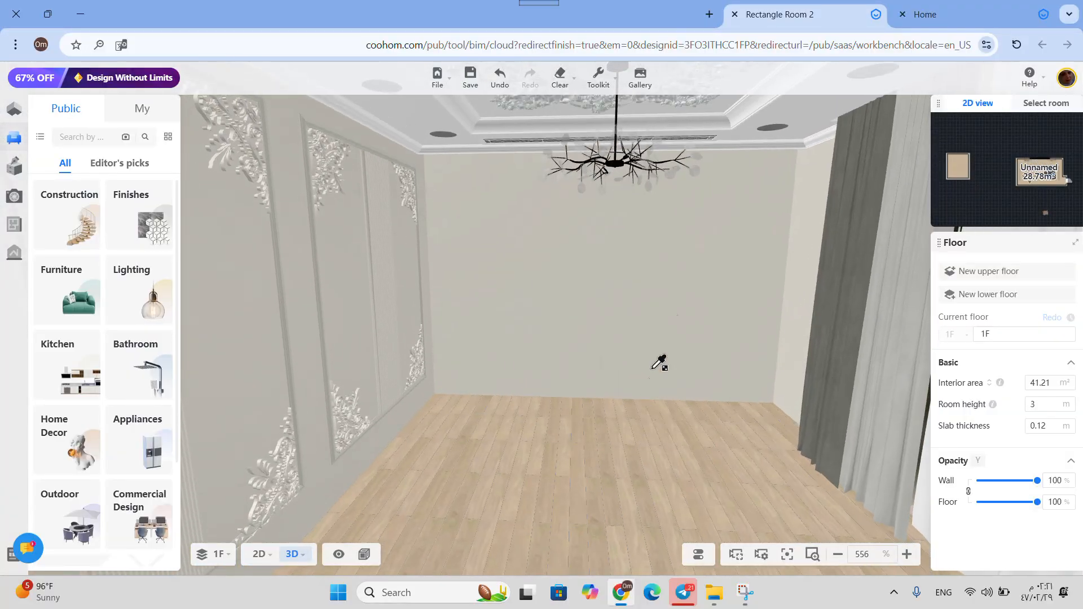
left_click(671, 271)
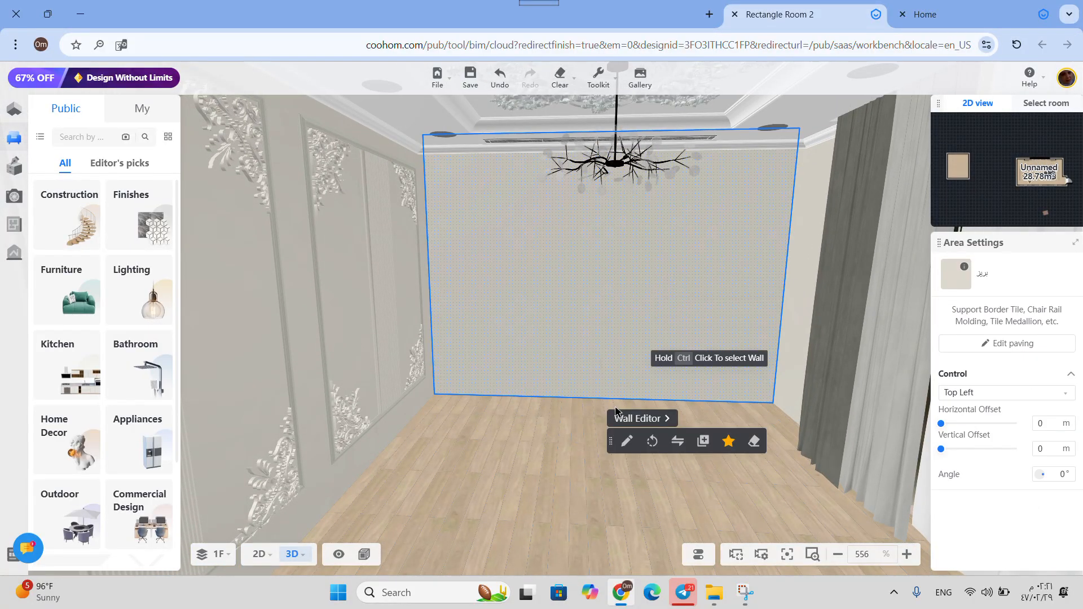
left_click(475, 26)
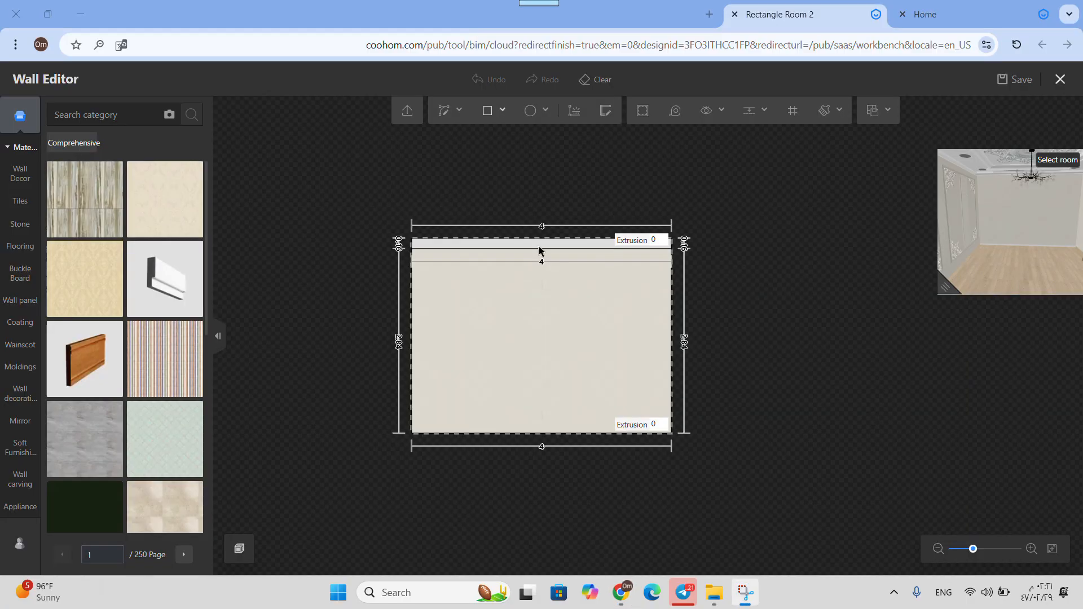
scroll(573, 333, "up", 3)
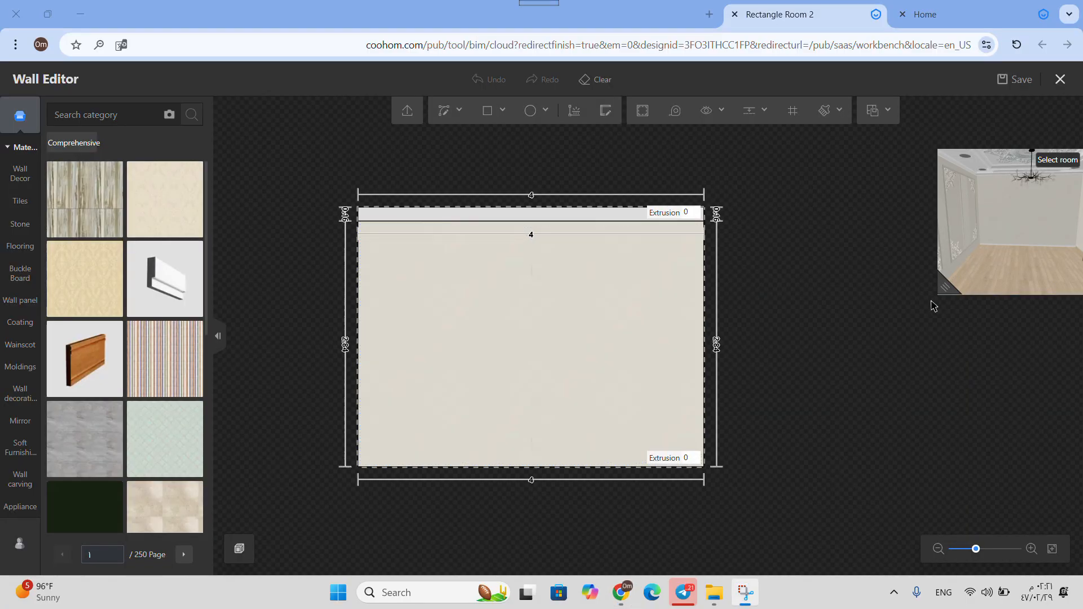
left_click_drag(946, 280, 712, 429)
left_click_drag(919, 326, 868, 352)
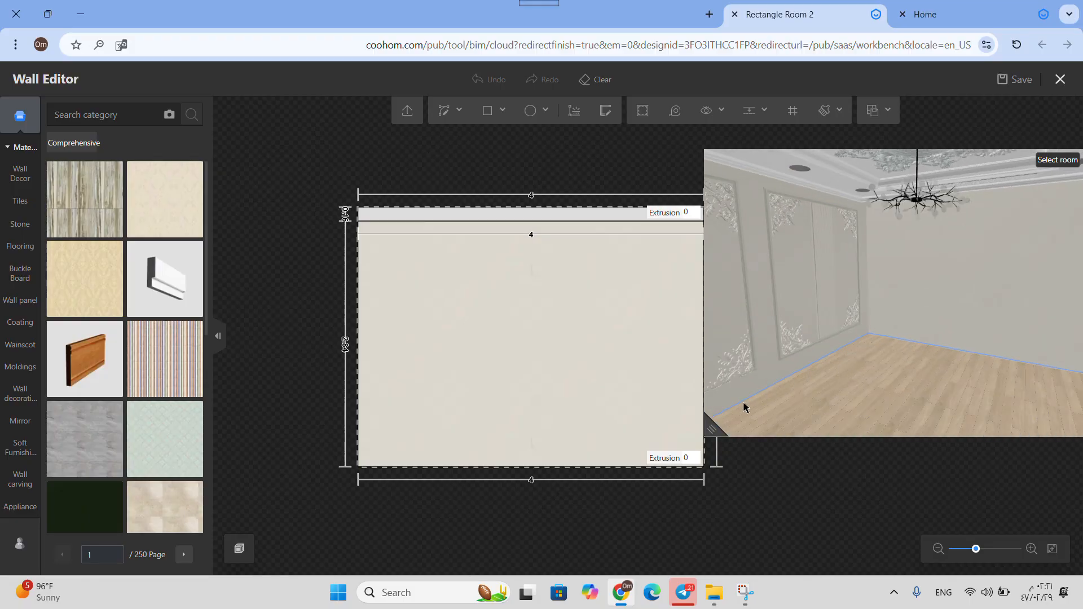
left_click_drag(717, 425, 921, 405)
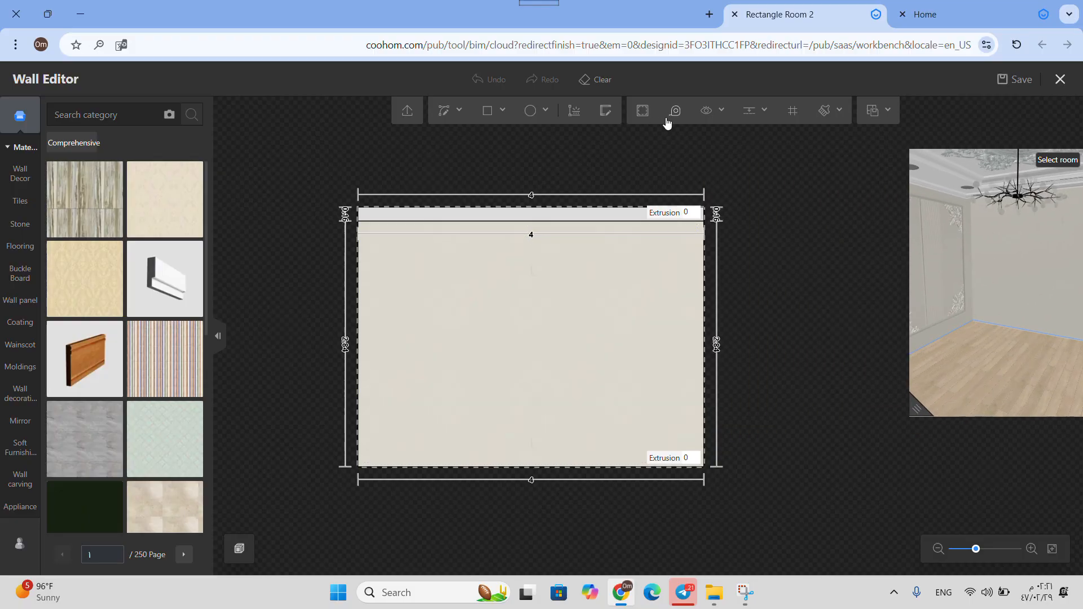
Draw a rectangle about 2.87 m wide and 2.54 m high on the end wall, reaching down to the floor line.
left_click(644, 114)
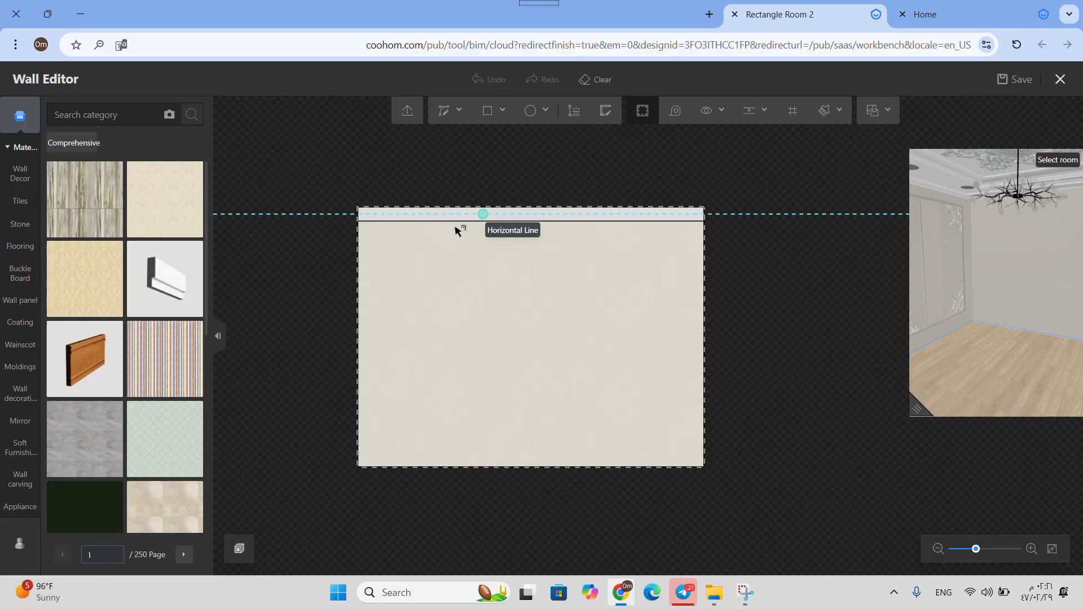
left_click(488, 110)
left_click(416, 246)
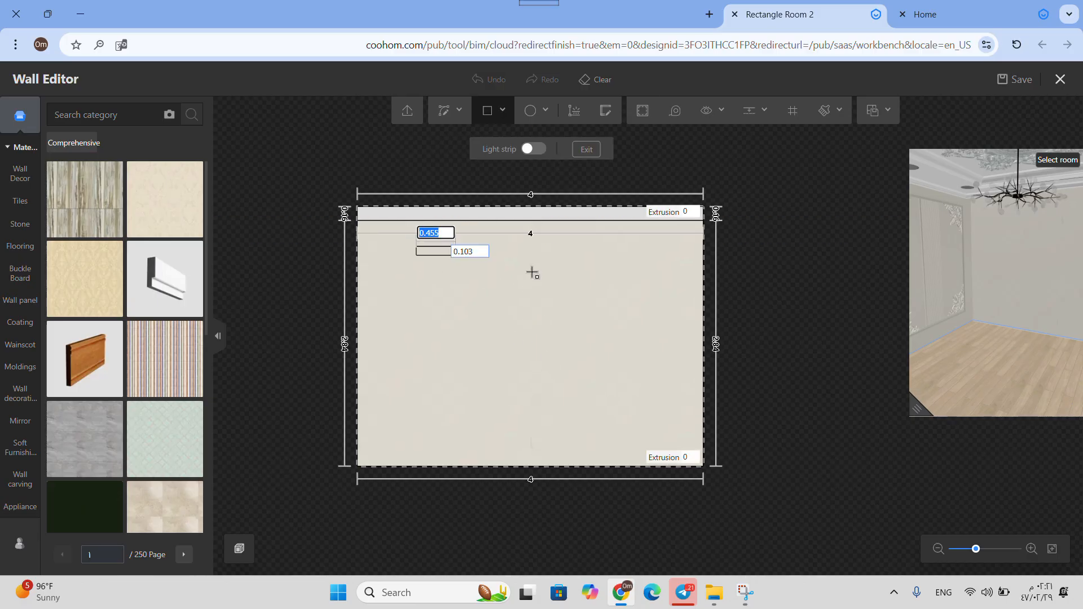
left_click(665, 465)
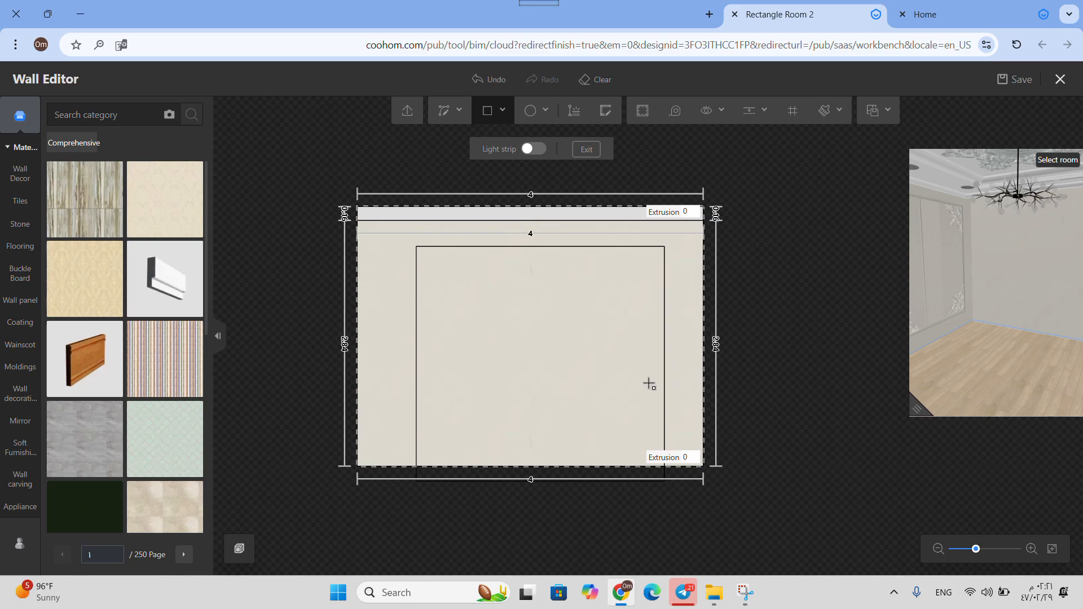
scroll(633, 270, "up", 3)
scroll(496, 309, "down", 2)
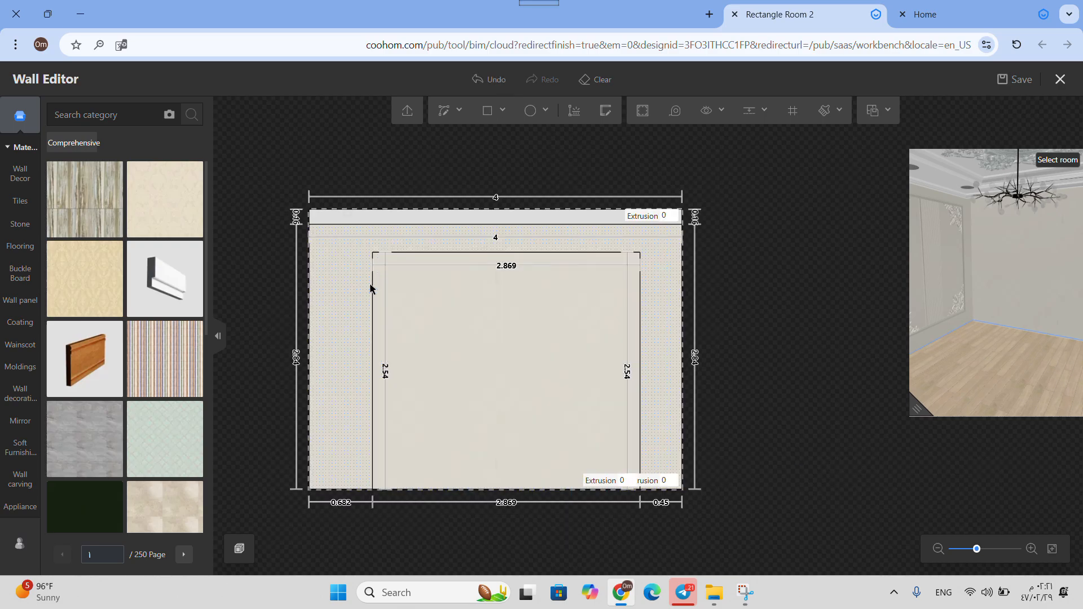
Set the rectangle's two vertical sides 0.6 m from the wall's left and right edges.
left_click(373, 285)
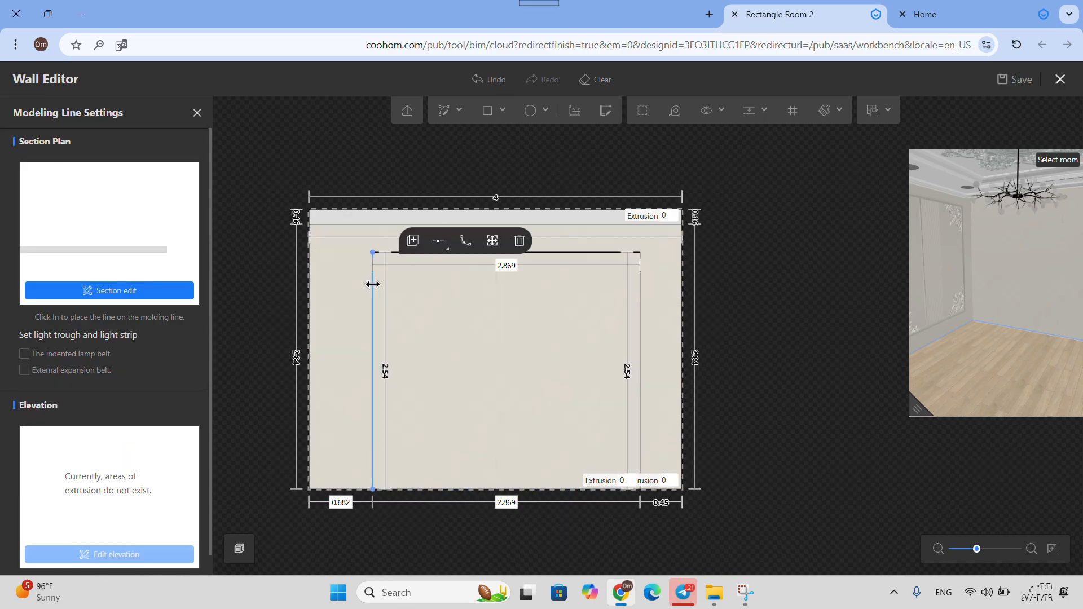
left_click(347, 501)
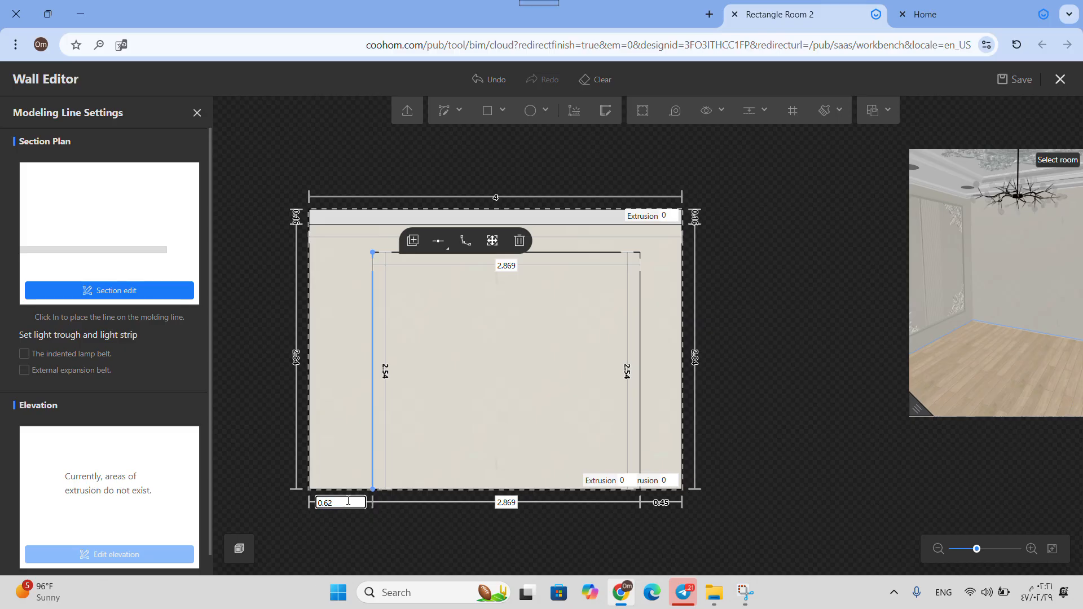
type("0.6")
key("Return")
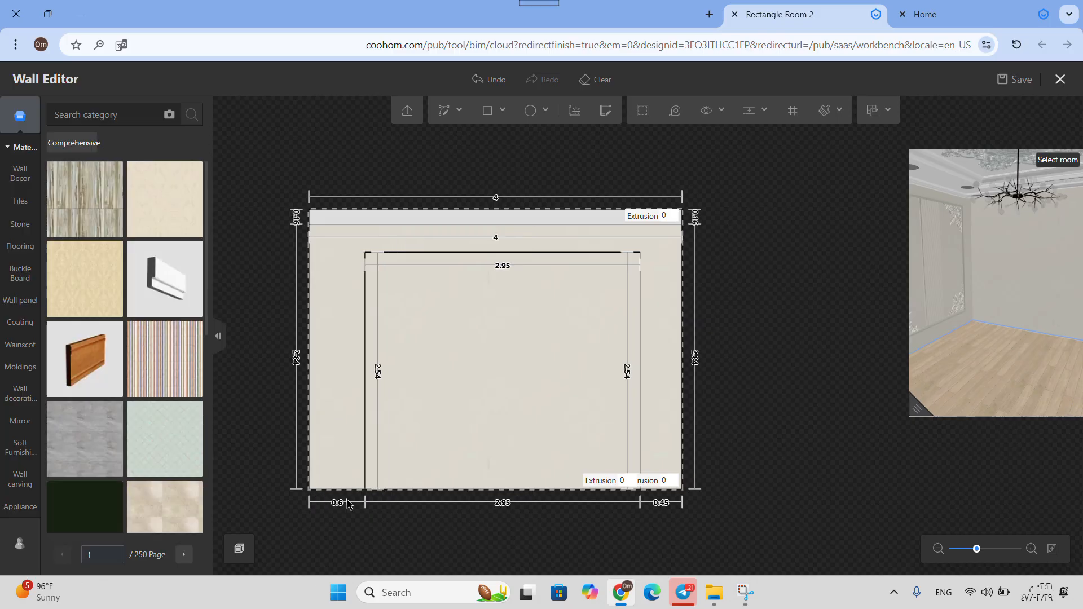
left_click(641, 357)
left_click(667, 503)
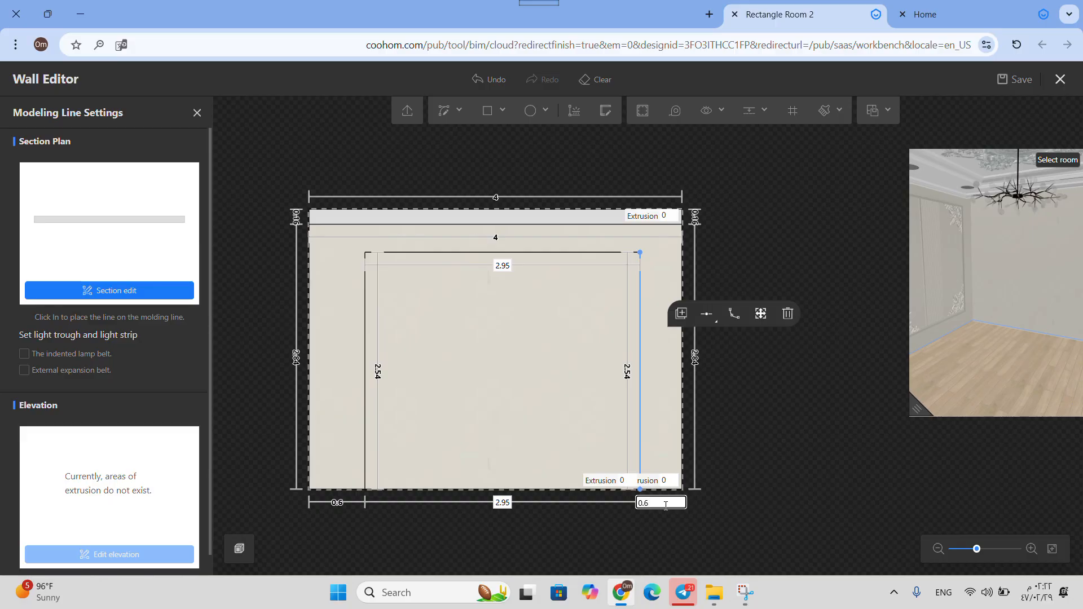
type("0.6")
key("Return")
Extrude the wall area surrounding the rectangle by 0.2 m and examine the resulting recess in an enlarged 3D preview.
scroll(577, 377, "up", 3)
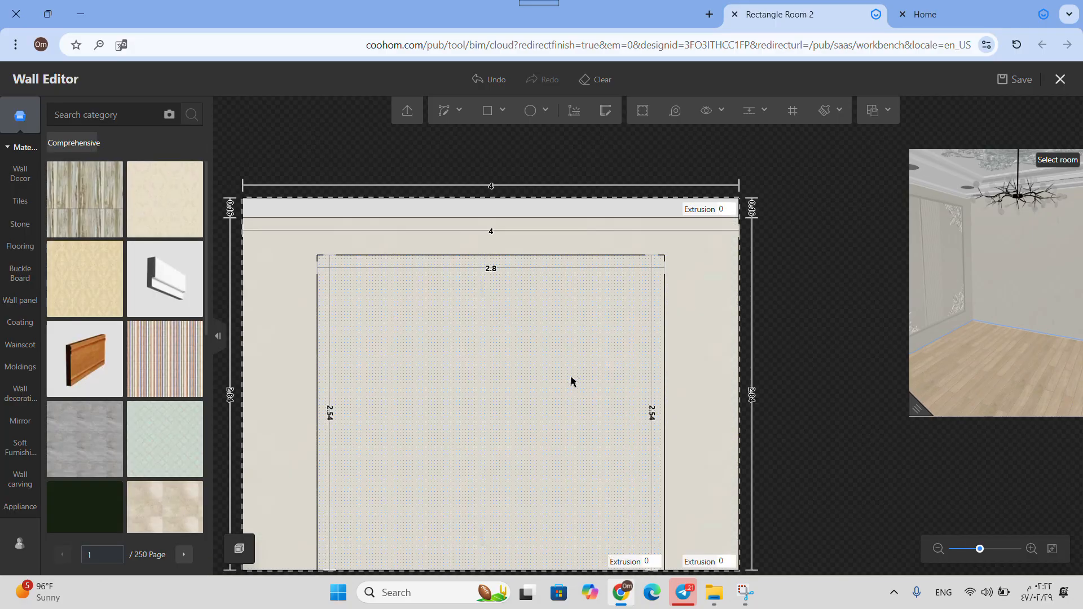
left_click(705, 410)
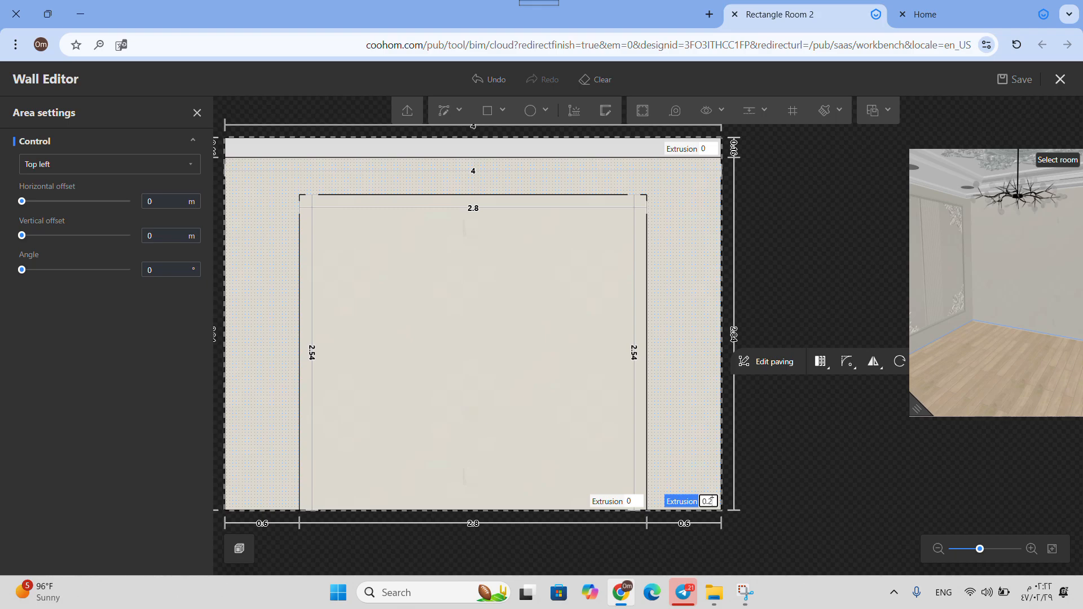
key("Return")
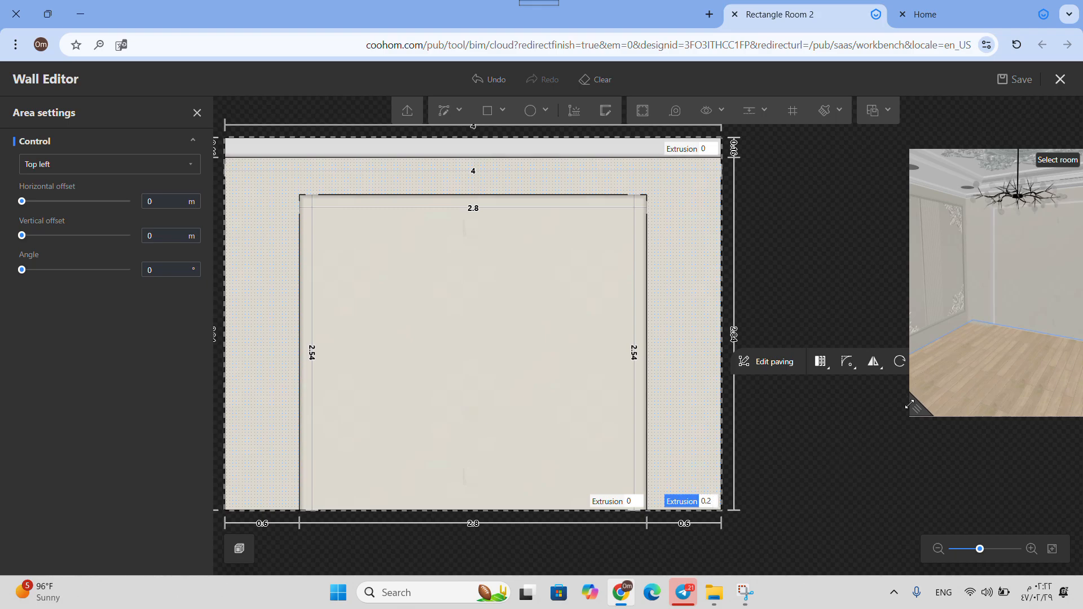
left_click_drag(923, 410, 705, 415)
left_click_drag(966, 431, 892, 435)
scroll(591, 409, "down", 2)
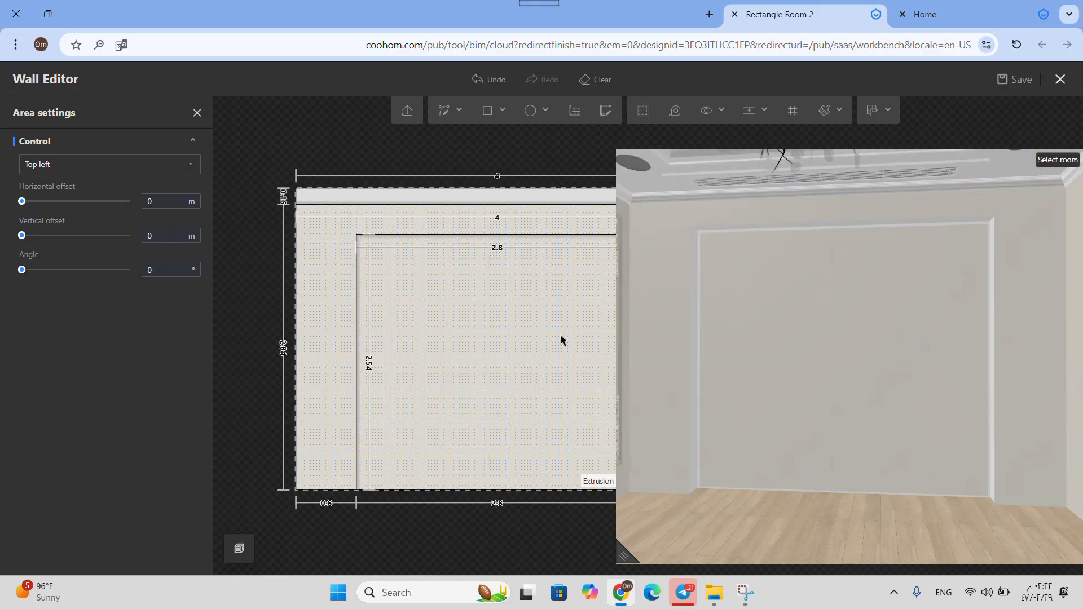
scroll(989, 431, "down", 3)
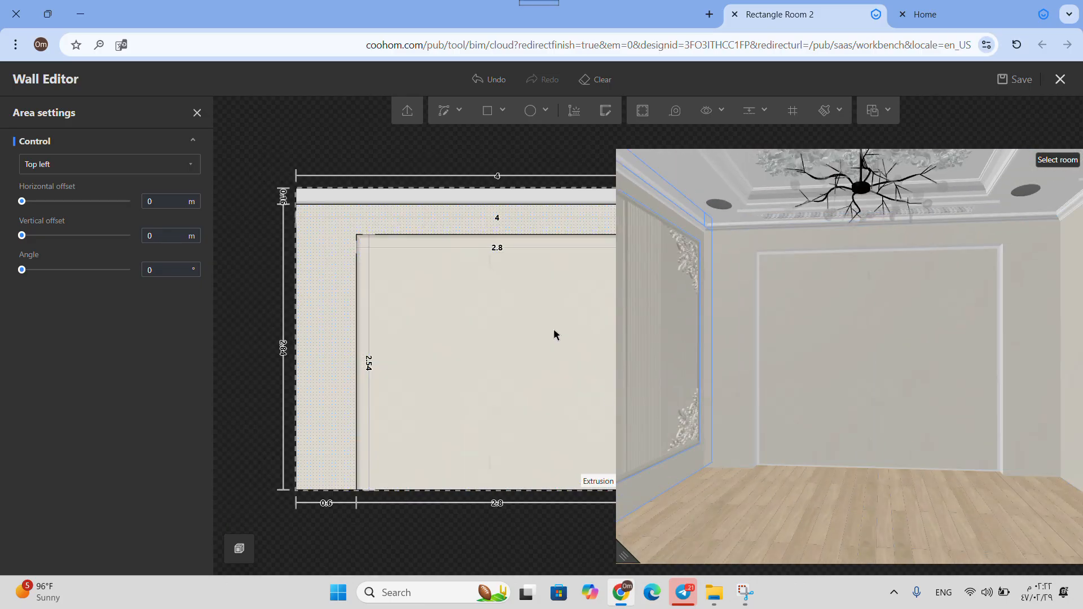
Enable an indented lamp belt with light trough and light strip along the recess's left vertical edge.
left_click(358, 297)
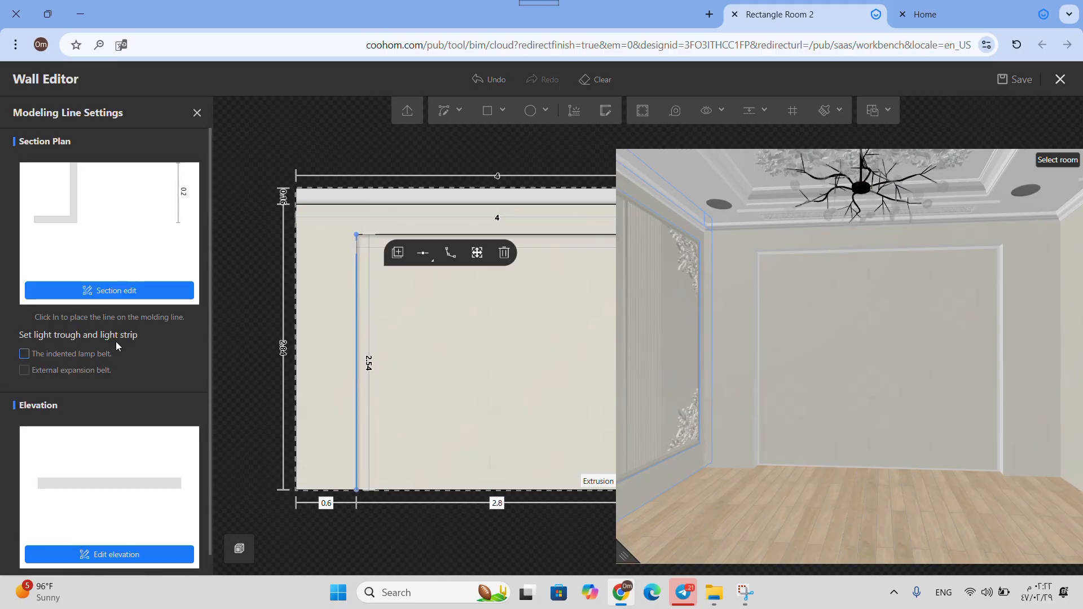
left_click(23, 355)
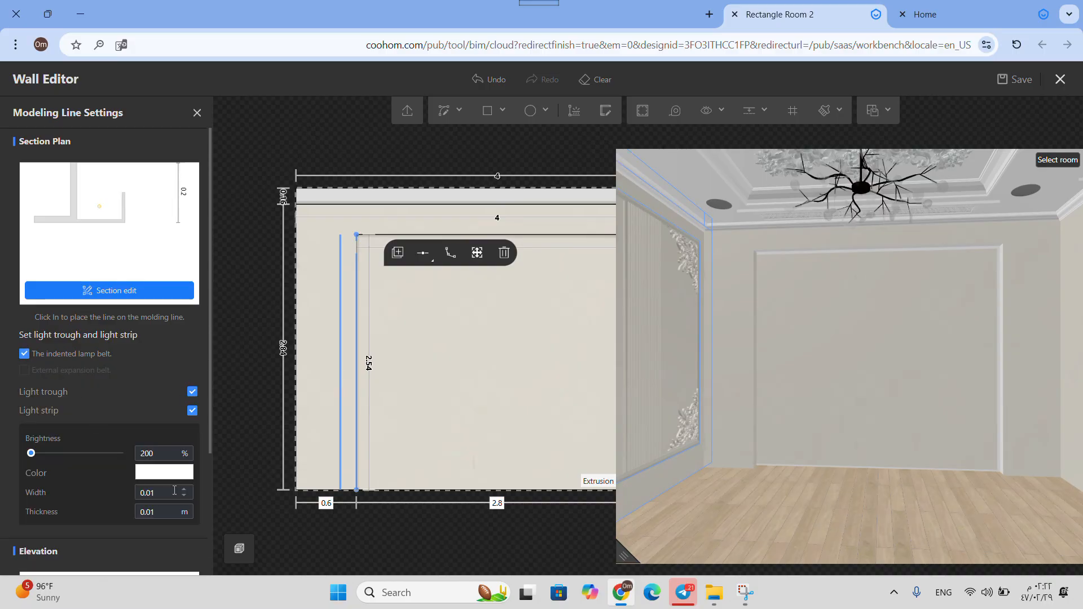
left_click(192, 392)
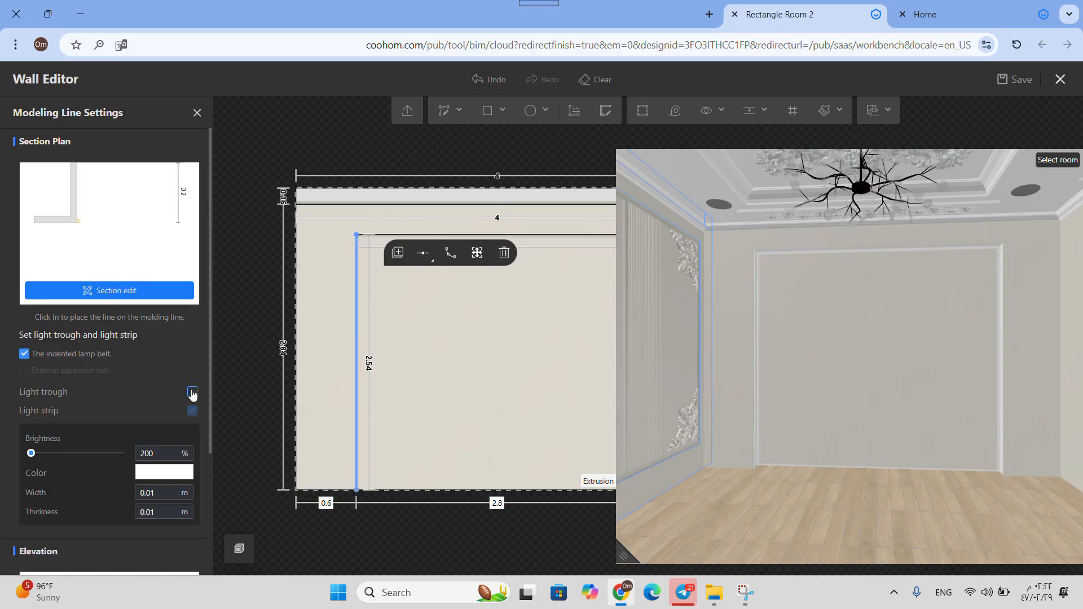
left_click(192, 392)
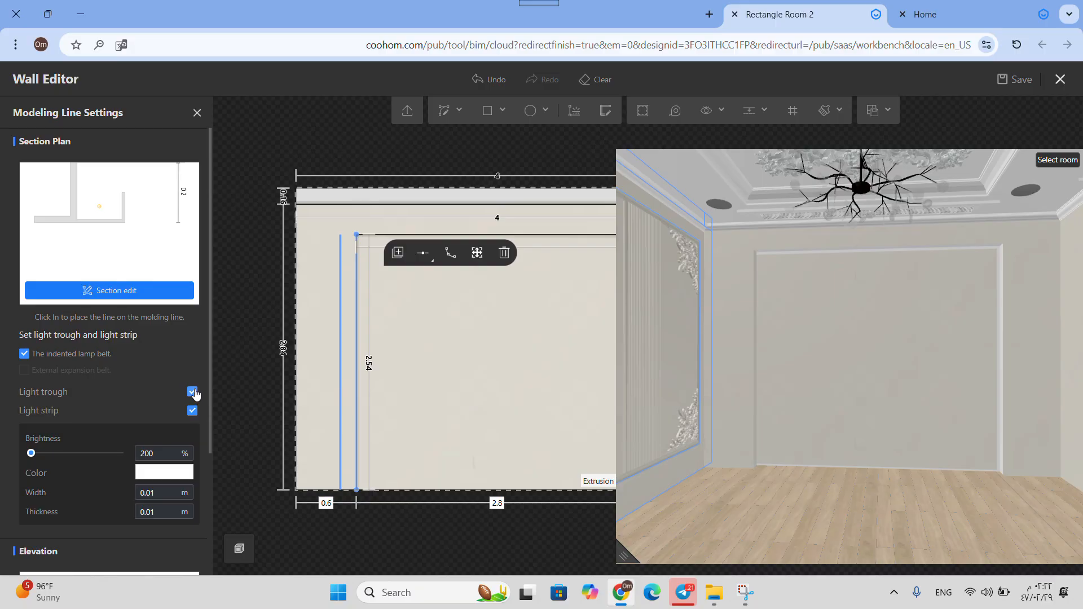
Set the recess light strip to the warm orange preset colour with a brightness of 500%.
left_click(153, 474)
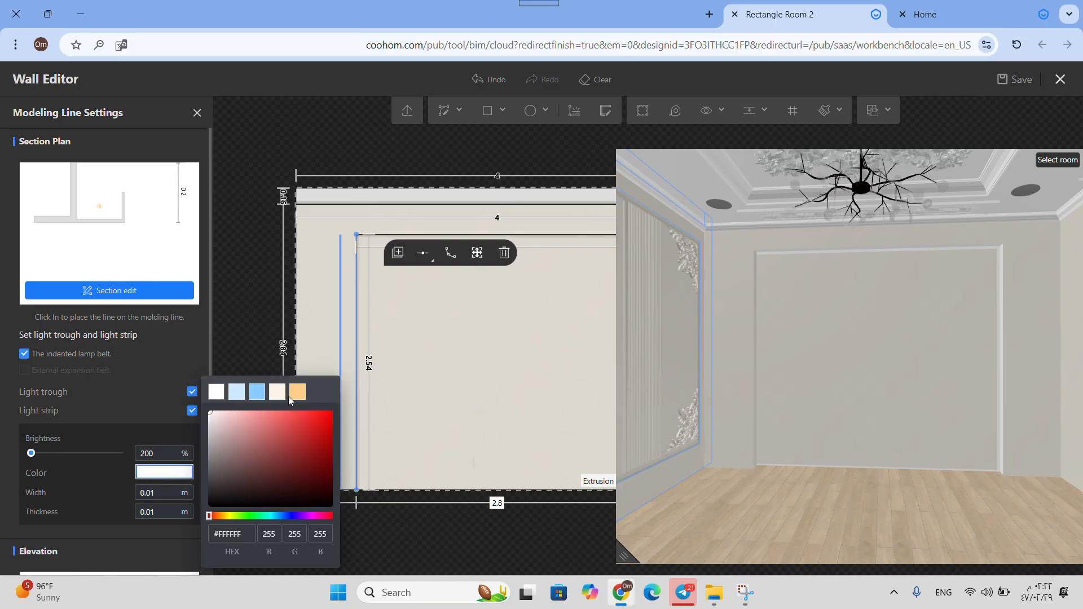
left_click(297, 391)
left_click(32, 453)
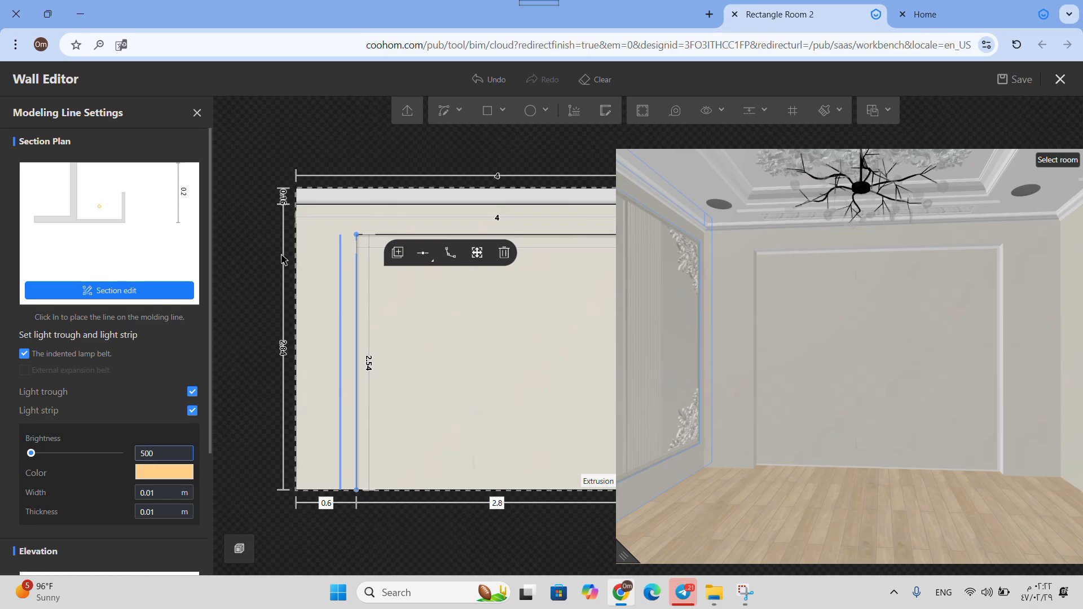
left_click(538, 3)
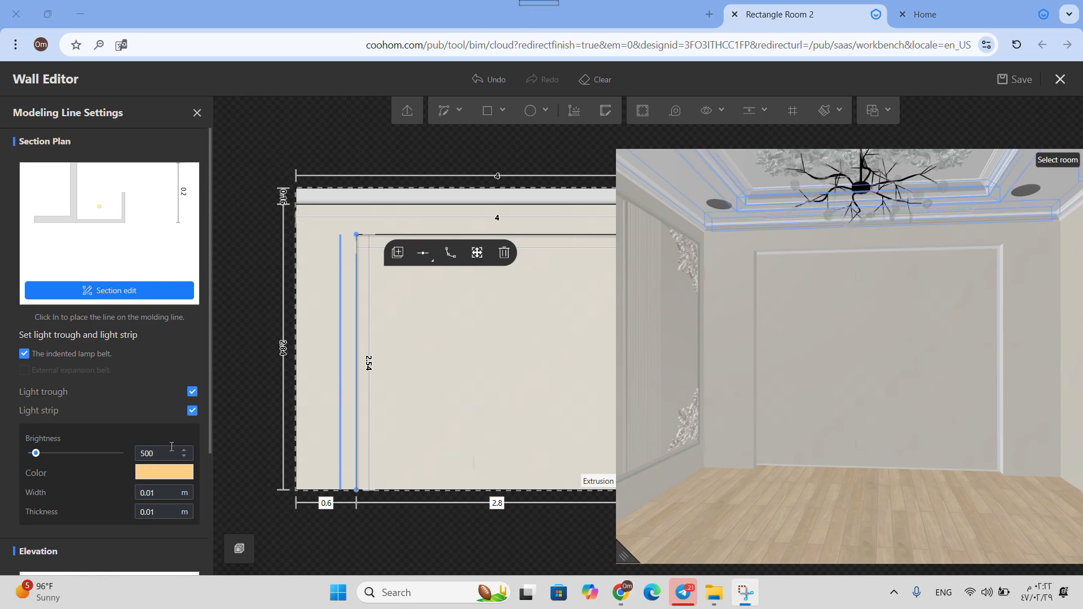
Reposition the light strip in the lamp belt's section profile to about 0.116 m from the side and 0.095 m from the back wall.
left_click(144, 291)
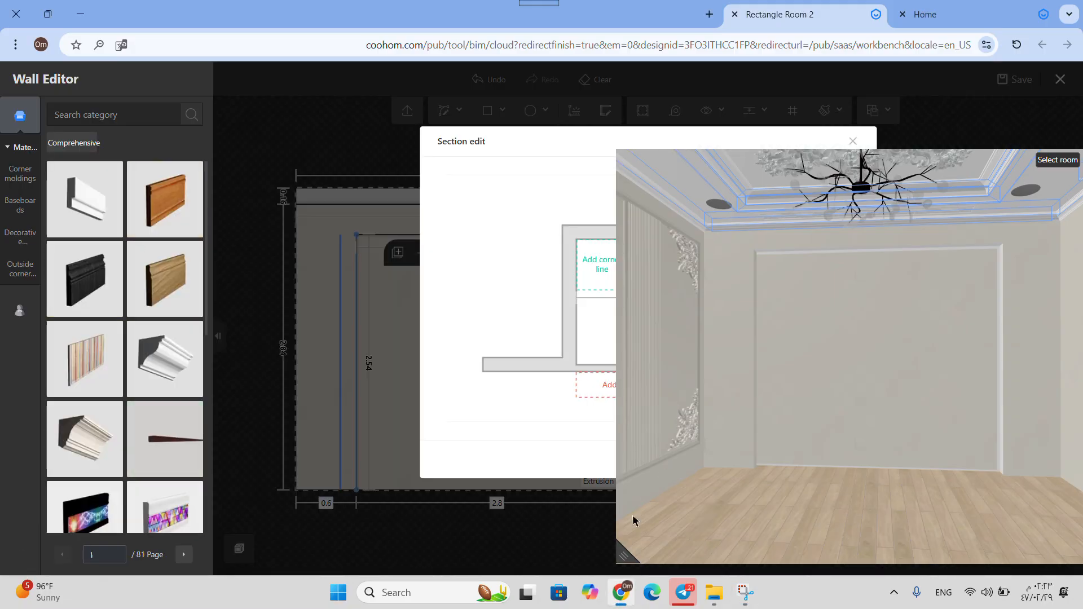
left_click_drag(630, 554, 903, 479)
scroll(654, 345, "up", 2)
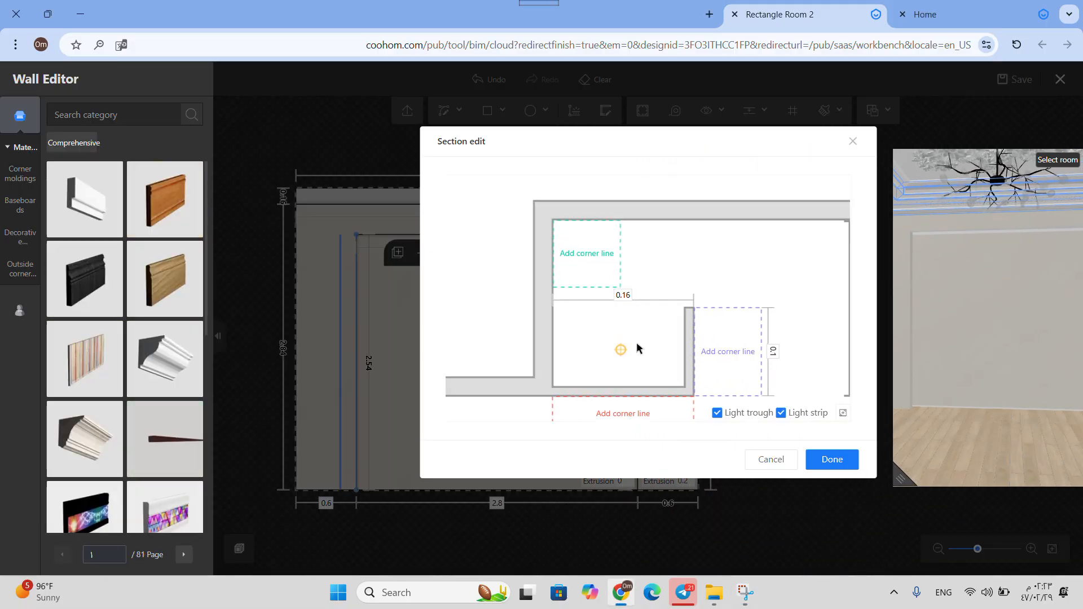
mouse_move(621, 352)
left_mouse_down()
mouse_move(625, 333)
mouse_move(646, 316)
mouse_move(632, 355)
mouse_move(663, 309)
left_mouse_up()
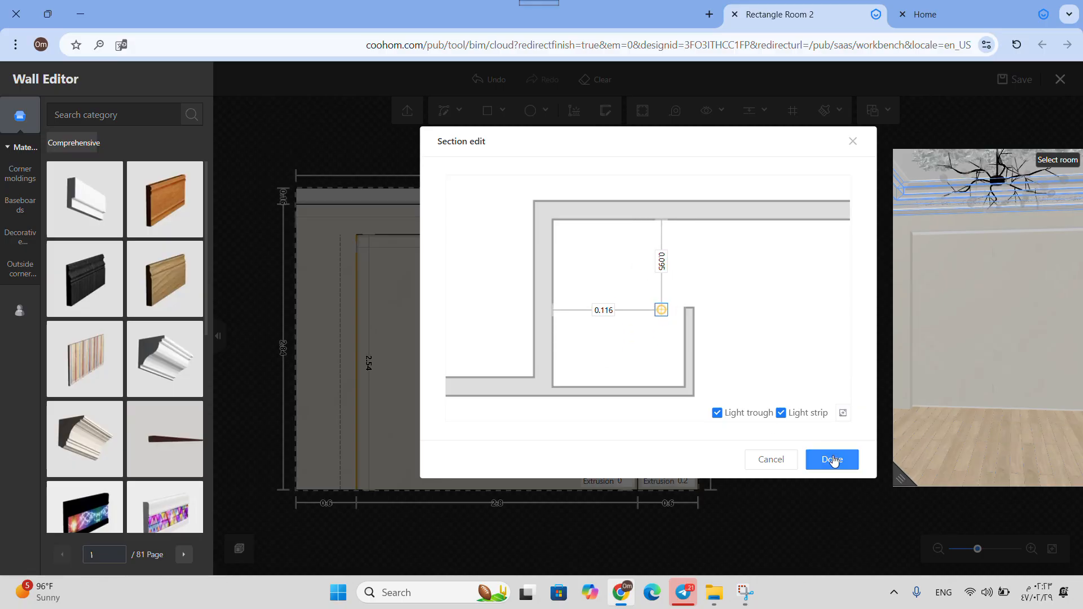
left_click(833, 459)
Duplicate the left edge's lamp belt onto the recess's other edges, check it in the enlarged 3D preview and exit the wall editor.
left_click(355, 313)
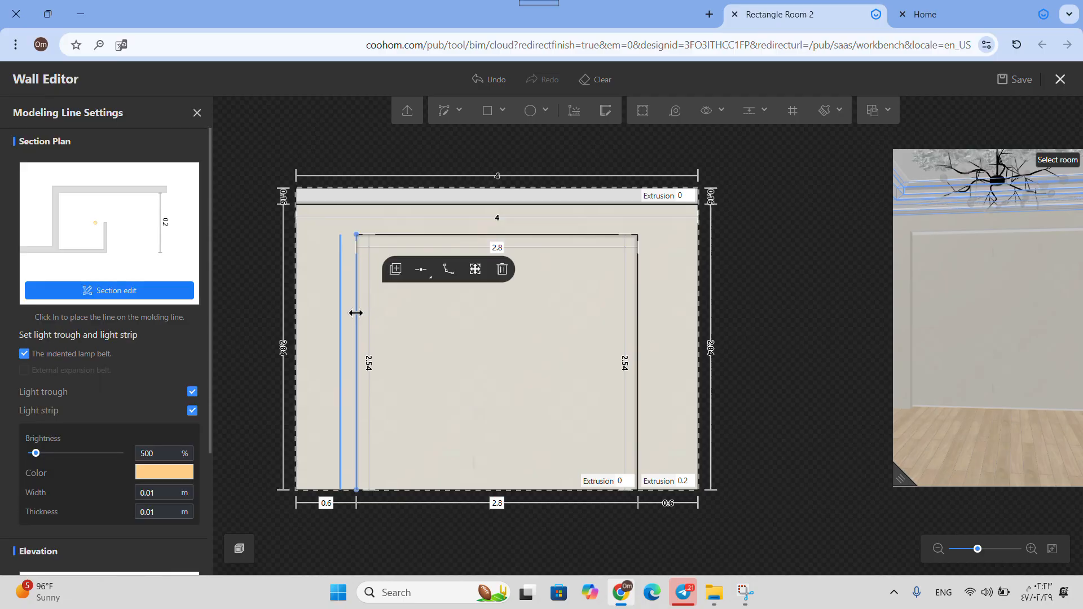
left_click(396, 271)
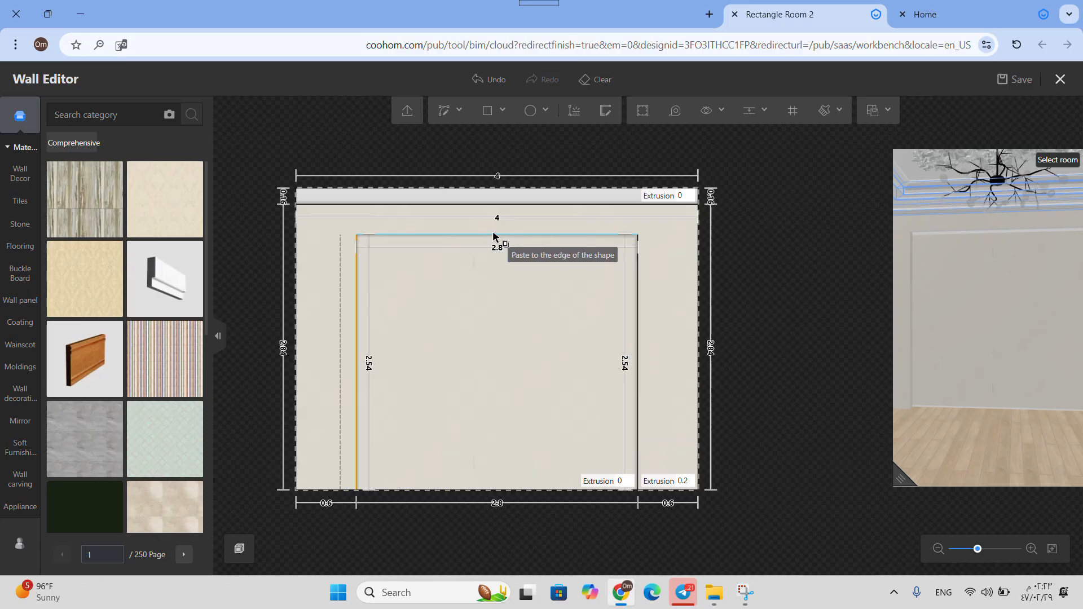
left_click(479, 346)
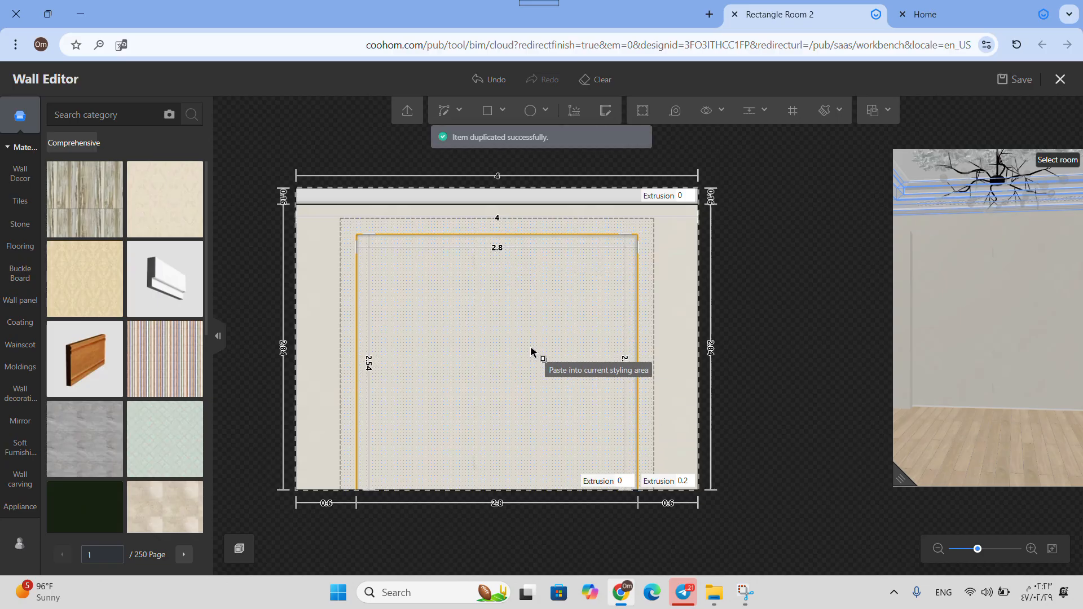
left_click(890, 477)
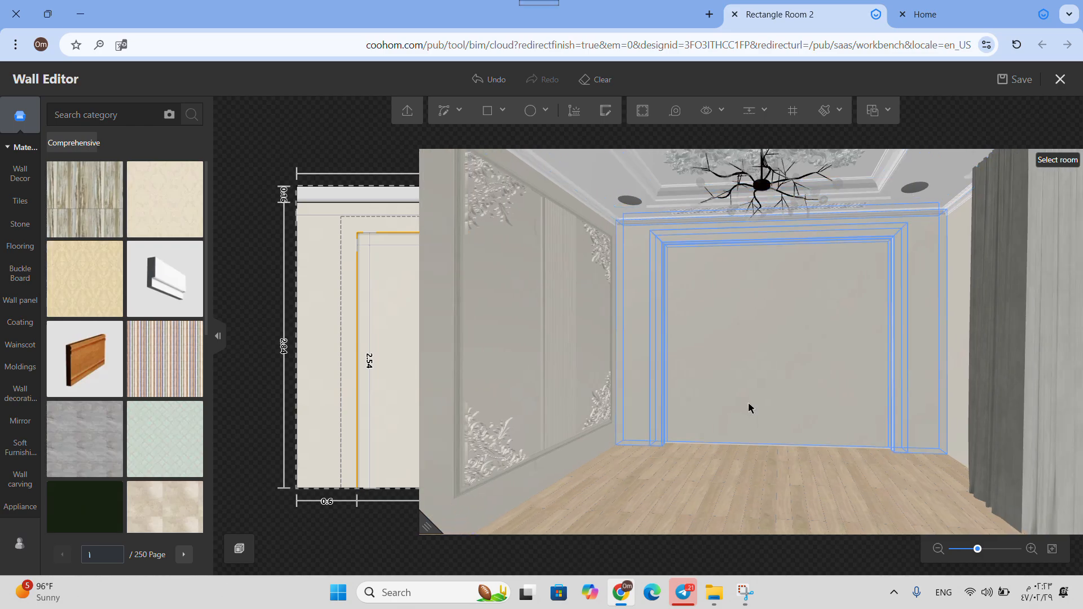
mouse_move(767, 485)
left_mouse_down()
mouse_move(817, 475)
mouse_move(773, 471)
mouse_move(757, 483)
mouse_move(763, 491)
mouse_move(754, 457)
mouse_move(686, 485)
mouse_move(576, 486)
mouse_move(795, 496)
mouse_move(764, 474)
mouse_move(771, 488)
left_mouse_up()
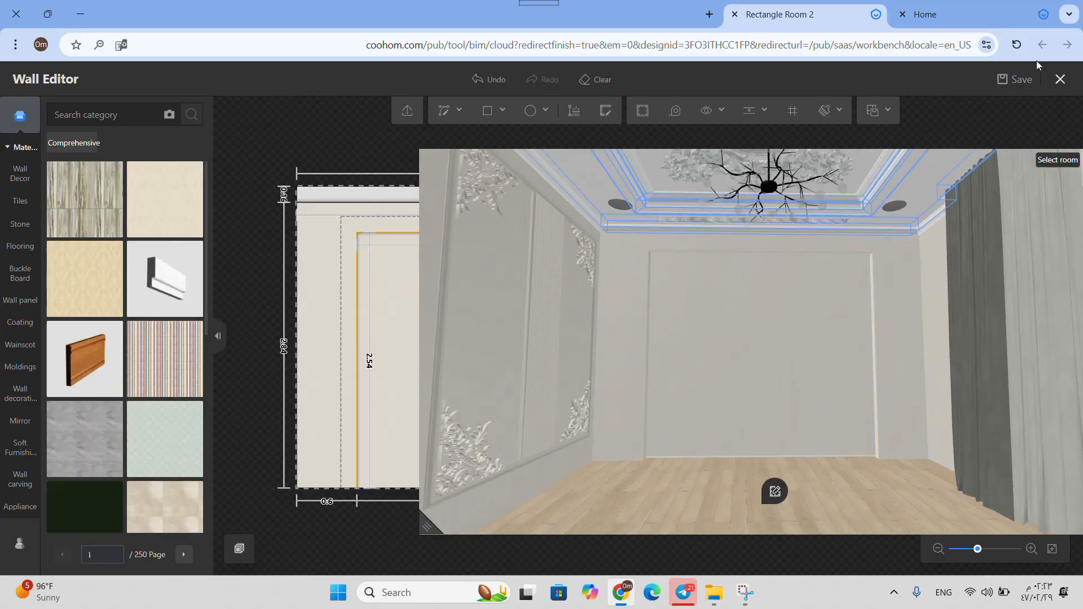
left_click(1060, 78)
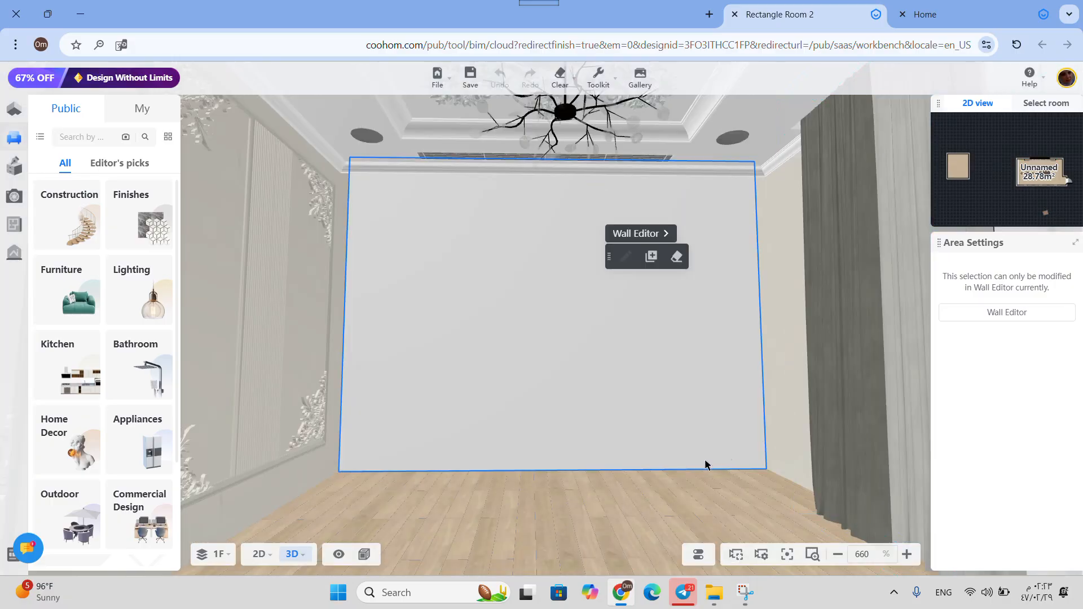
scroll(699, 456, "down", 5)
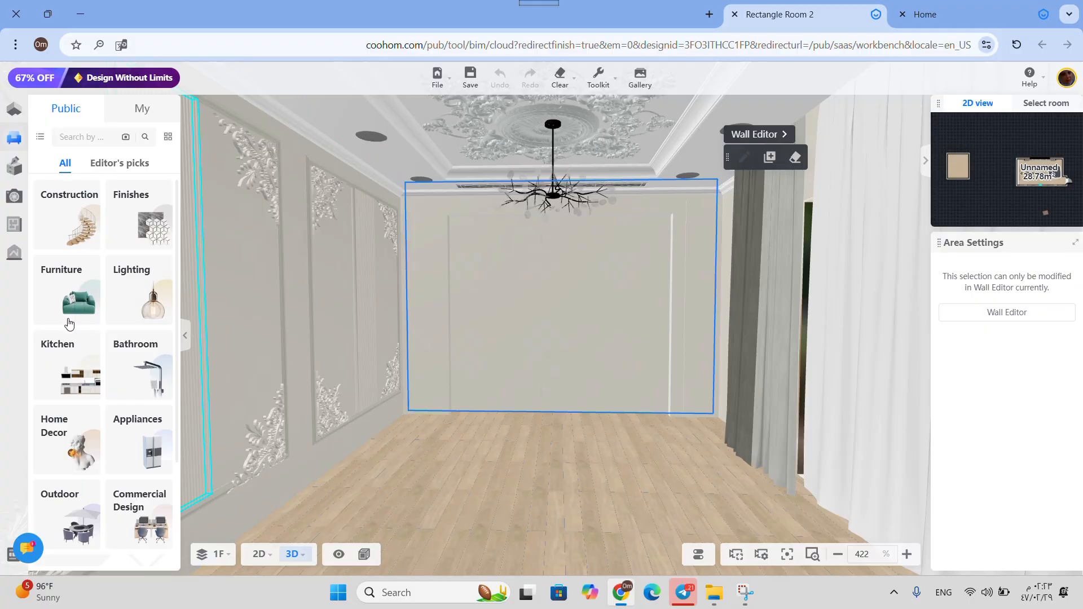
Find the green and gold tropical leaf image among the personally uploaded materials and pick it for application.
left_click(142, 112)
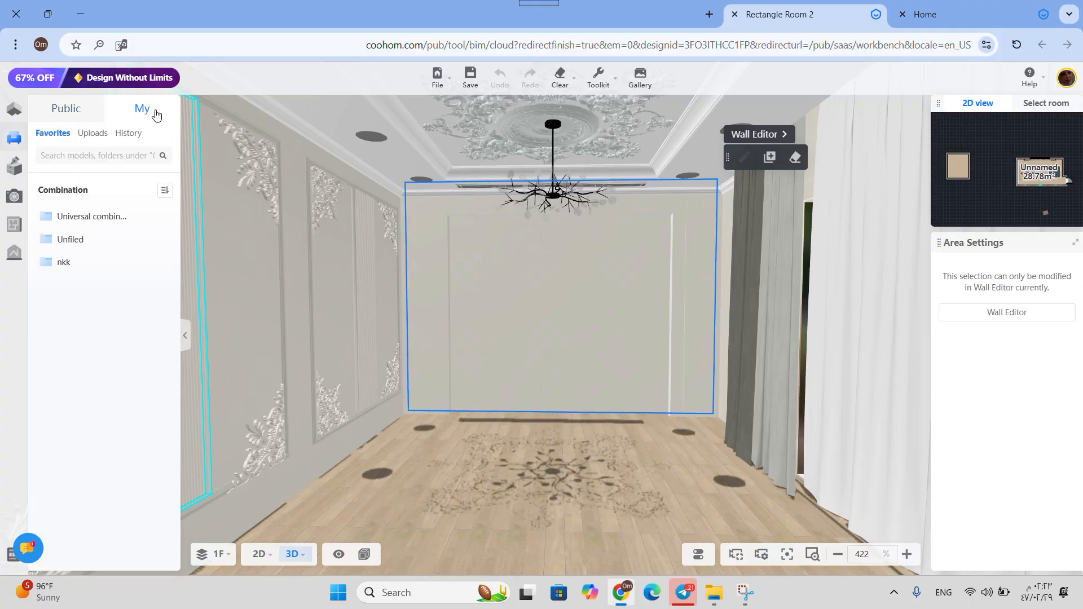
left_click(93, 133)
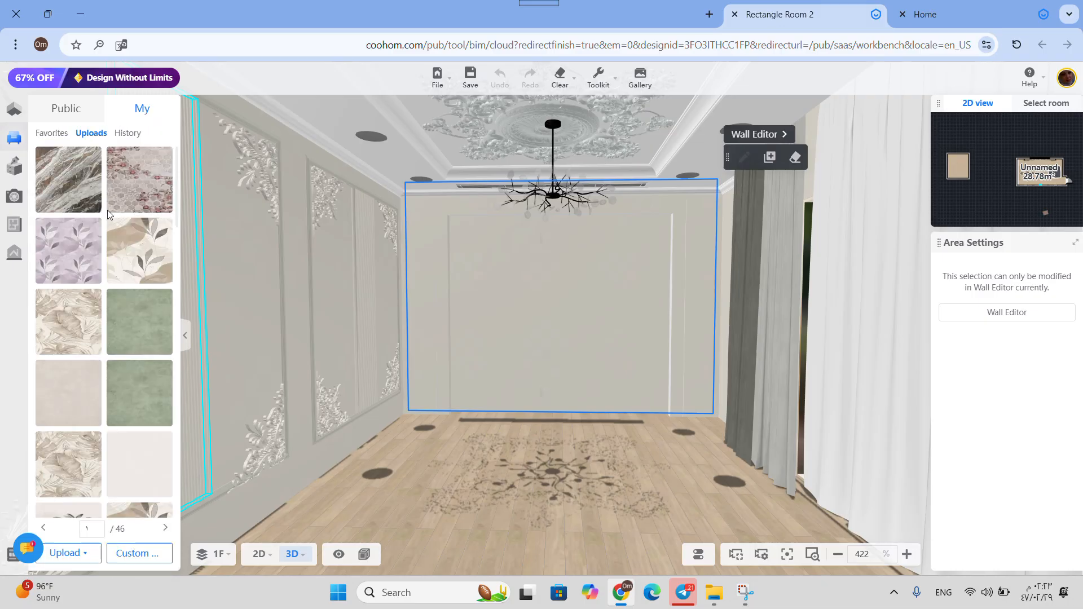
scroll(130, 354, "down", 5)
scroll(128, 366, "down", 10)
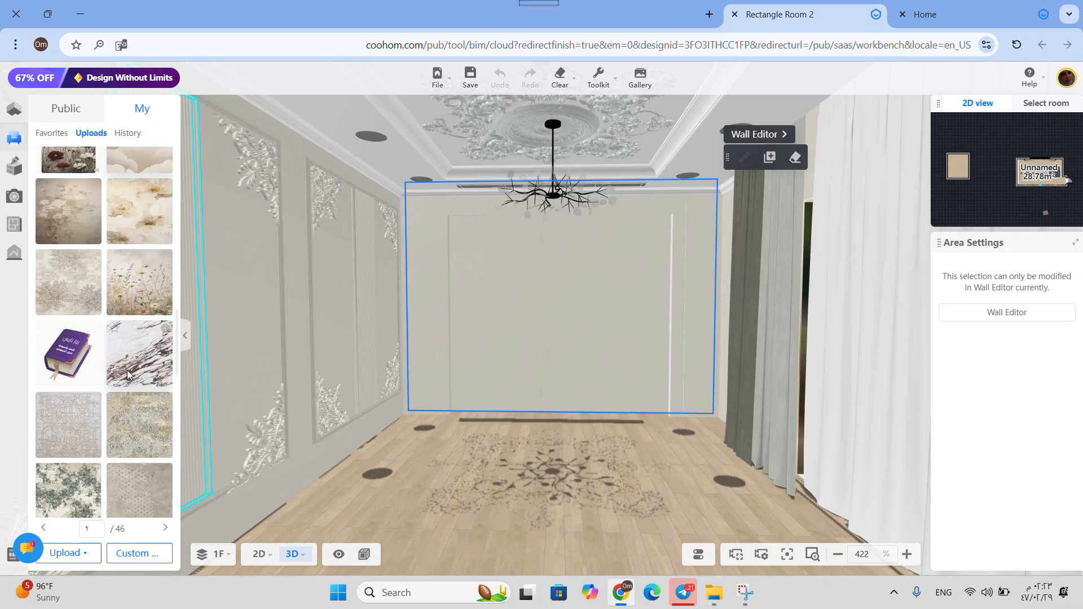
scroll(124, 367, "down", 10)
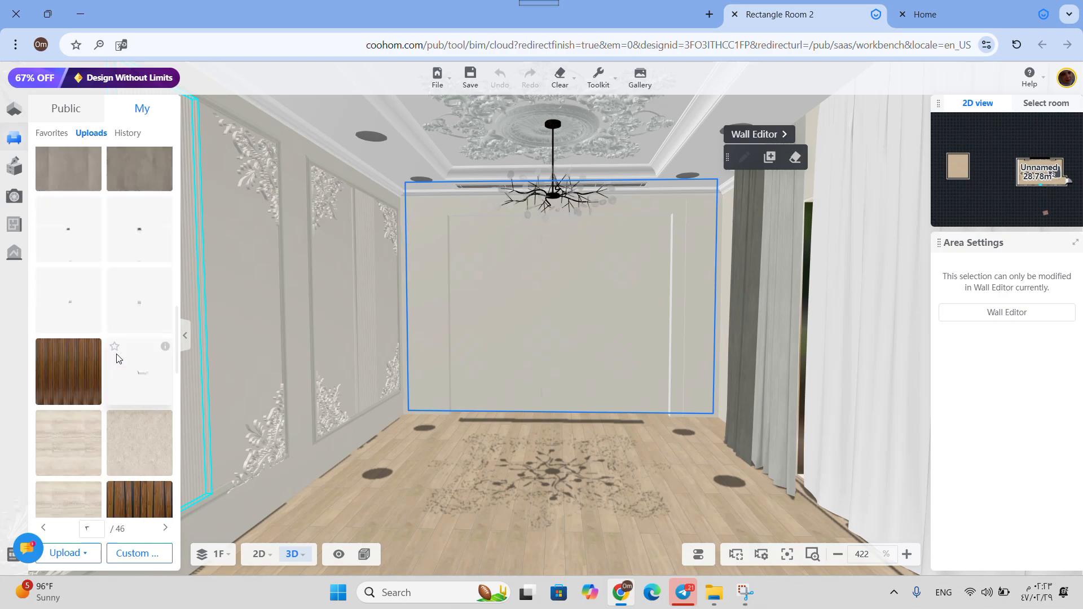
scroll(116, 358, "down", 10)
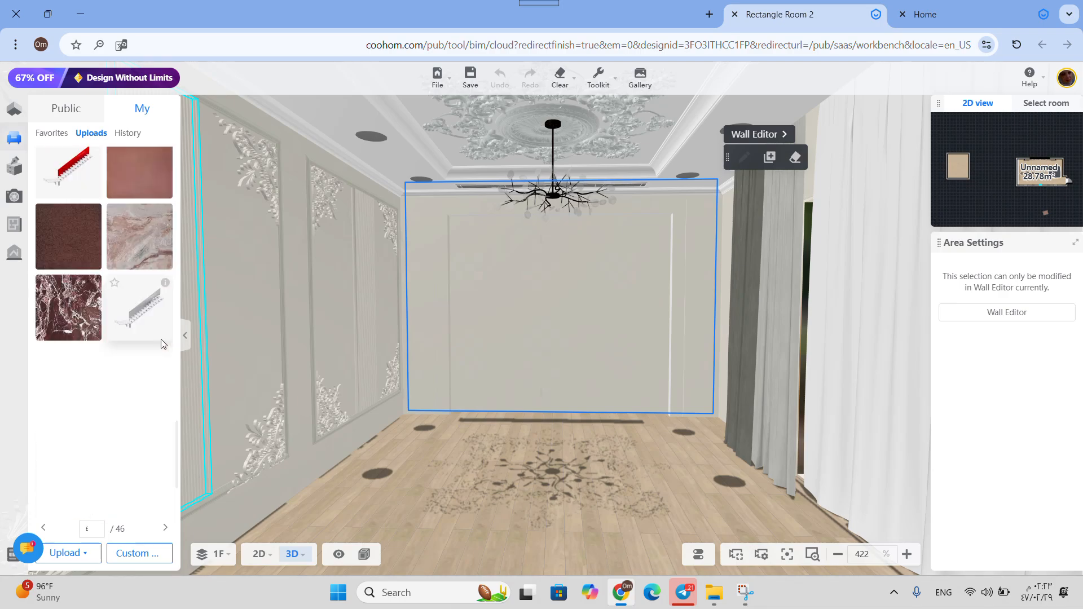
scroll(144, 325, "up", 2)
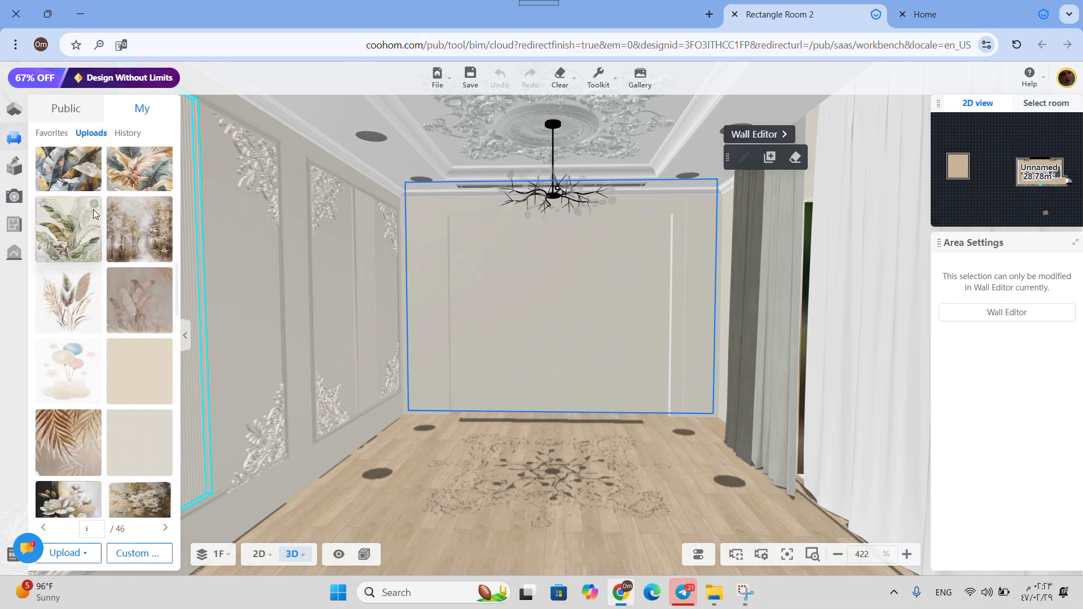
mouse_move(94, 211)
left_click(72, 240)
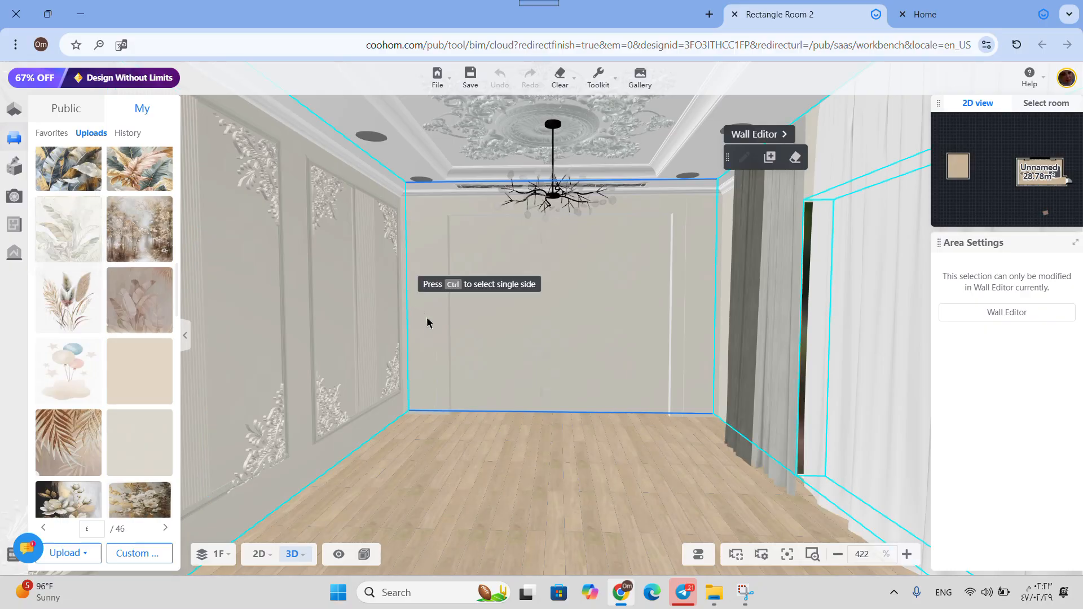
Apply the leaf image to the wall of the small separate room behind the main room.
scroll(566, 373, "down", 3)
scroll(565, 373, "down", 5)
left_click_drag(616, 362, 599, 430)
scroll(563, 411, "up", 3)
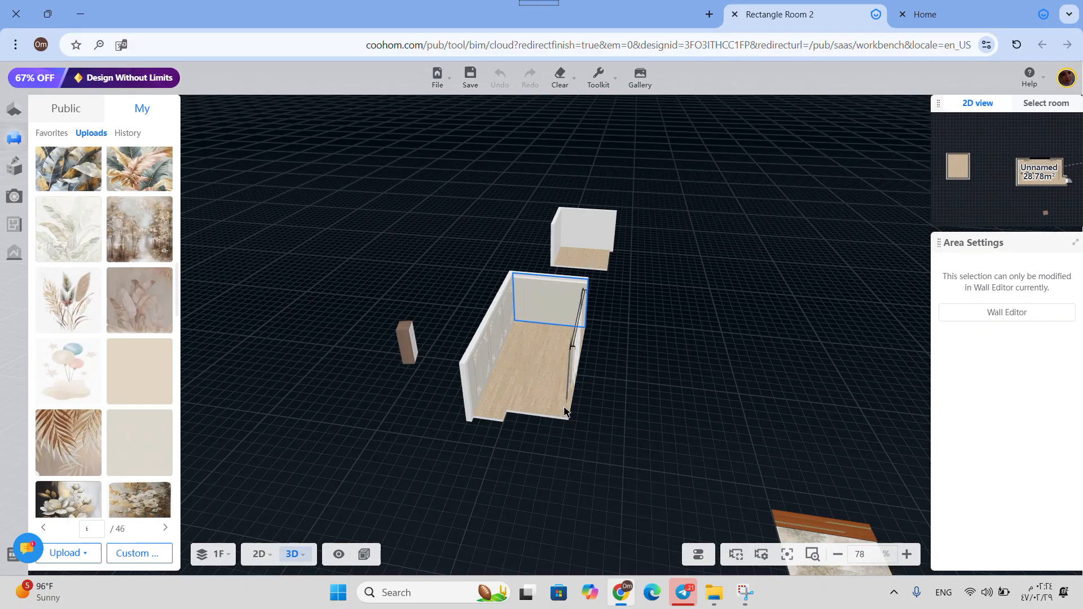
scroll(601, 246, "up", 3)
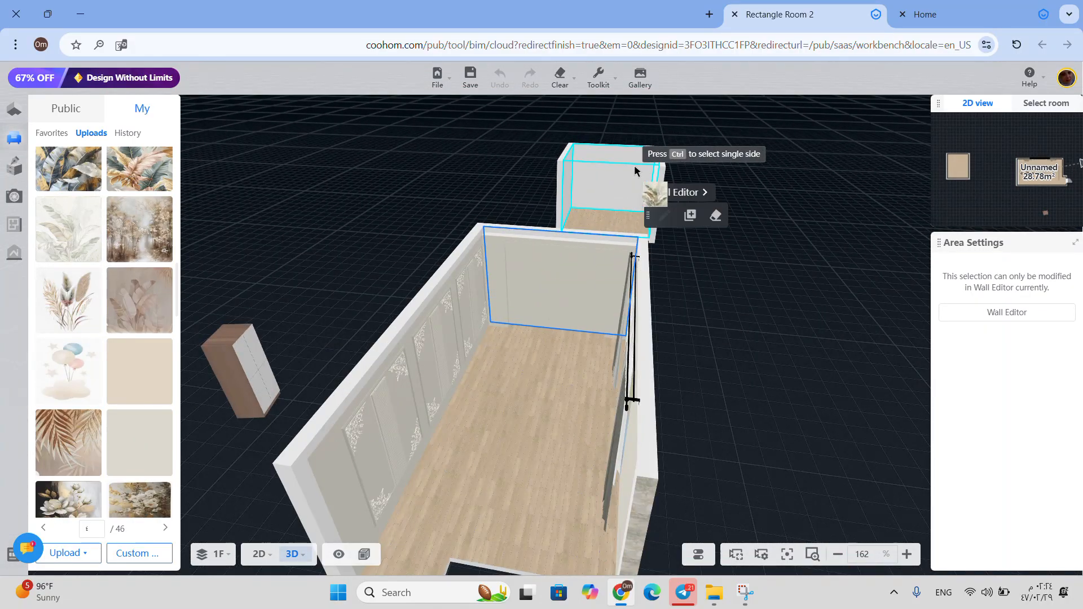
key("Escape")
left_click(605, 205)
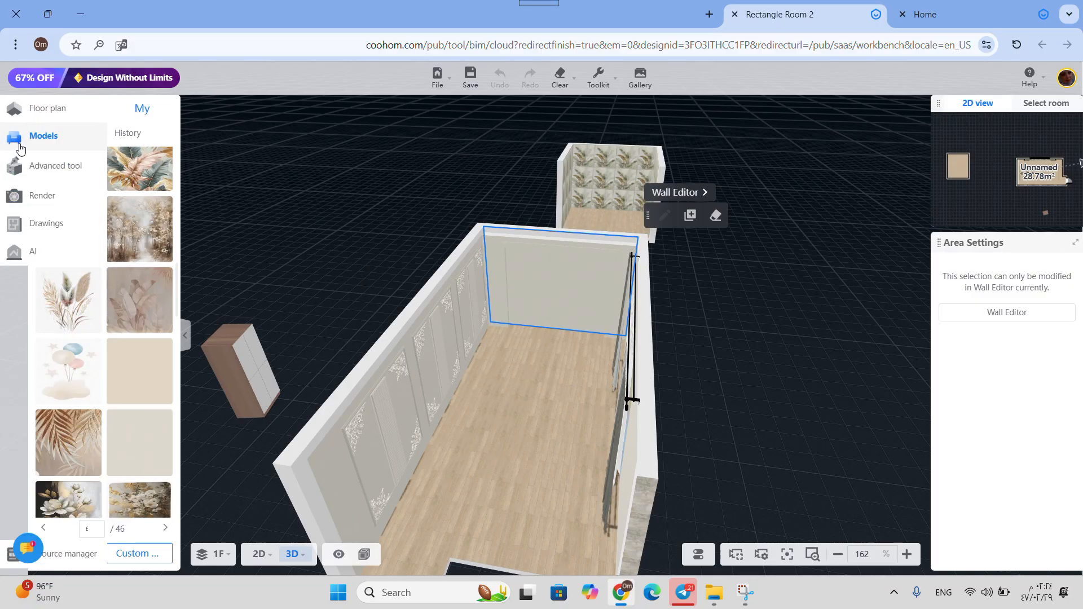
Place the Wabi-Sabi Leaf Texture painting from the public frames and pictures on the end wall's recess.
left_click(88, 117)
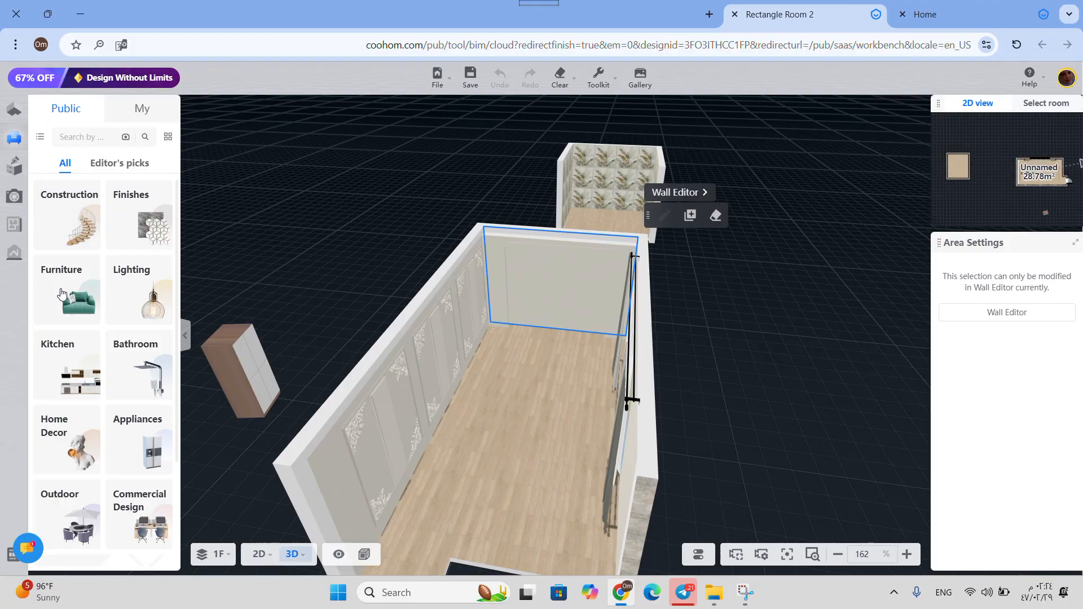
left_click(55, 452)
left_click(104, 305)
scroll(496, 393, "up", 3)
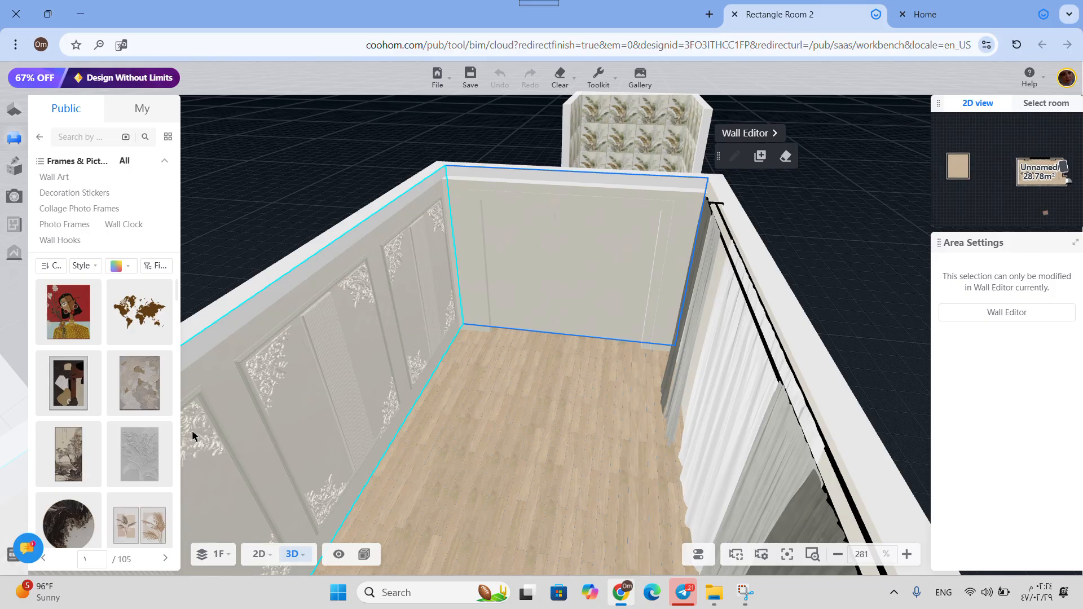
left_click_drag(145, 453, 561, 290)
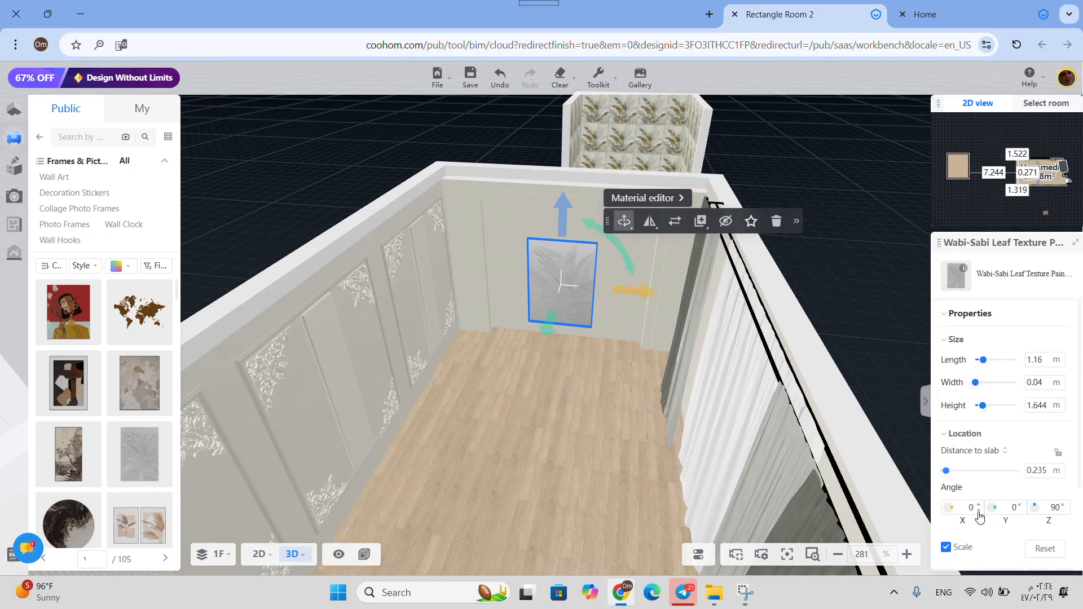
Scale the painting without locked proportions to about 2.85 m long, 2.62 m high and 0.001 m thick to fill the recess.
left_click(945, 548)
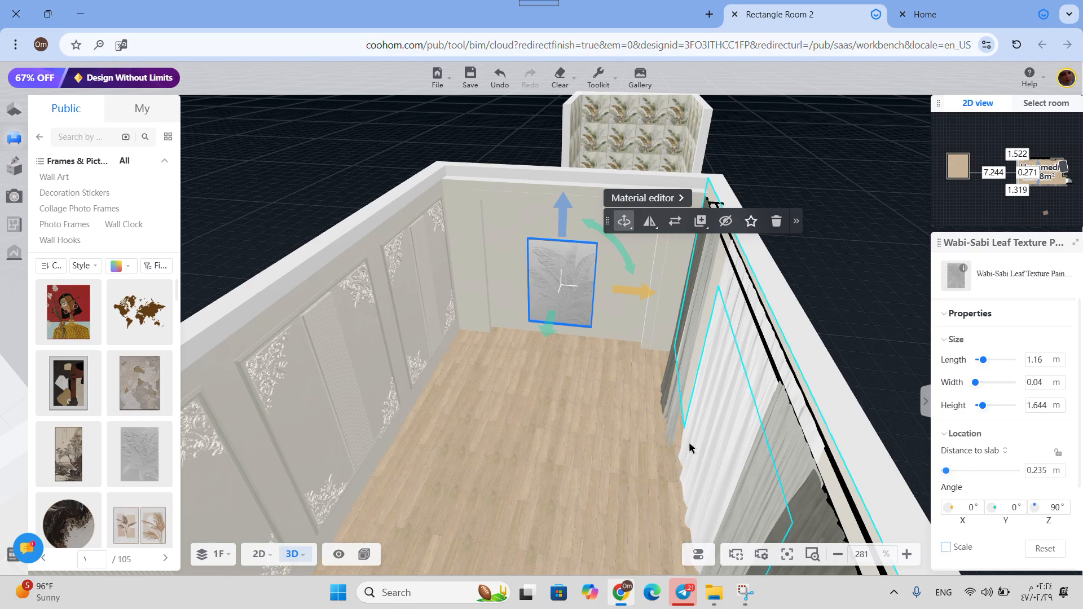
left_click(625, 221)
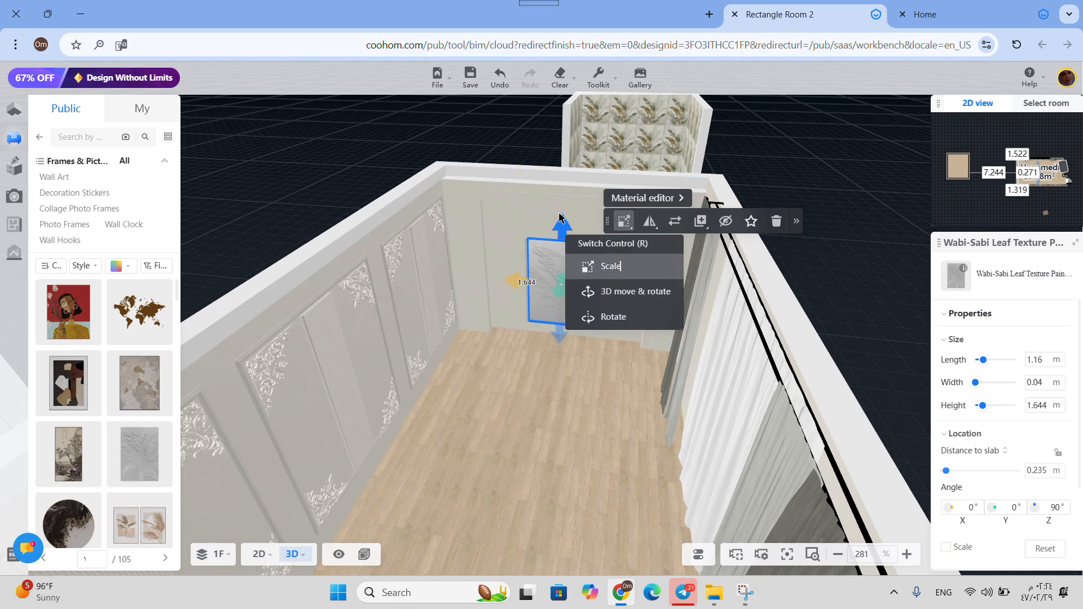
left_click(630, 266)
left_click_drag(563, 225, 563, 183)
left_click_drag(524, 266, 473, 261)
left_click_drag(615, 276, 667, 278)
left_click_drag(563, 333, 567, 350)
left_click_drag(564, 286, 570, 270)
left_click_drag(570, 371, 596, 351)
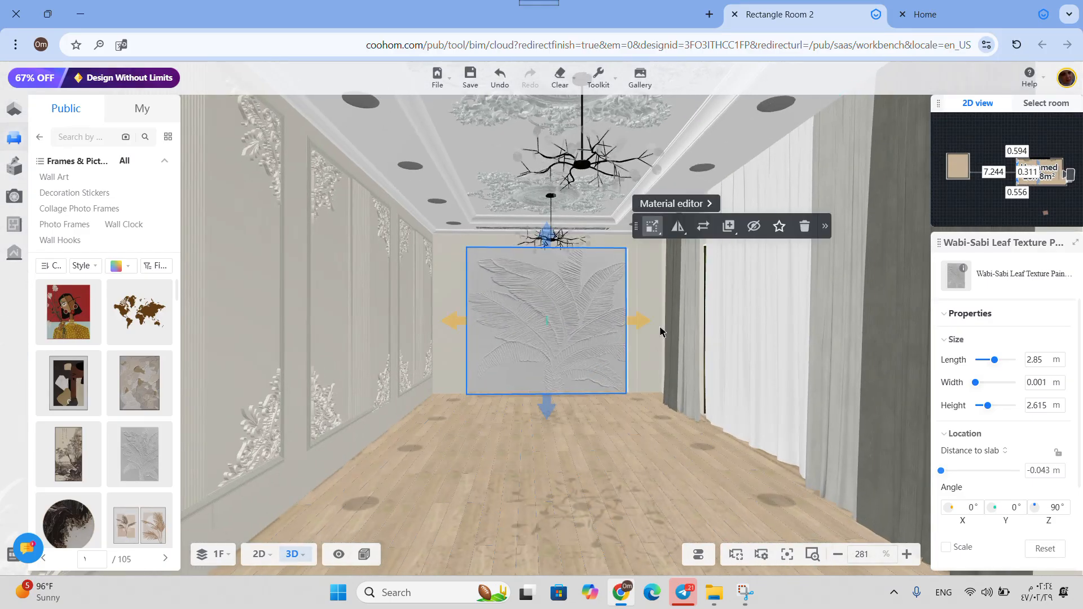
left_click_drag(640, 322, 646, 321)
Copy the leaf image from the small room's wall onto the painting in the recess with the material brush.
left_click_drag(611, 419, 588, 483)
scroll(643, 305, "down", 3)
left_click(601, 89)
left_click(582, 108)
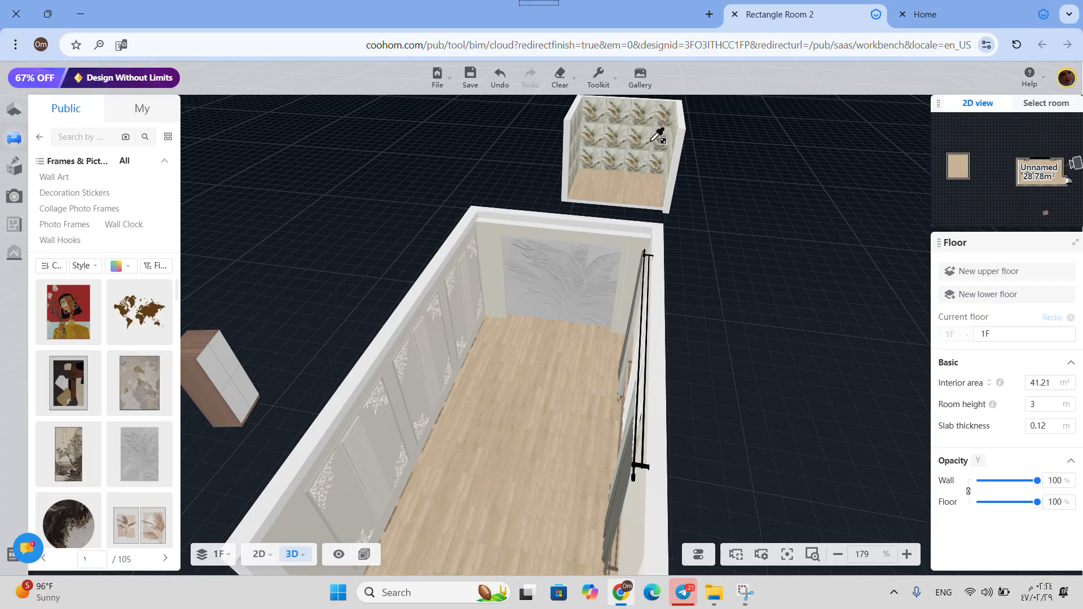
left_click(650, 141)
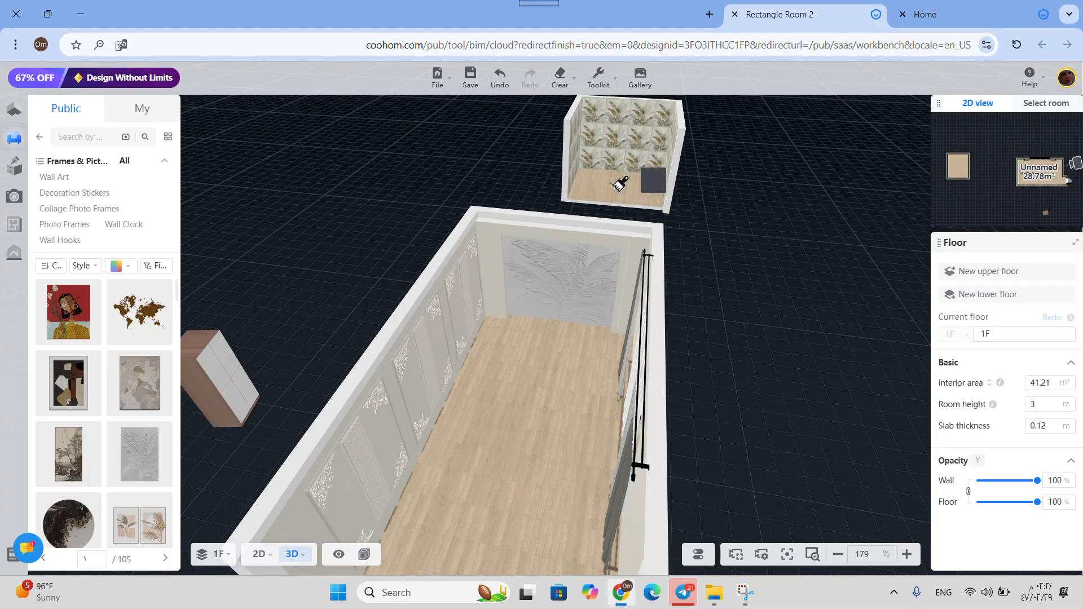
left_click(583, 260)
scroll(600, 387, "up", 5)
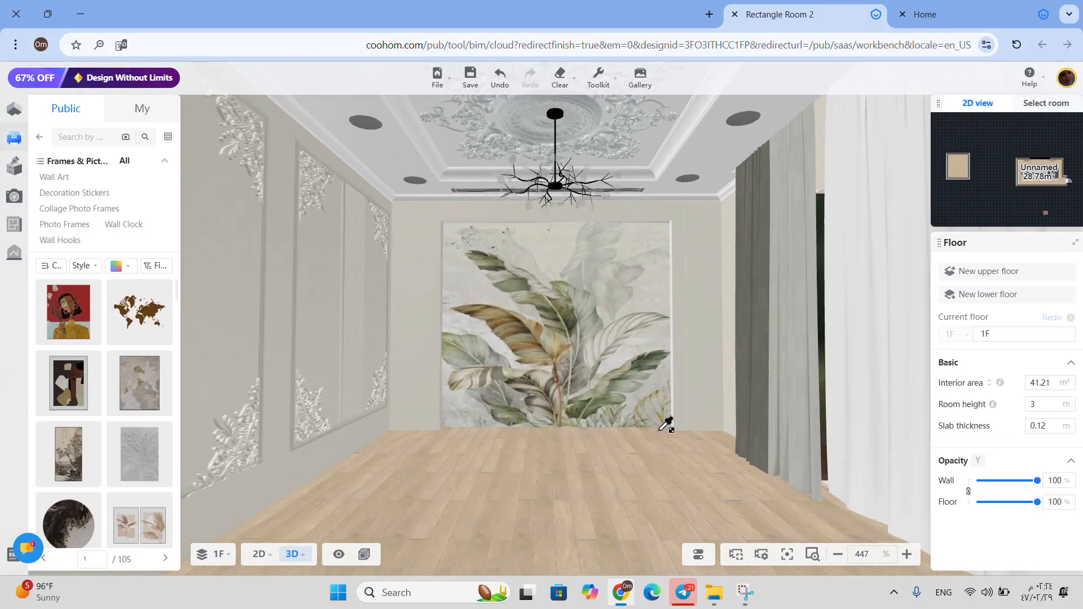
left_click_drag(665, 441, 617, 476)
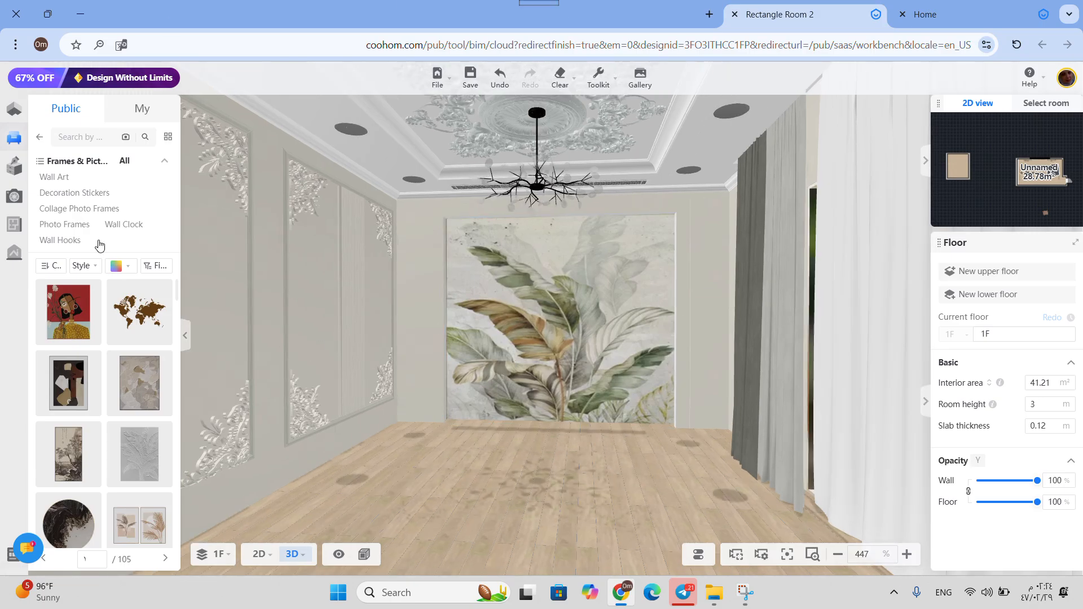
Open the plain wall section beside the door for editing in the Wall Editor.
left_click_drag(490, 479, 700, 529)
left_click_drag(785, 294, 522, 309)
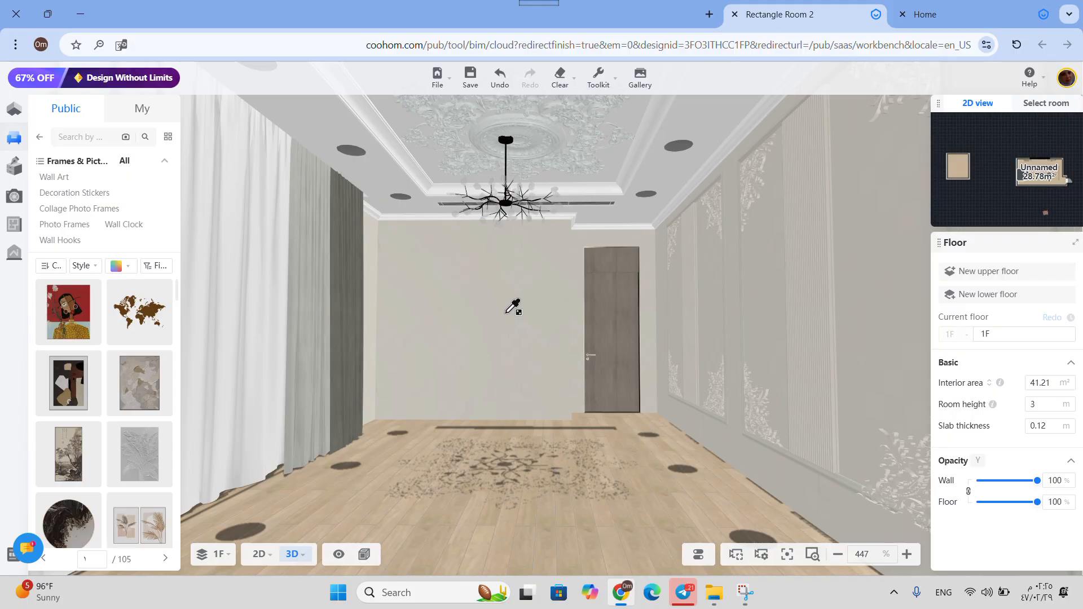
left_click(500, 314)
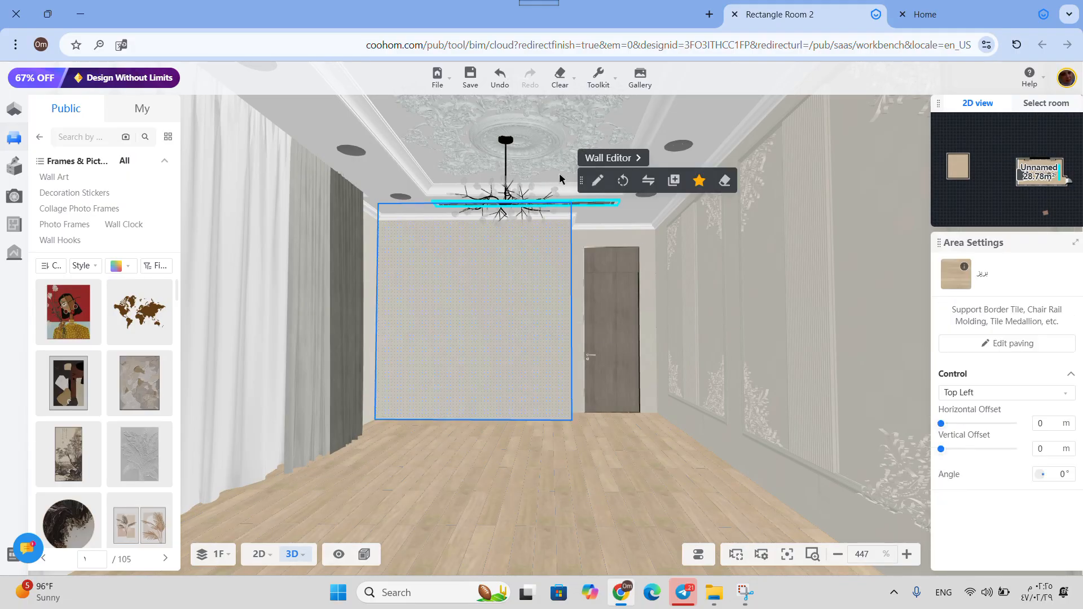
left_click(597, 157)
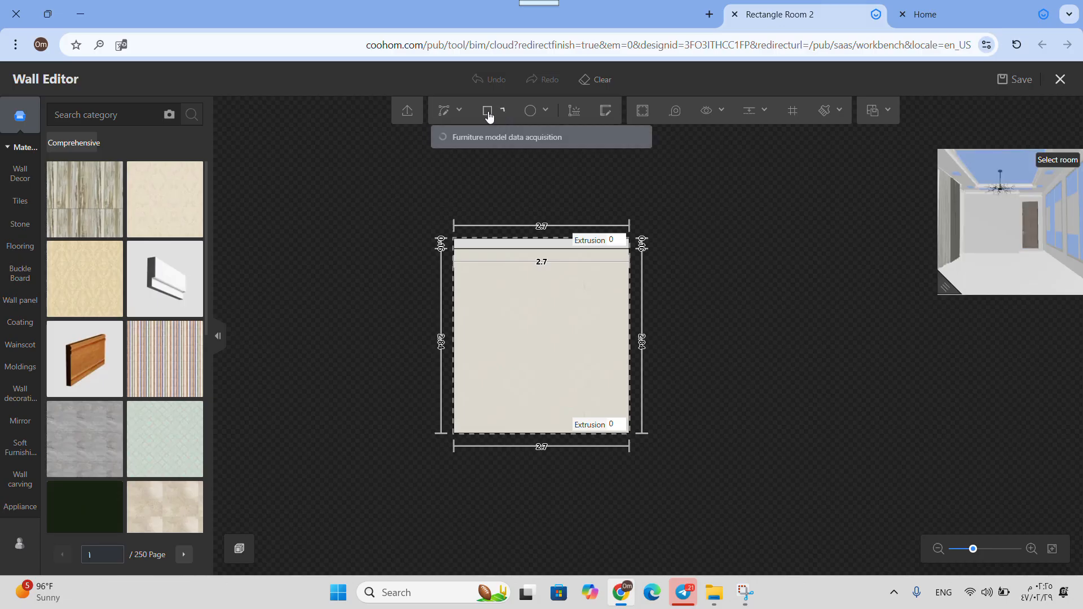
Draw a full-height rectangular strip about 0.66 m wide and 2.84 m high along the curtain-side edge of the wall, below the cornice band.
left_click(487, 111)
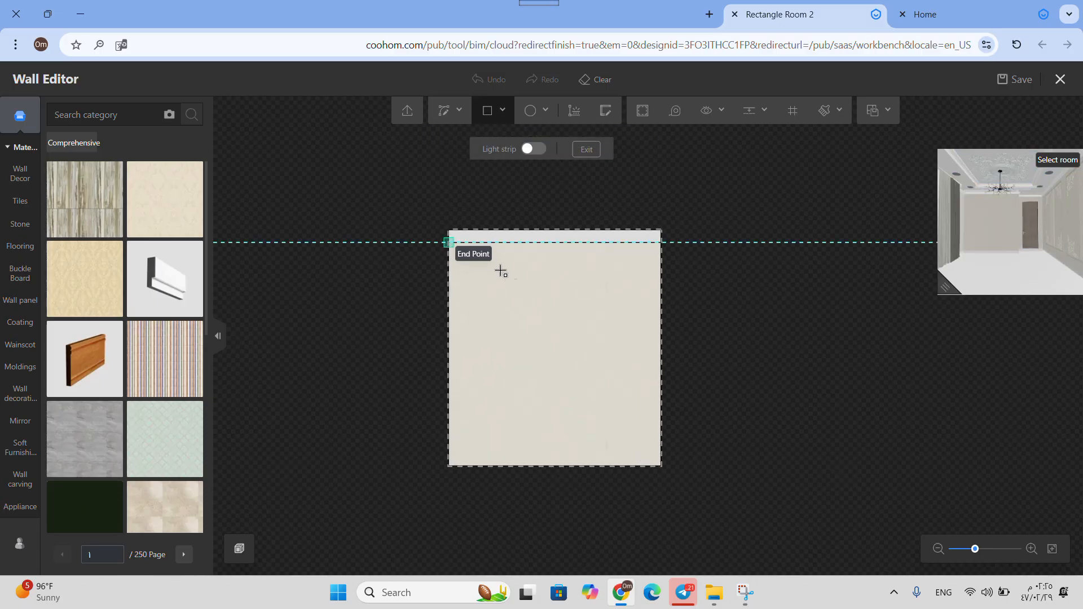
left_click(450, 242)
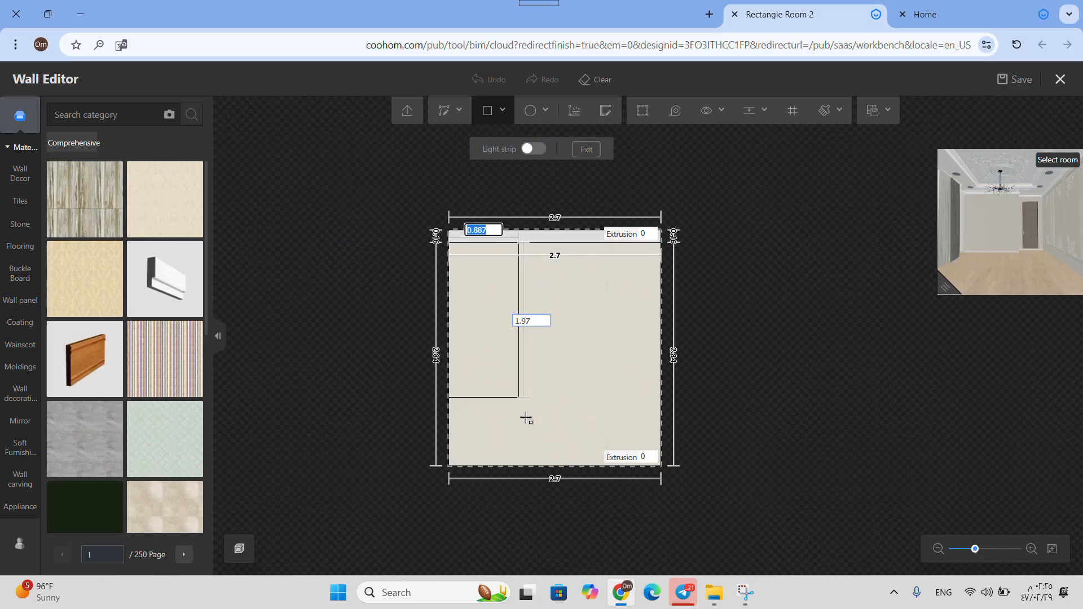
left_click(501, 467)
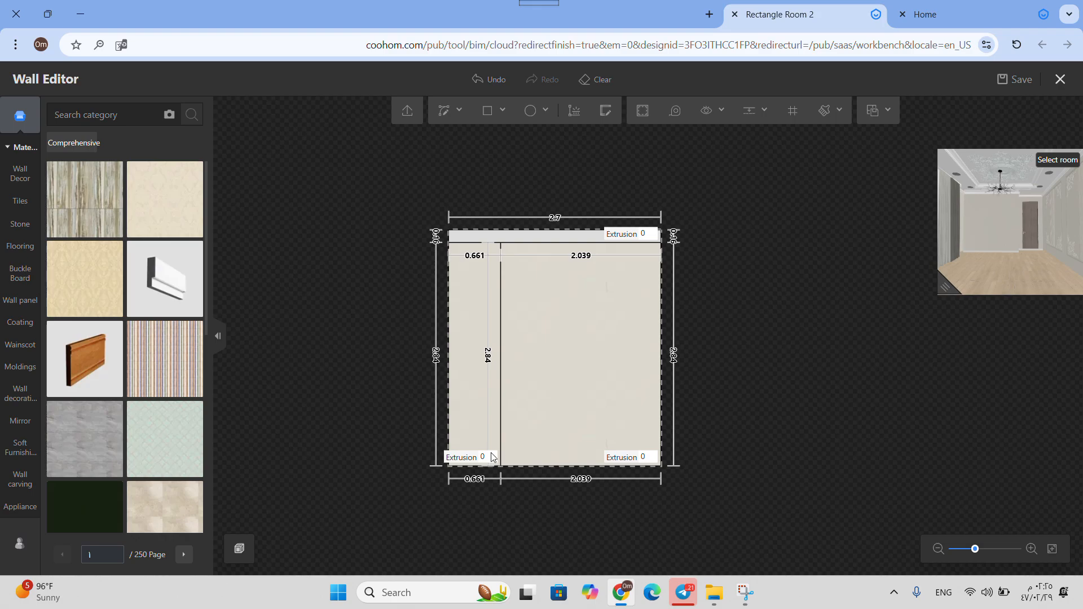
Set the vertical strip's width to 0.6 m by repositioning its inner edge line.
scroll(504, 292, "up", 1)
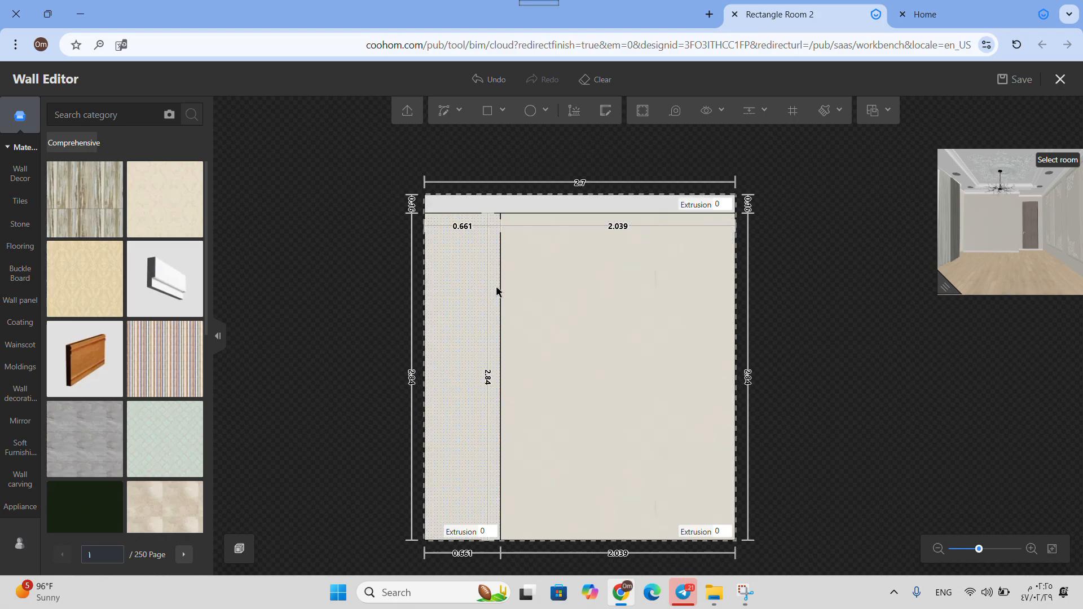
left_click(496, 300)
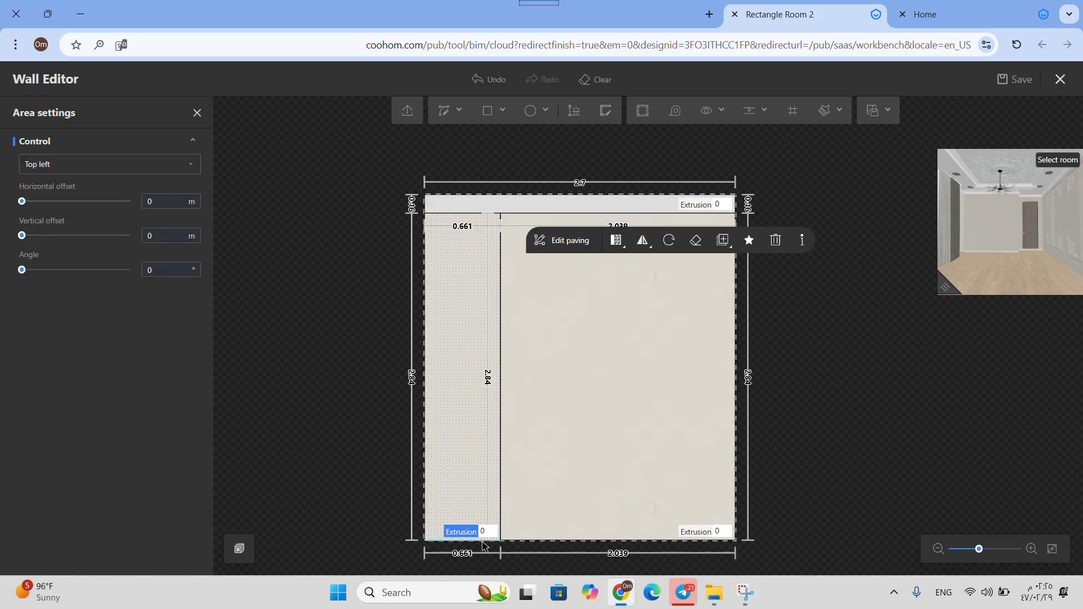
left_click(425, 420)
left_click(425, 420)
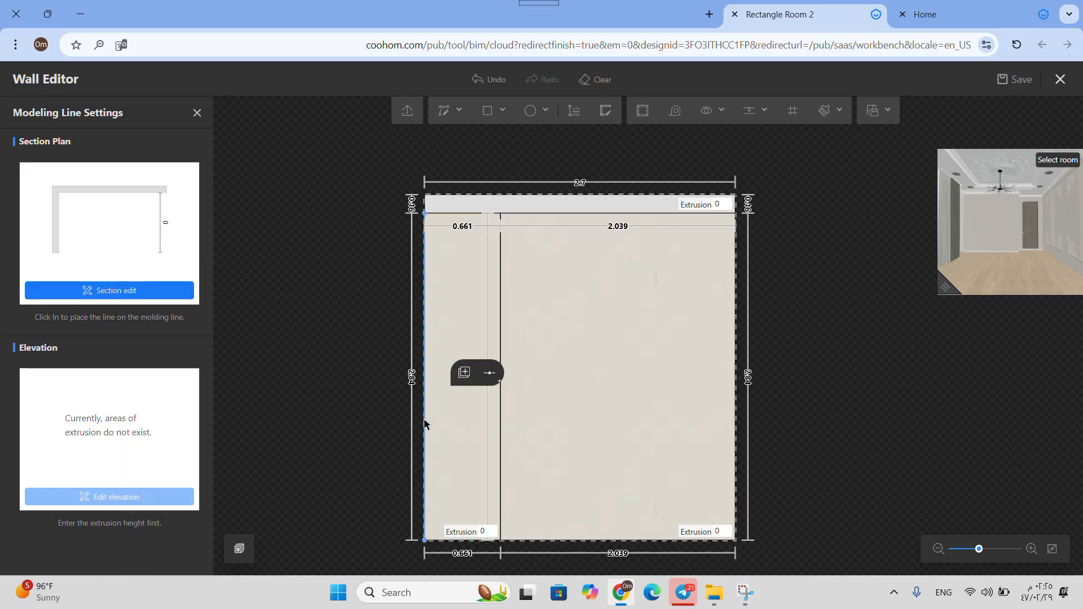
scroll(500, 428, "up", 1)
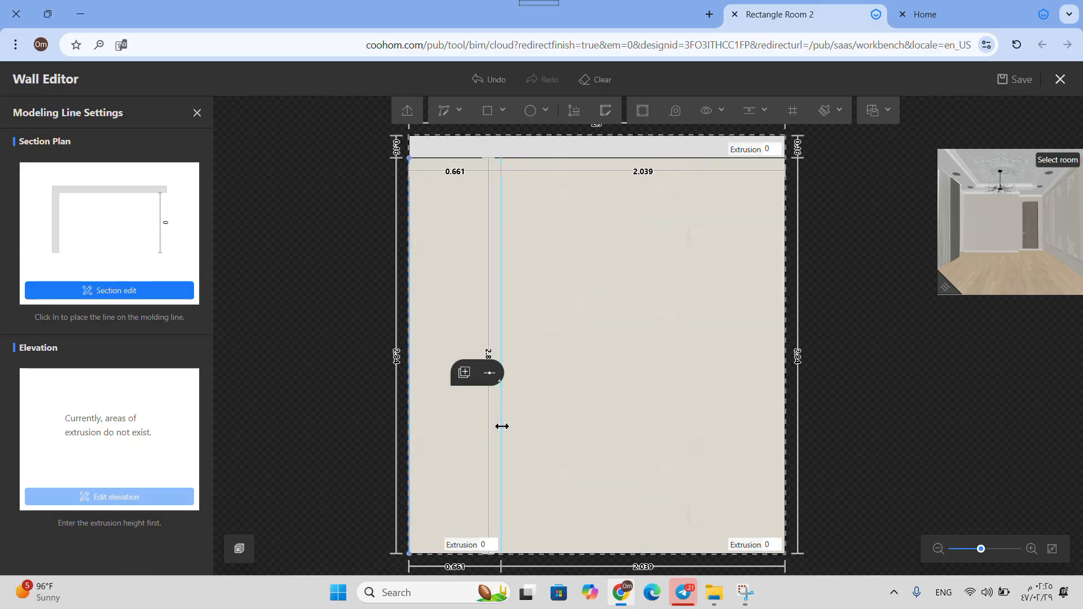
left_click(500, 429)
left_click(467, 564)
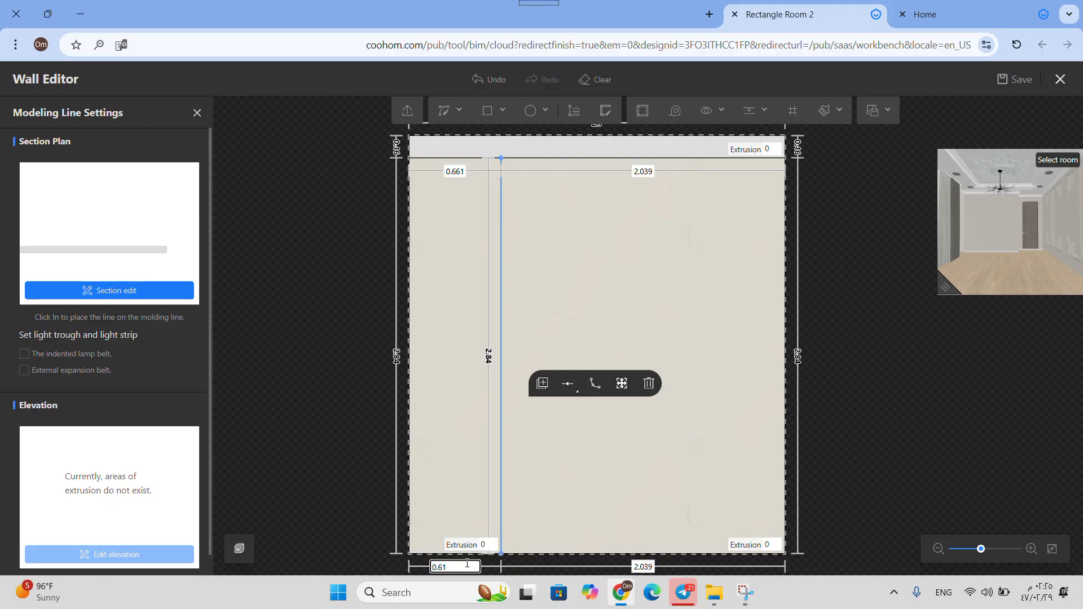
key("Return")
scroll(628, 303, "down", 1)
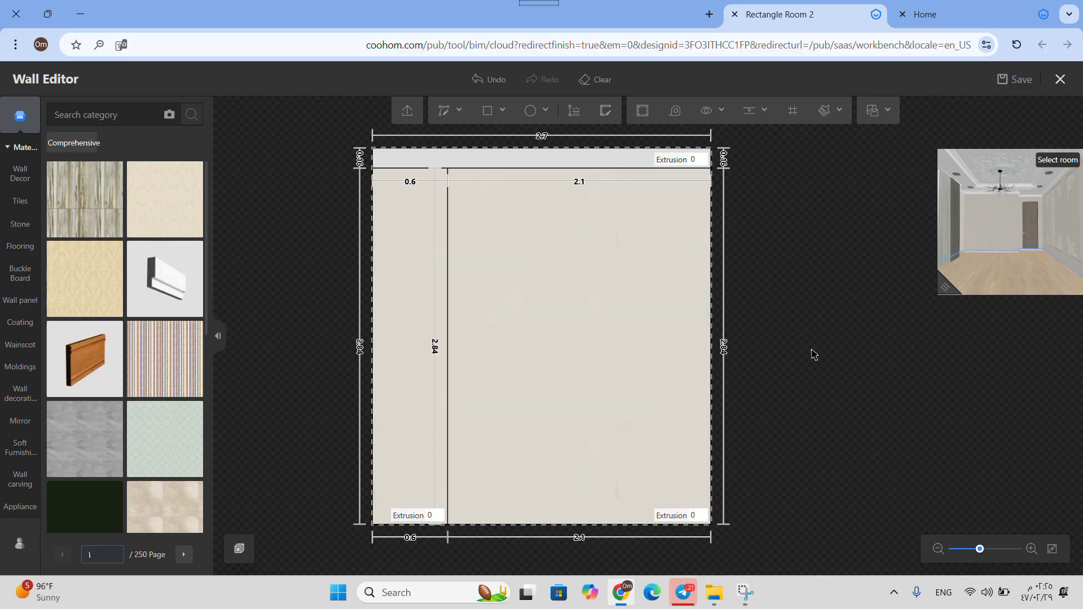
Extrude the 0.6 m wide strip by 0.2 m and enlarge the 3D preview to view it.
left_click(434, 515)
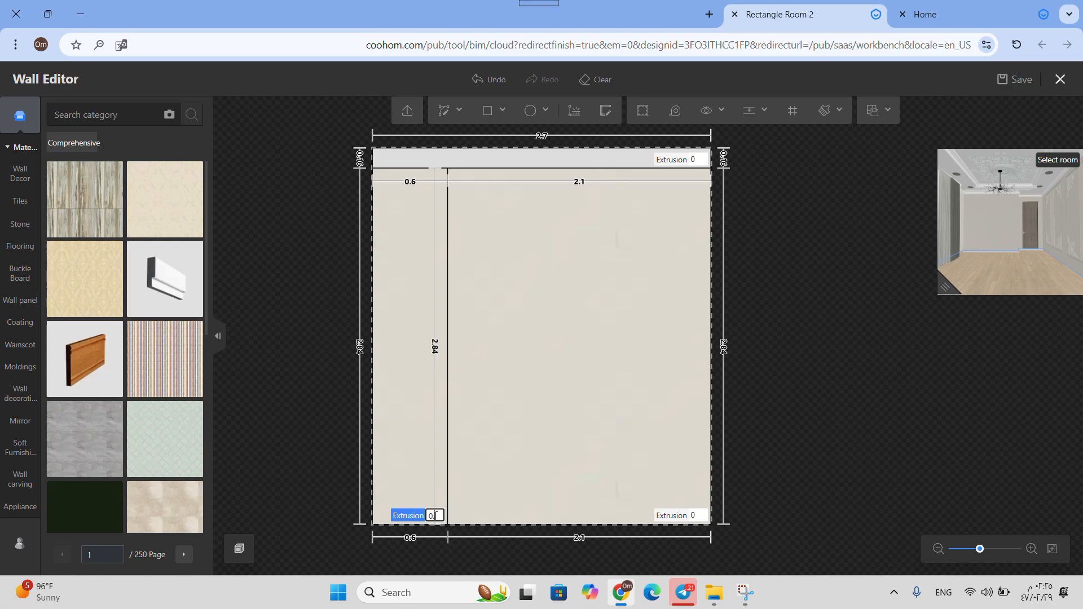
type("4")
key("BackSpace")
type("2")
key("Return")
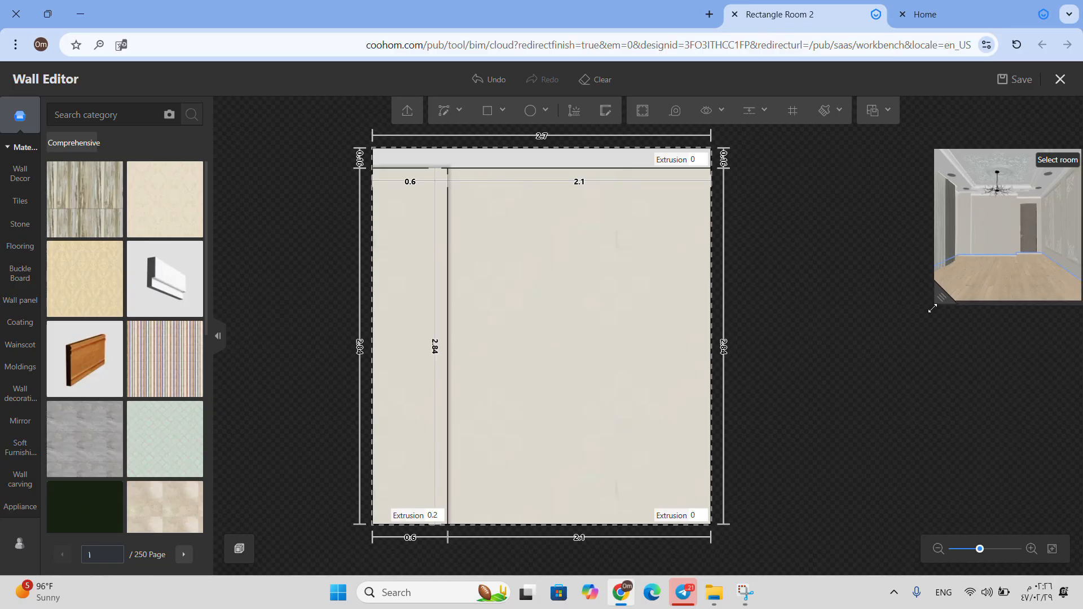
left_click(938, 284)
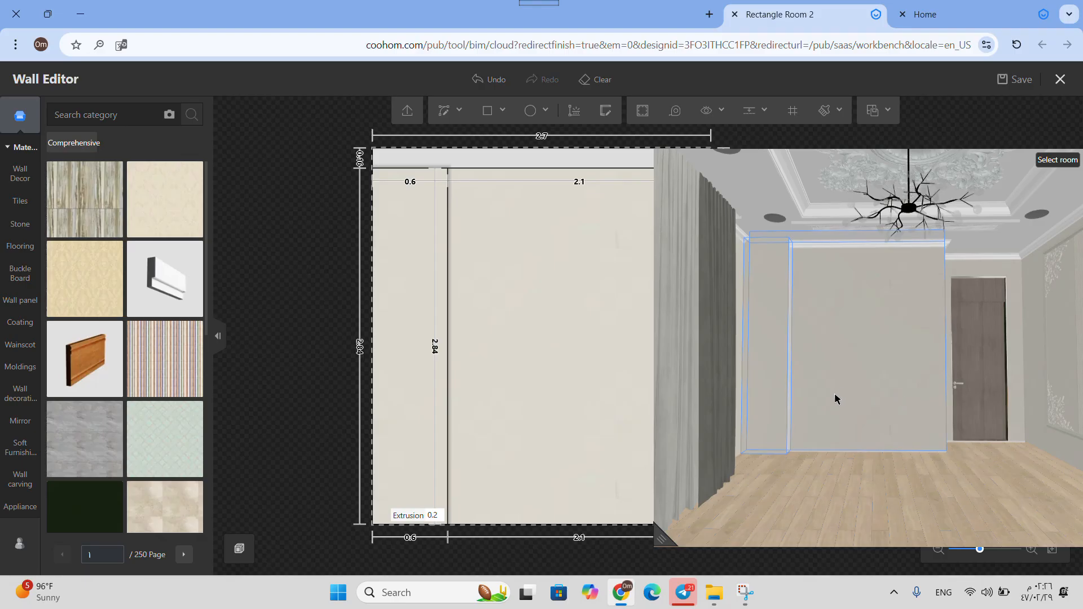
Draw a rectangle about 0.31 m wide and 0.75 m high in the upper part of the extruded strip.
left_click(488, 111)
scroll(395, 226, "up", 2)
mouse_move(354, 218)
left_mouse_down()
mouse_move(411, 372)
mouse_move(435, 372)
mouse_move(426, 397)
left_mouse_up()
key("Escape")
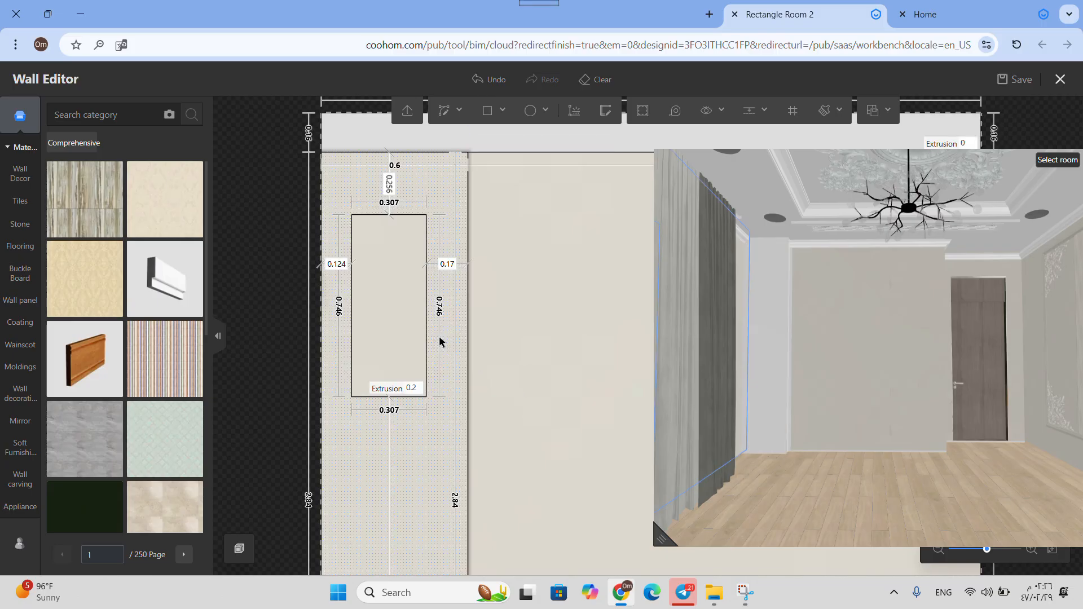
Set the distances from the rectangle's two vertical edges to the strip's sides to 0.13 m each.
left_click_drag(428, 262, 435, 262)
left_click(459, 265)
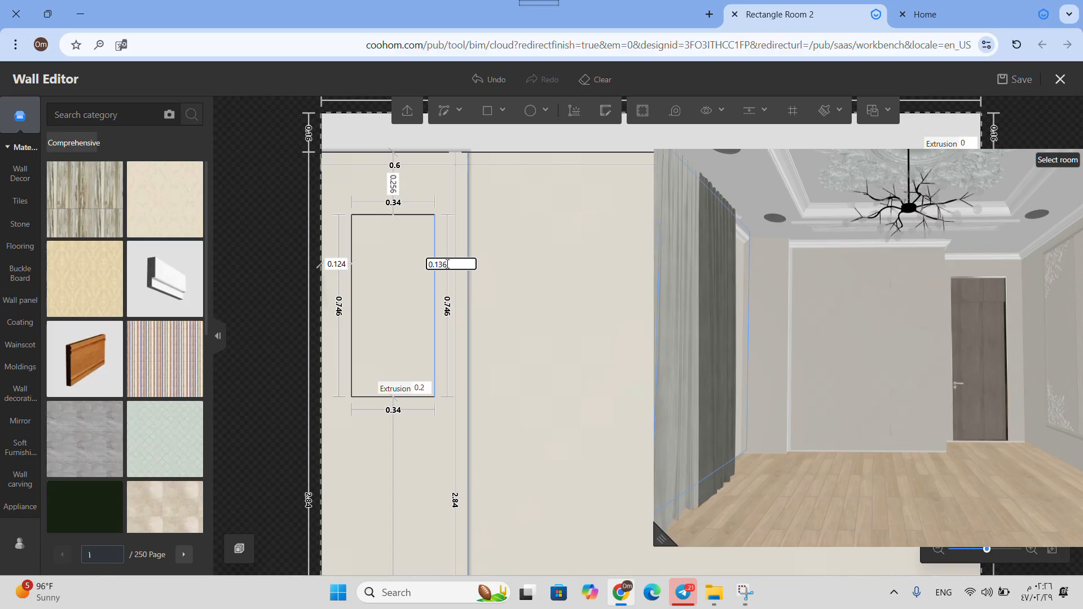
type("0.13")
key("Return")
left_click(346, 266)
left_click(339, 264)
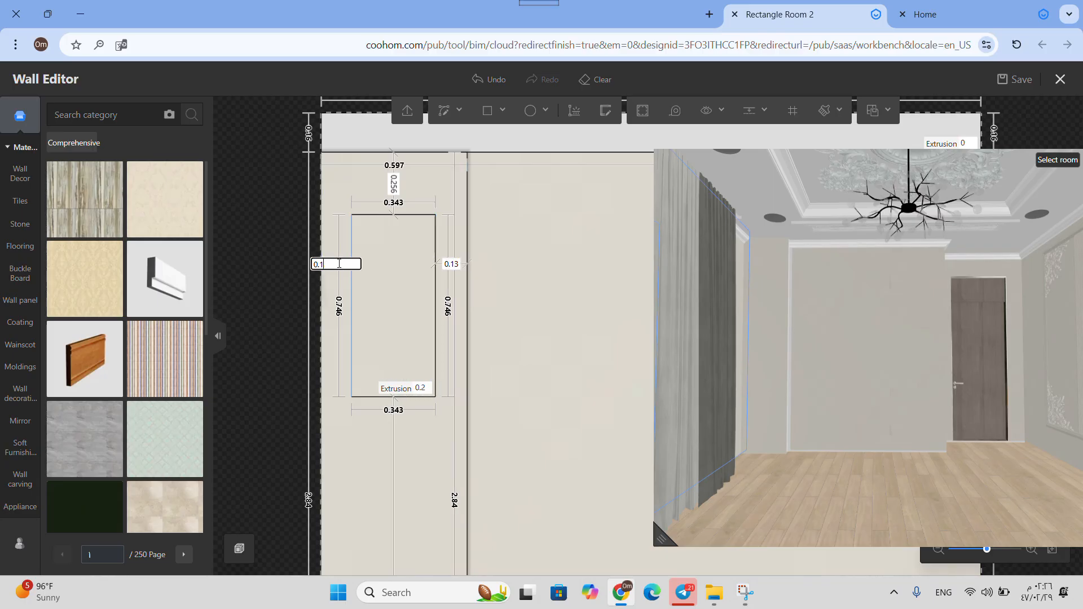
key("Return")
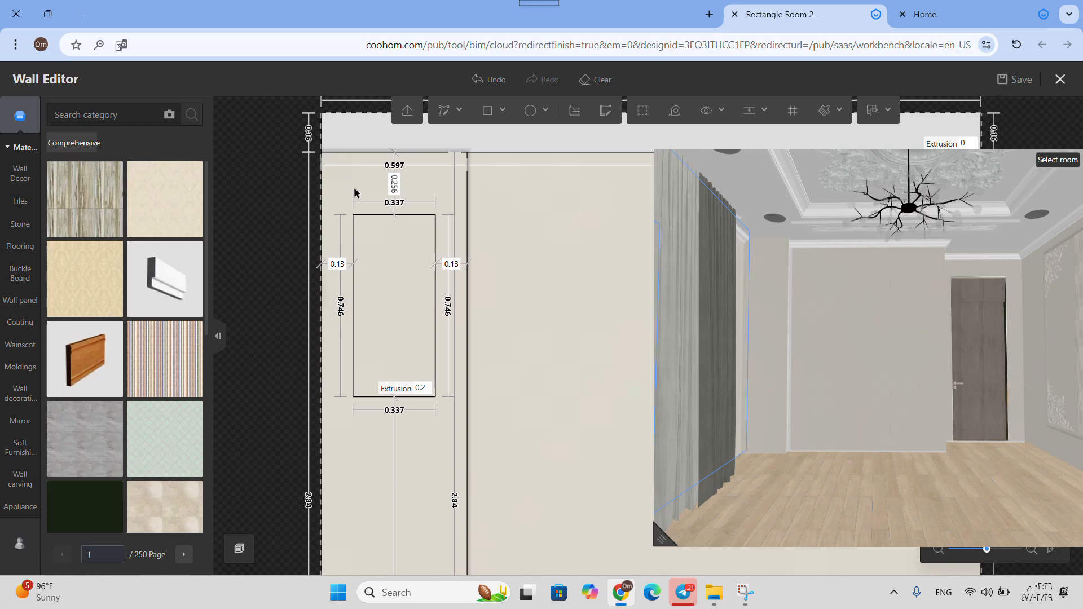
Set the rectangle's height to 0.7 m by adjusting its upper edge.
left_click(393, 215)
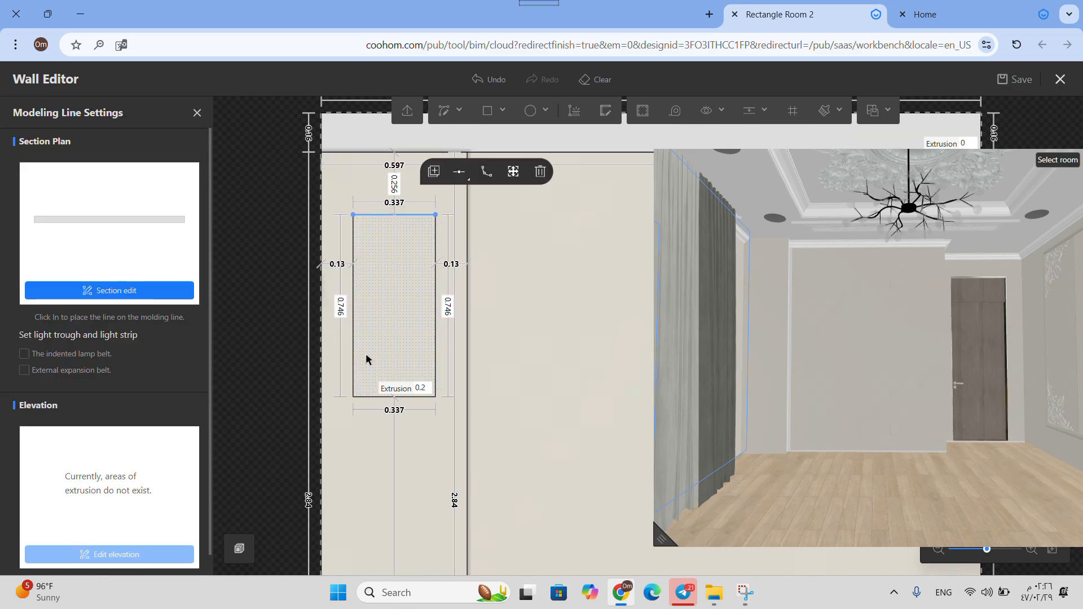
left_click(341, 307)
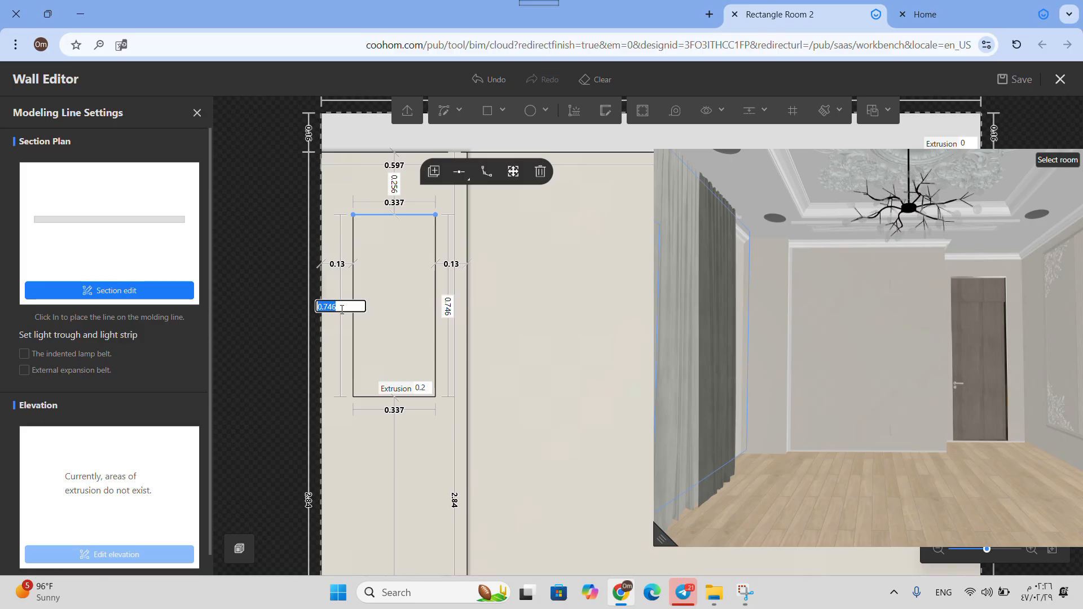
key("Return")
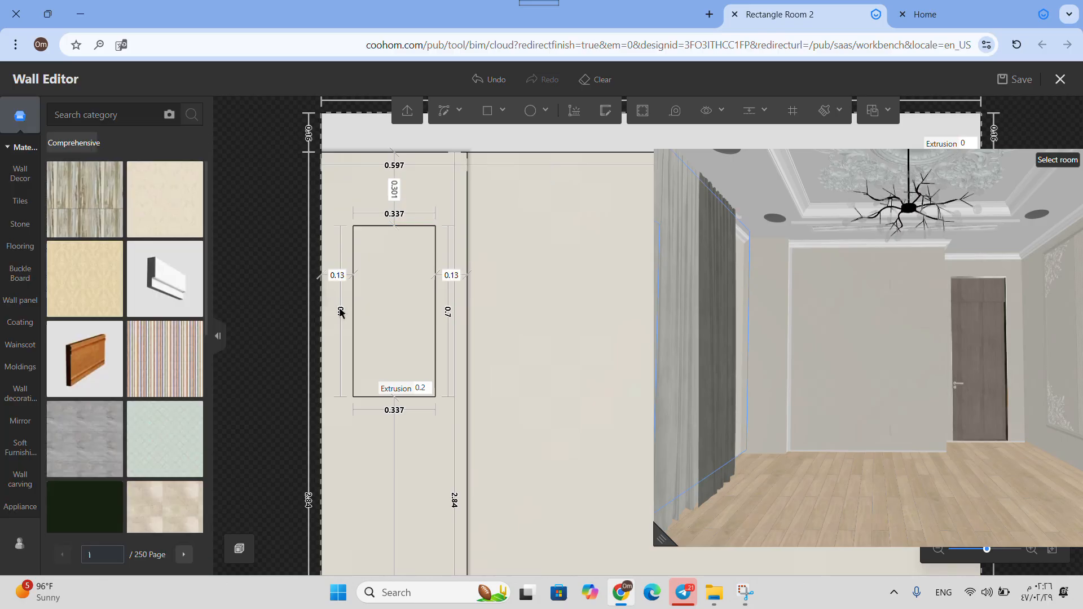
Set the rectangle's extrusion to 0 to form a niche in the strip, and inspect it in the 3D preview.
scroll(410, 456, "down", 2)
left_click(414, 384)
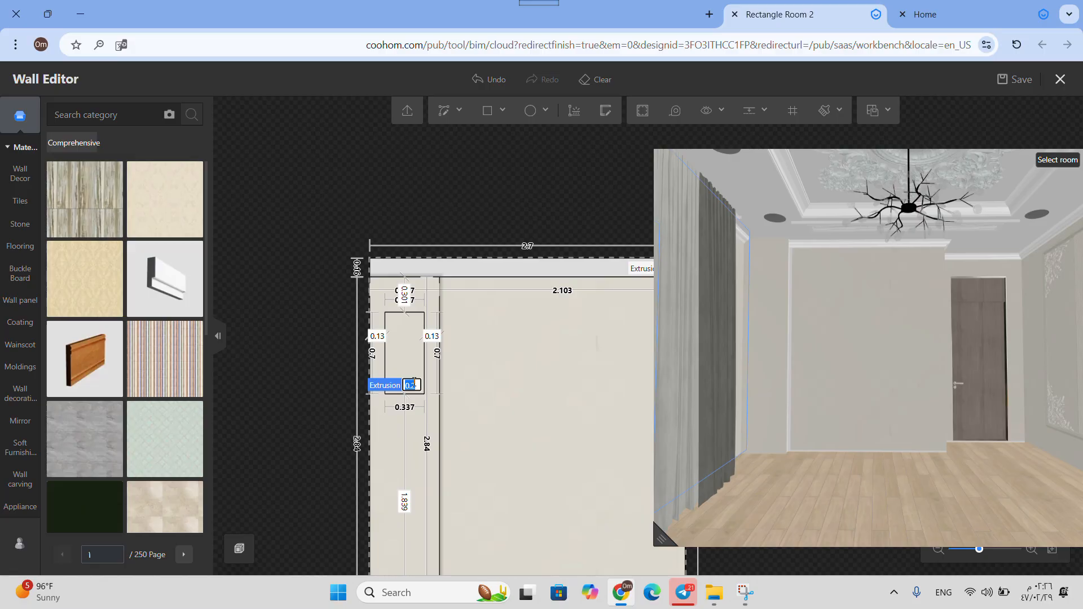
type("0")
key("Return")
left_click_drag(695, 238, 1039, 368)
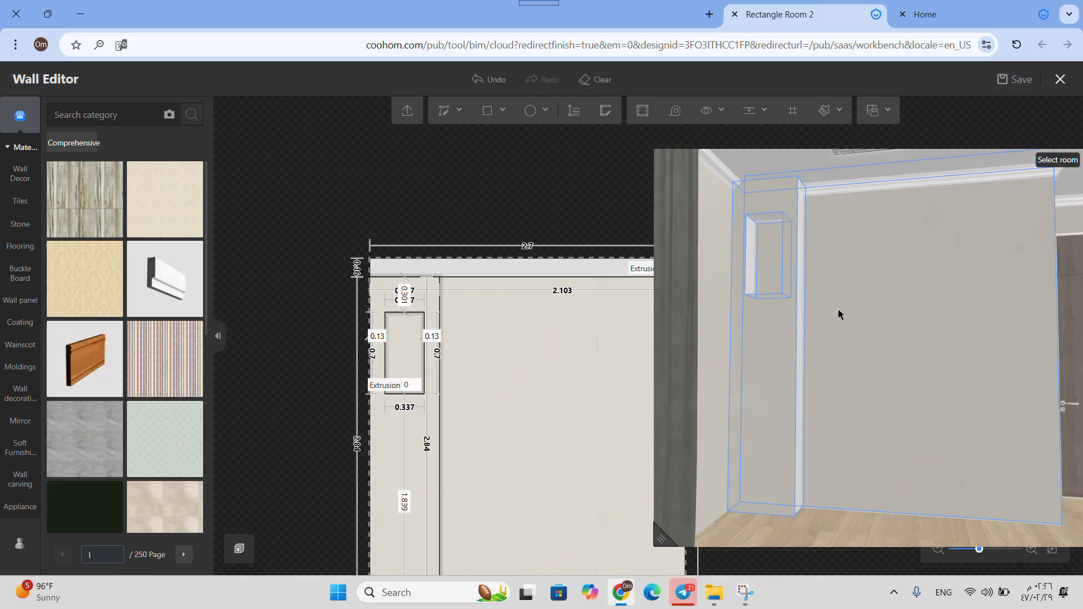
Copy the niche twice down the strip, aligned with the first, leaving gaps of about 0.18 m and 0.11 m between them.
scroll(519, 417, "down", 3)
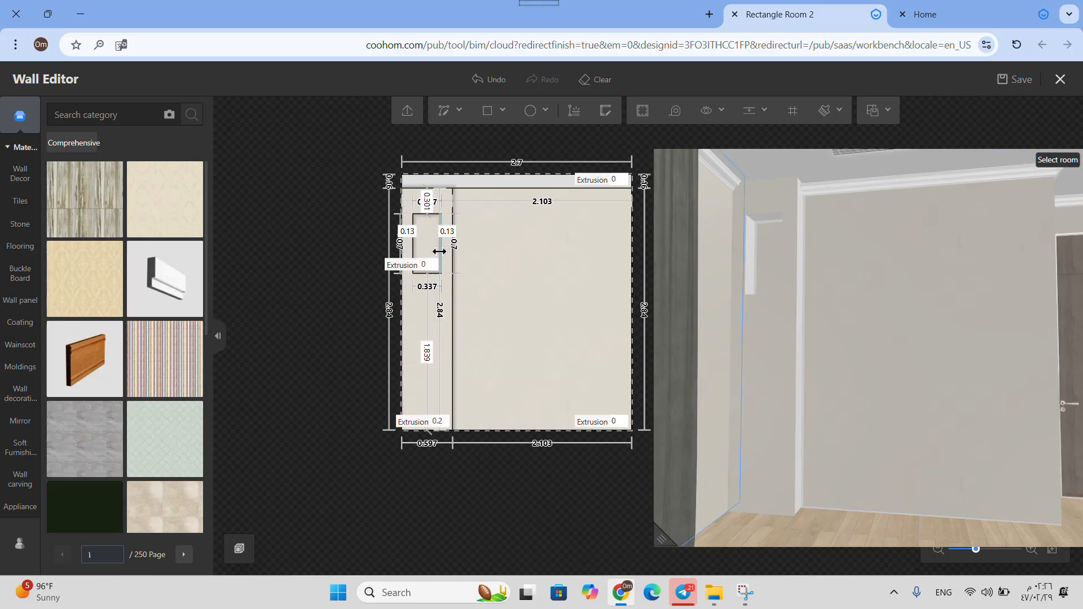
left_click(433, 245)
left_click_drag(666, 533, 795, 472)
mouse_move(704, 199)
left_click(699, 221)
scroll(425, 333, "up", 2)
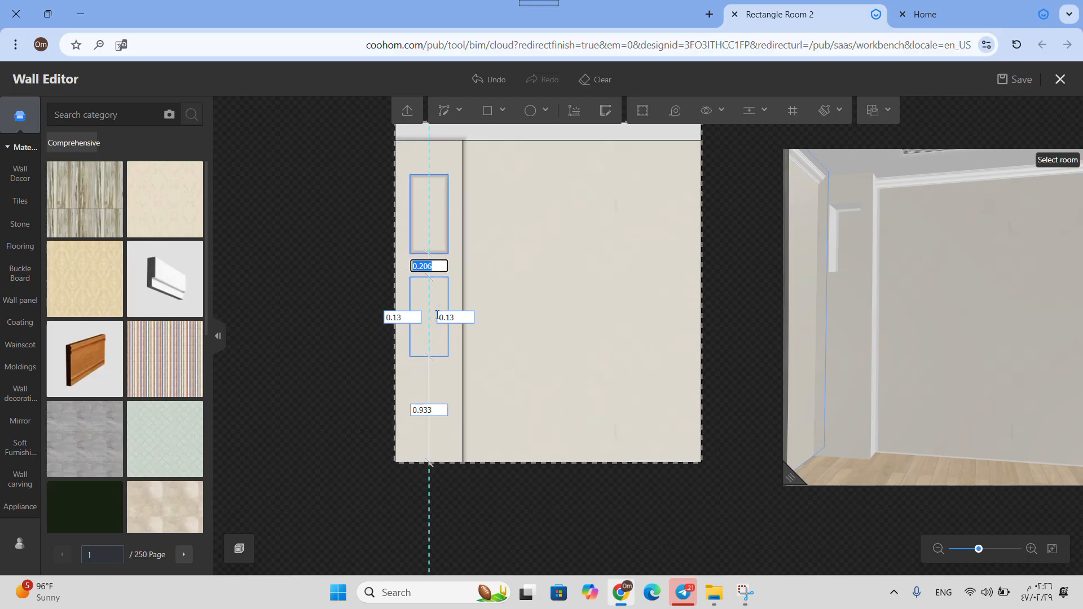
scroll(437, 313, "up", 2)
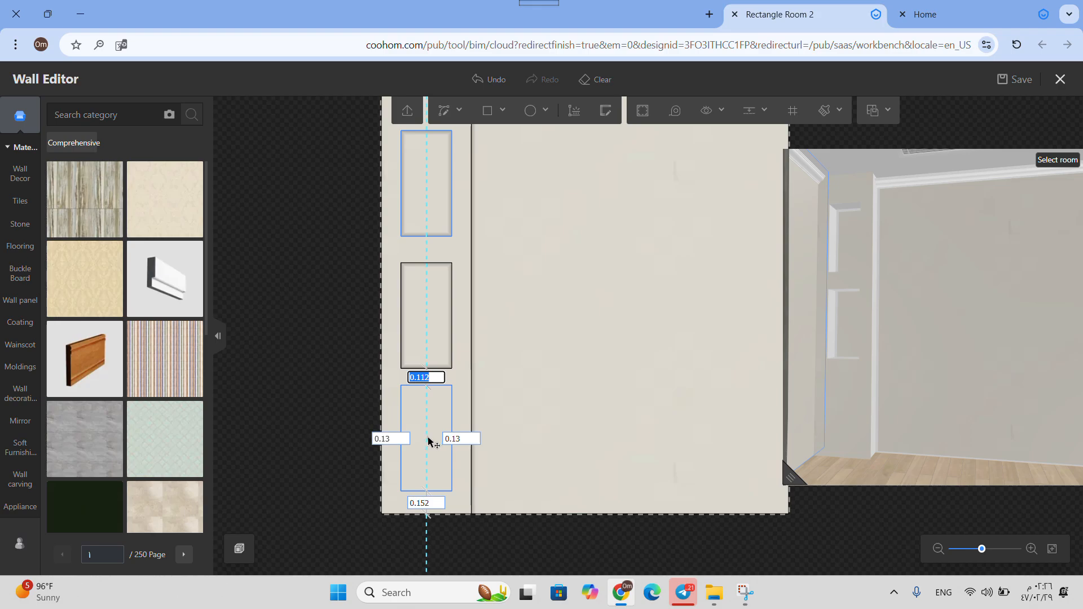
left_click(430, 441)
key("Escape")
scroll(429, 307, "up", 2)
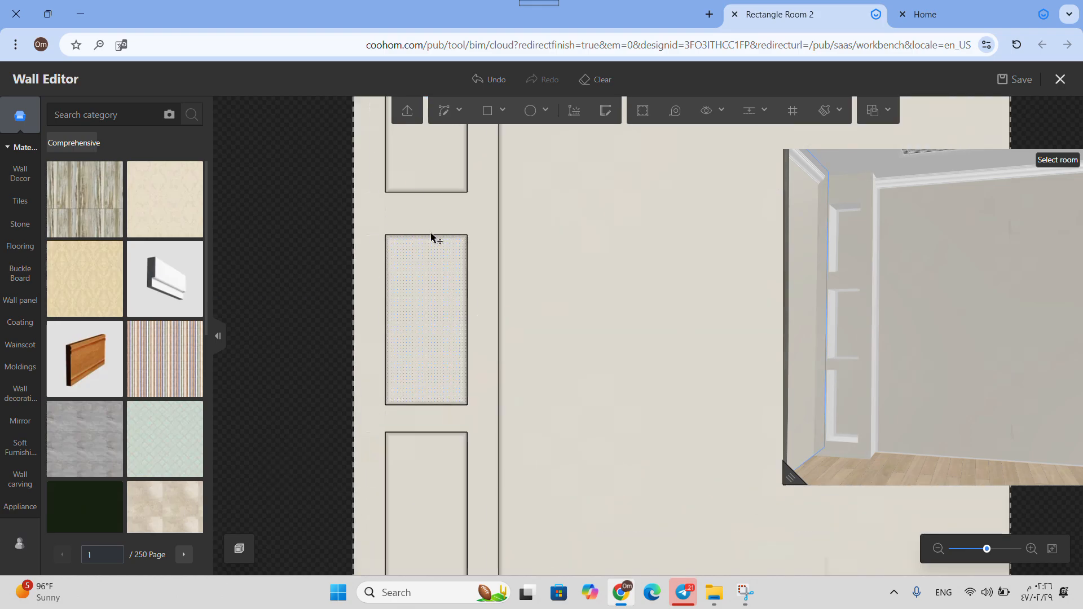
Set the gap between the top and middle niches to 0.1 m by moving the middle niche's upper edge.
left_click(435, 271)
left_click(434, 237)
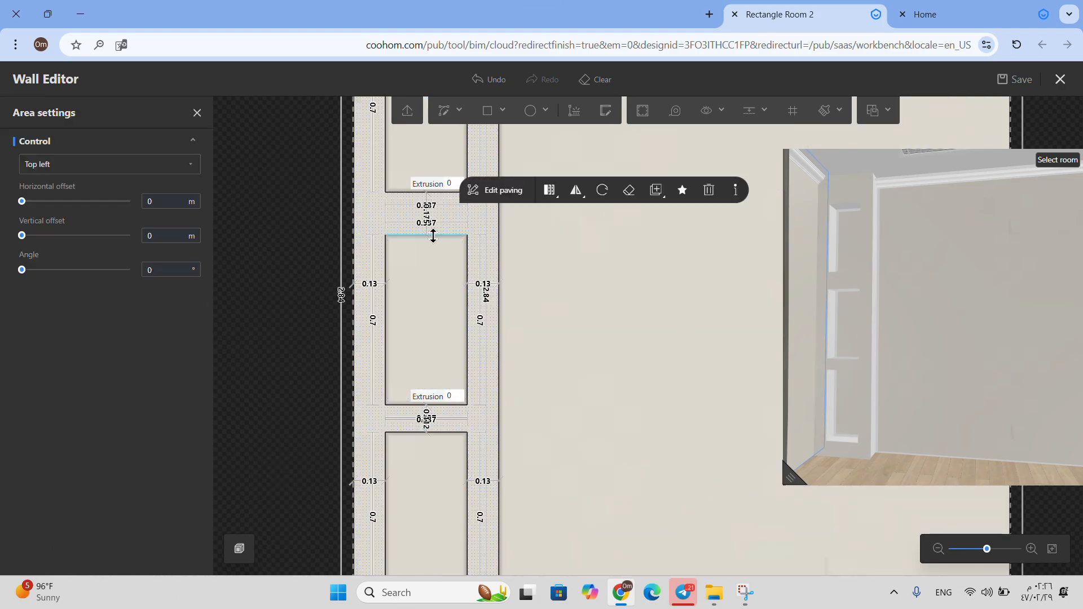
left_click(431, 235)
scroll(431, 233, "up", 1)
left_click(427, 199)
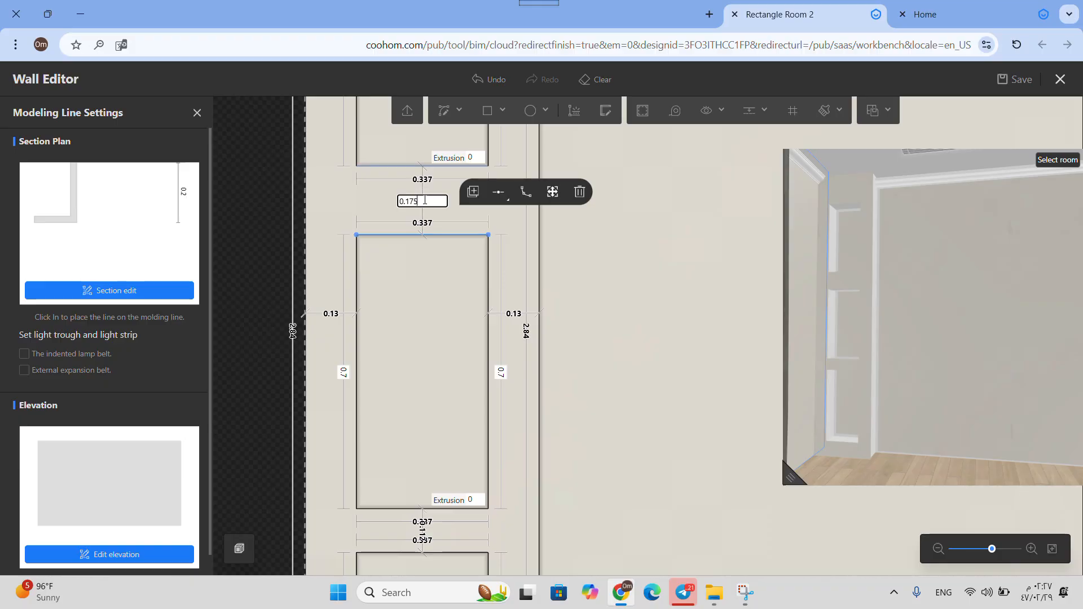
key("Return")
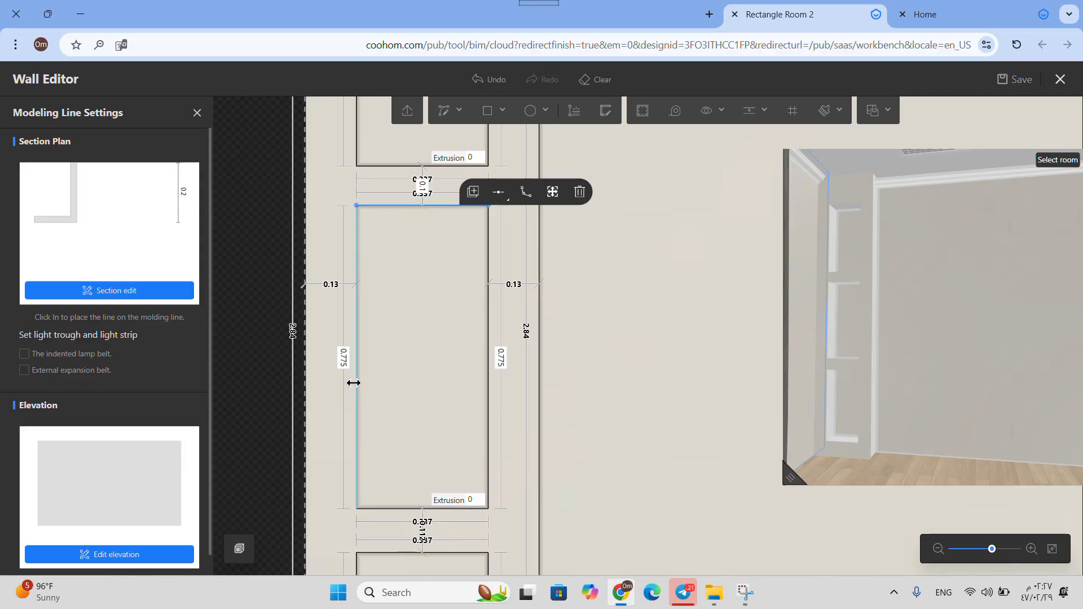
Set the middle niche's height to 0.7 m by moving its lower edge.
left_click(345, 358)
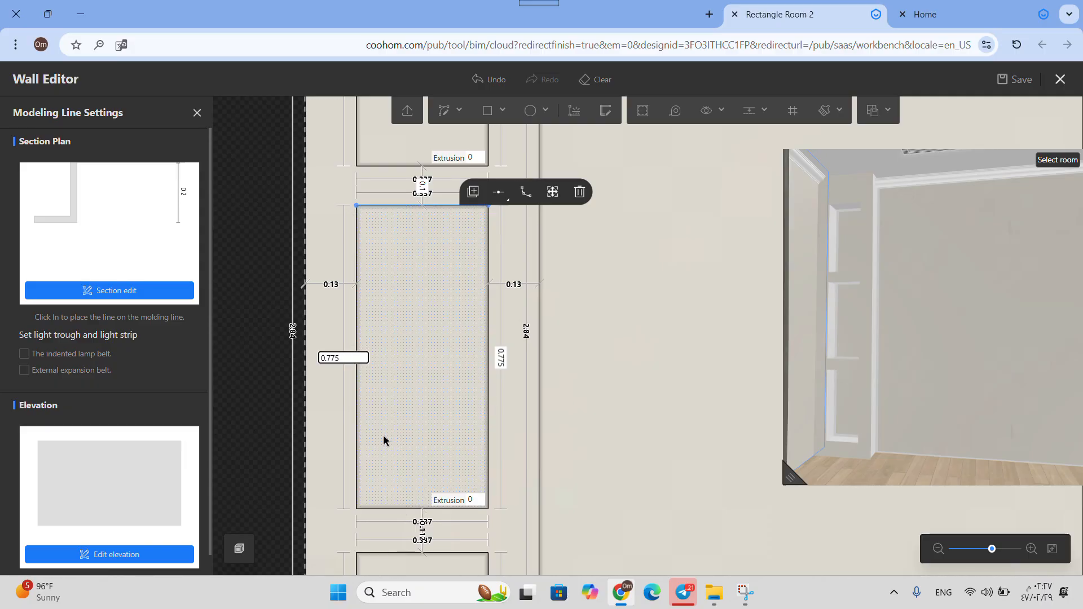
left_click(357, 416)
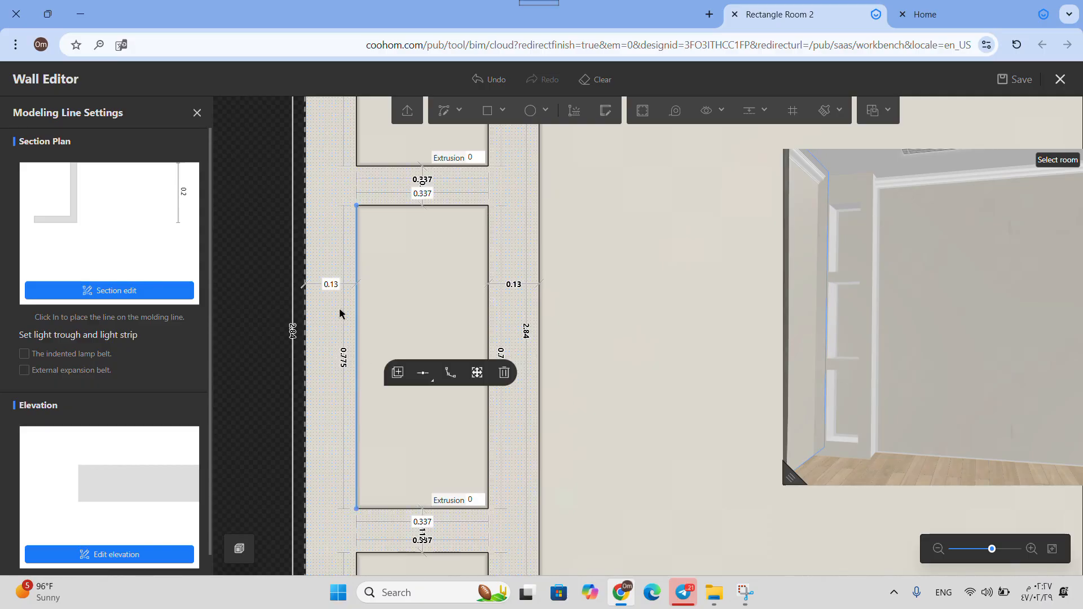
left_click(386, 512)
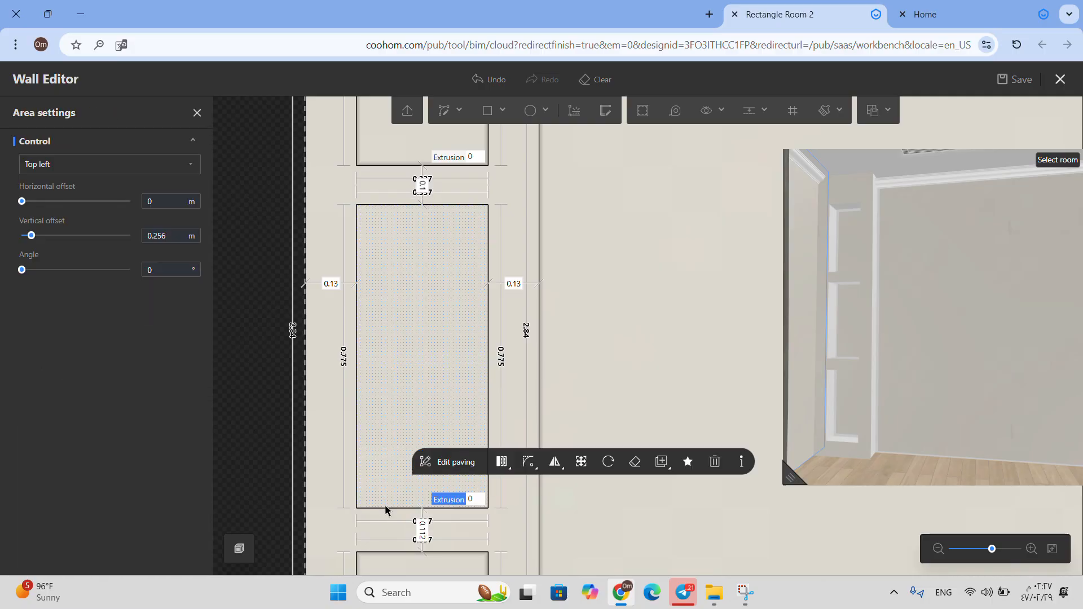
left_click(390, 509)
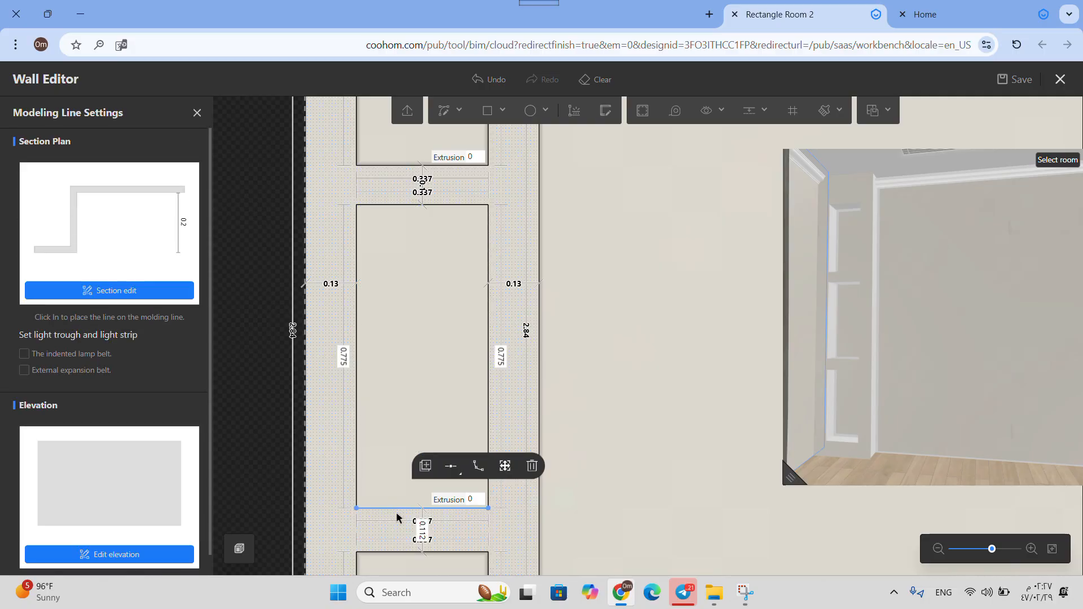
left_click(344, 358)
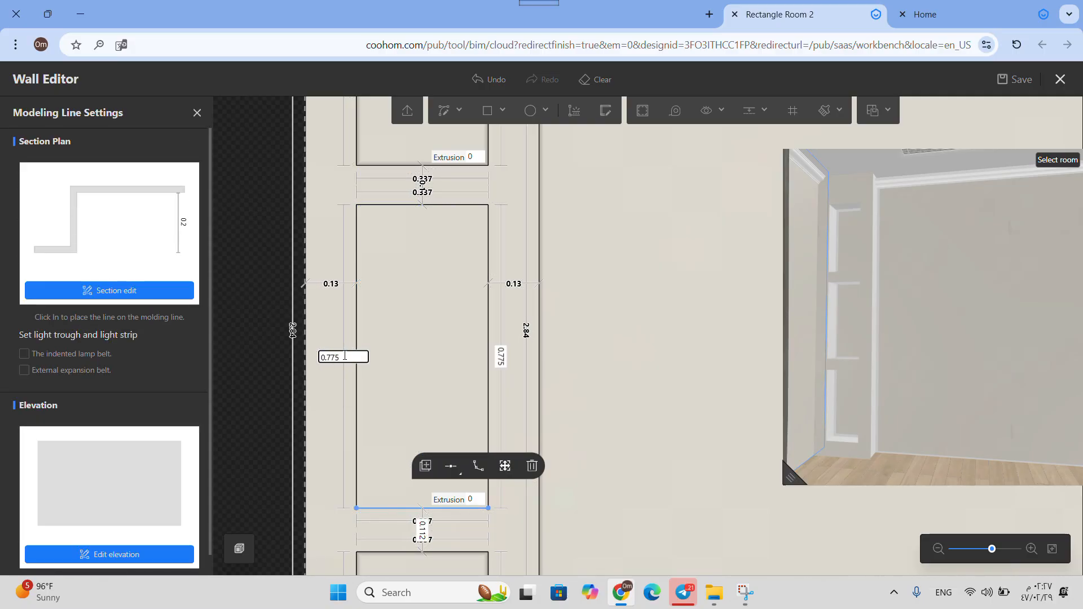
type("0.7")
key("Return")
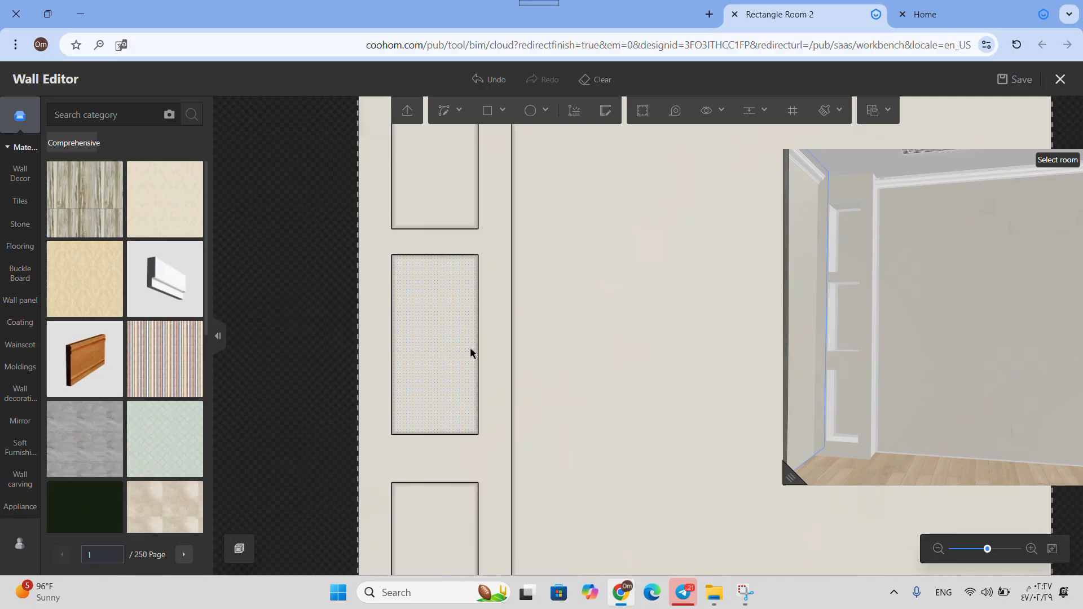
Set the gap between the middle and bottom niches to 0.1 m, and inspect the niche strip in the 3D preview.
scroll(420, 419, "up", 2)
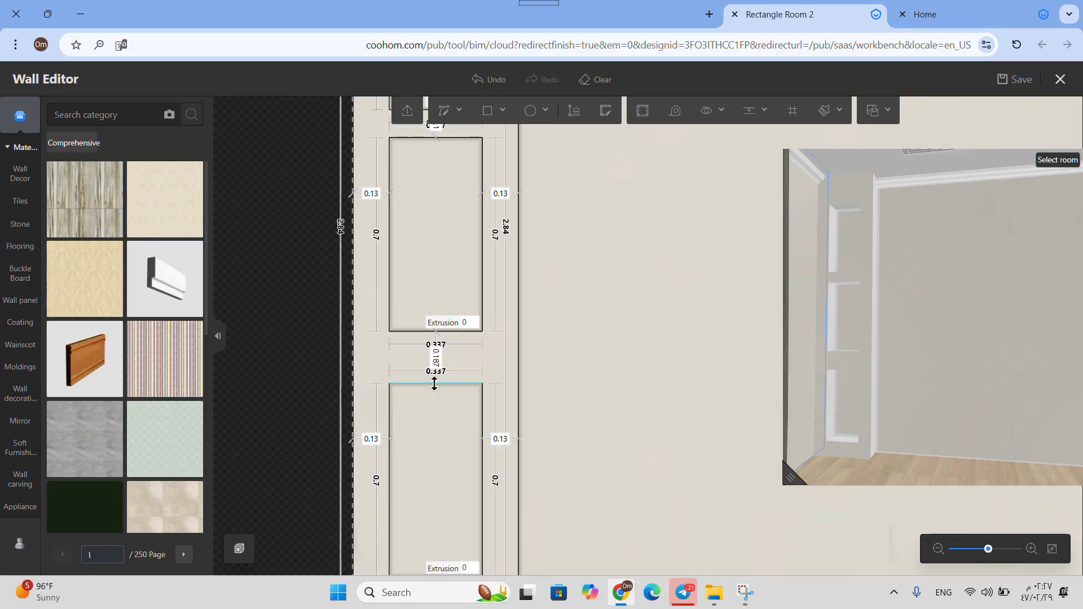
scroll(606, 292, "down", 4)
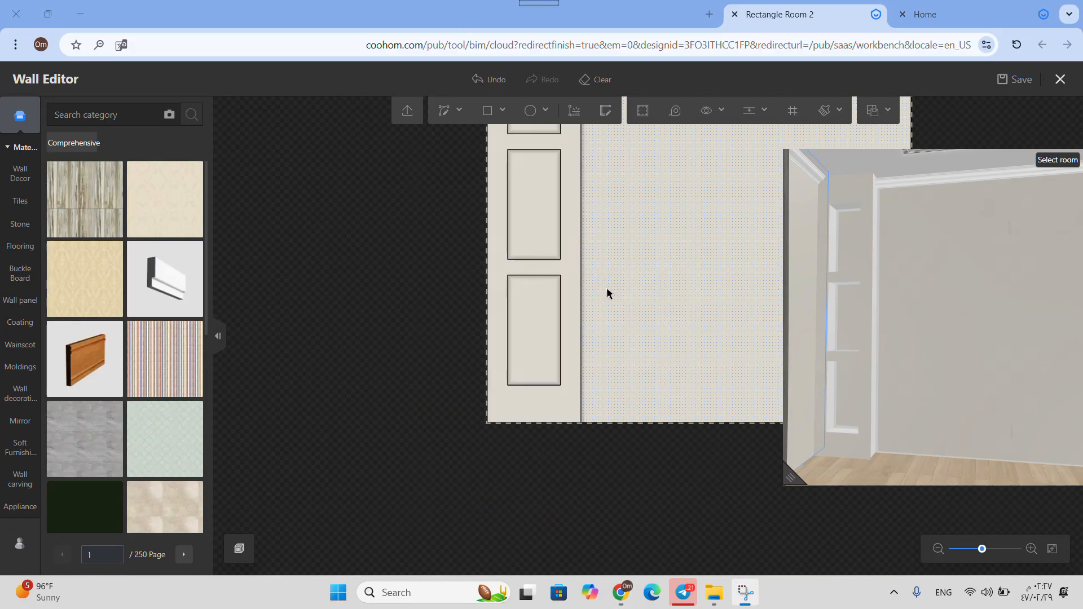
middle_click_drag(523, 449, 526, 431)
left_click_drag(834, 433, 1025, 403)
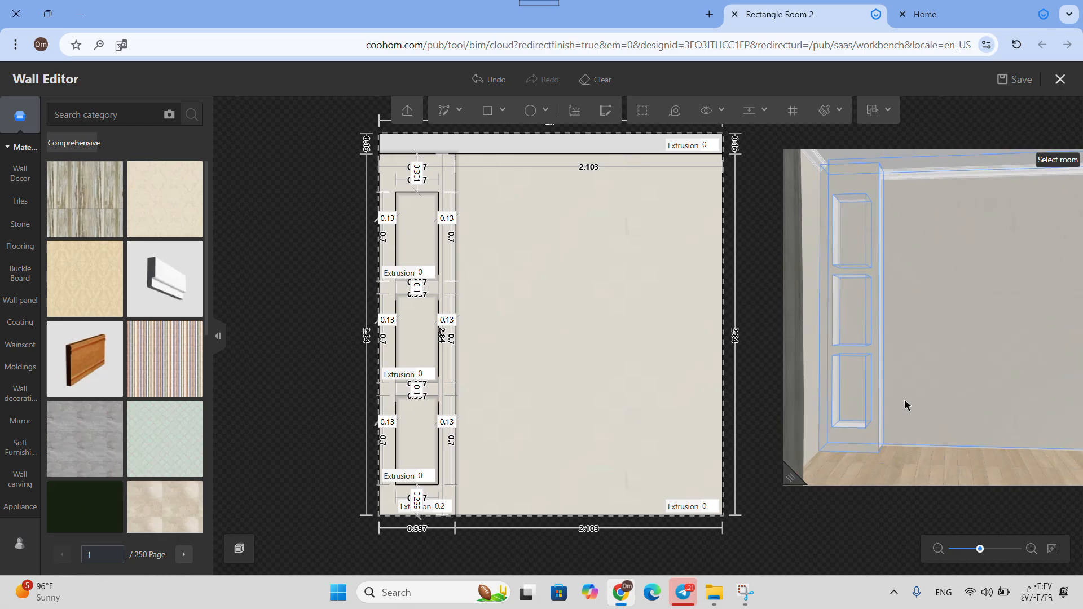
middle_click_drag(612, 369, 564, 372)
left_click_drag(998, 390, 1003, 391)
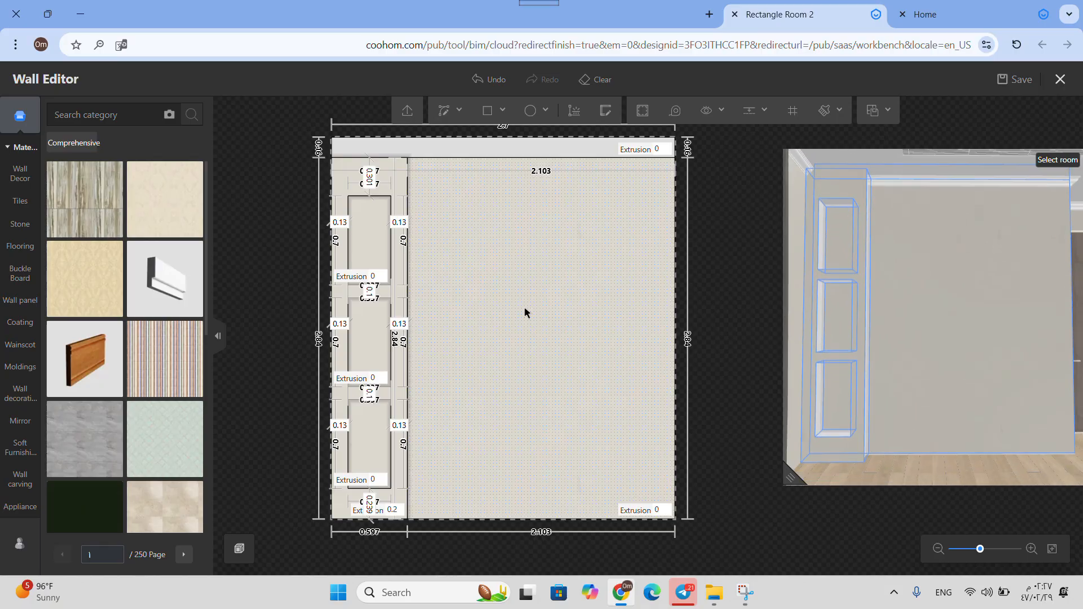
Add an external expansion belt with a light orange light strip at 680% brightness along the niche strip's inner vertical edge.
scroll(439, 341, "up", 2)
scroll(467, 295, "down", 2)
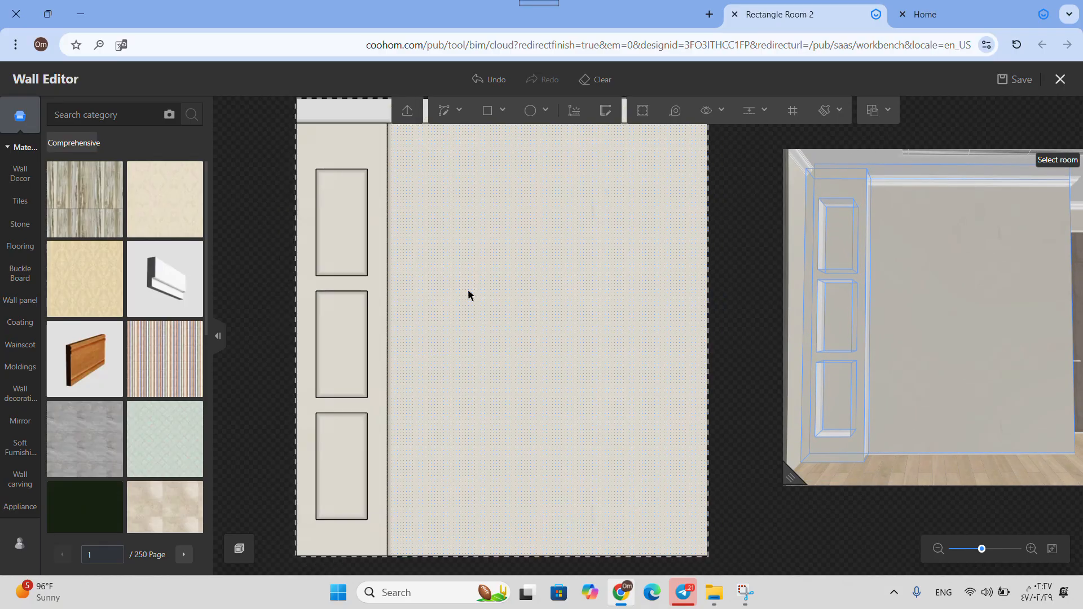
scroll(412, 303, "up", 1)
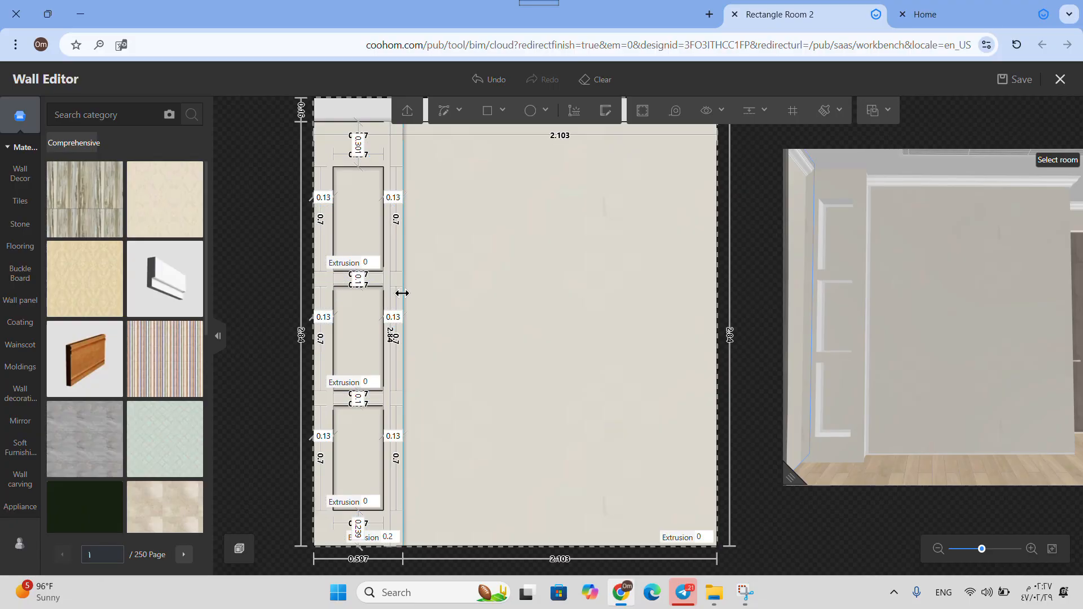
left_click(401, 292)
left_click(34, 370)
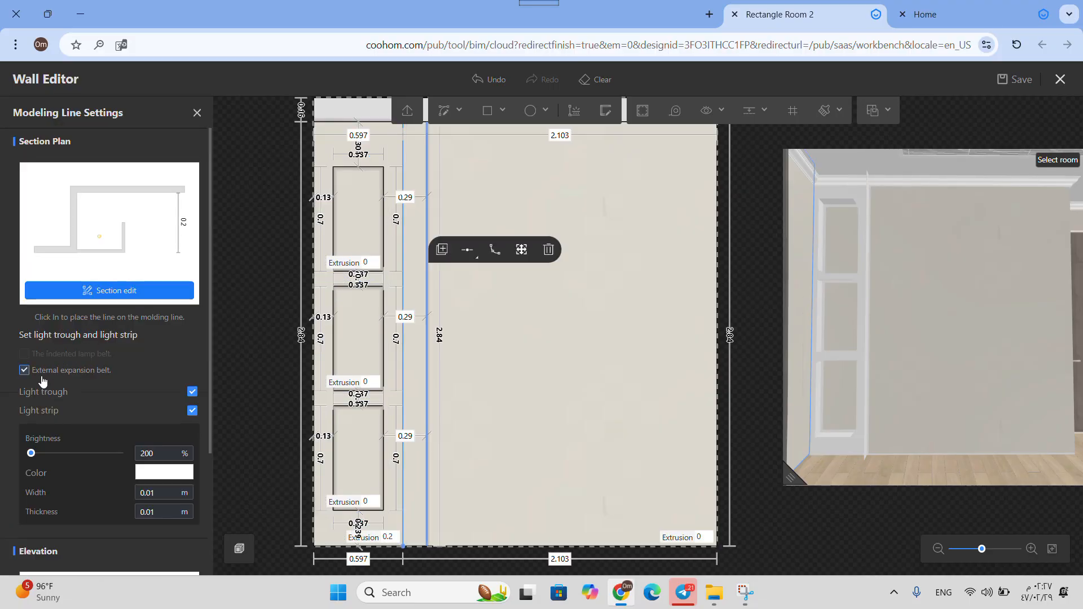
left_click(164, 472)
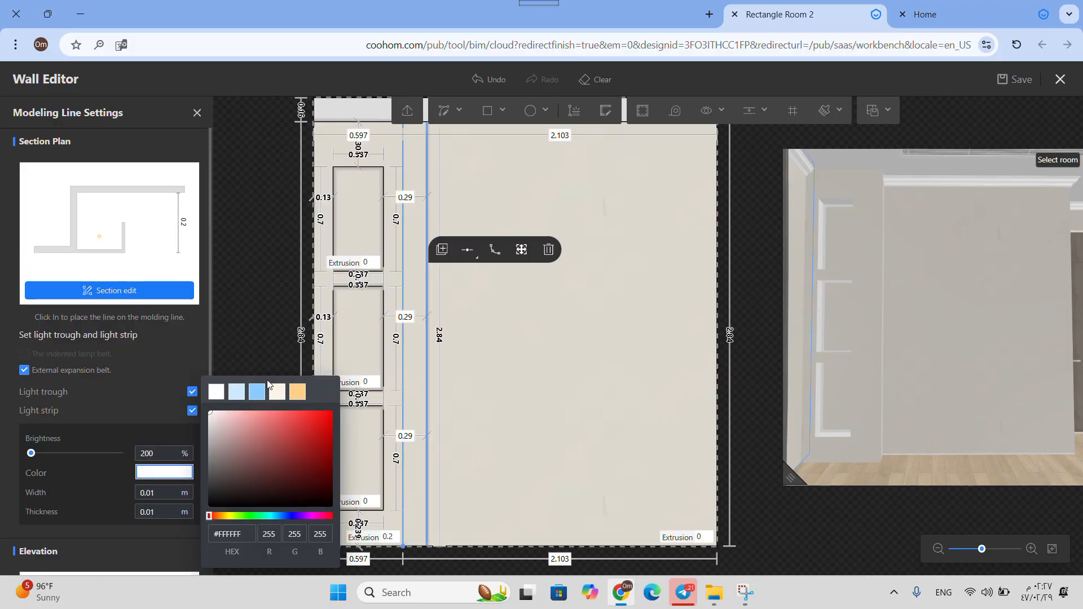
left_click(298, 393)
left_click_drag(32, 453, 40, 455)
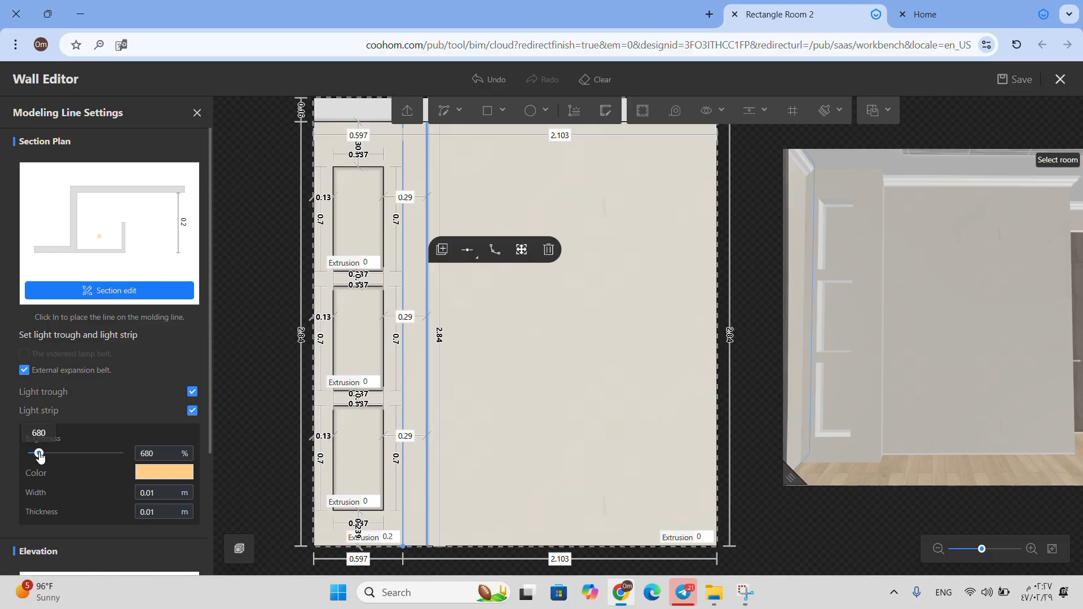
left_click(560, 366)
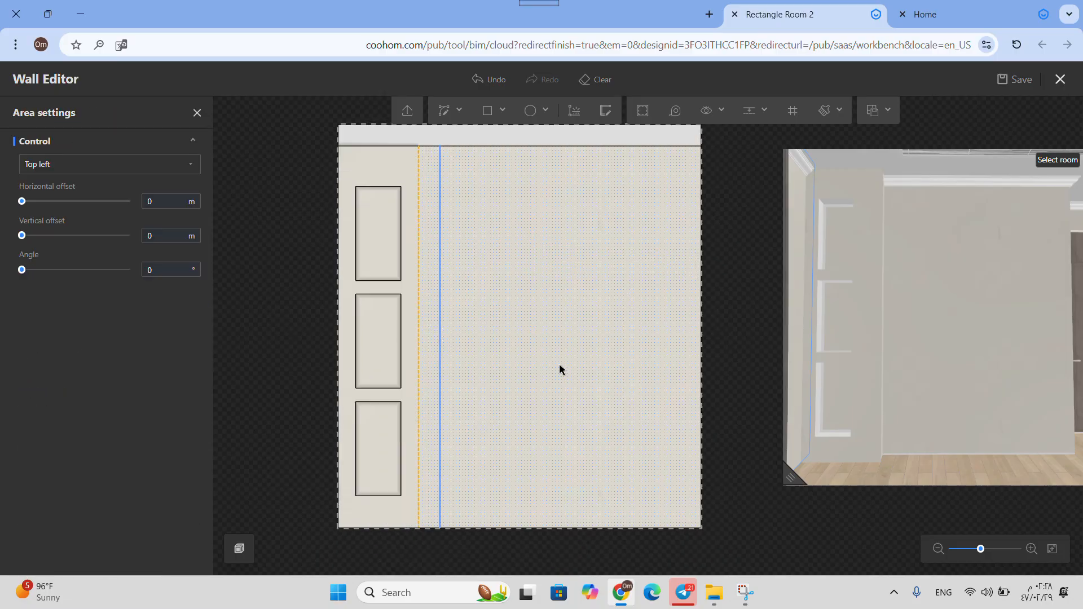
left_click_drag(979, 413, 989, 324)
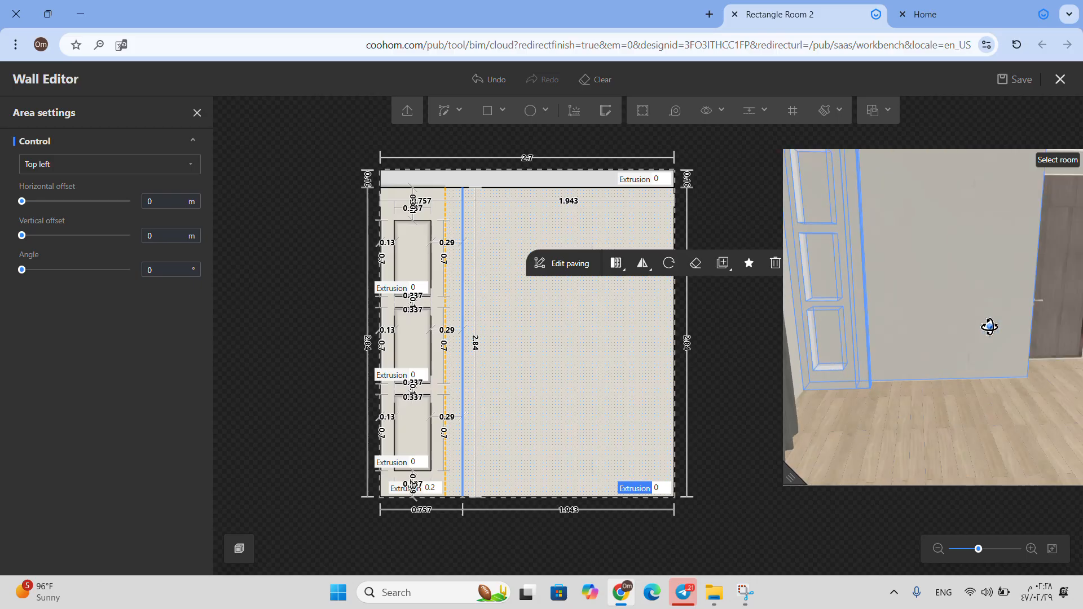
Leave the wall editor and examine the niche strip, both leaf murals and the curtained wall from inside and above the room.
key("Escape")
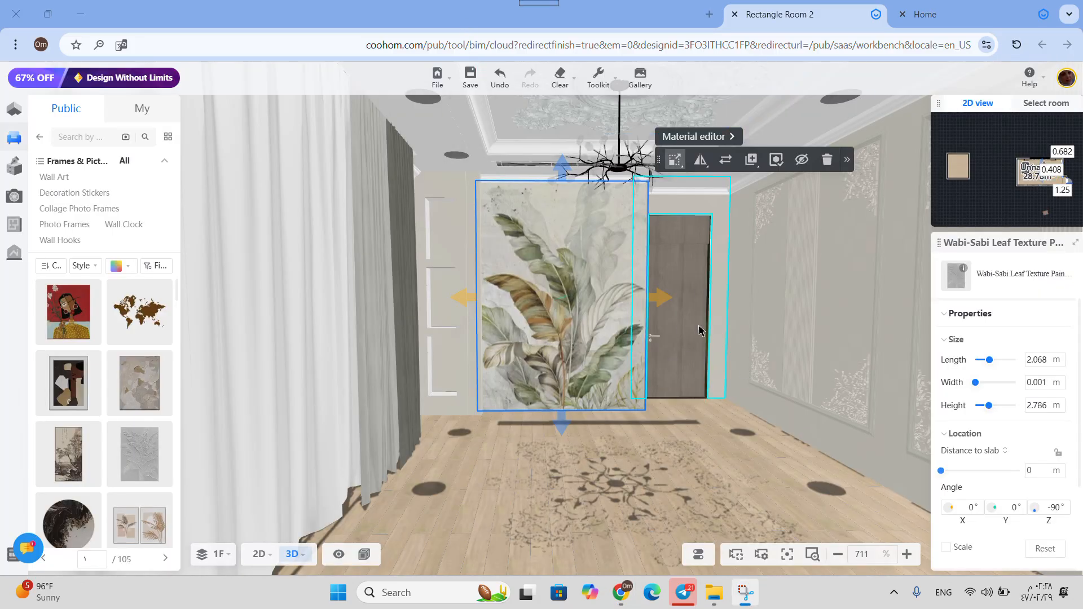
mouse_move(715, 475)
left_mouse_down()
mouse_move(370, 547)
mouse_move(337, 476)
mouse_move(346, 451)
left_mouse_up()
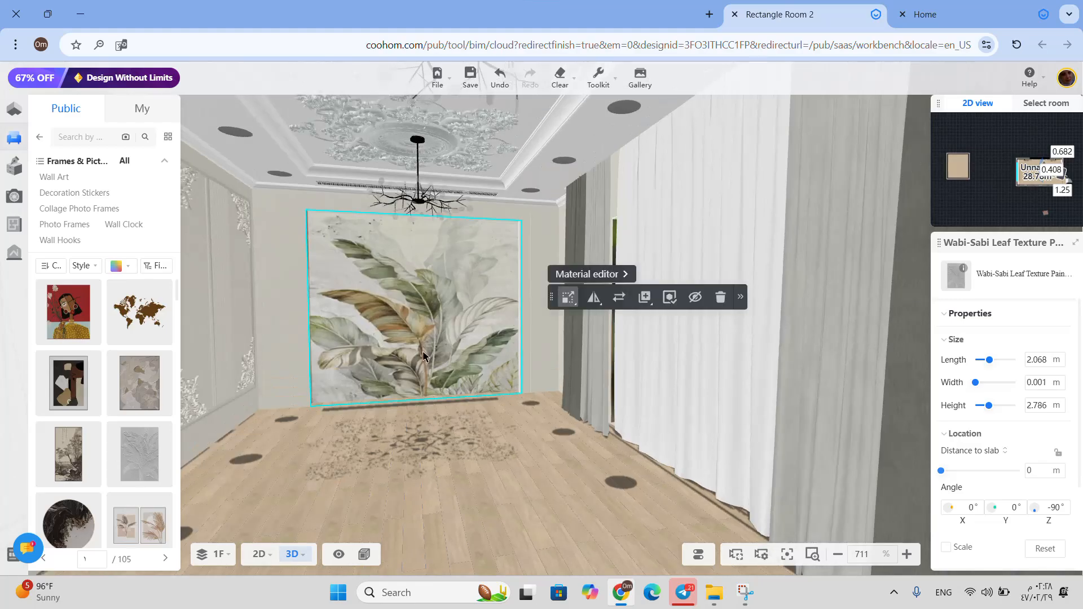
left_click(426, 359)
mouse_move(394, 478)
left_mouse_down()
mouse_move(454, 496)
mouse_move(645, 506)
mouse_move(786, 481)
mouse_move(676, 413)
left_mouse_up()
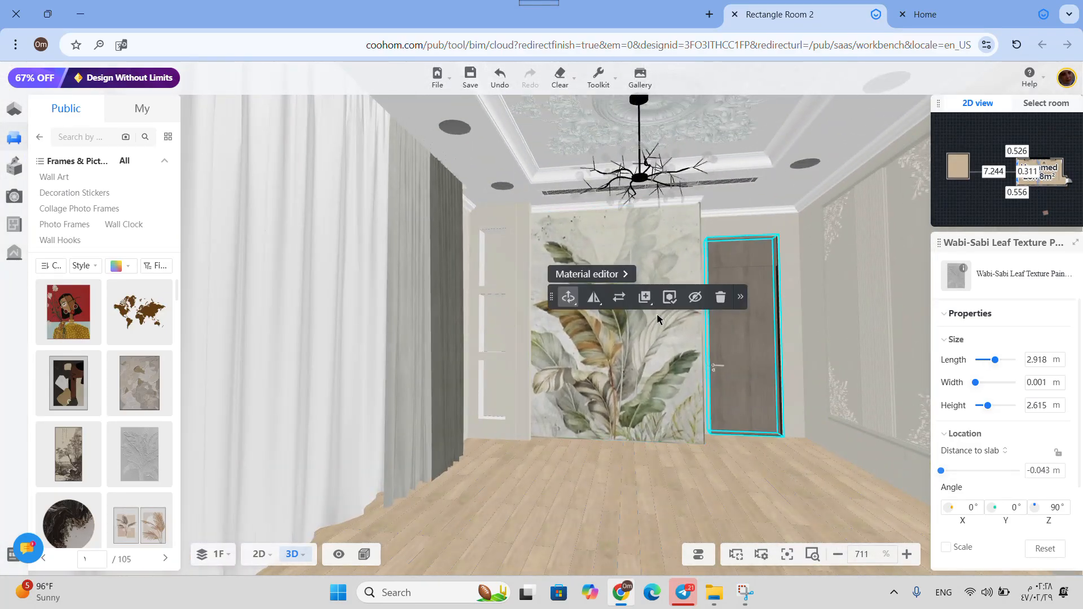
left_click_drag(767, 407, 776, 472)
scroll(704, 358, "down", 3)
mouse_move(704, 357)
left_mouse_down()
mouse_move(541, 382)
mouse_move(534, 338)
mouse_move(670, 451)
mouse_move(788, 331)
left_mouse_up()
mouse_move(490, 355)
left_mouse_down()
mouse_move(524, 311)
mouse_move(490, 346)
left_mouse_up()
scroll(536, 302, "down", 5)
scroll(537, 303, "up", 3)
left_click_drag(536, 302, 392, 265)
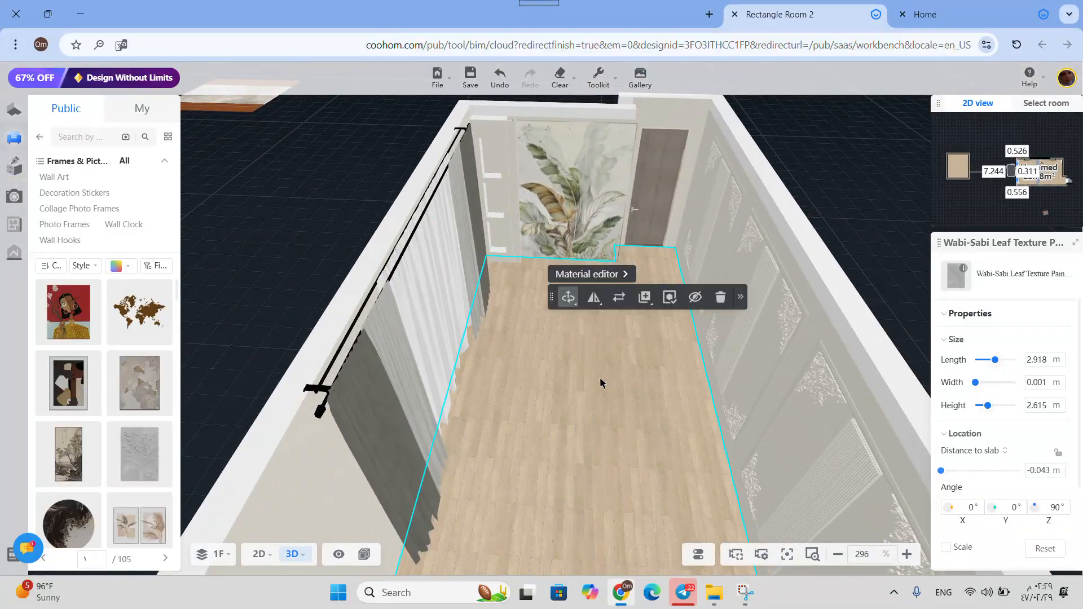
left_click_drag(615, 436, 434, 447)
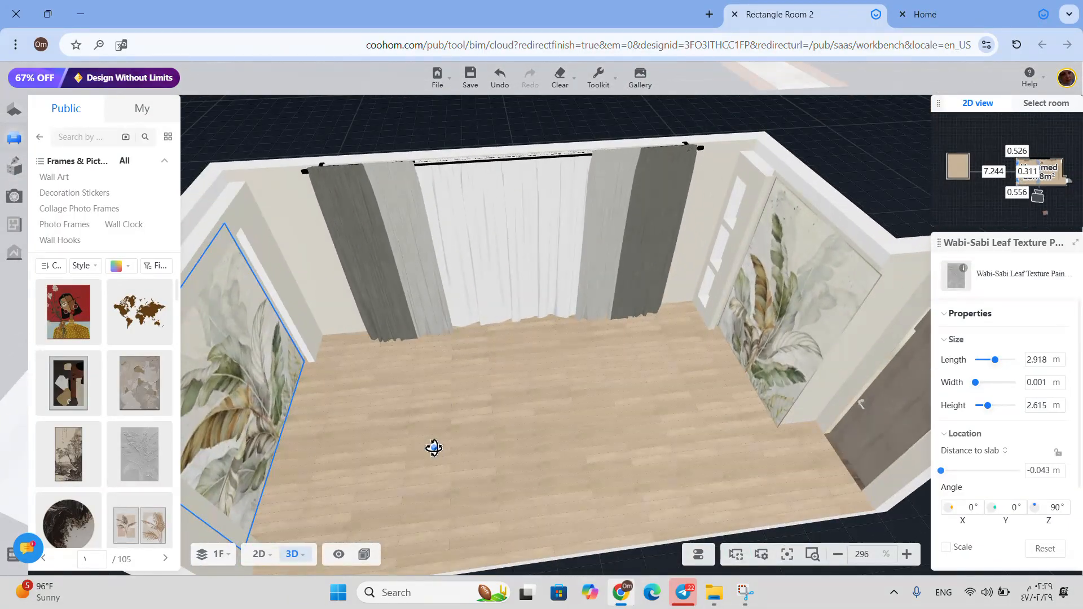